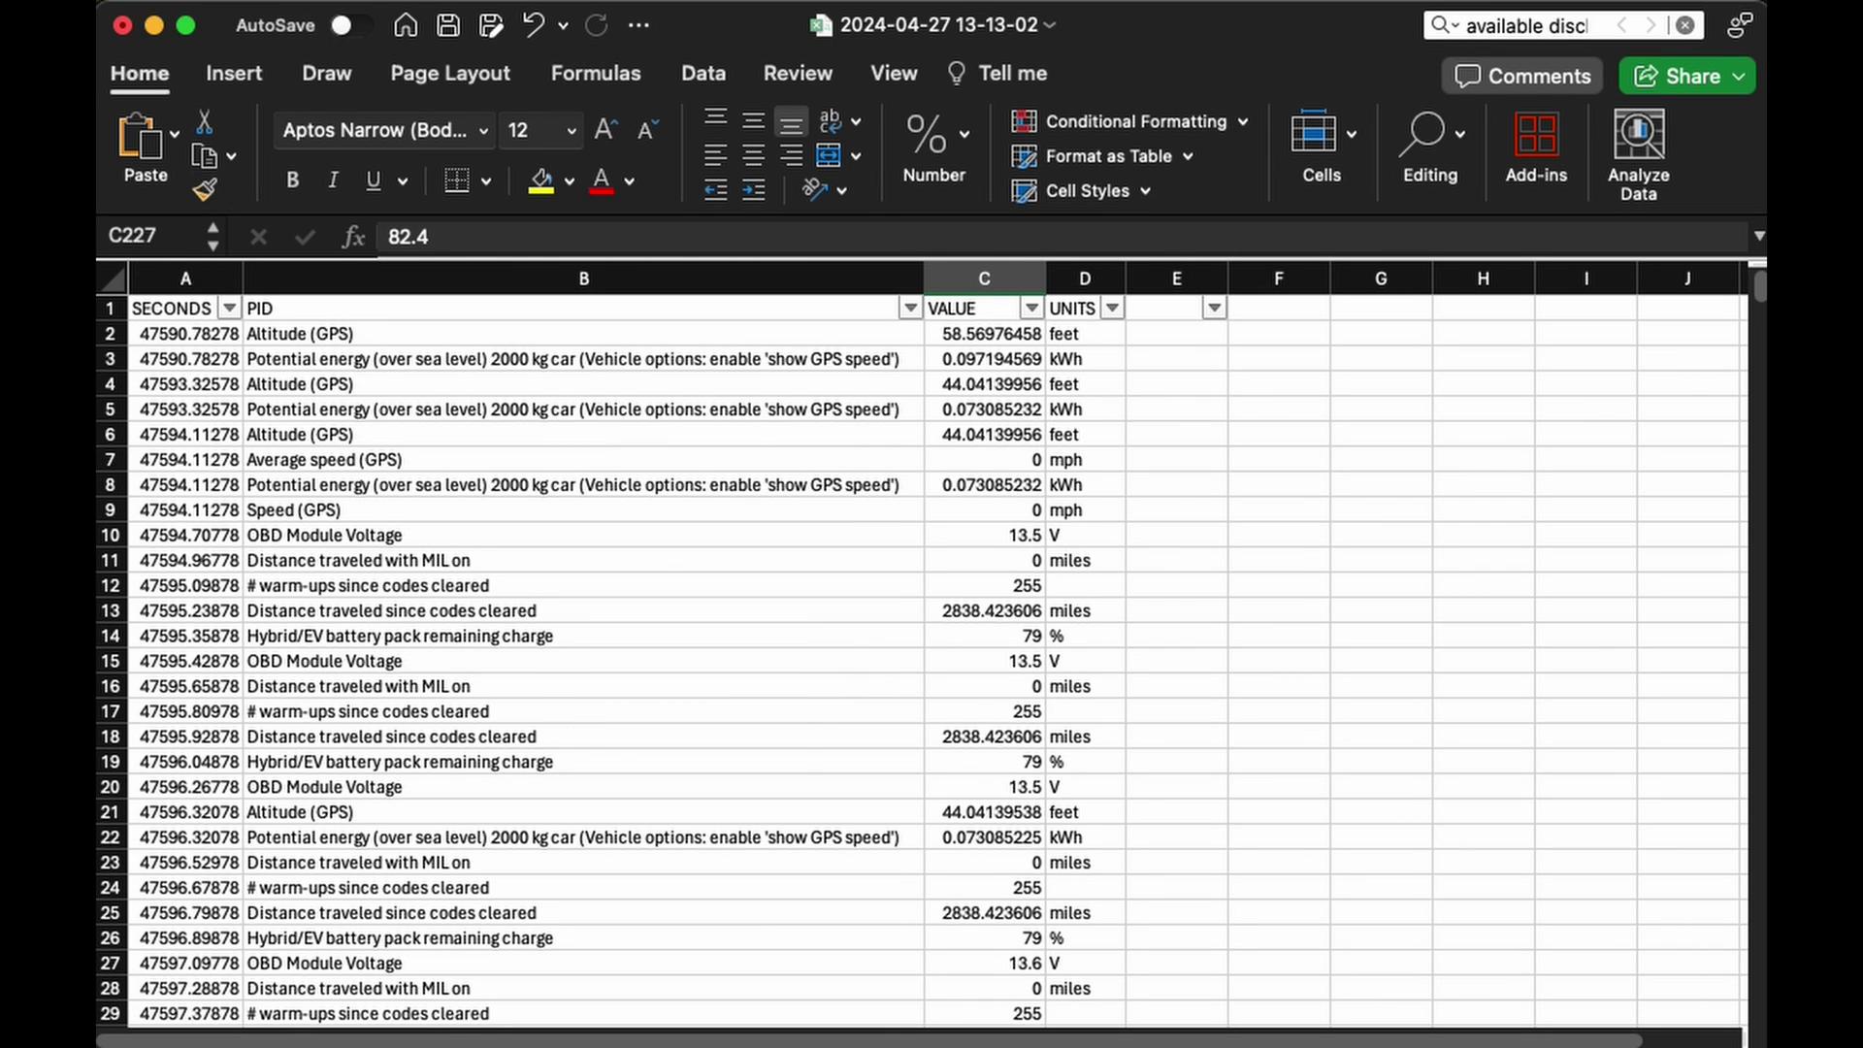
Filter the PID column to show only entries that contain BMS
left_click_drag(1758, 304, 1752, 818)
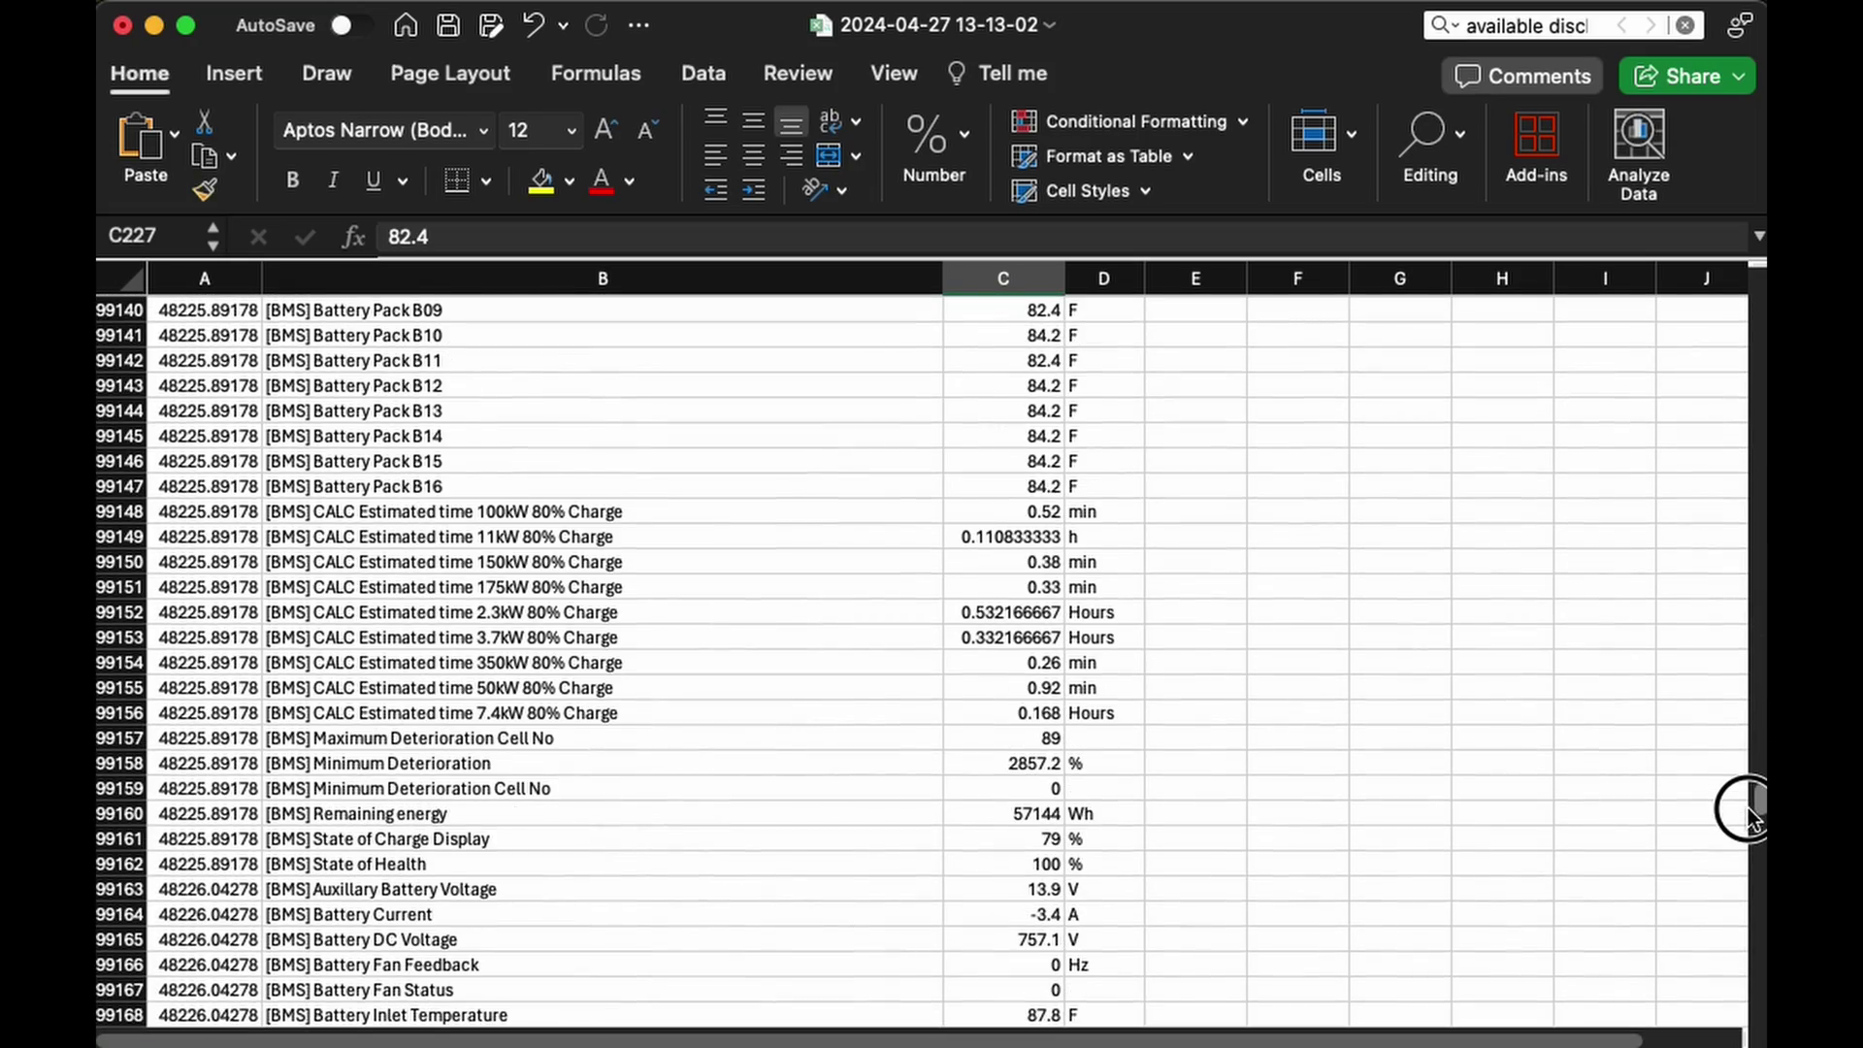
left_click_drag(1751, 818, 1754, 299)
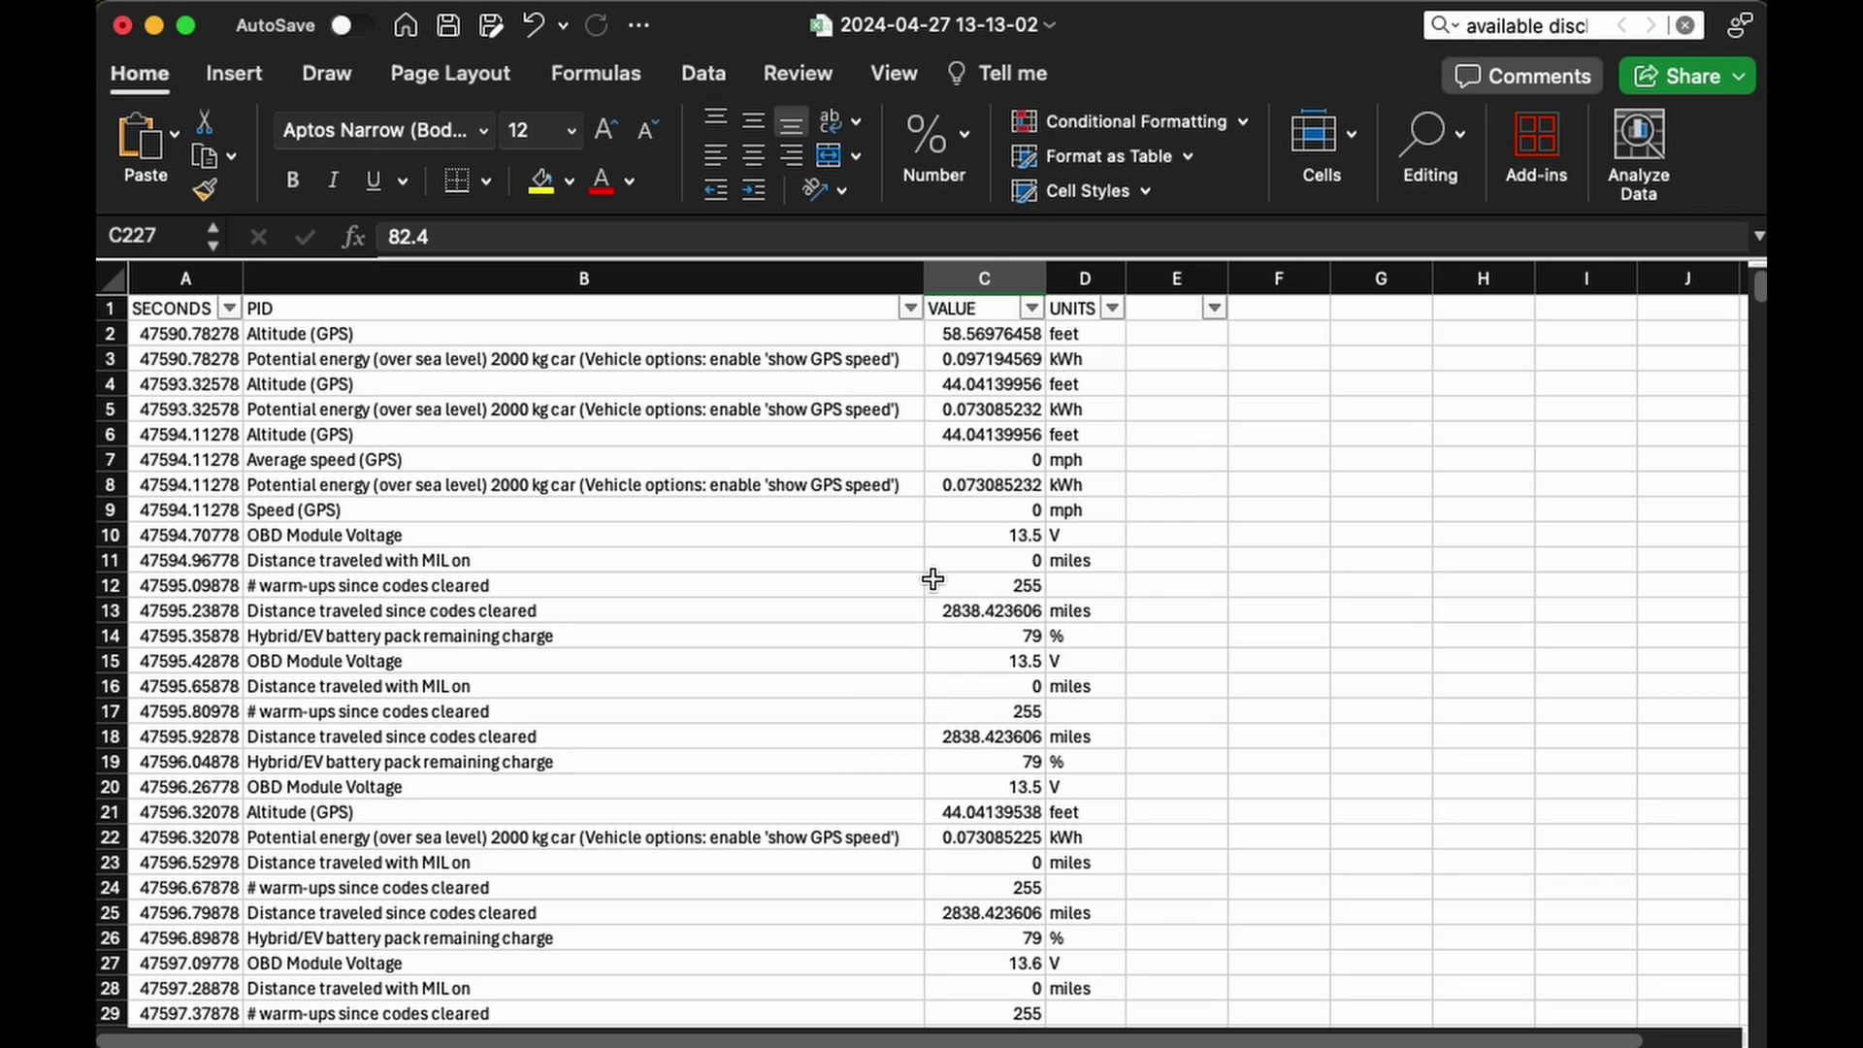
mouse_move(1761, 299)
left_mouse_down()
mouse_move(1726, 553)
mouse_move(1735, 1014)
mouse_move(1759, 281)
left_mouse_up()
left_click(910, 308)
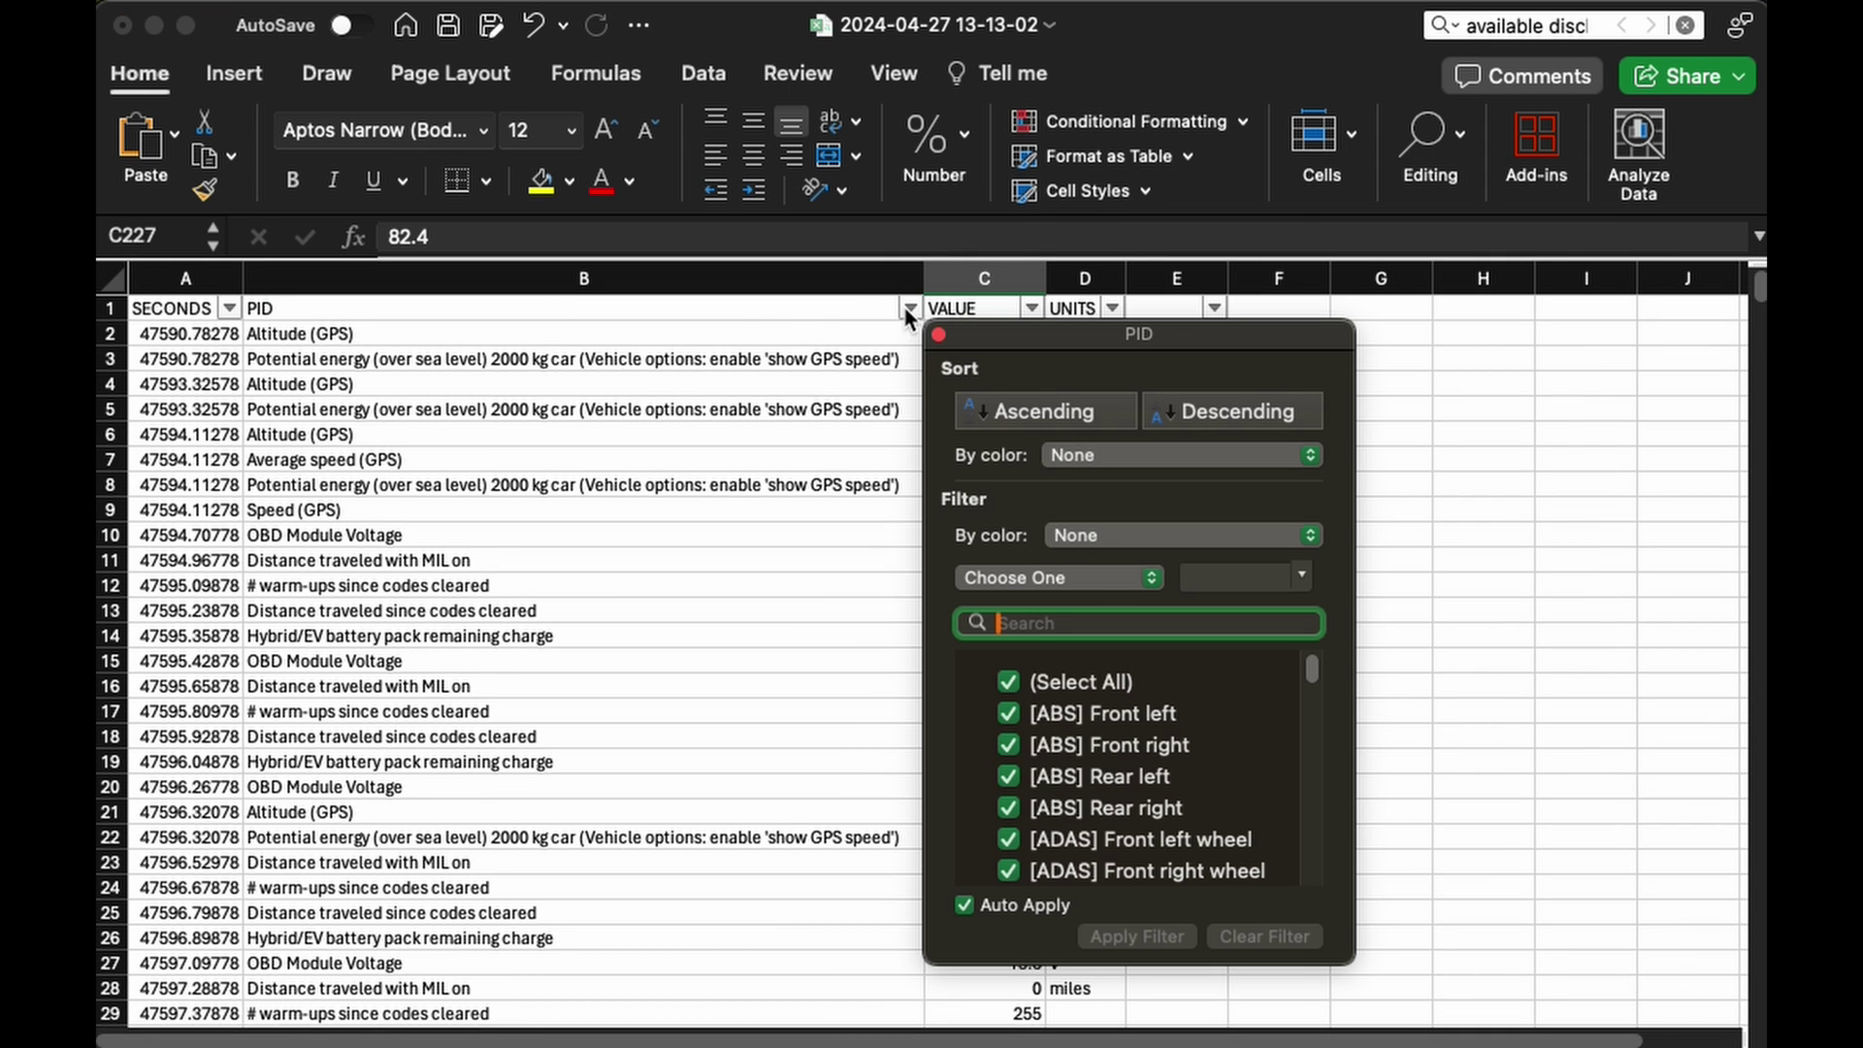
left_click(1053, 579)
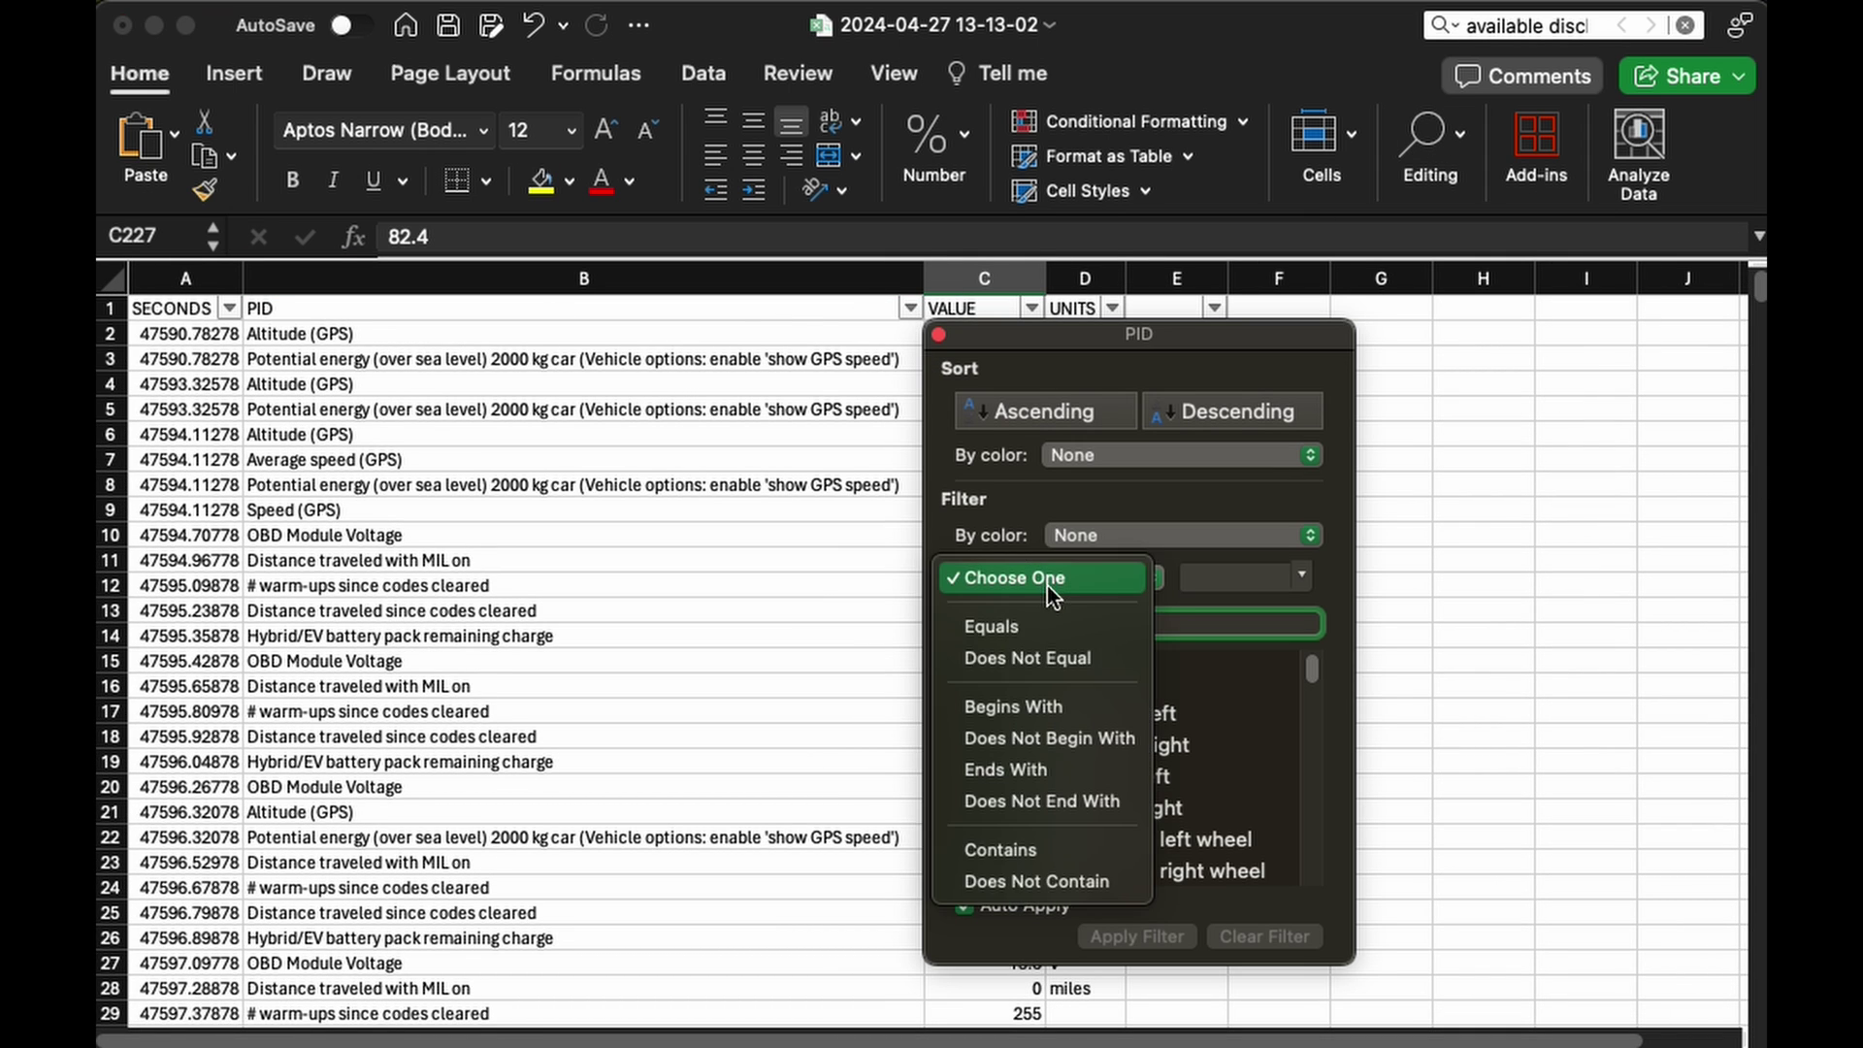
left_click(1046, 849)
left_click(1197, 592)
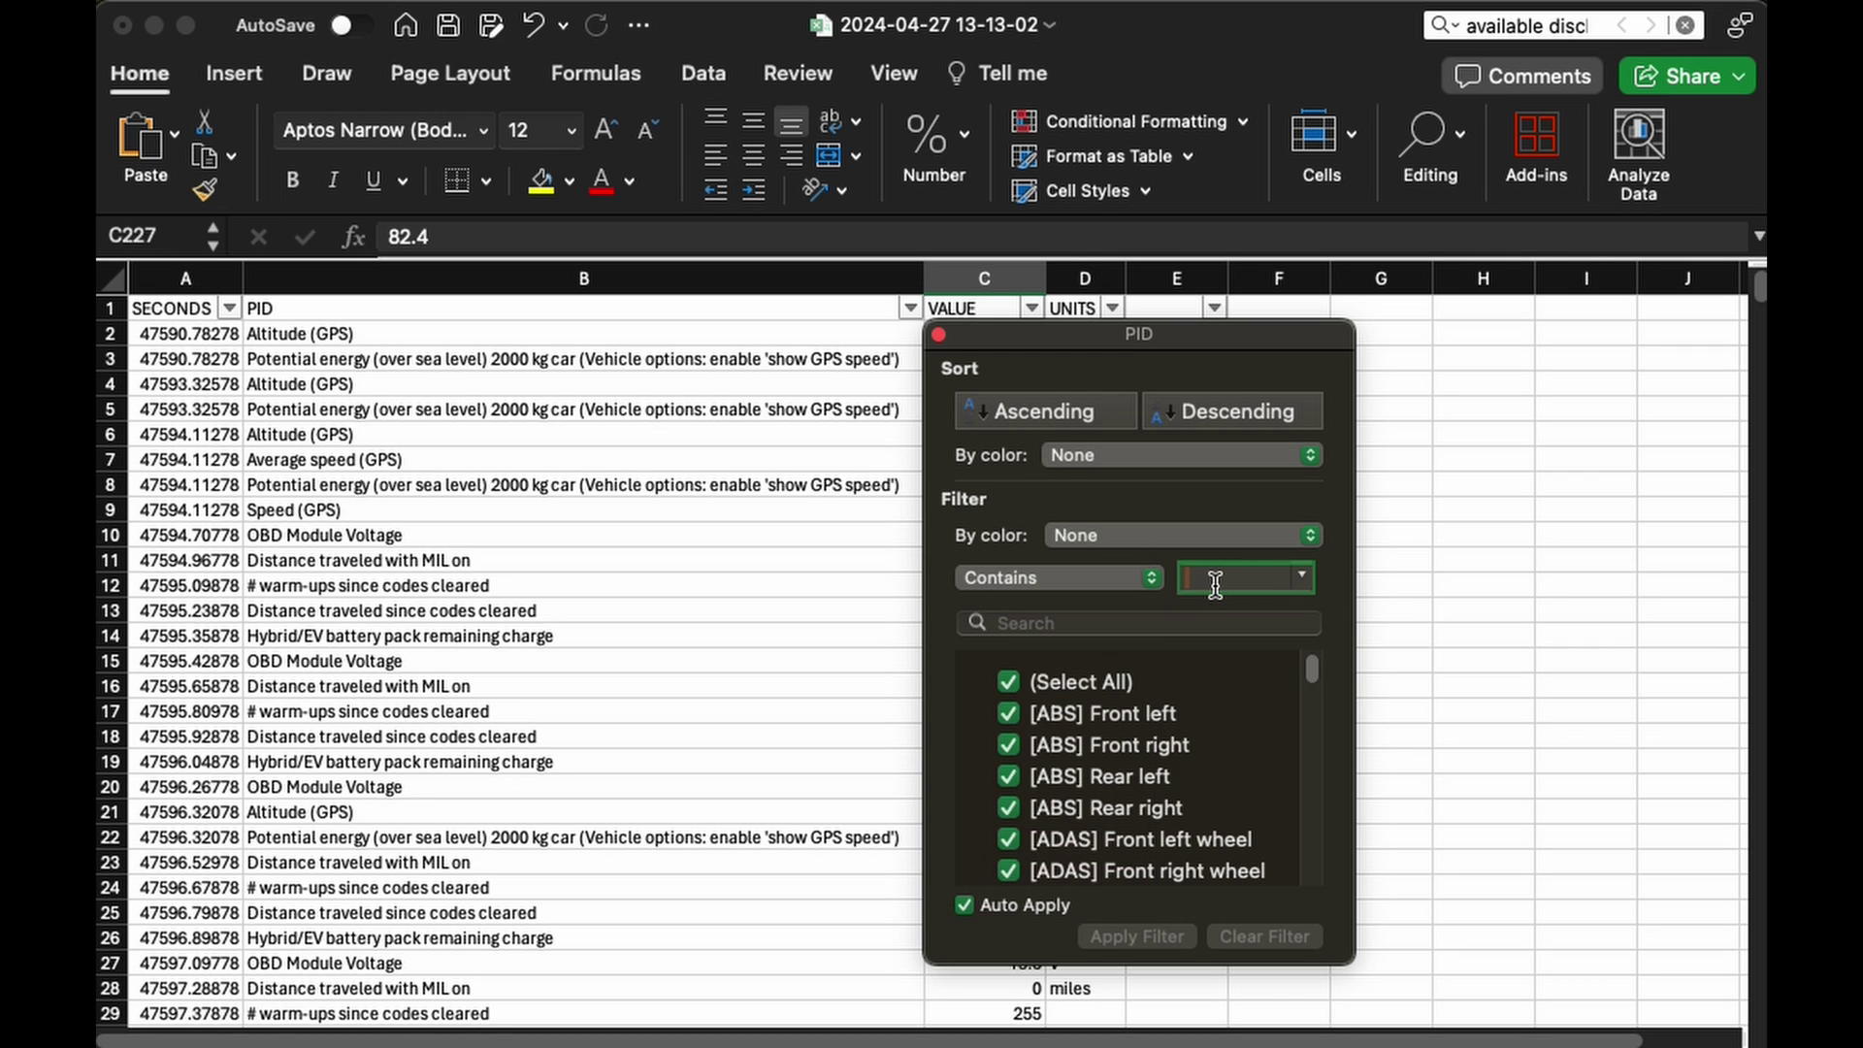
type("BMS")
left_click(939, 335)
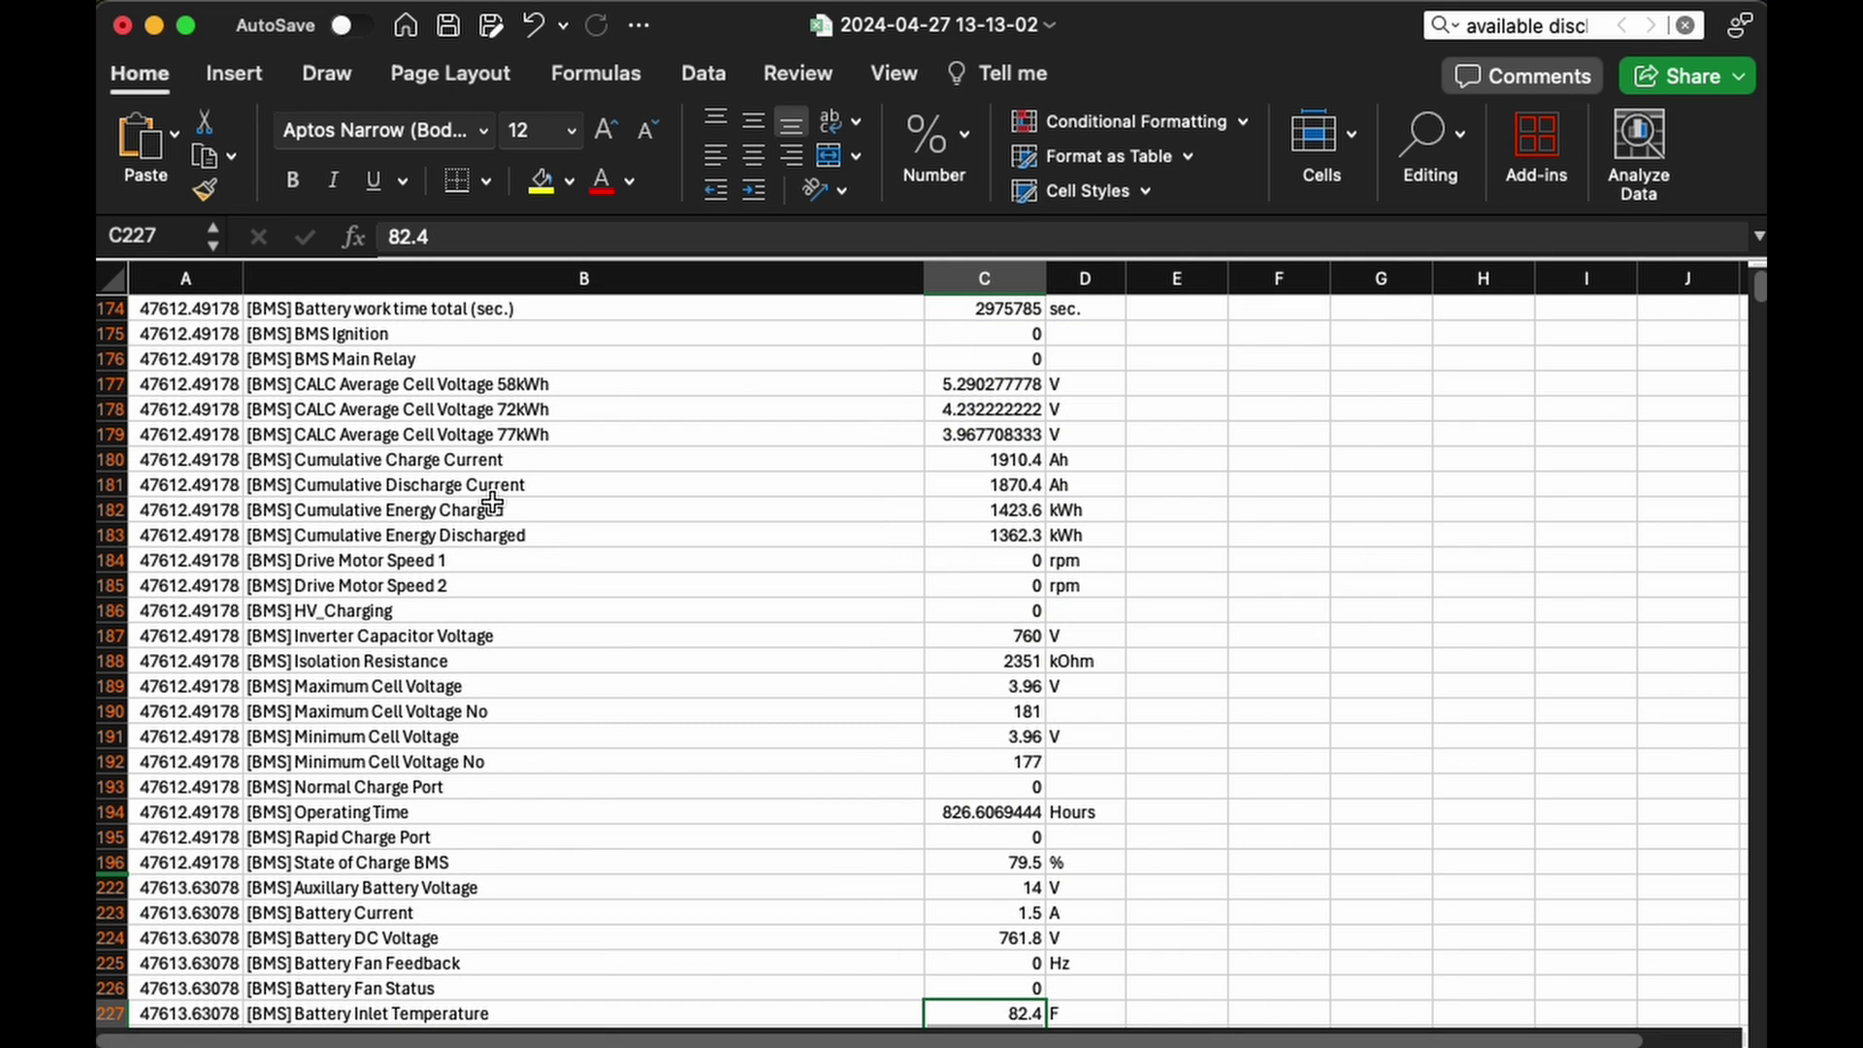
Examine the battery maximum, minimum and pack B01 to B05 temperature readings in rows 227 to 234
scroll(843, 579, "down", 10)
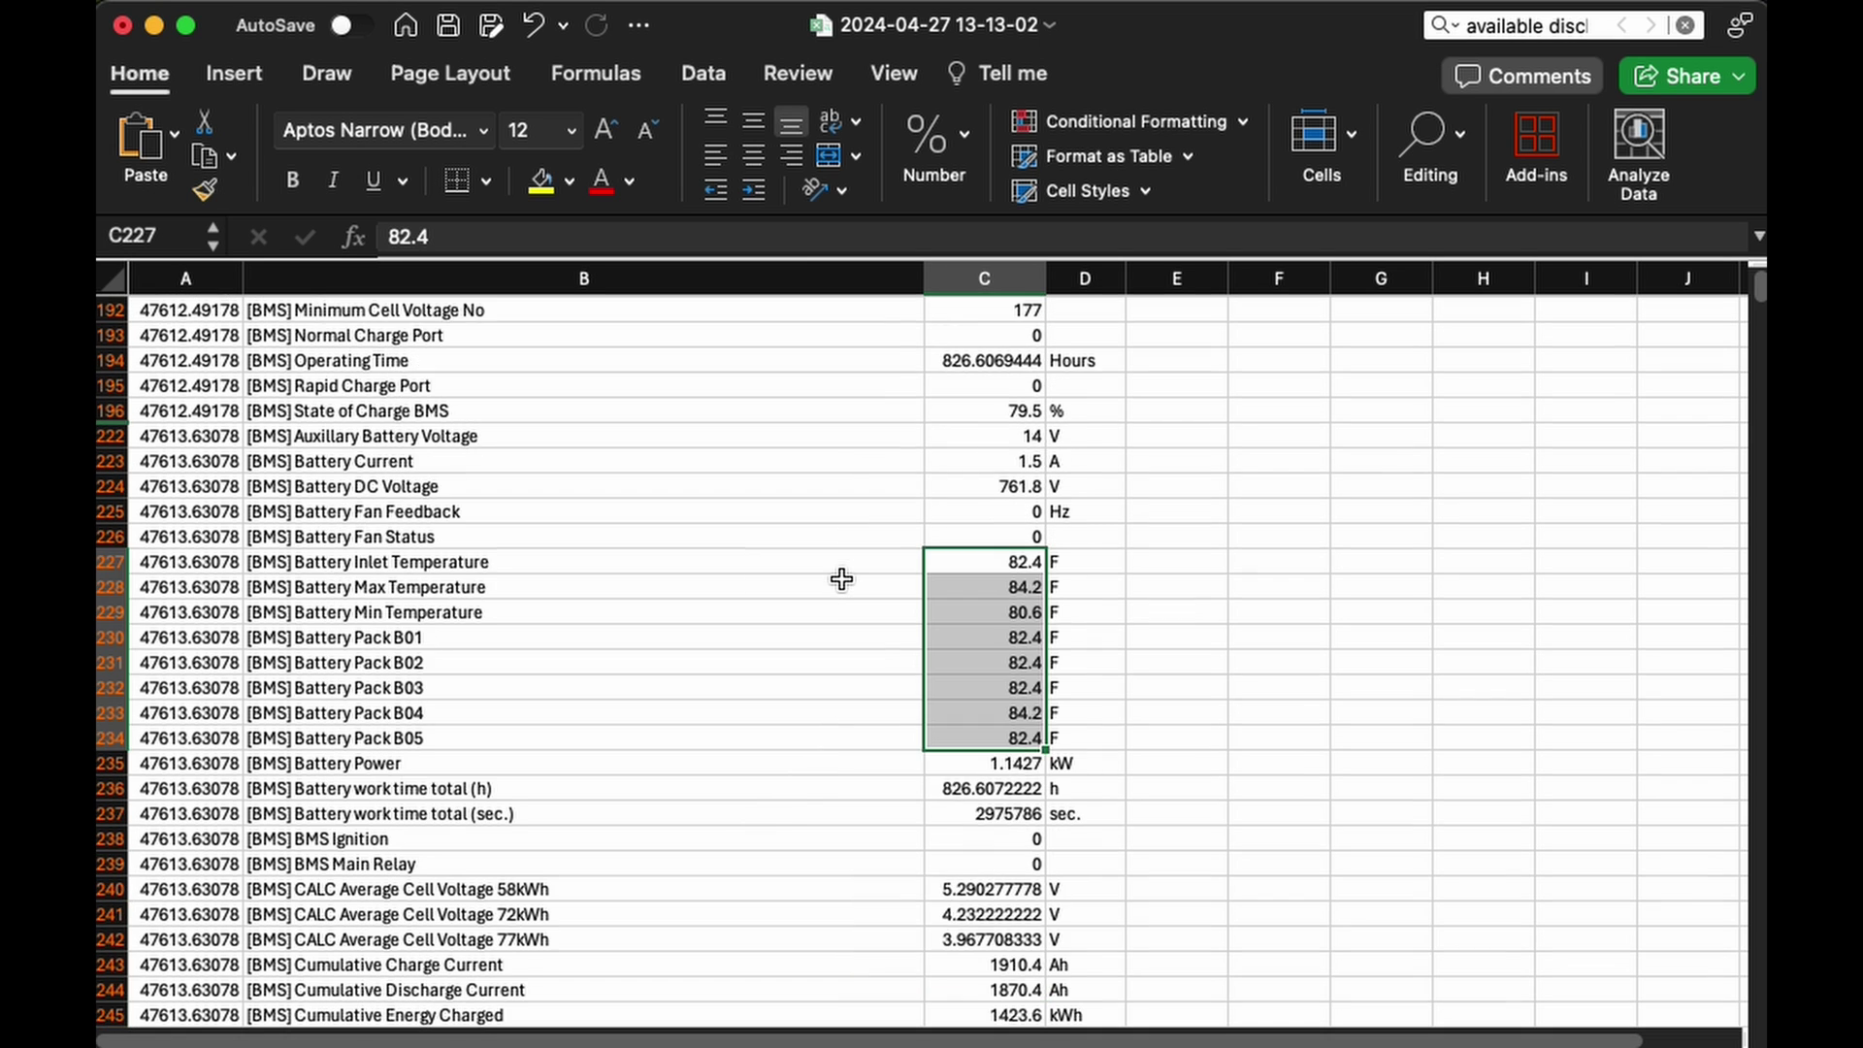
left_click(838, 579)
left_click(486, 544)
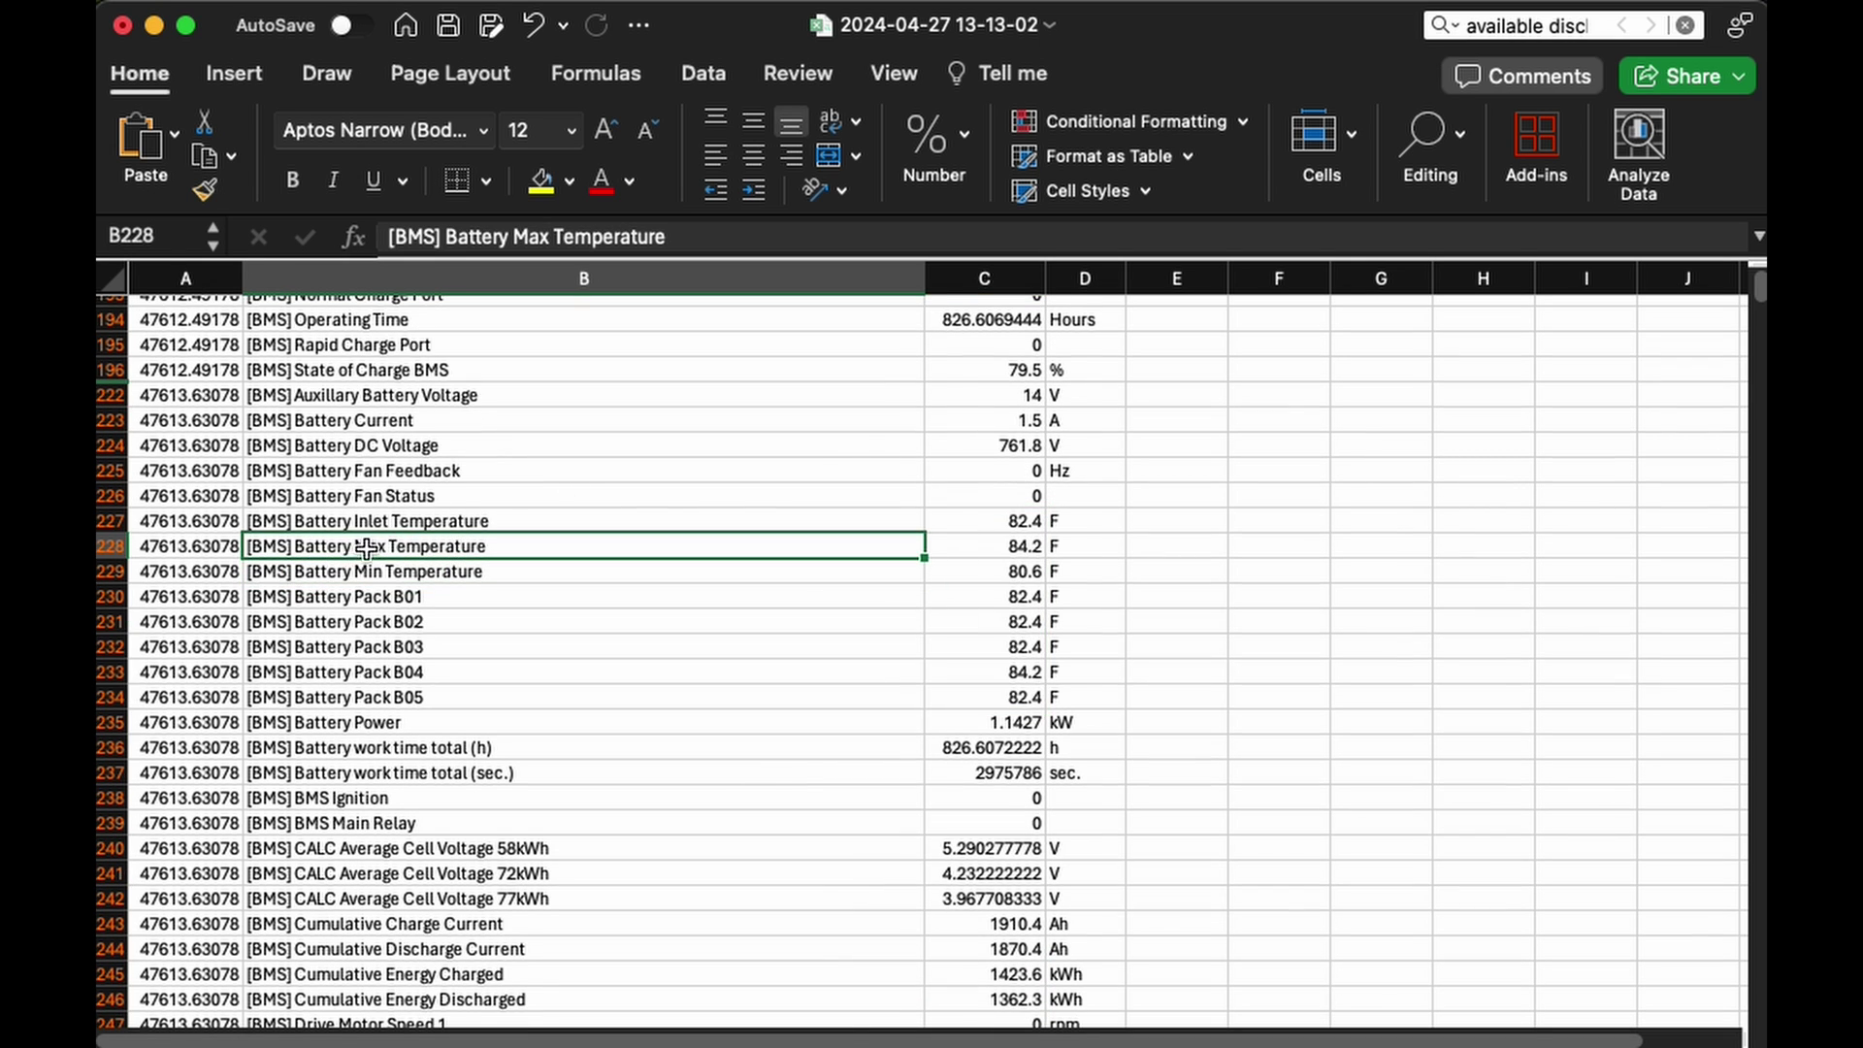
left_click(352, 602)
left_click_drag(907, 597, 1005, 726)
left_click(759, 555)
left_click_drag(757, 571, 981, 574)
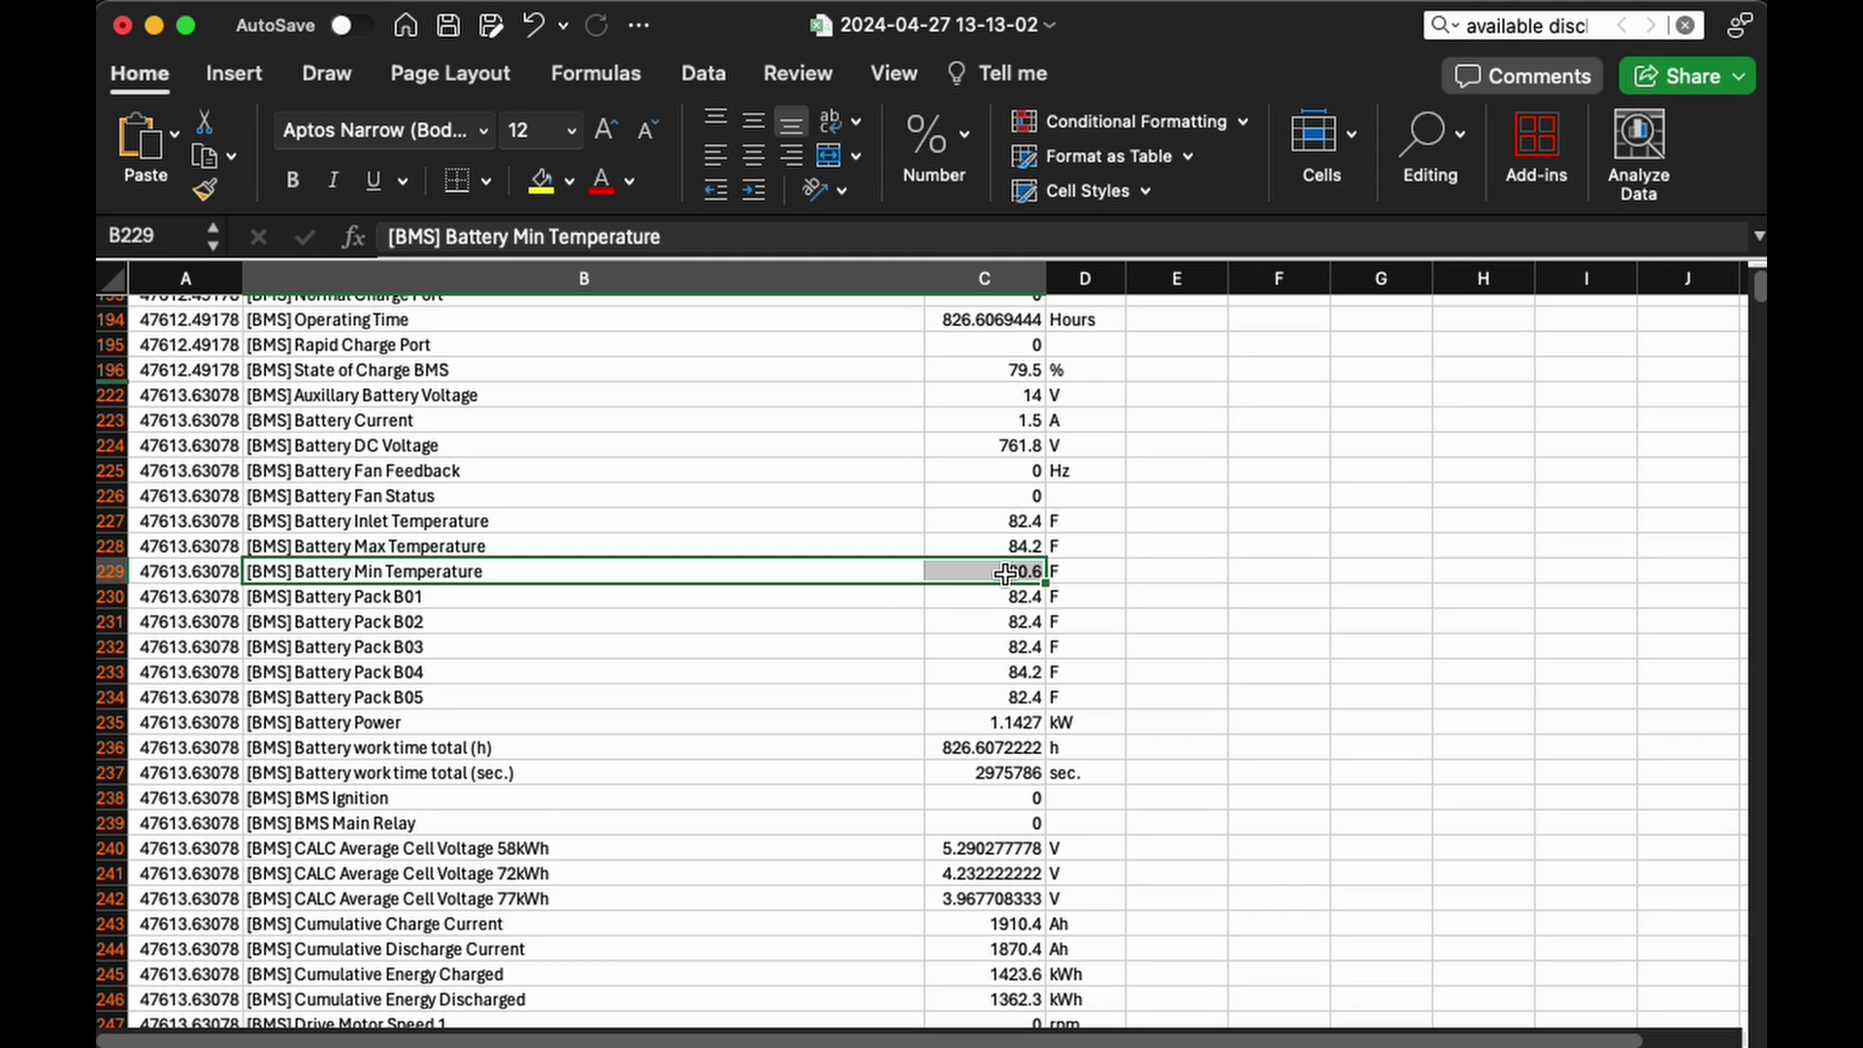
Go to the fuller battery temperature block around row 1467 and select its Battery Min Temperature value
scroll(1010, 582, "down", 19)
scroll(1018, 612, "down", 20)
scroll(1012, 775, "down", 15)
left_click_drag(1759, 307, 1760, 306)
scroll(1195, 431, "up", 2)
scroll(1115, 430, "down", 1)
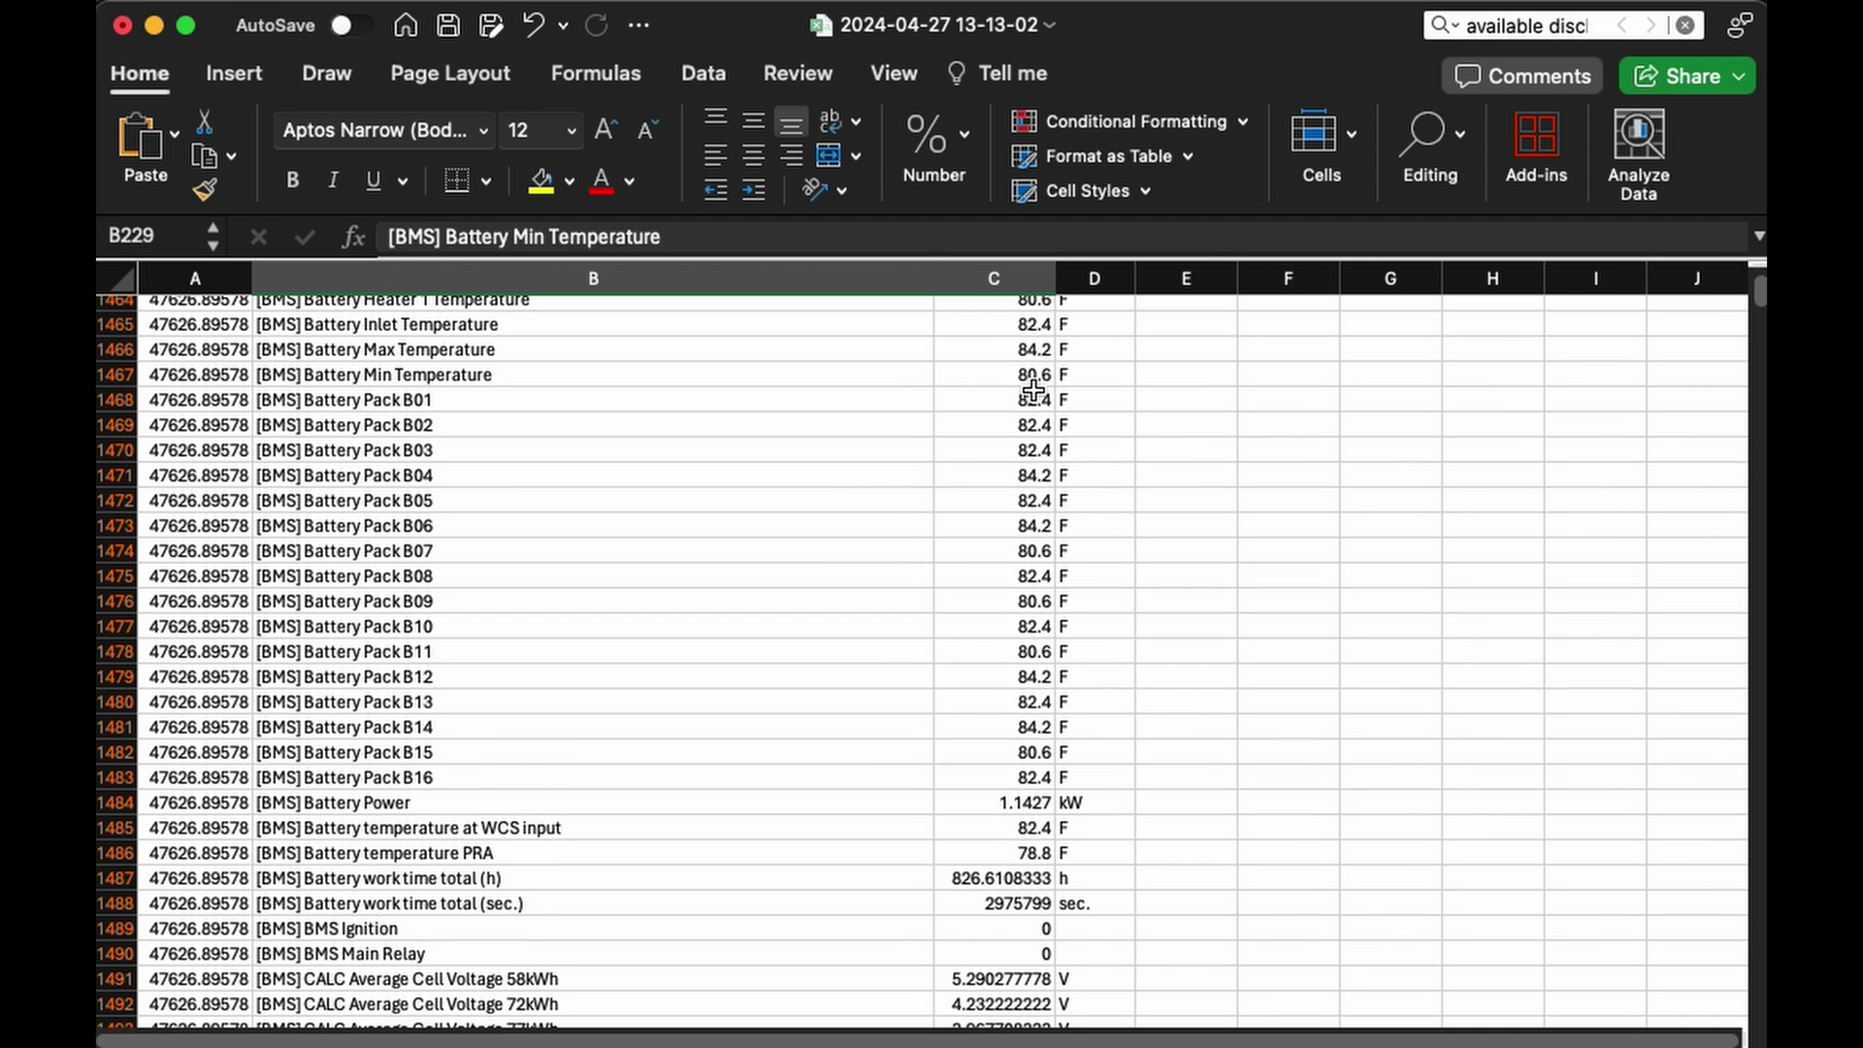
left_click(1024, 378)
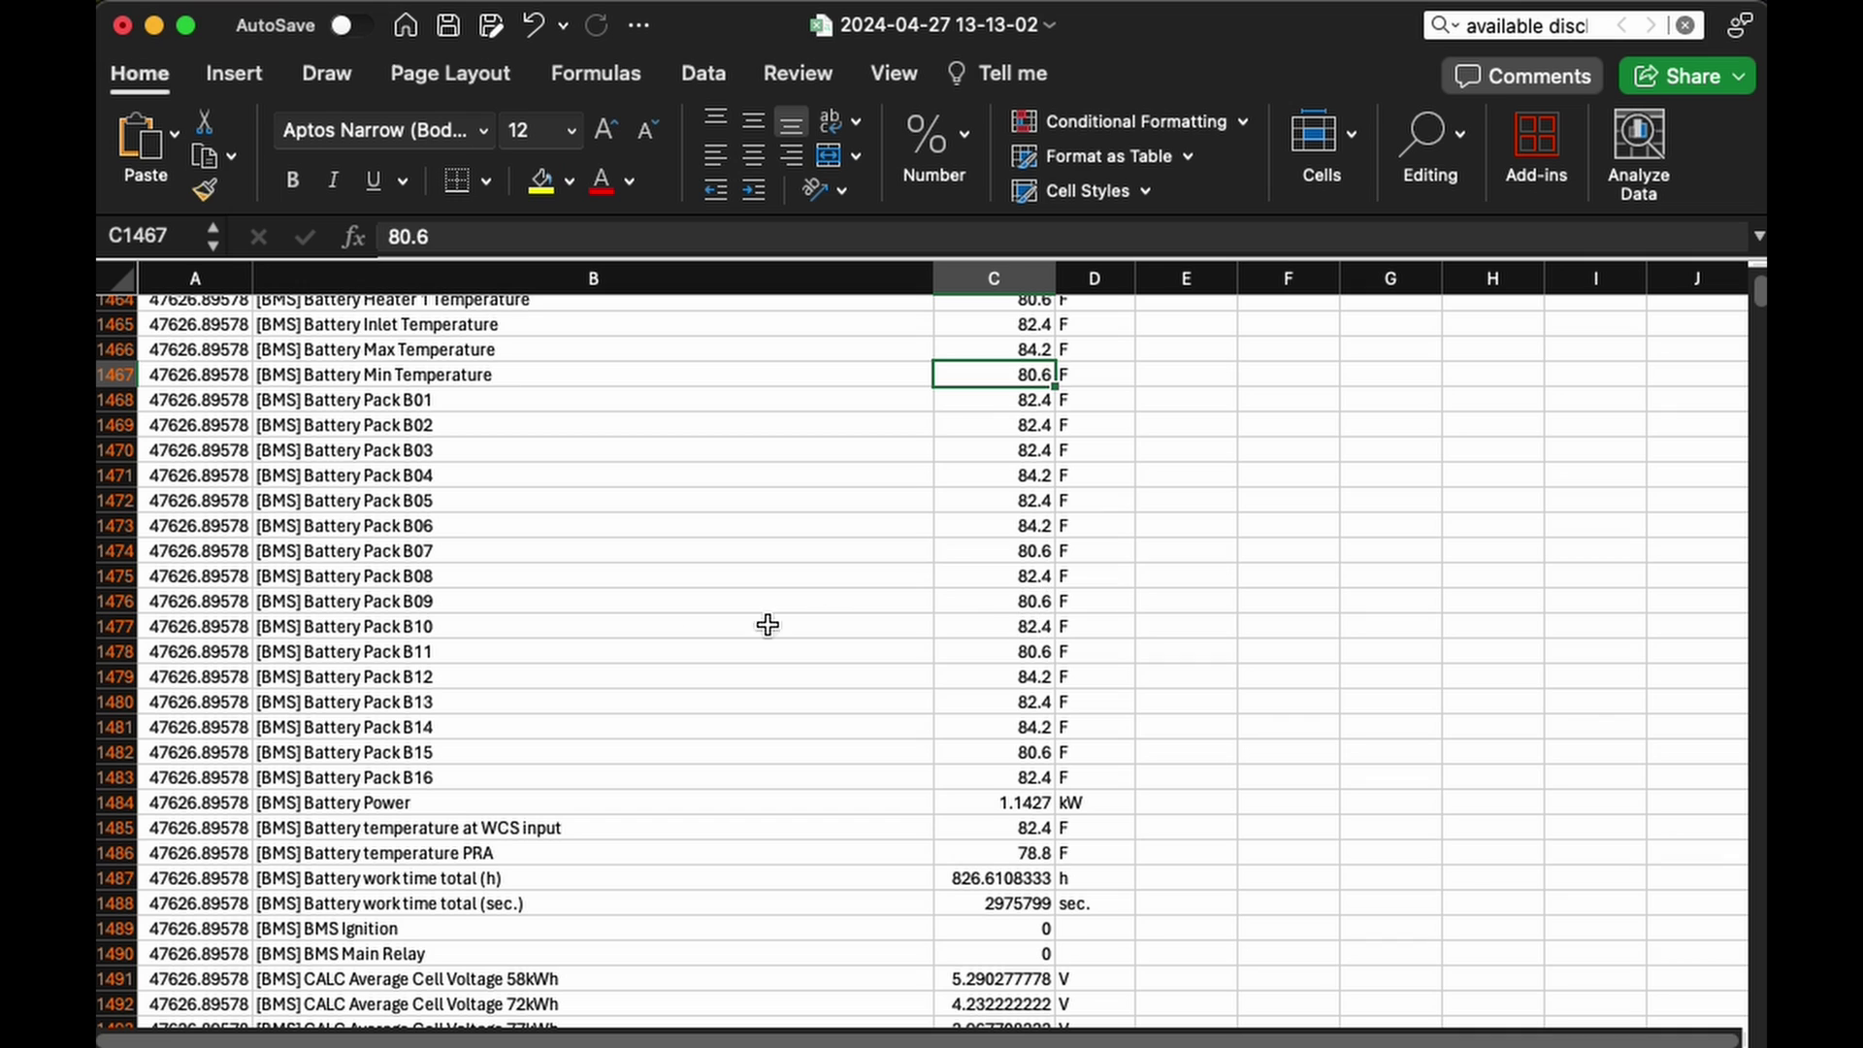
Highlight the Battery Pack B09, B11 and B15 temperature readings in turn within the same block
left_click(419, 601)
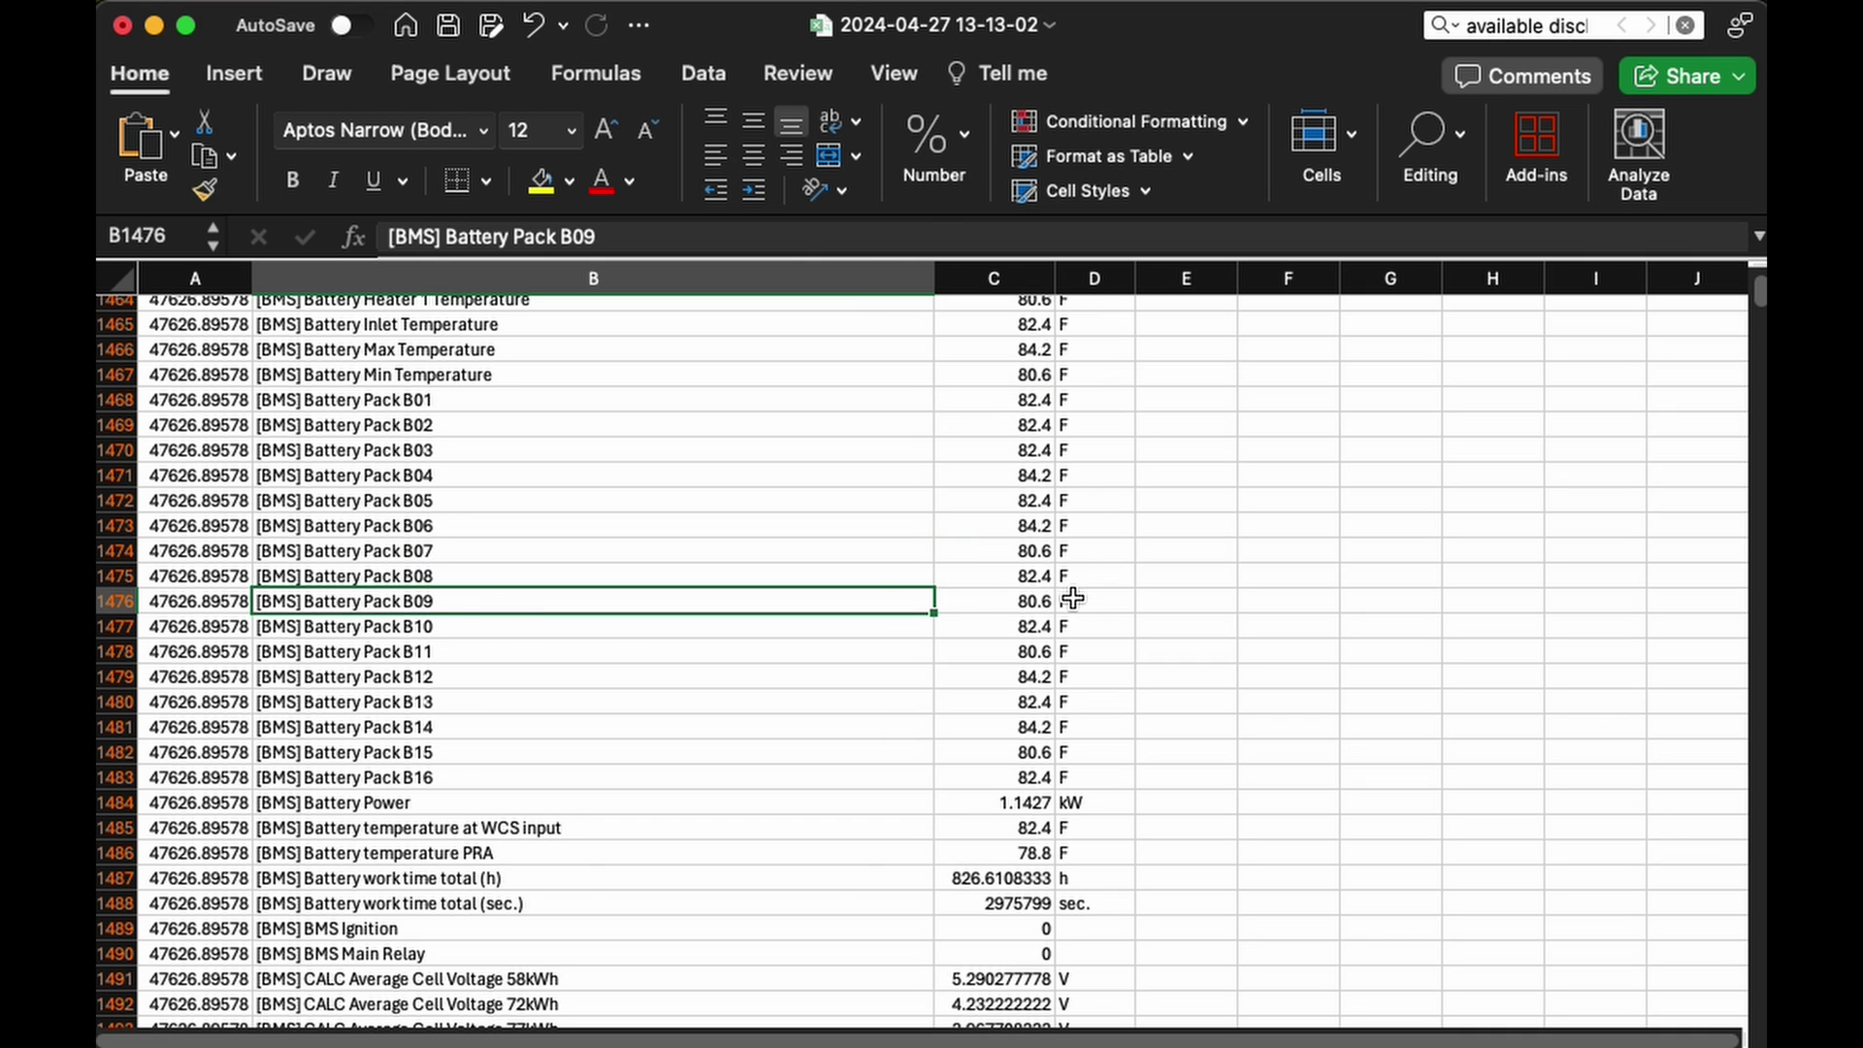
left_click_drag(1027, 604, 199, 609)
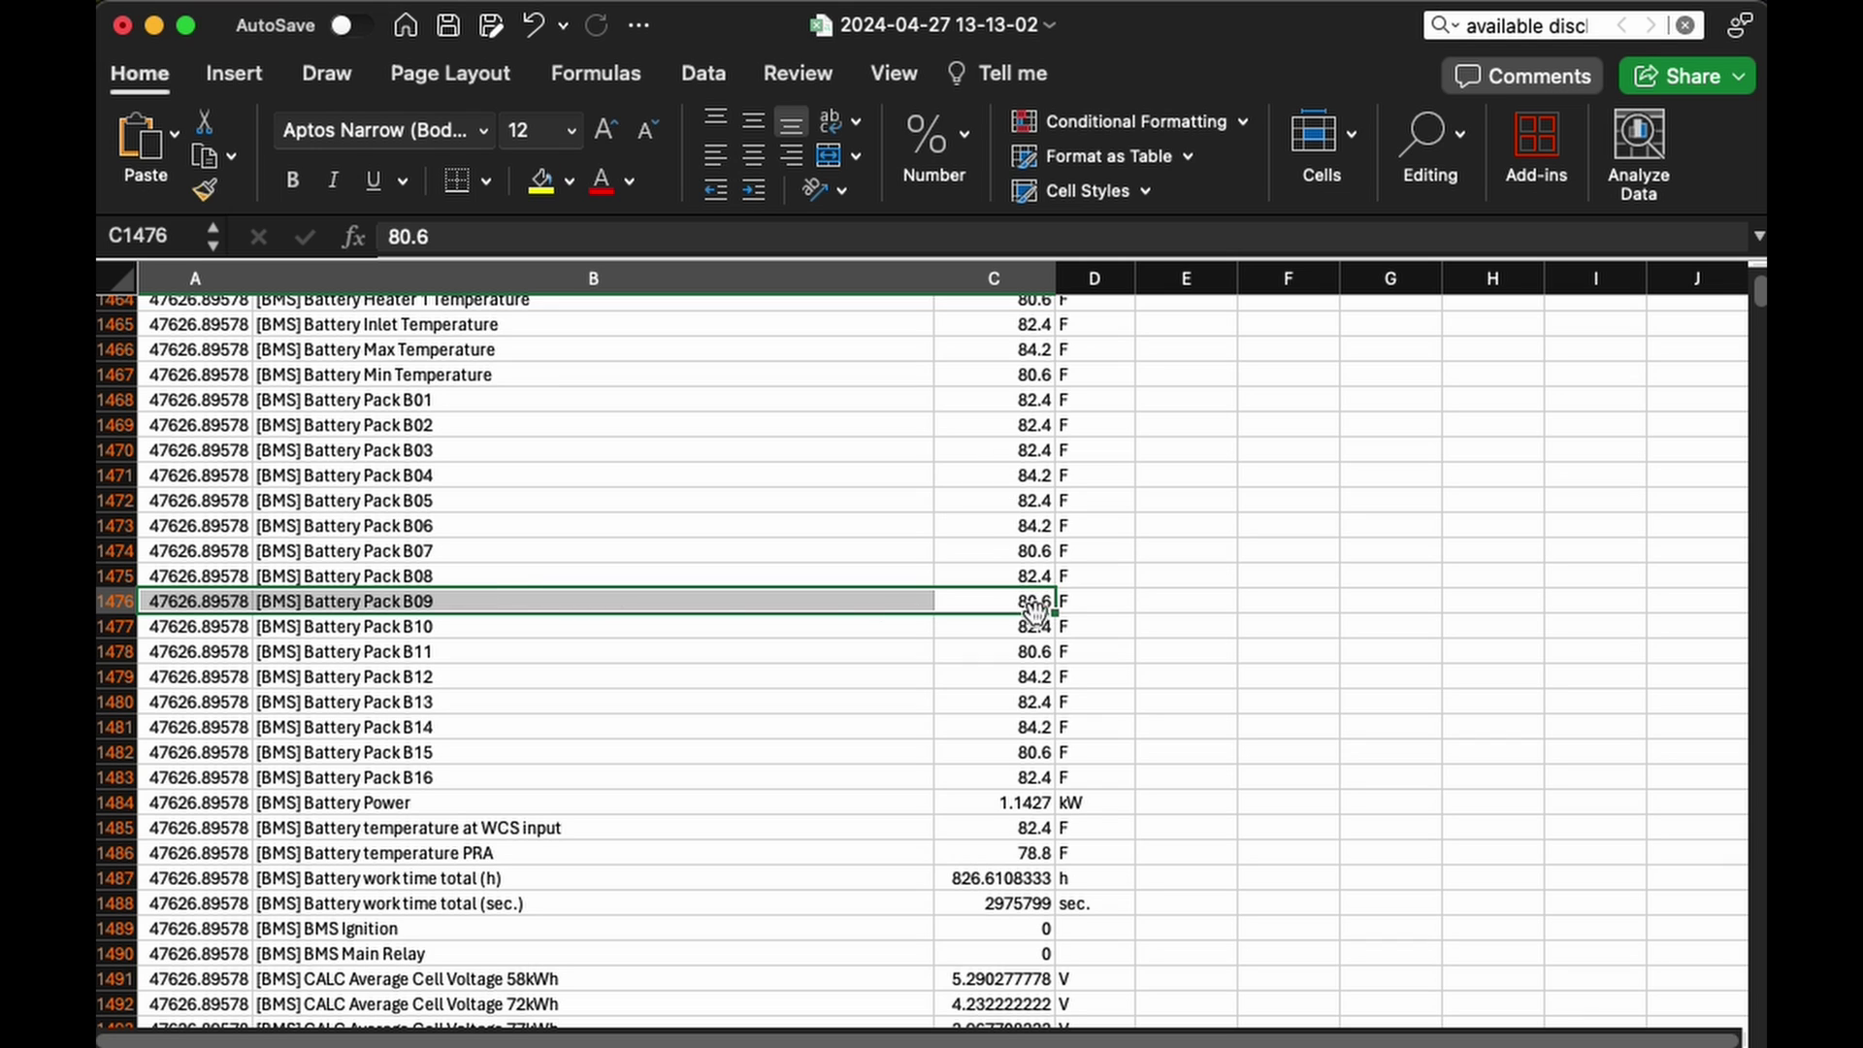
left_click(1016, 651)
left_click_drag(1016, 651, 425, 644)
left_click_drag(1048, 757, 478, 748)
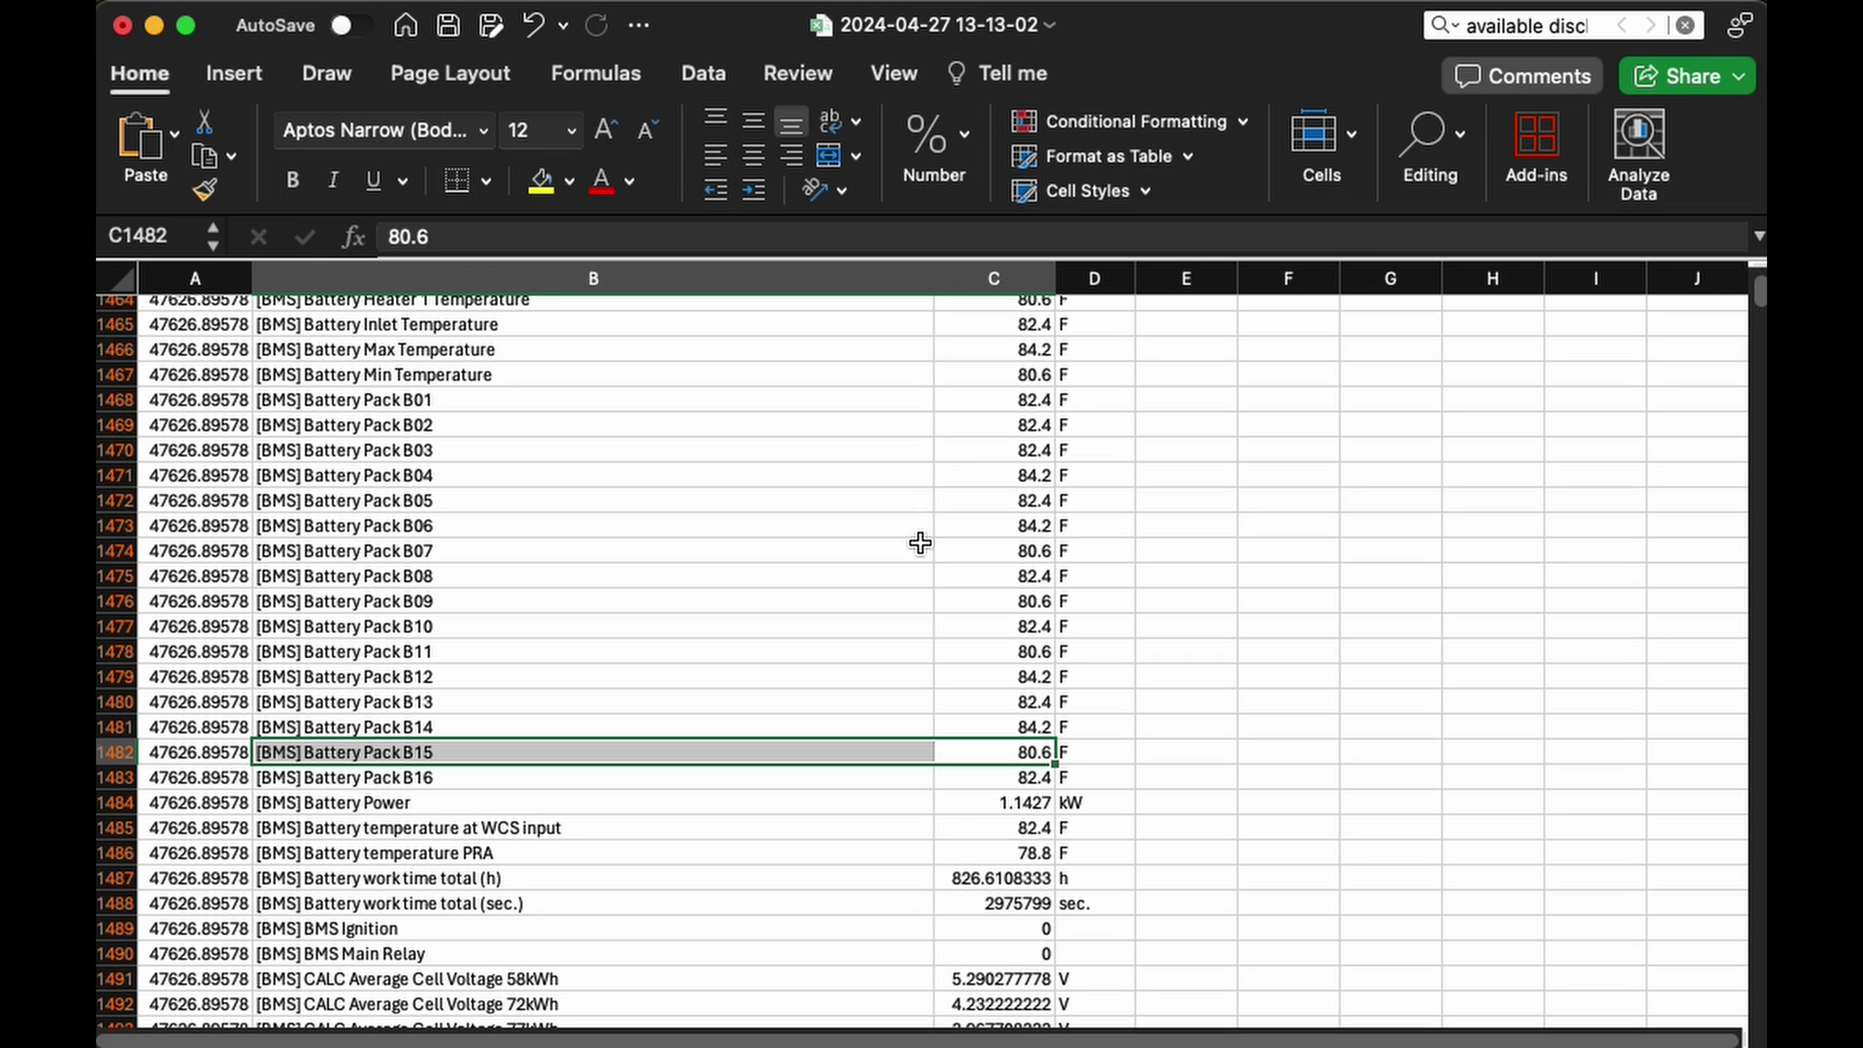
left_click(1025, 751)
left_click_drag(1025, 751, 752, 732)
scroll(777, 703, "up", 2)
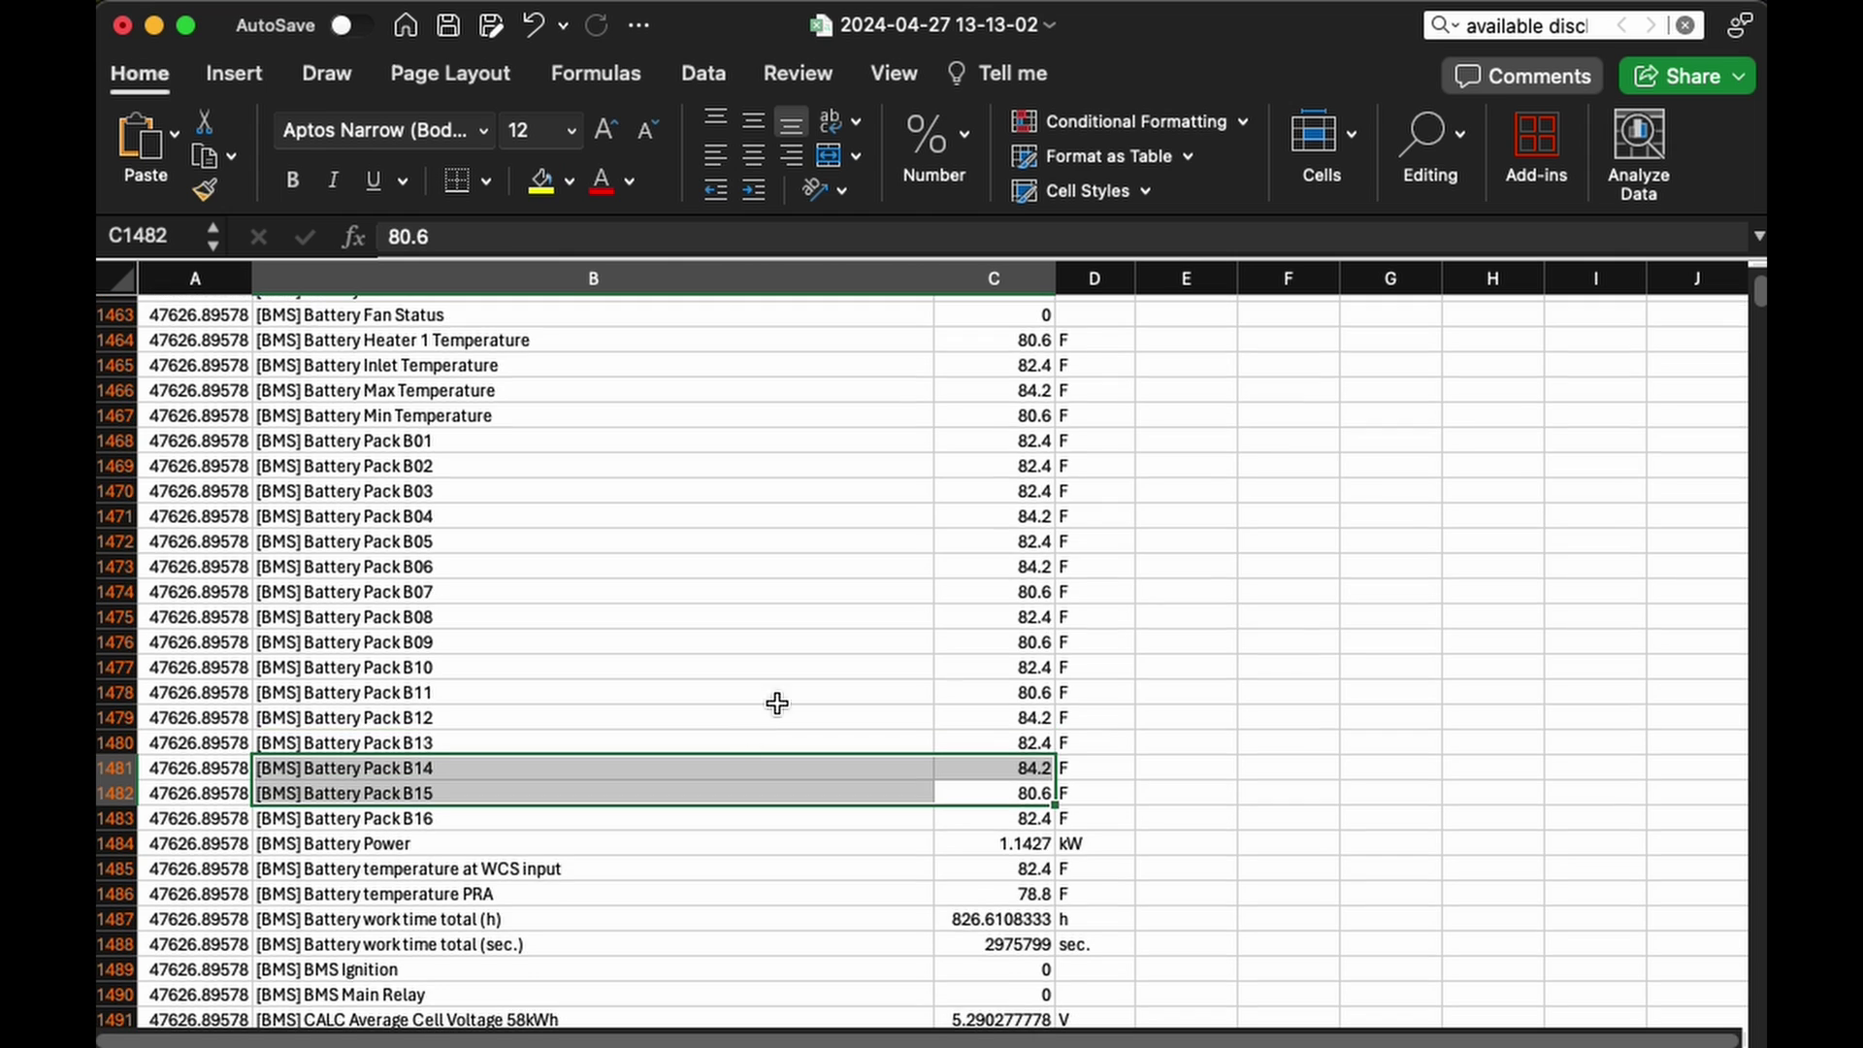
Compare the Battery Pack B01 to B16 readings with the Battery Max and Min Temperature entries by highlighting both ranges
left_click_drag(374, 434, 986, 832)
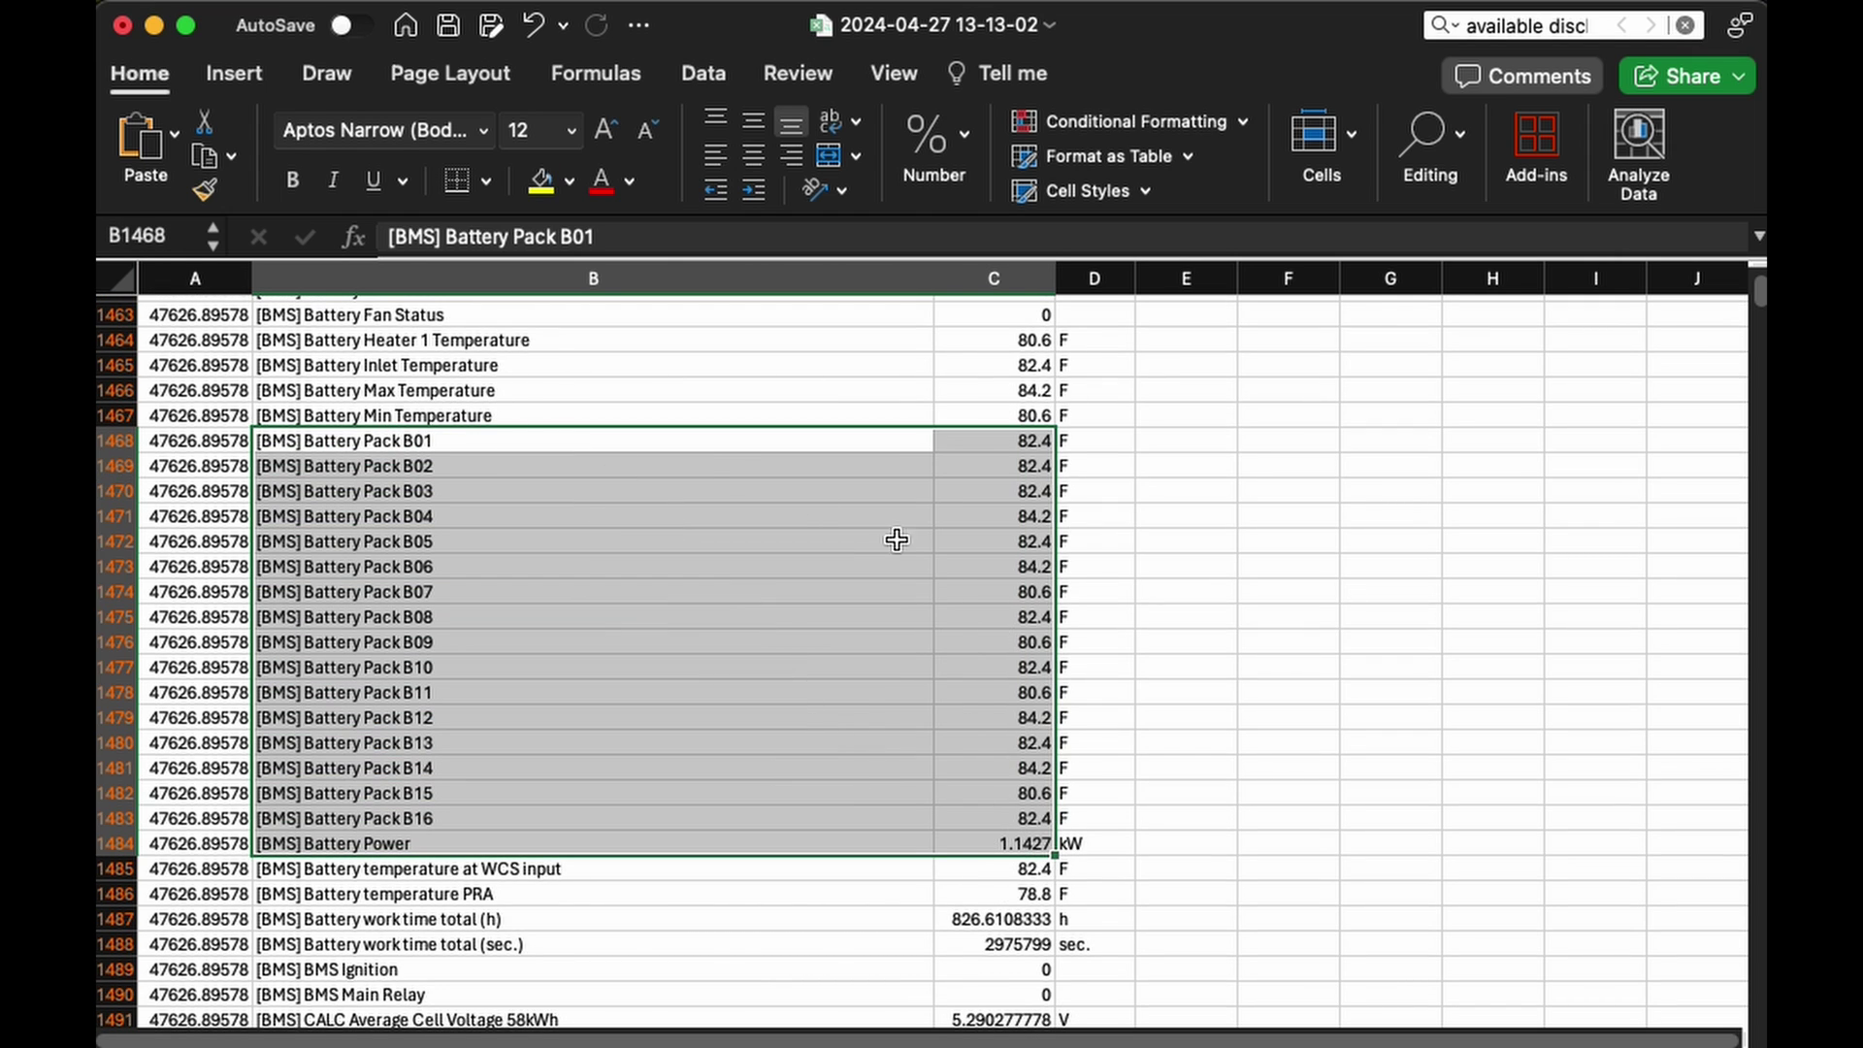
left_click(355, 390)
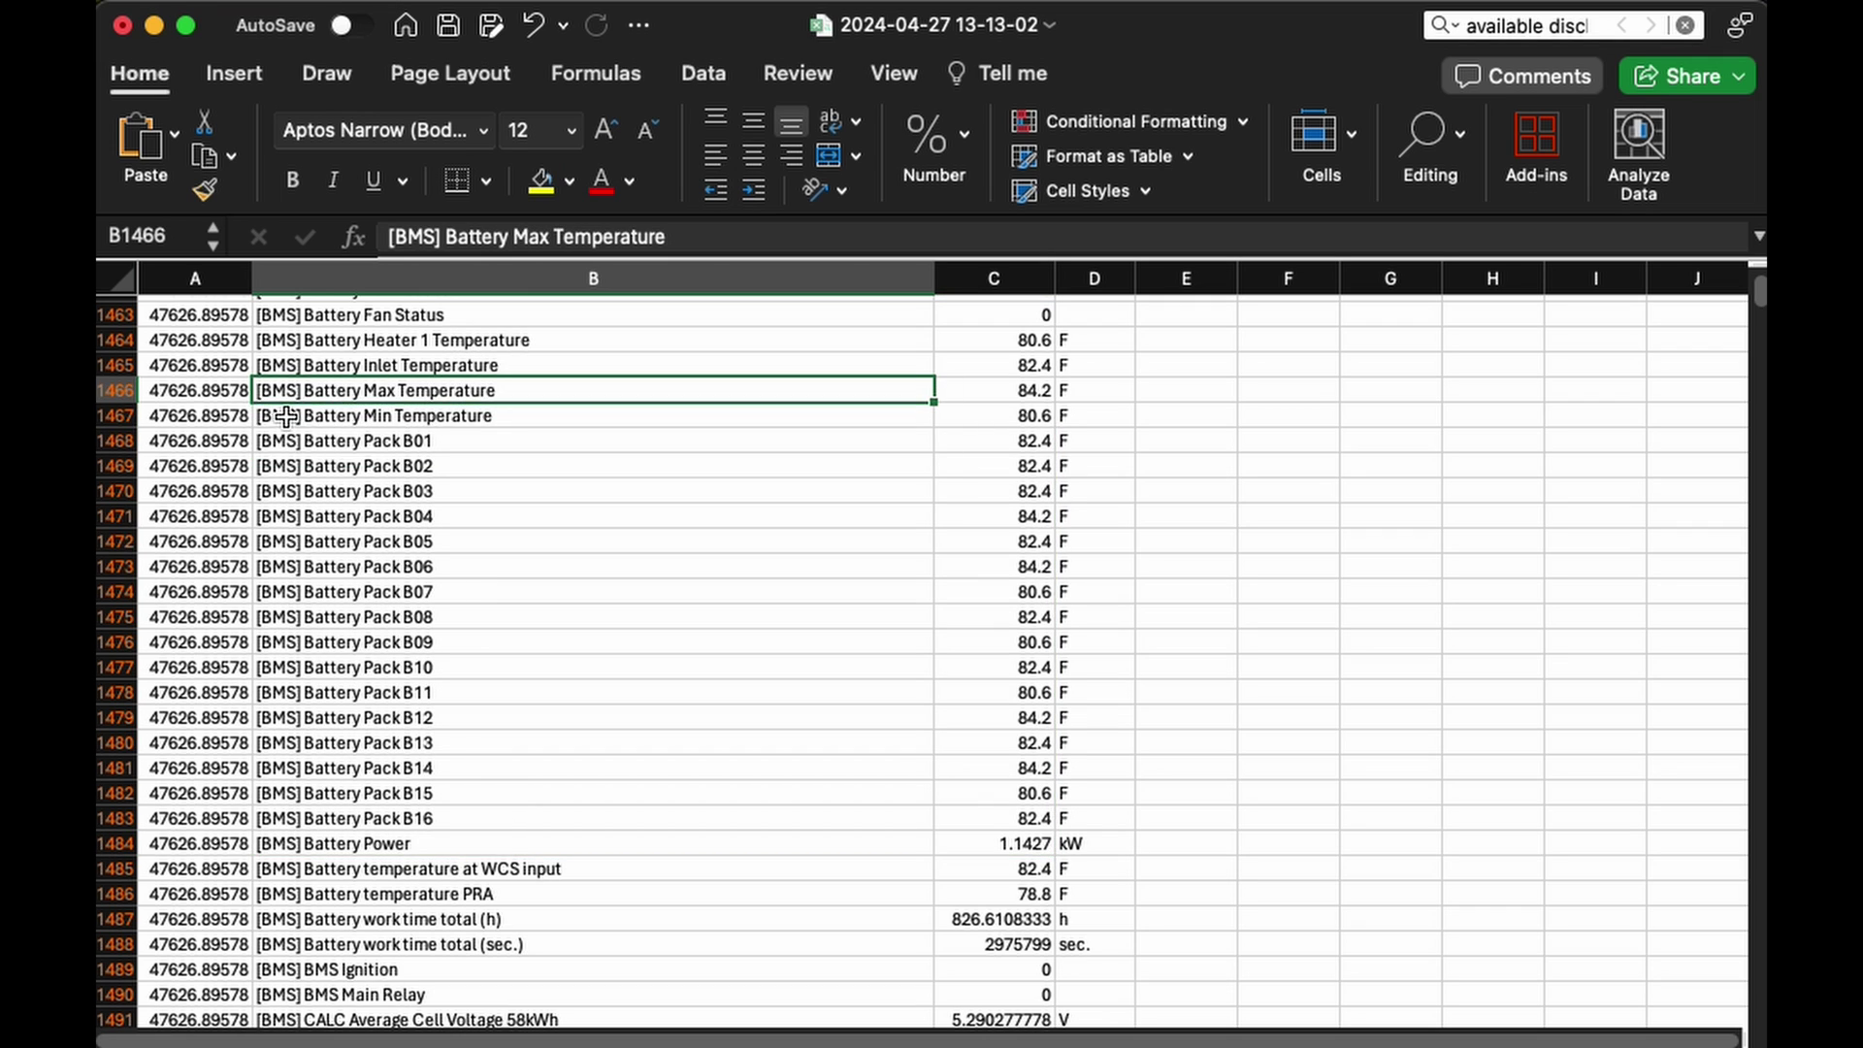
left_click_drag(340, 415, 371, 390)
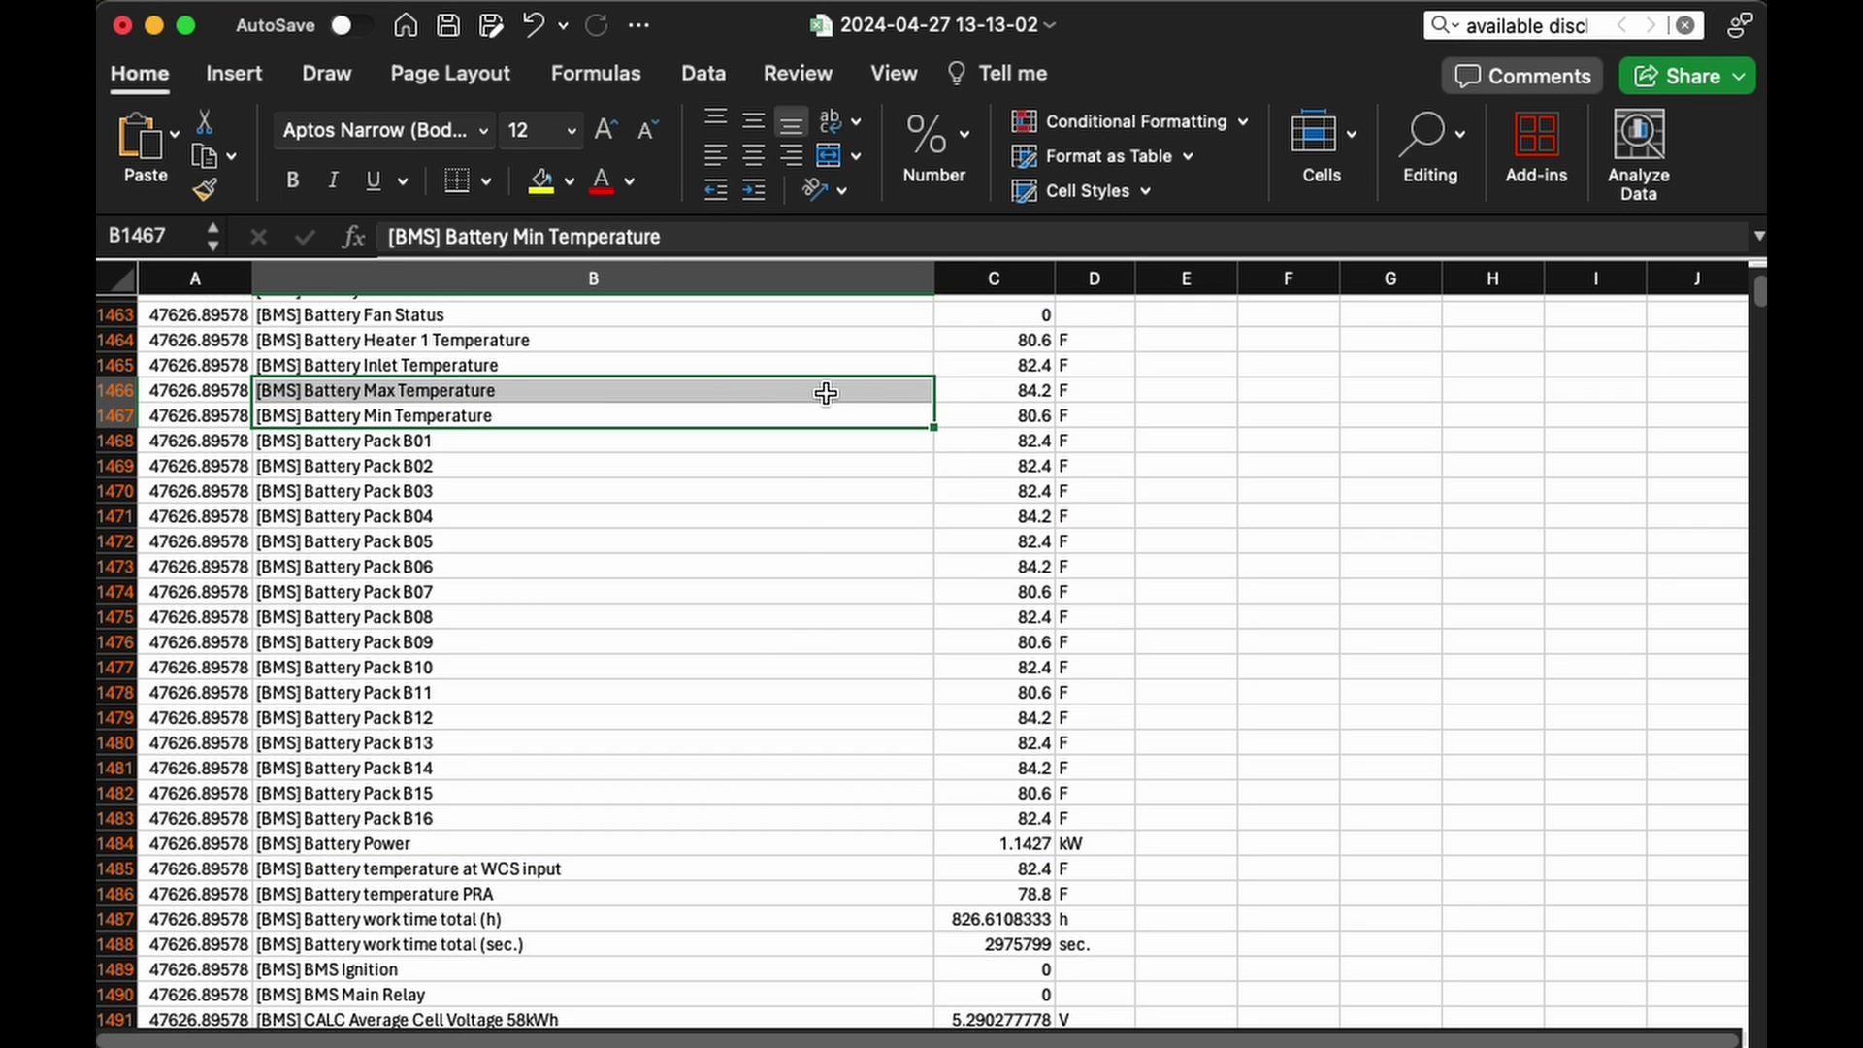
left_click_drag(884, 389, 984, 421)
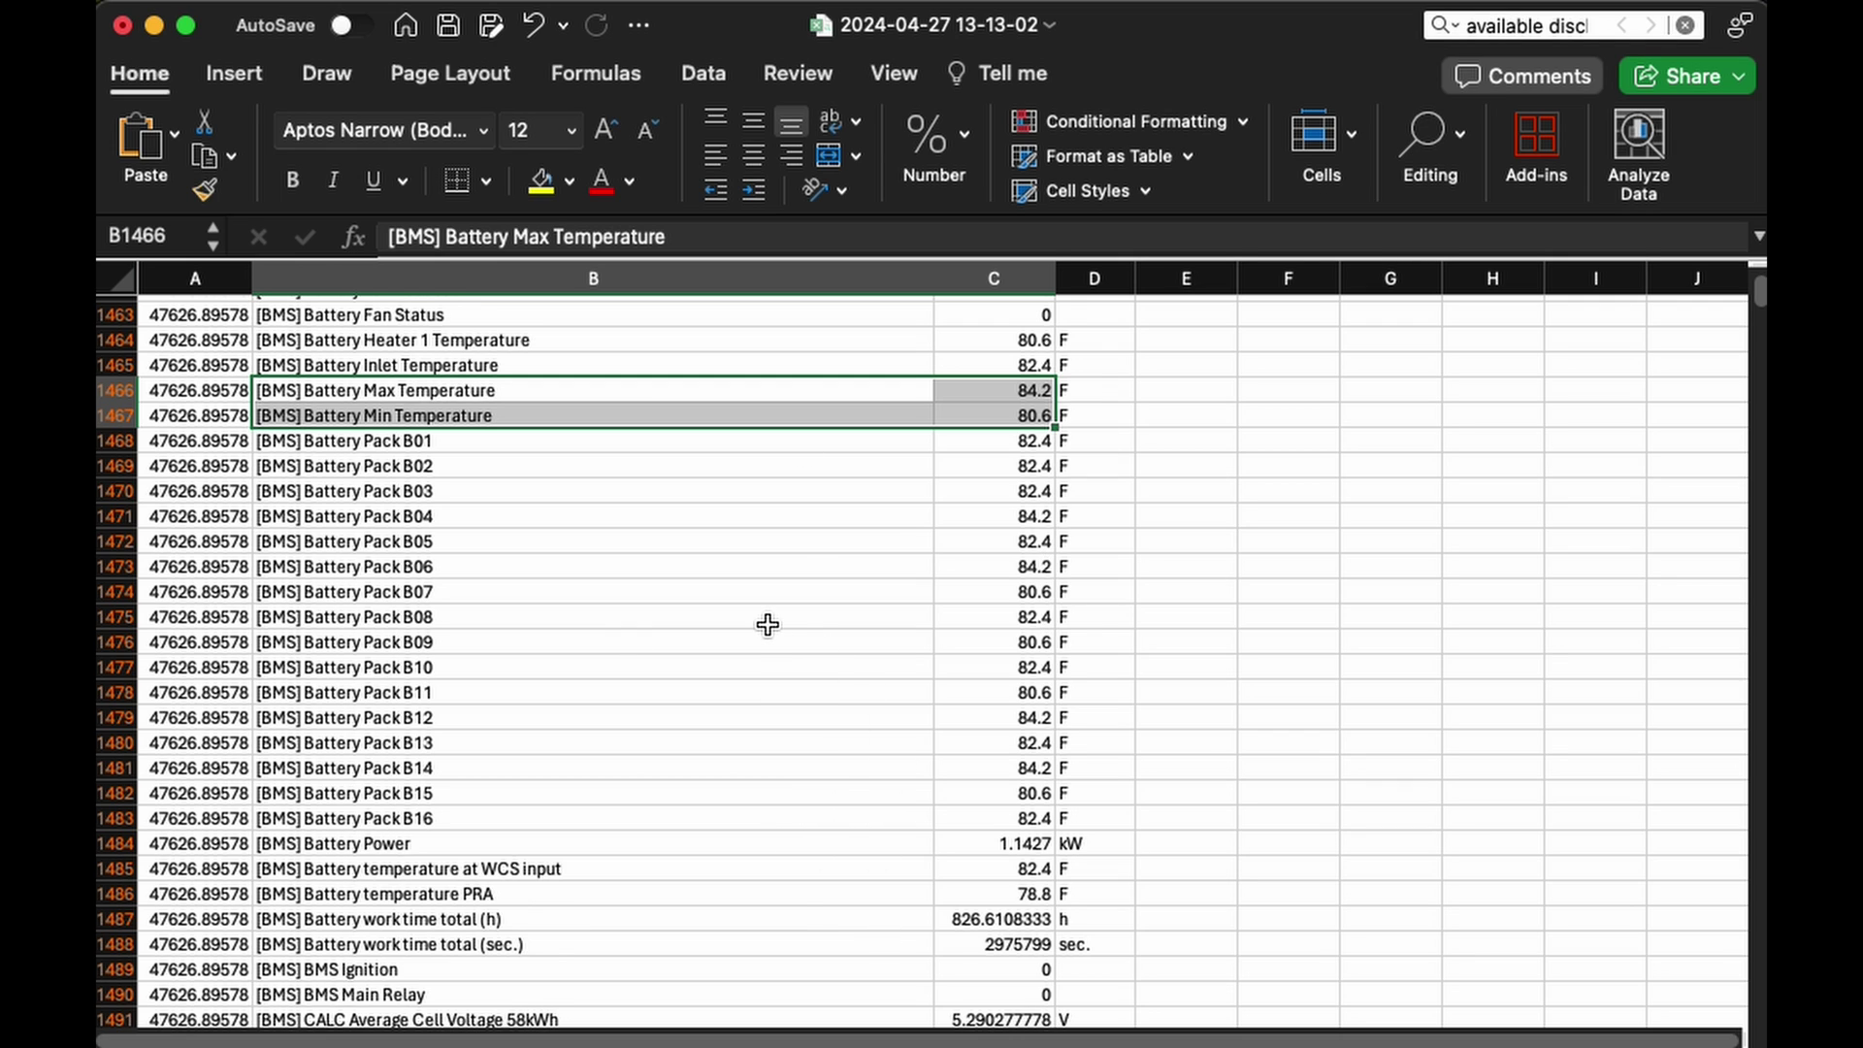
Highlight the Battery Heater 1 Temperature label and value in row 1464
scroll(767, 625, "up", 2)
left_click(509, 406)
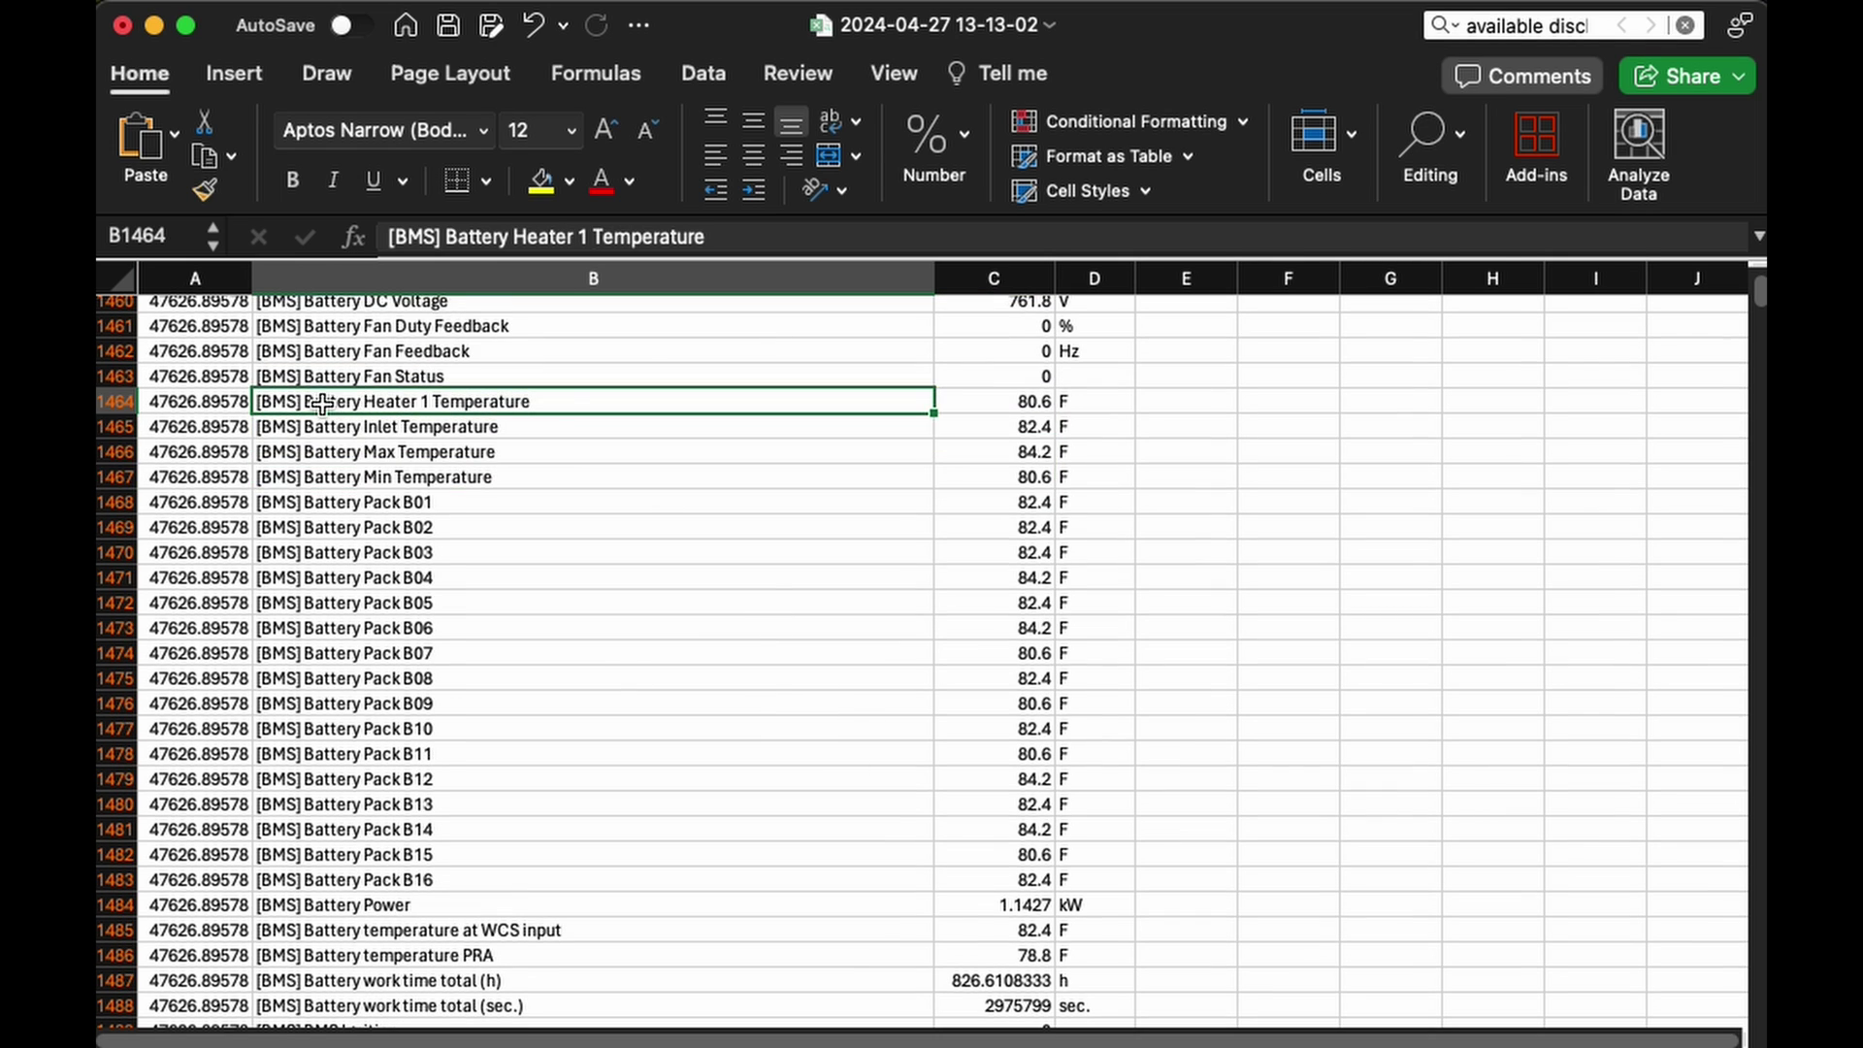
left_click_drag(1010, 403, 705, 402)
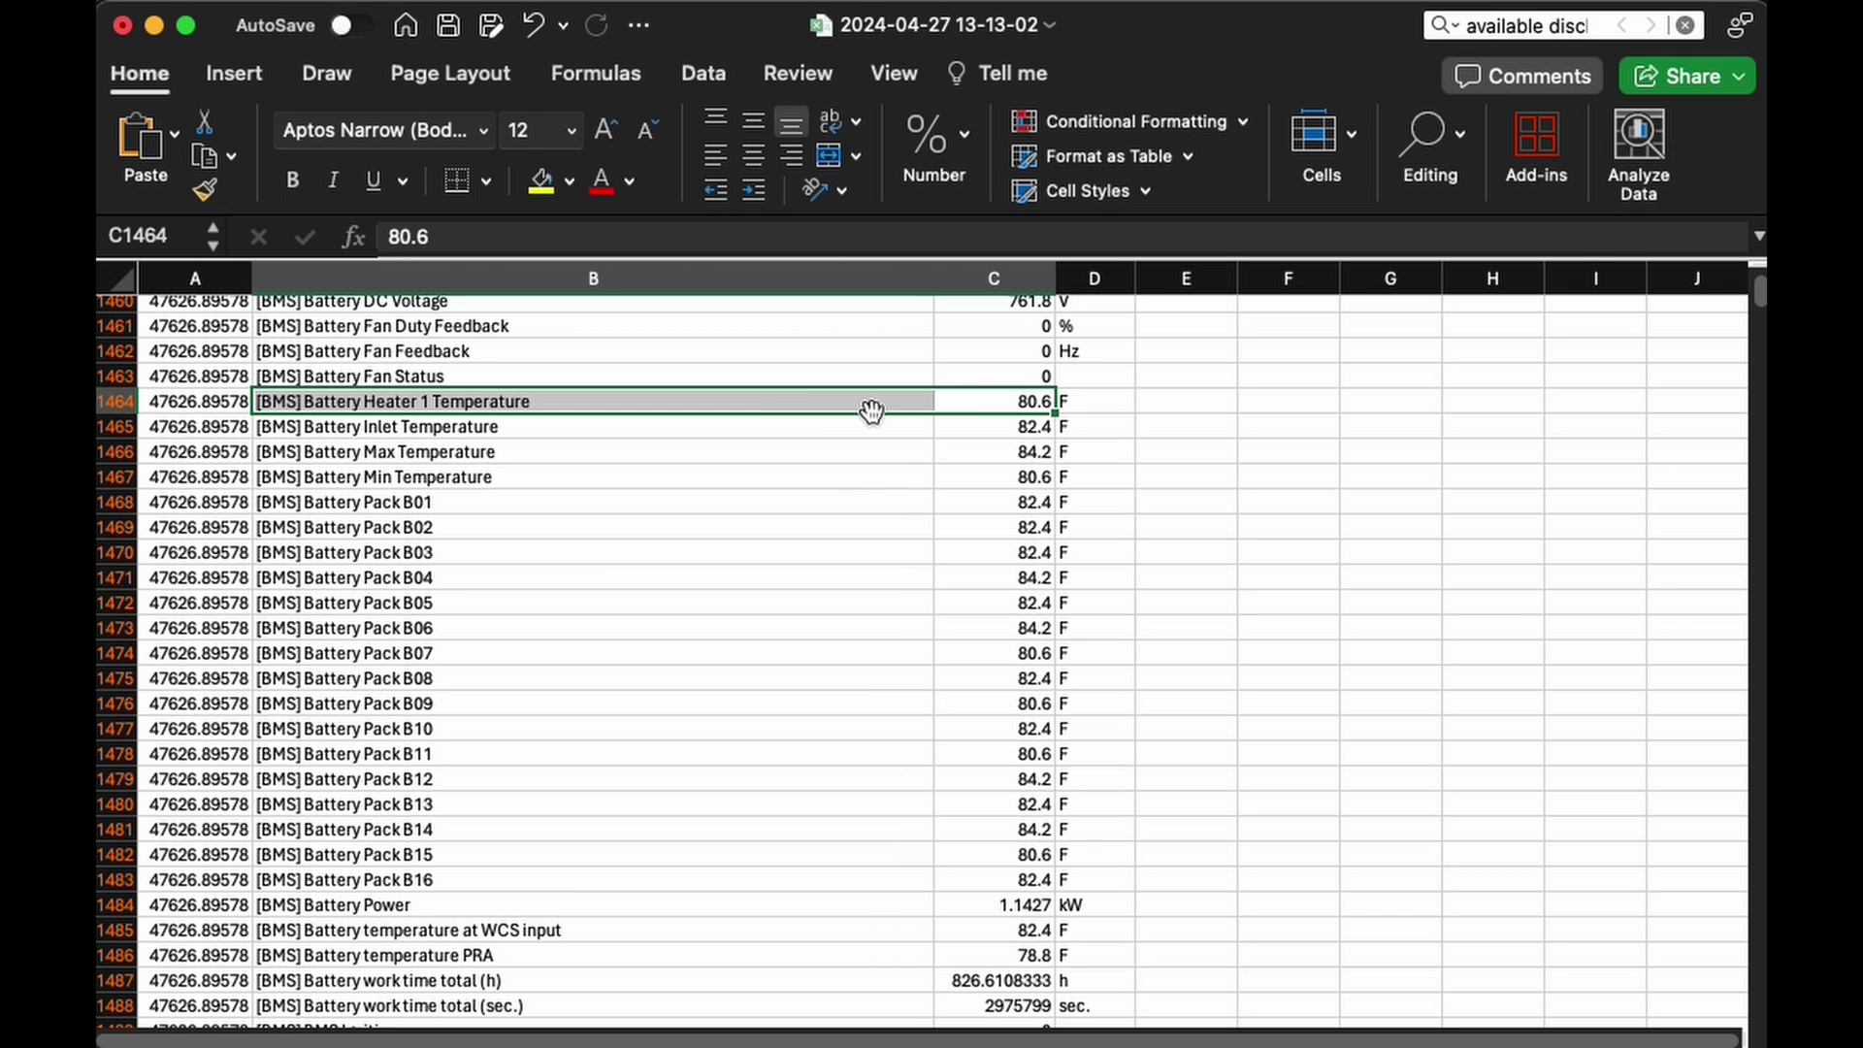
Highlight the Available Discharge Power label and value in row 1457
scroll(869, 412, "up", 6)
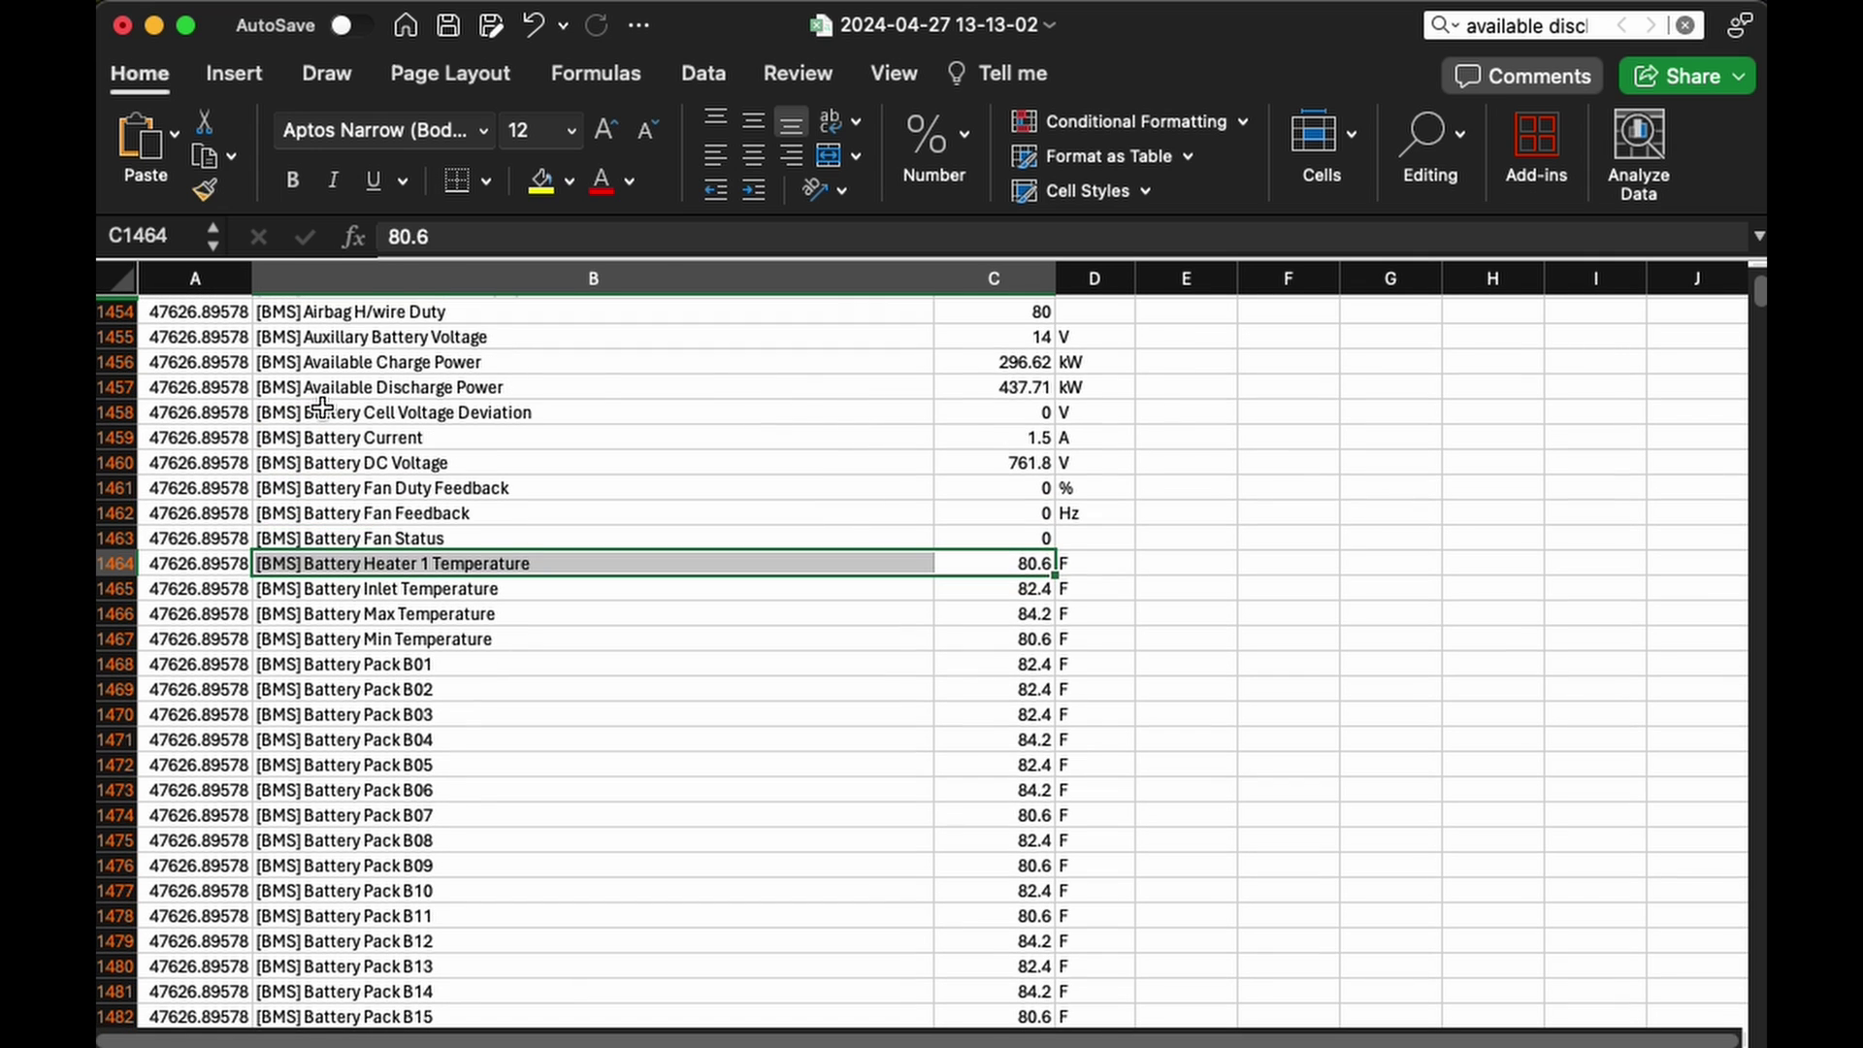
left_click_drag(326, 389, 666, 383)
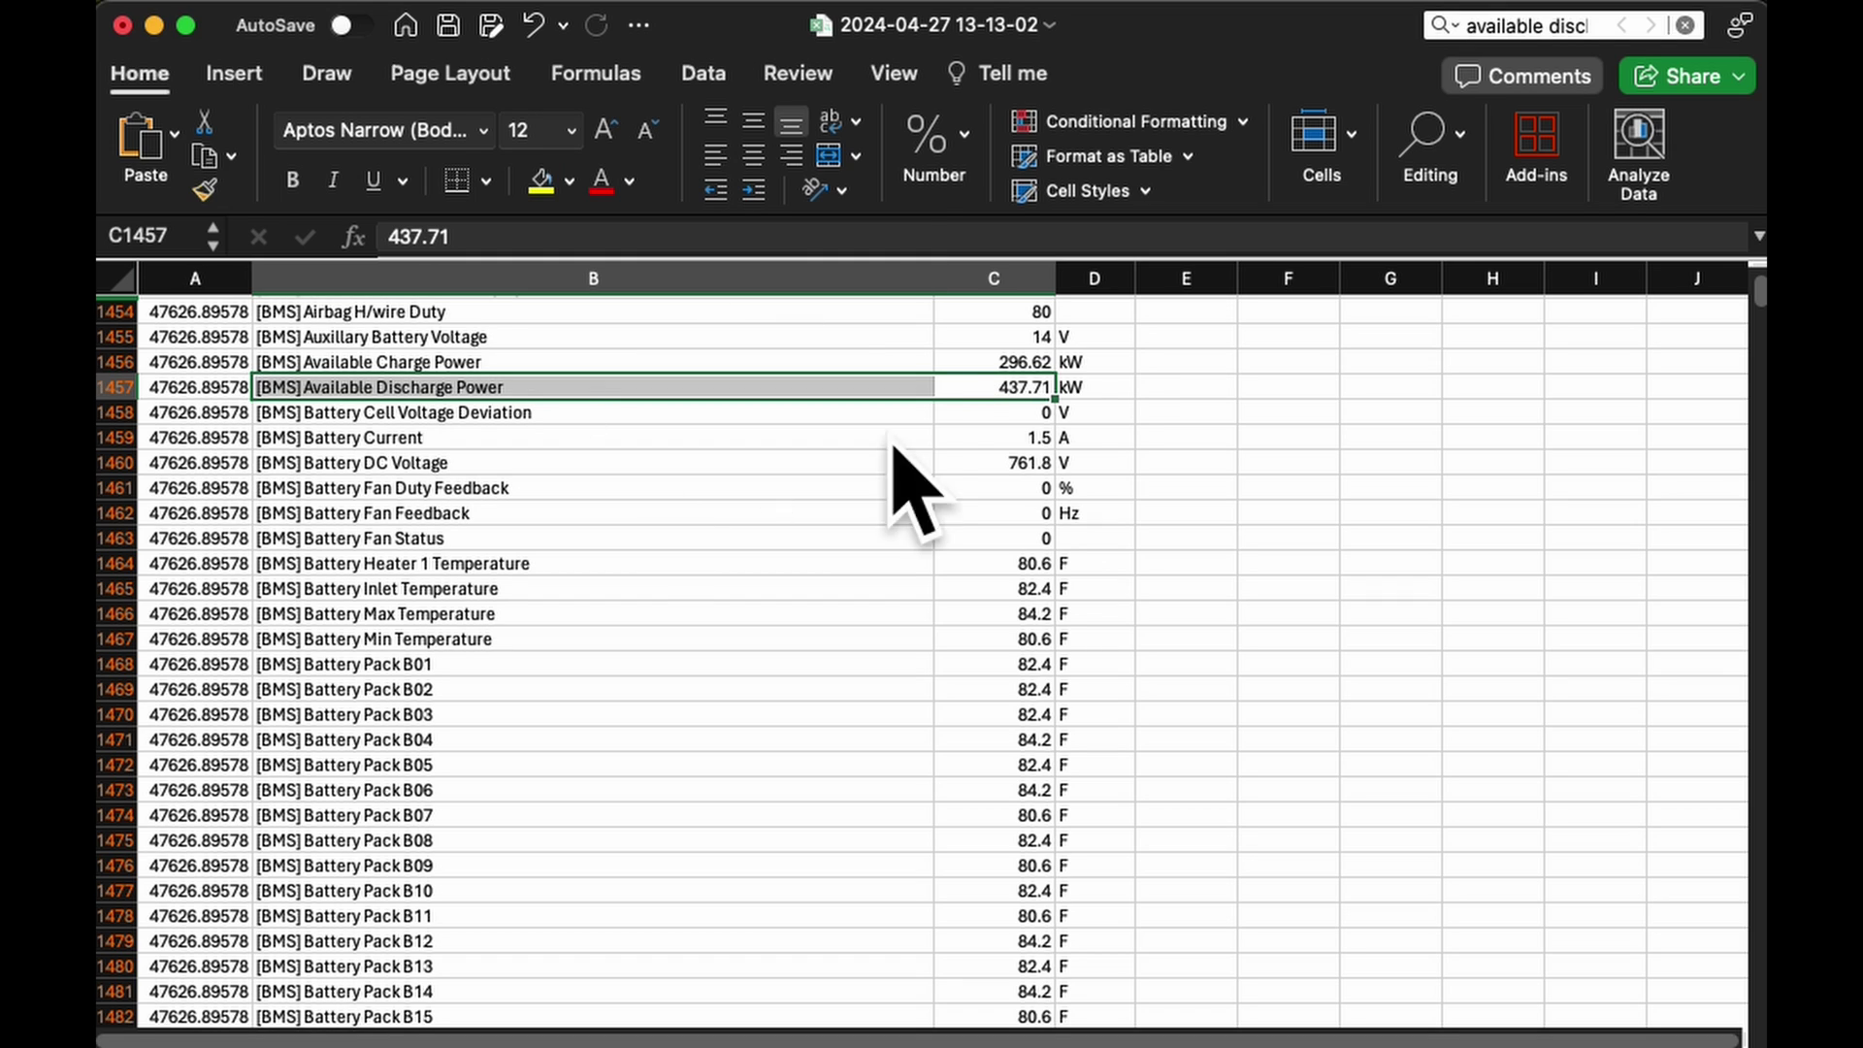
left_click(961, 389)
left_click_drag(961, 389, 769, 389)
Select the name Available Discharge Power in cell B1457 and find all its occurrences in the sheet
double_click(602, 386)
left_click_drag(603, 386, 302, 387)
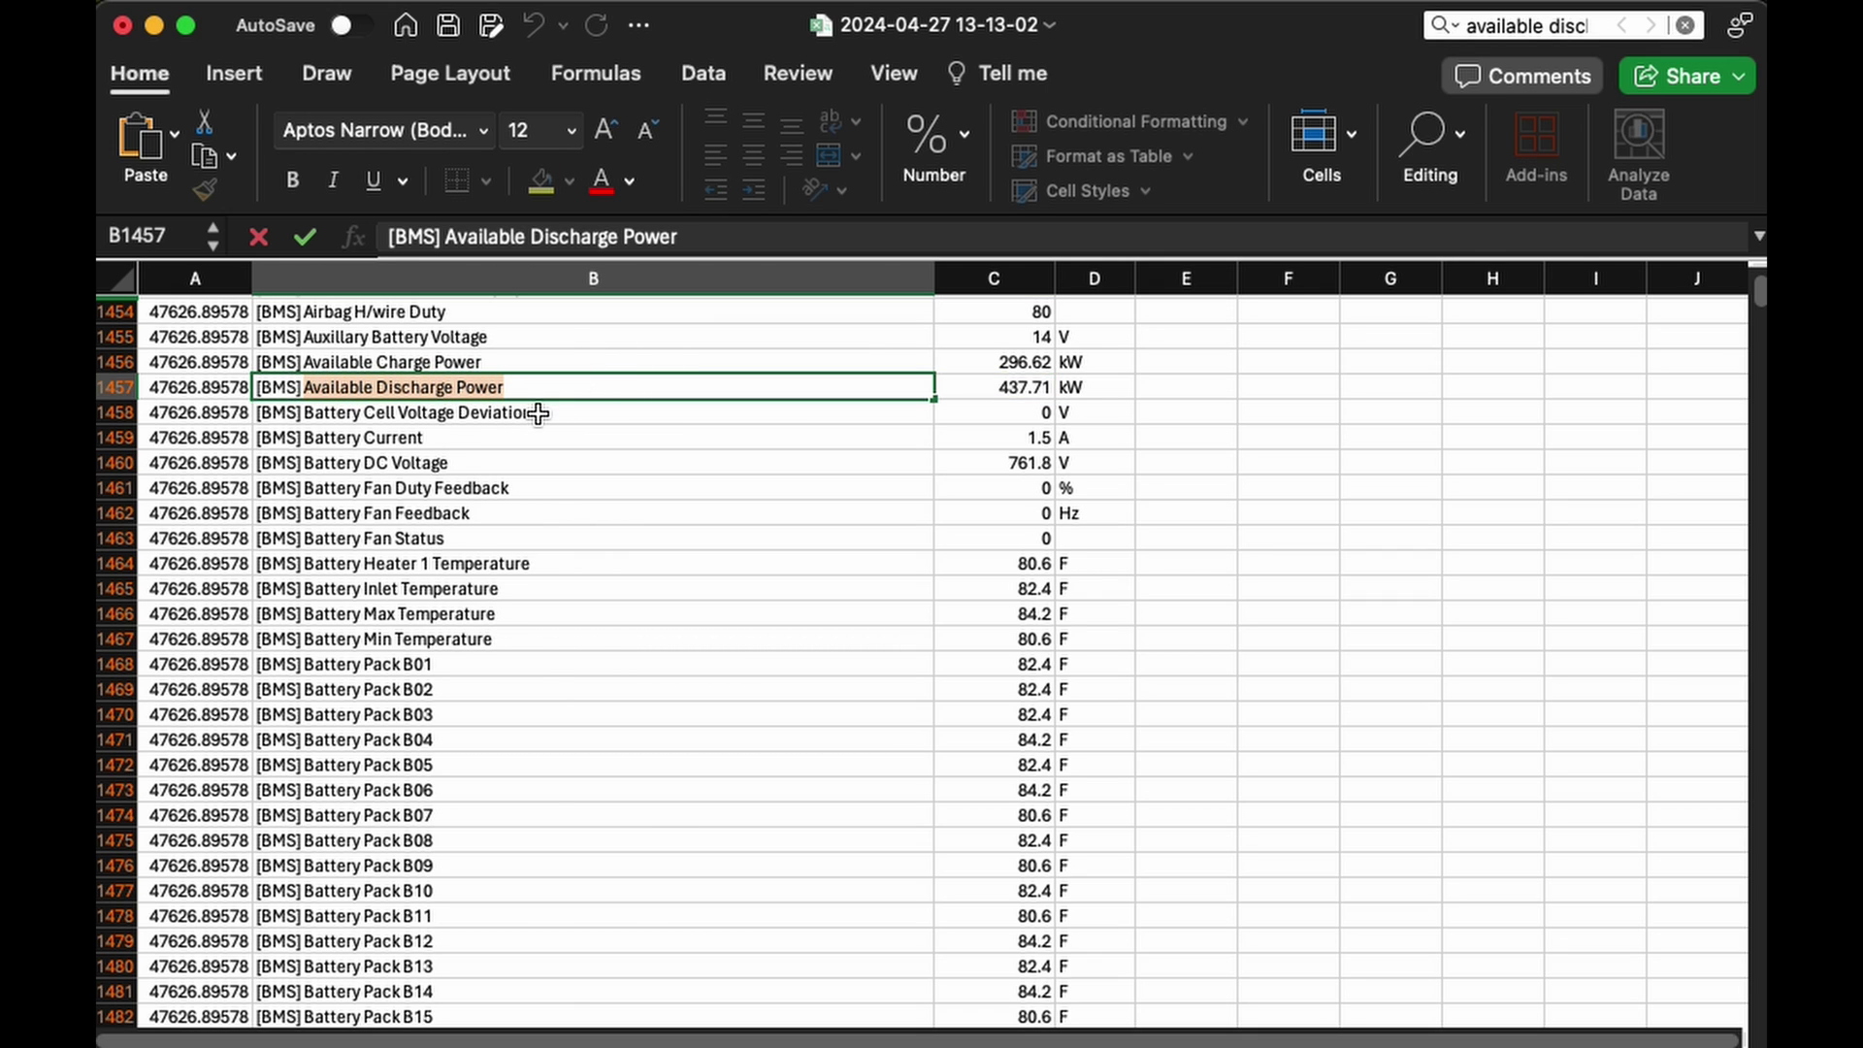
left_click(1428, 145)
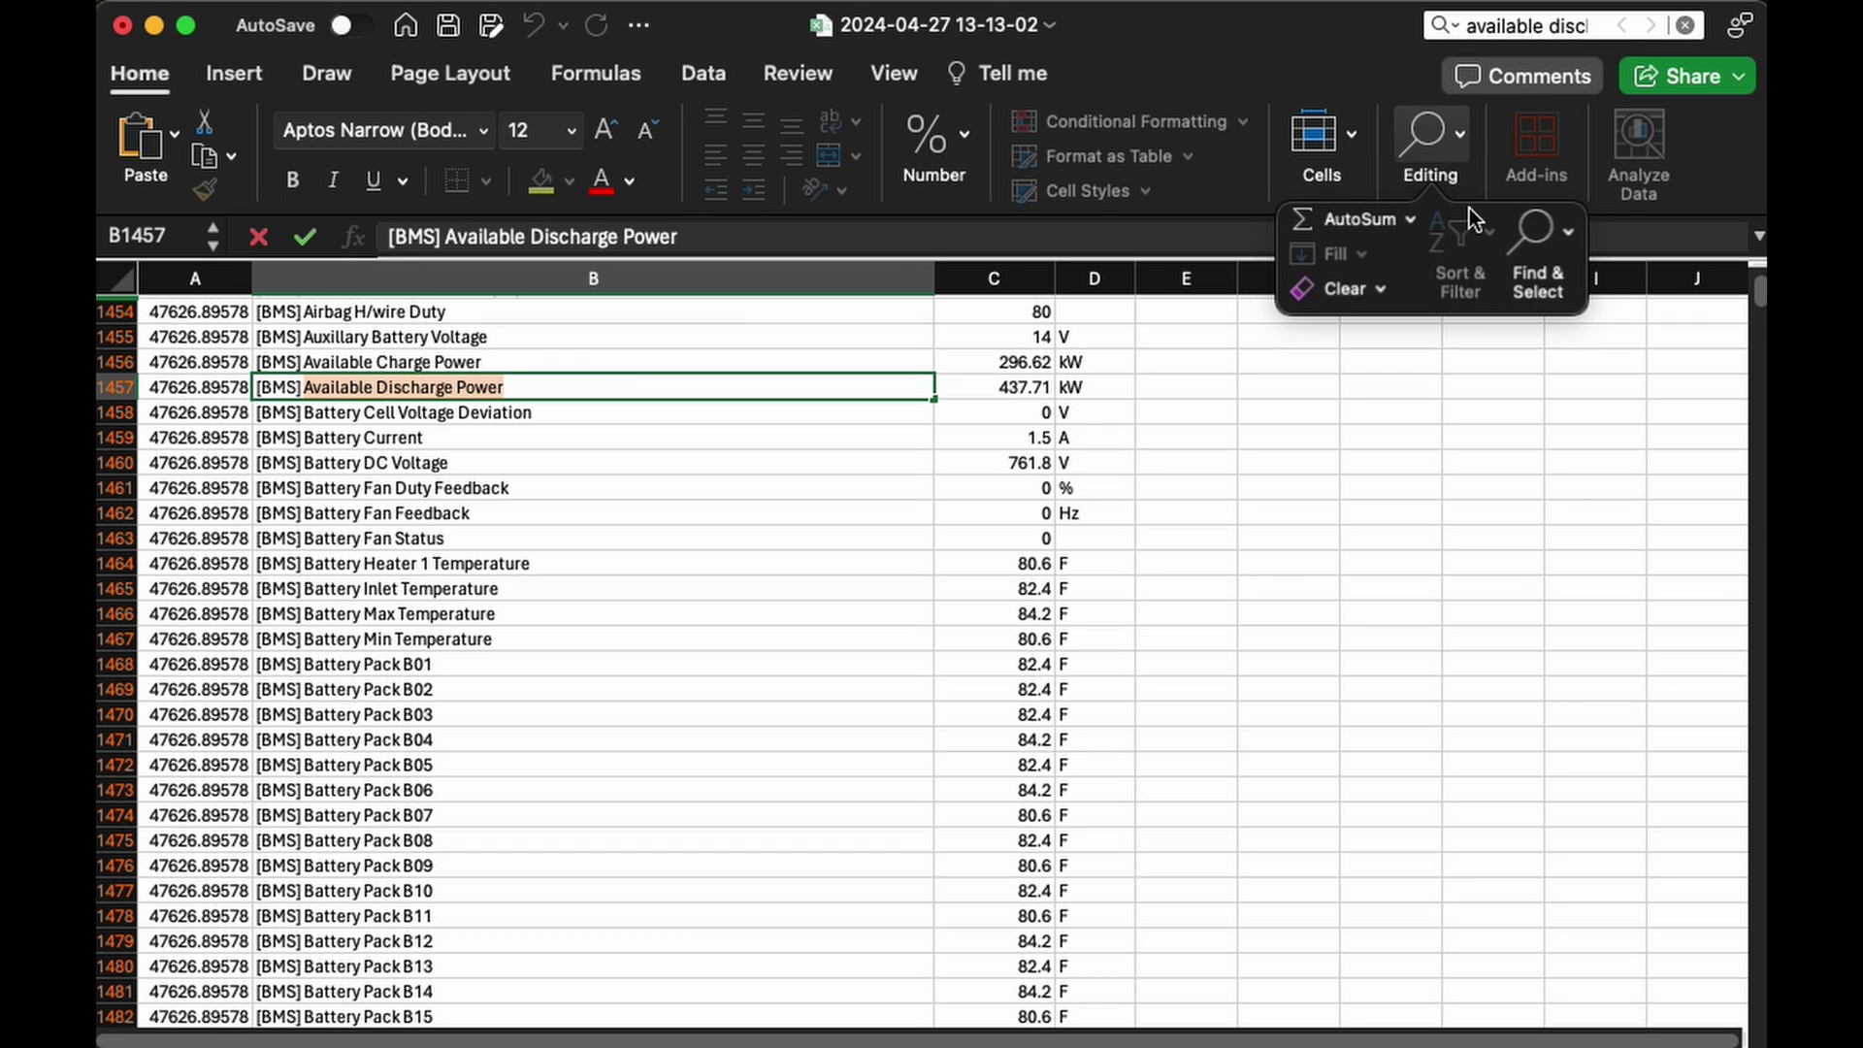
left_click(1516, 243)
left_click(1659, 288)
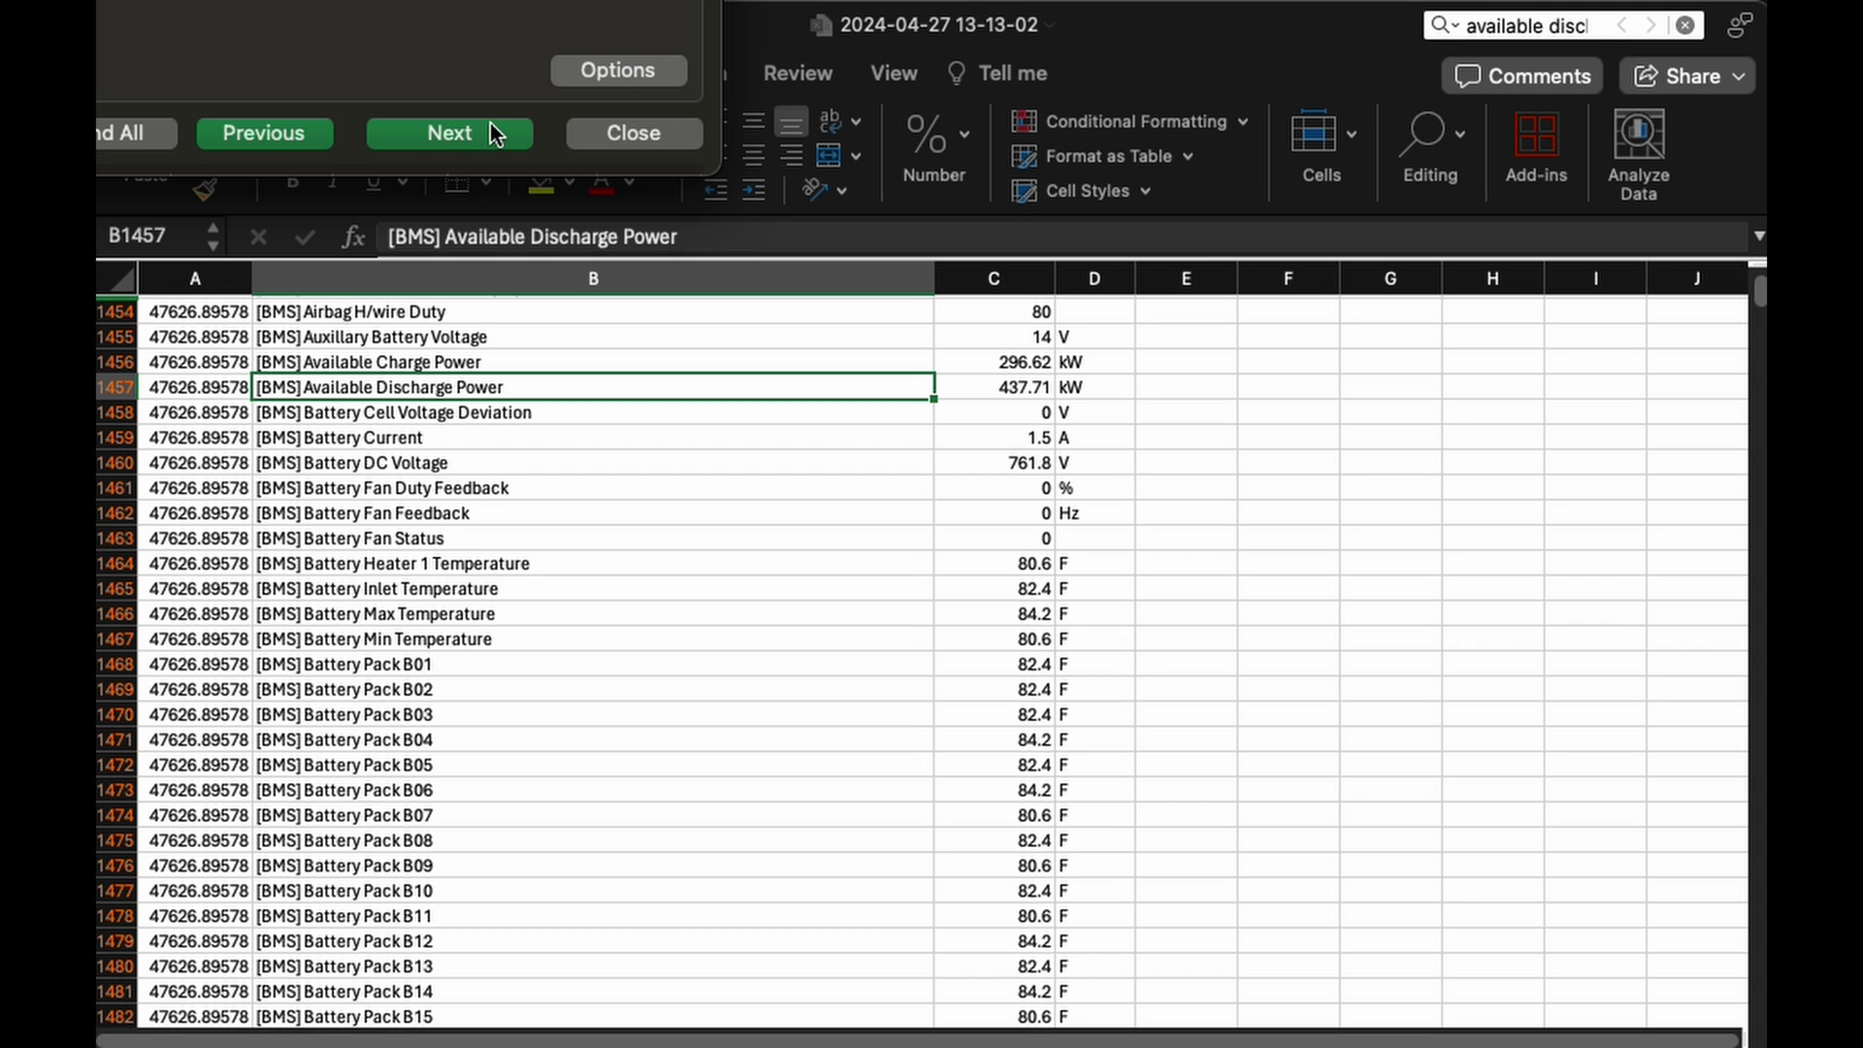
left_click(131, 141)
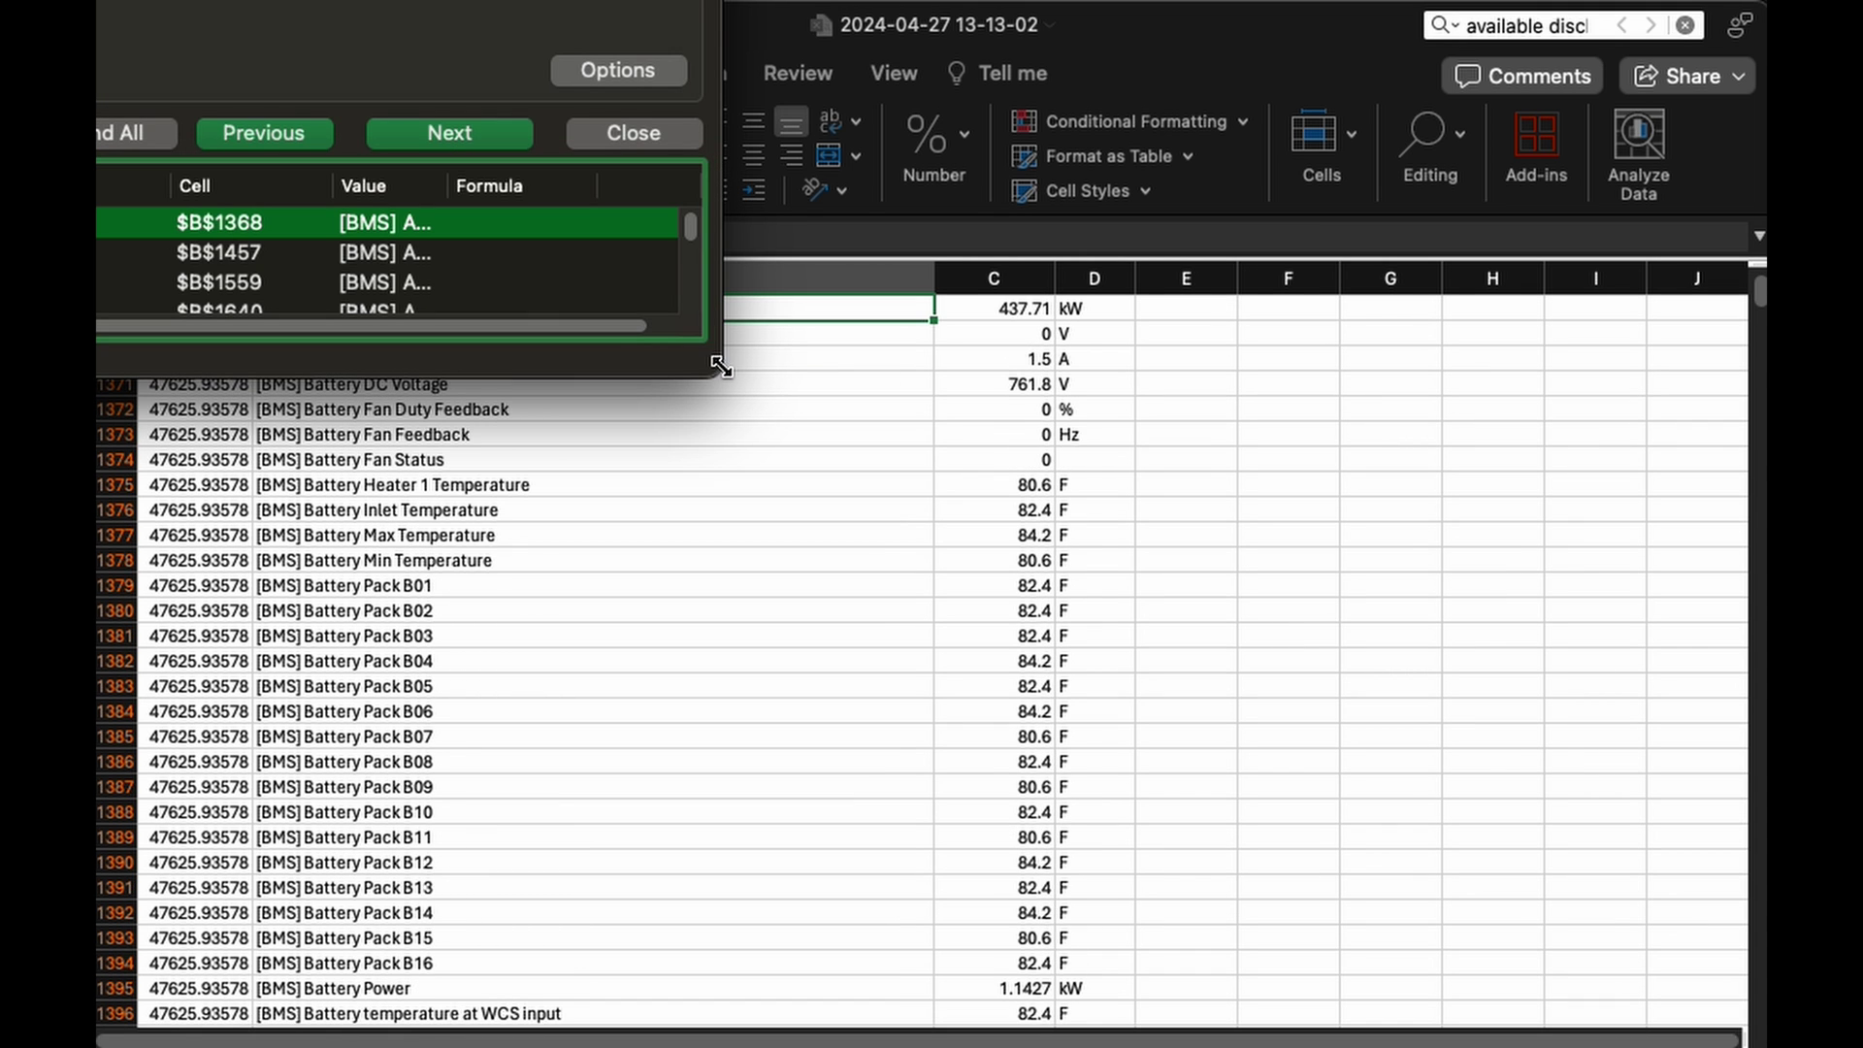
Go to the last Available Discharge Power match in row 144073 and highlight its time, label and value
left_click_drag(721, 367, 408, 557)
left_click_drag(0, 0, 1349, 0)
key("Escape")
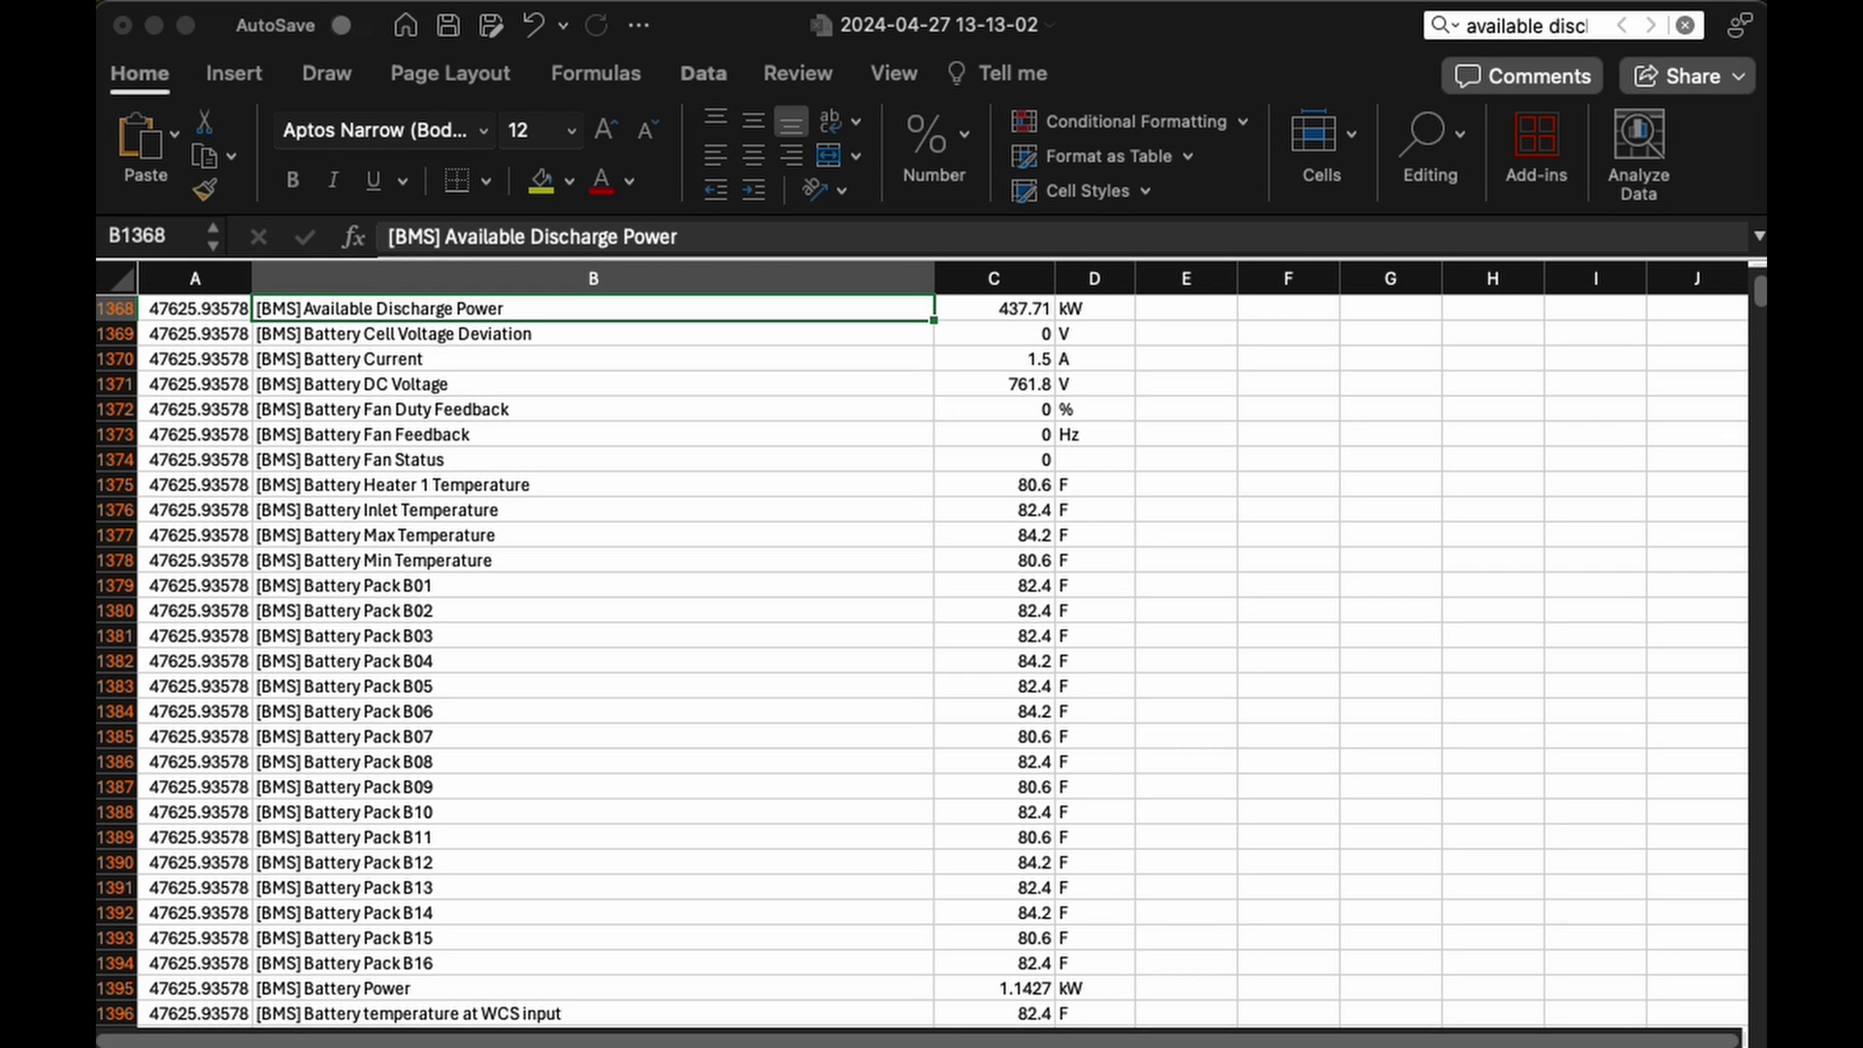
key("super+Down")
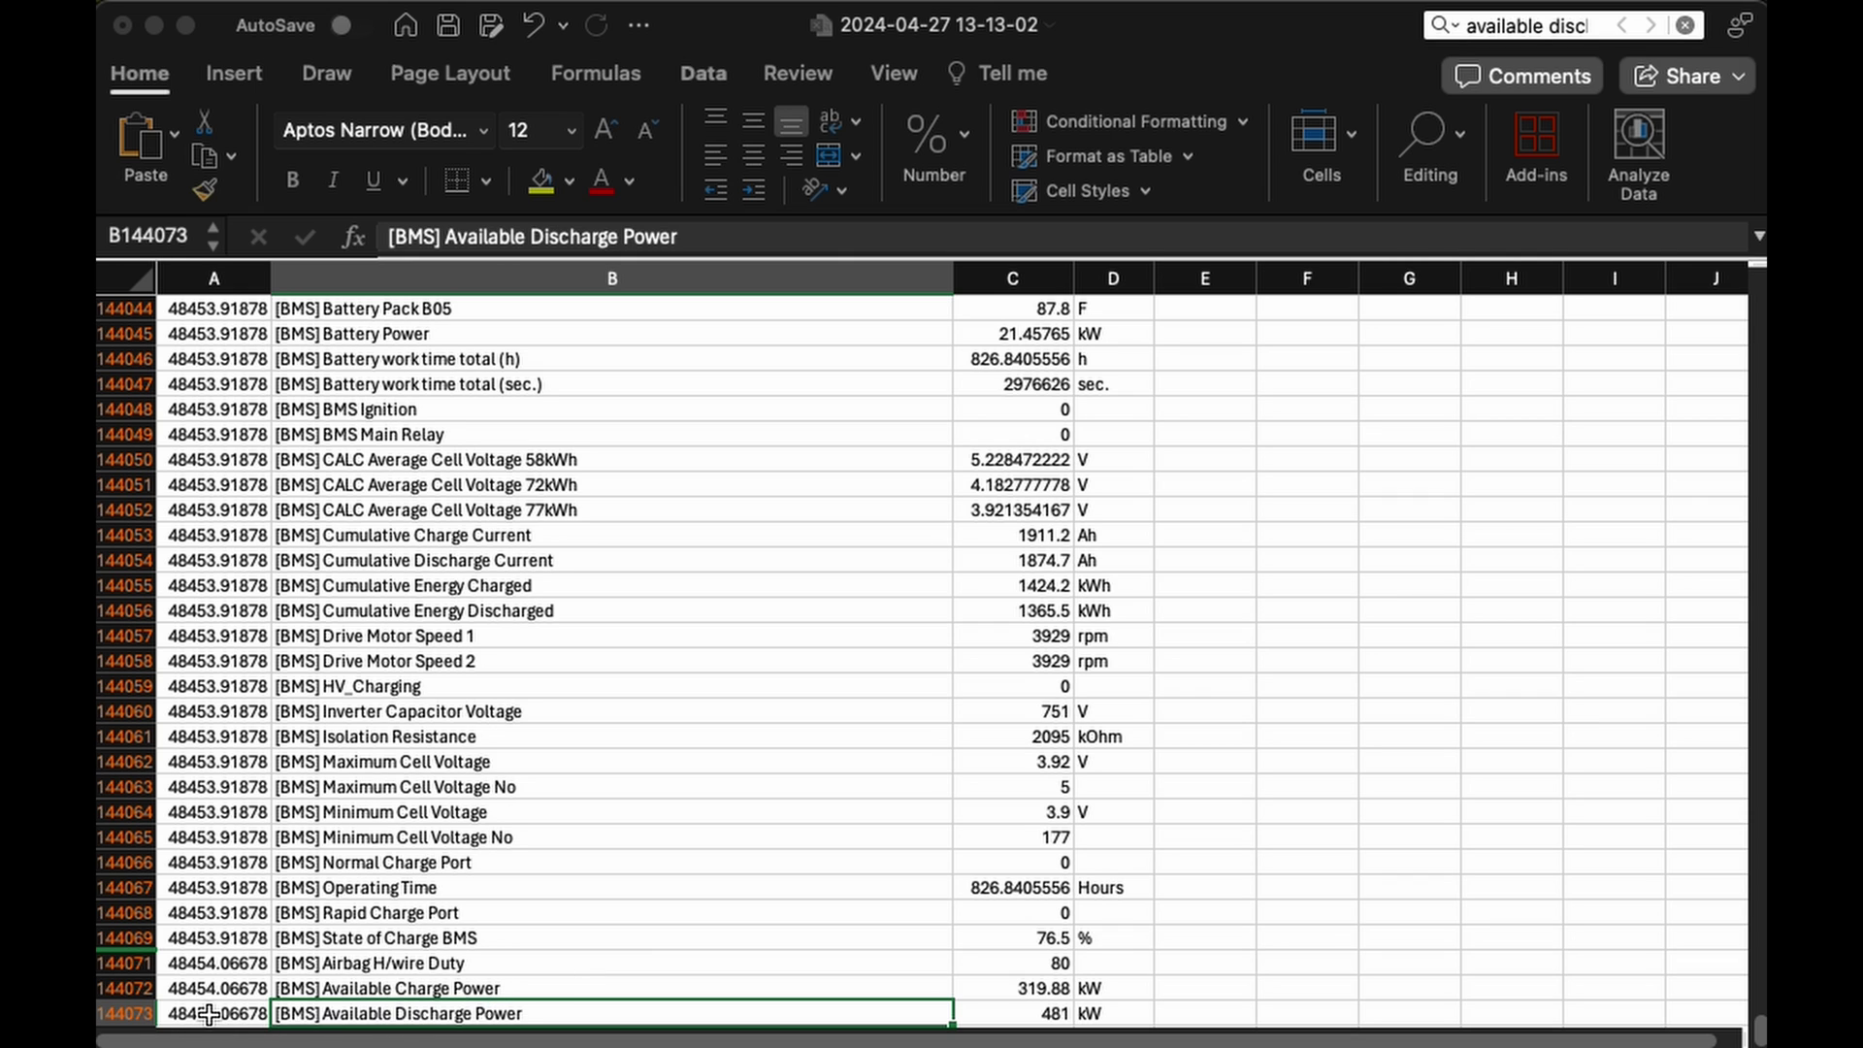
left_click_drag(237, 1012, 1060, 1009)
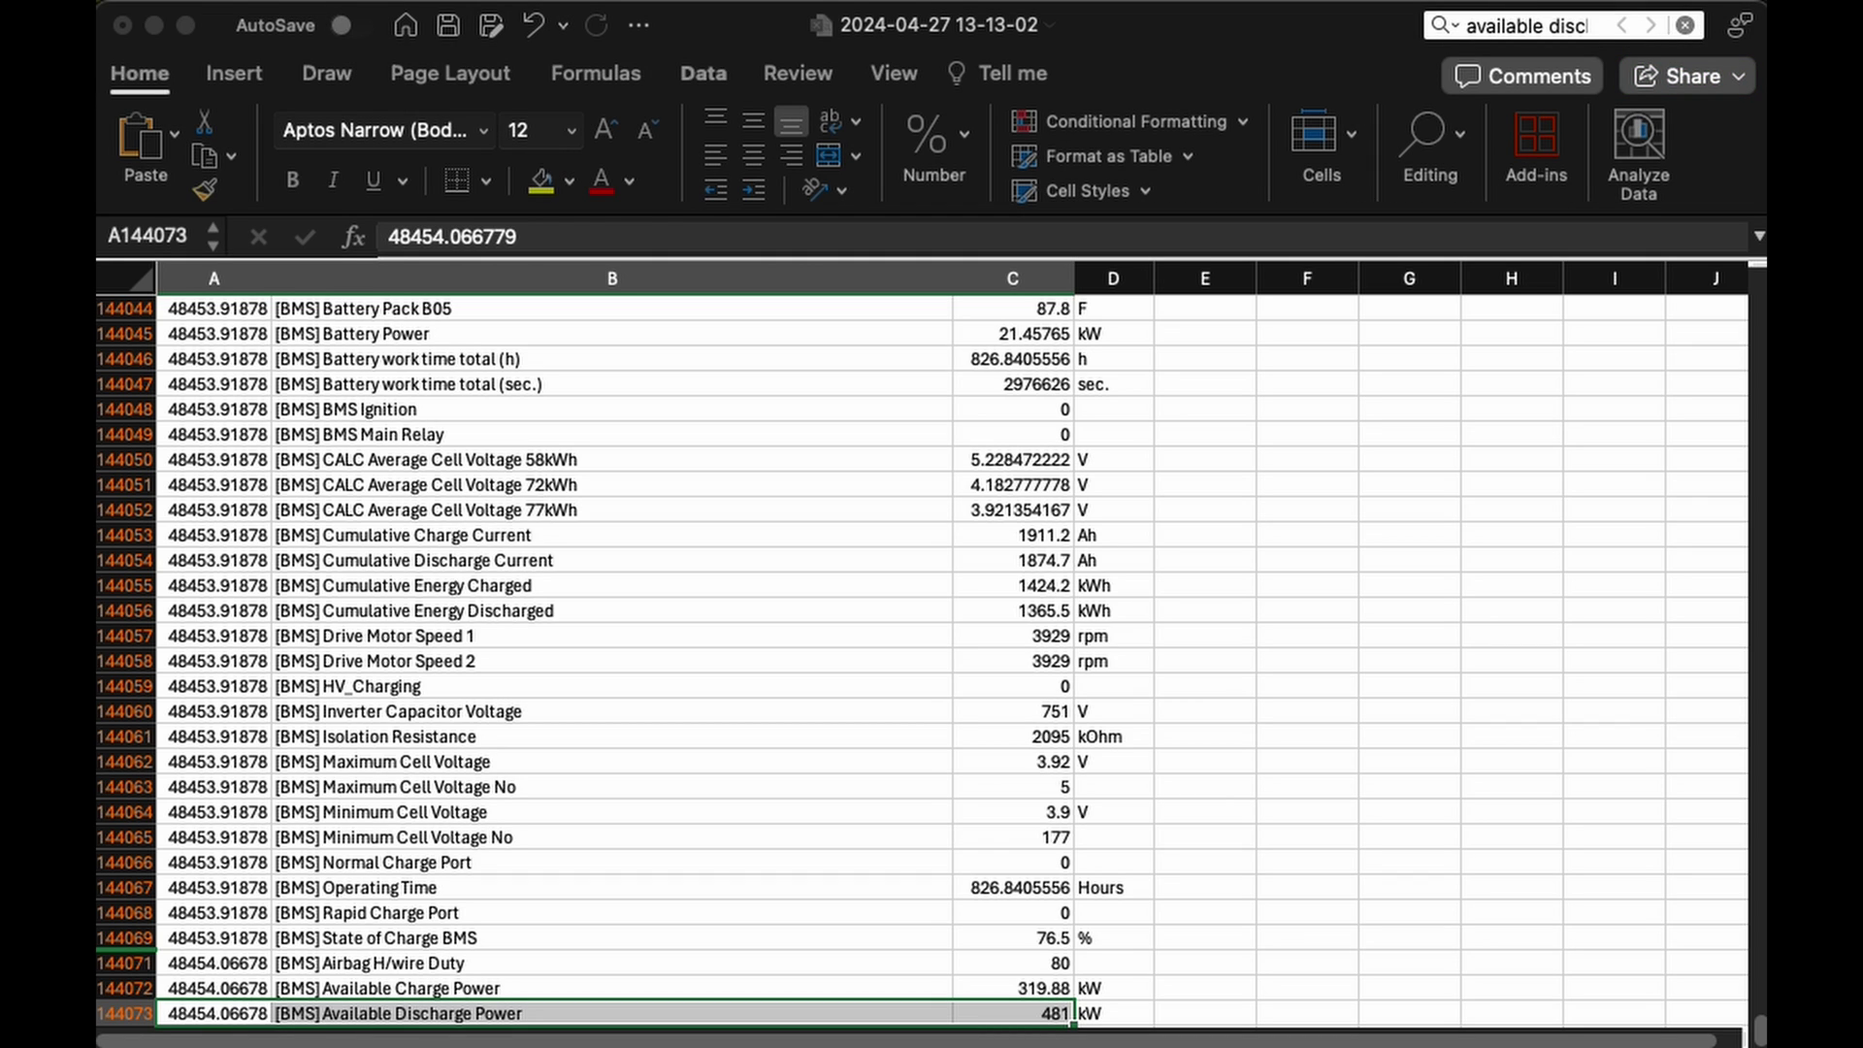
Step backward through the Available Discharge Power matches from row 144073 to row 141122, checking each match's logged value
key("Tab")
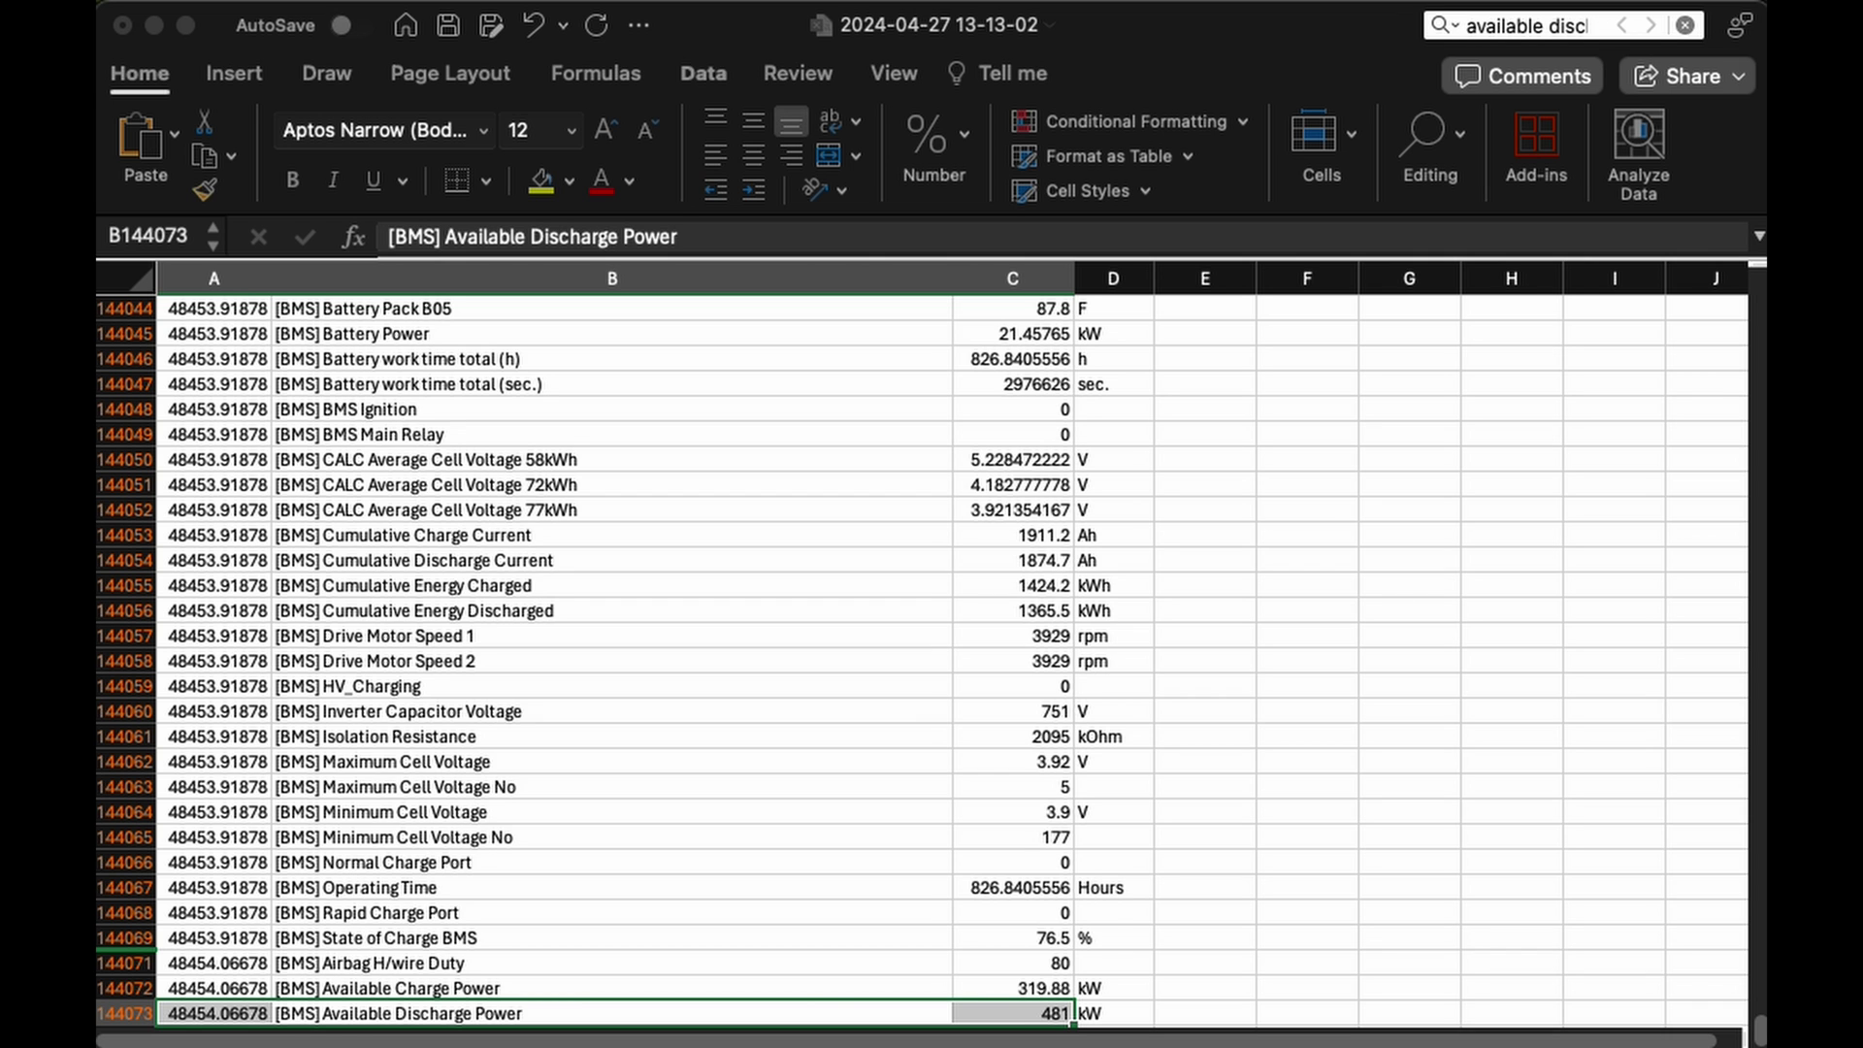
key("super+shift+g")
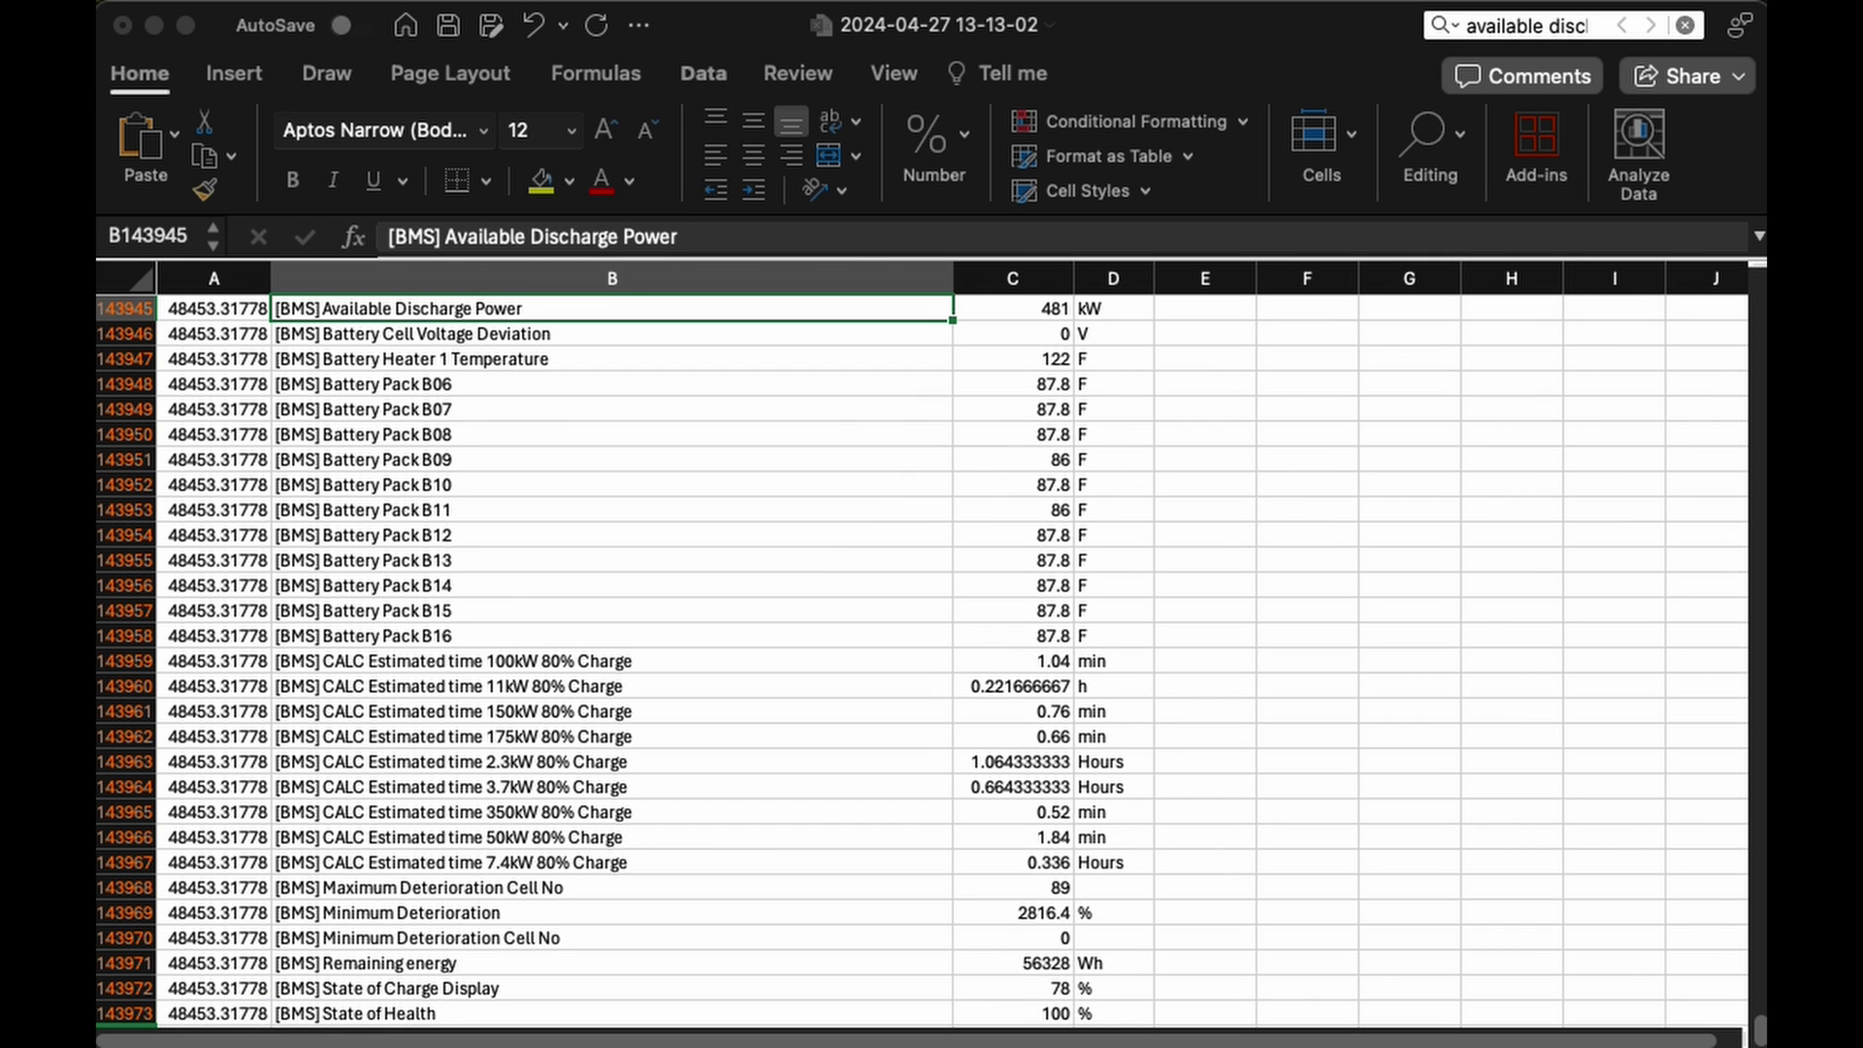
key("super+shift+g")
key("super+shift+g")
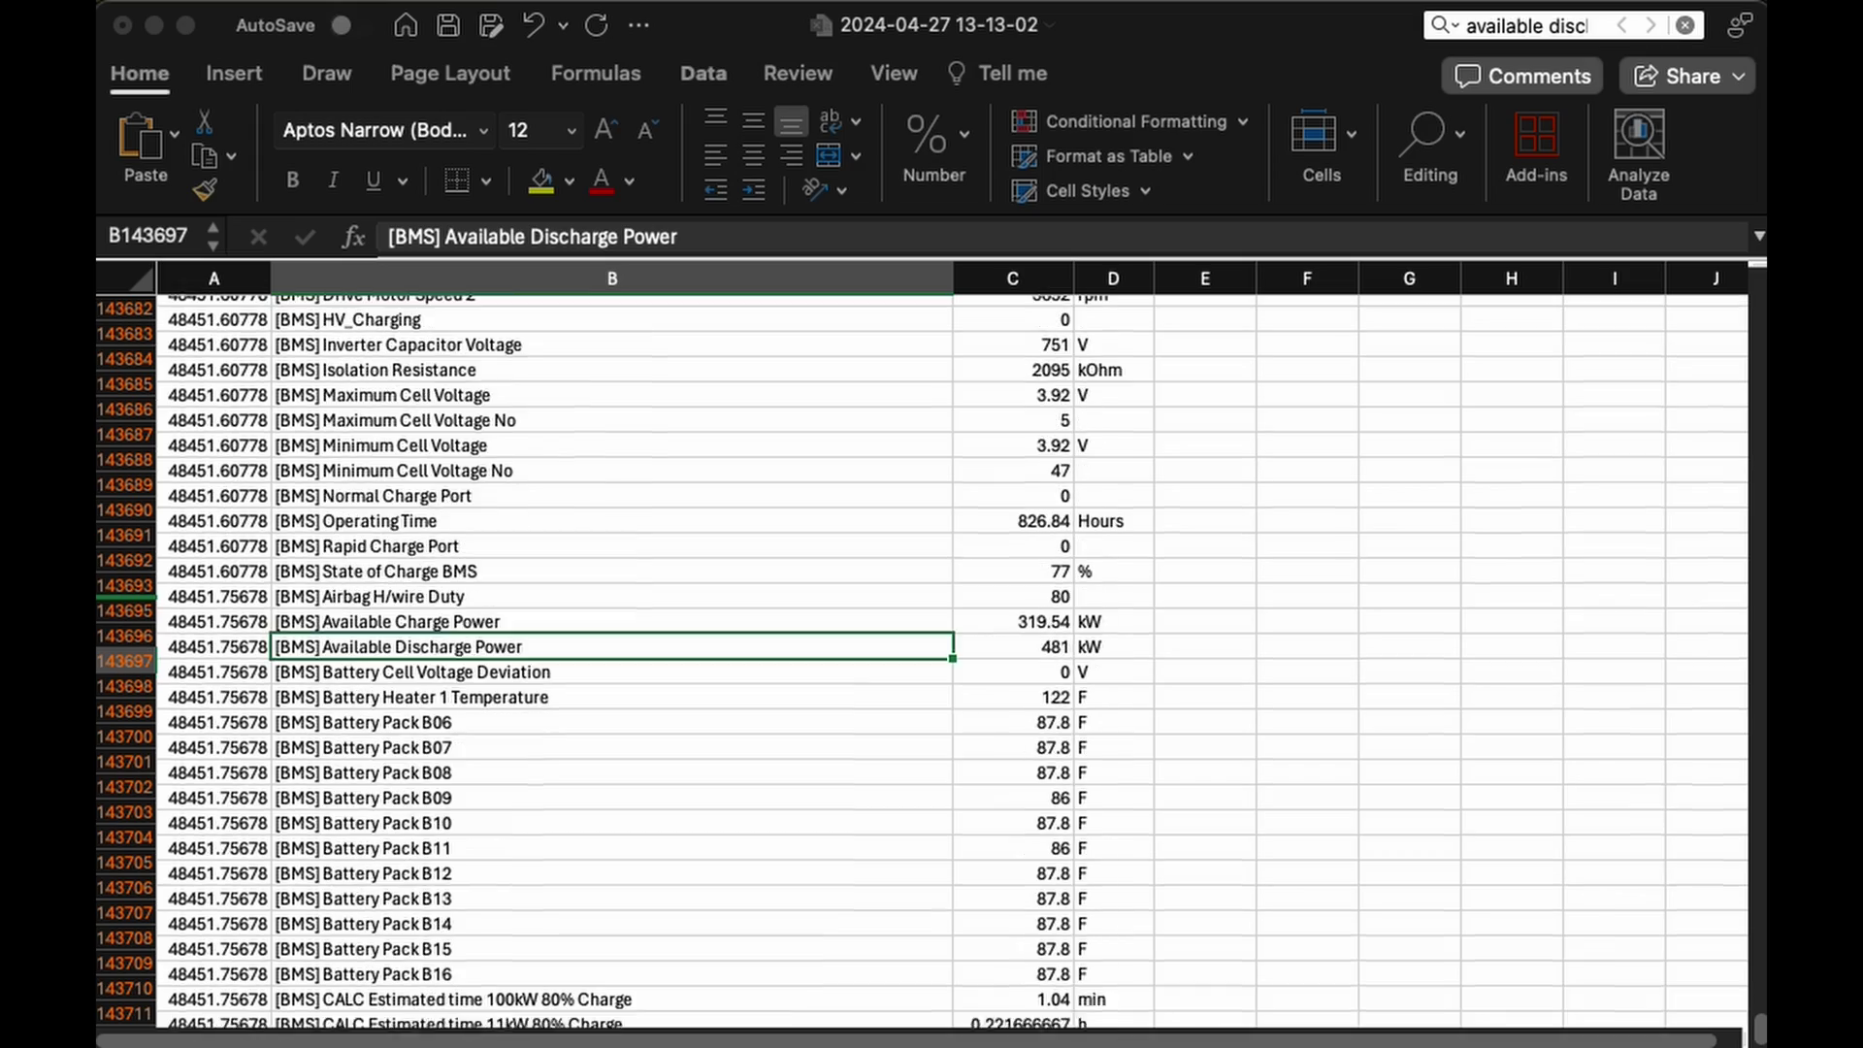
key("super+shift+g")
key("super+shift+g")
key("super+shift+g")
key("super+shift+g")
key("super+shift+g")
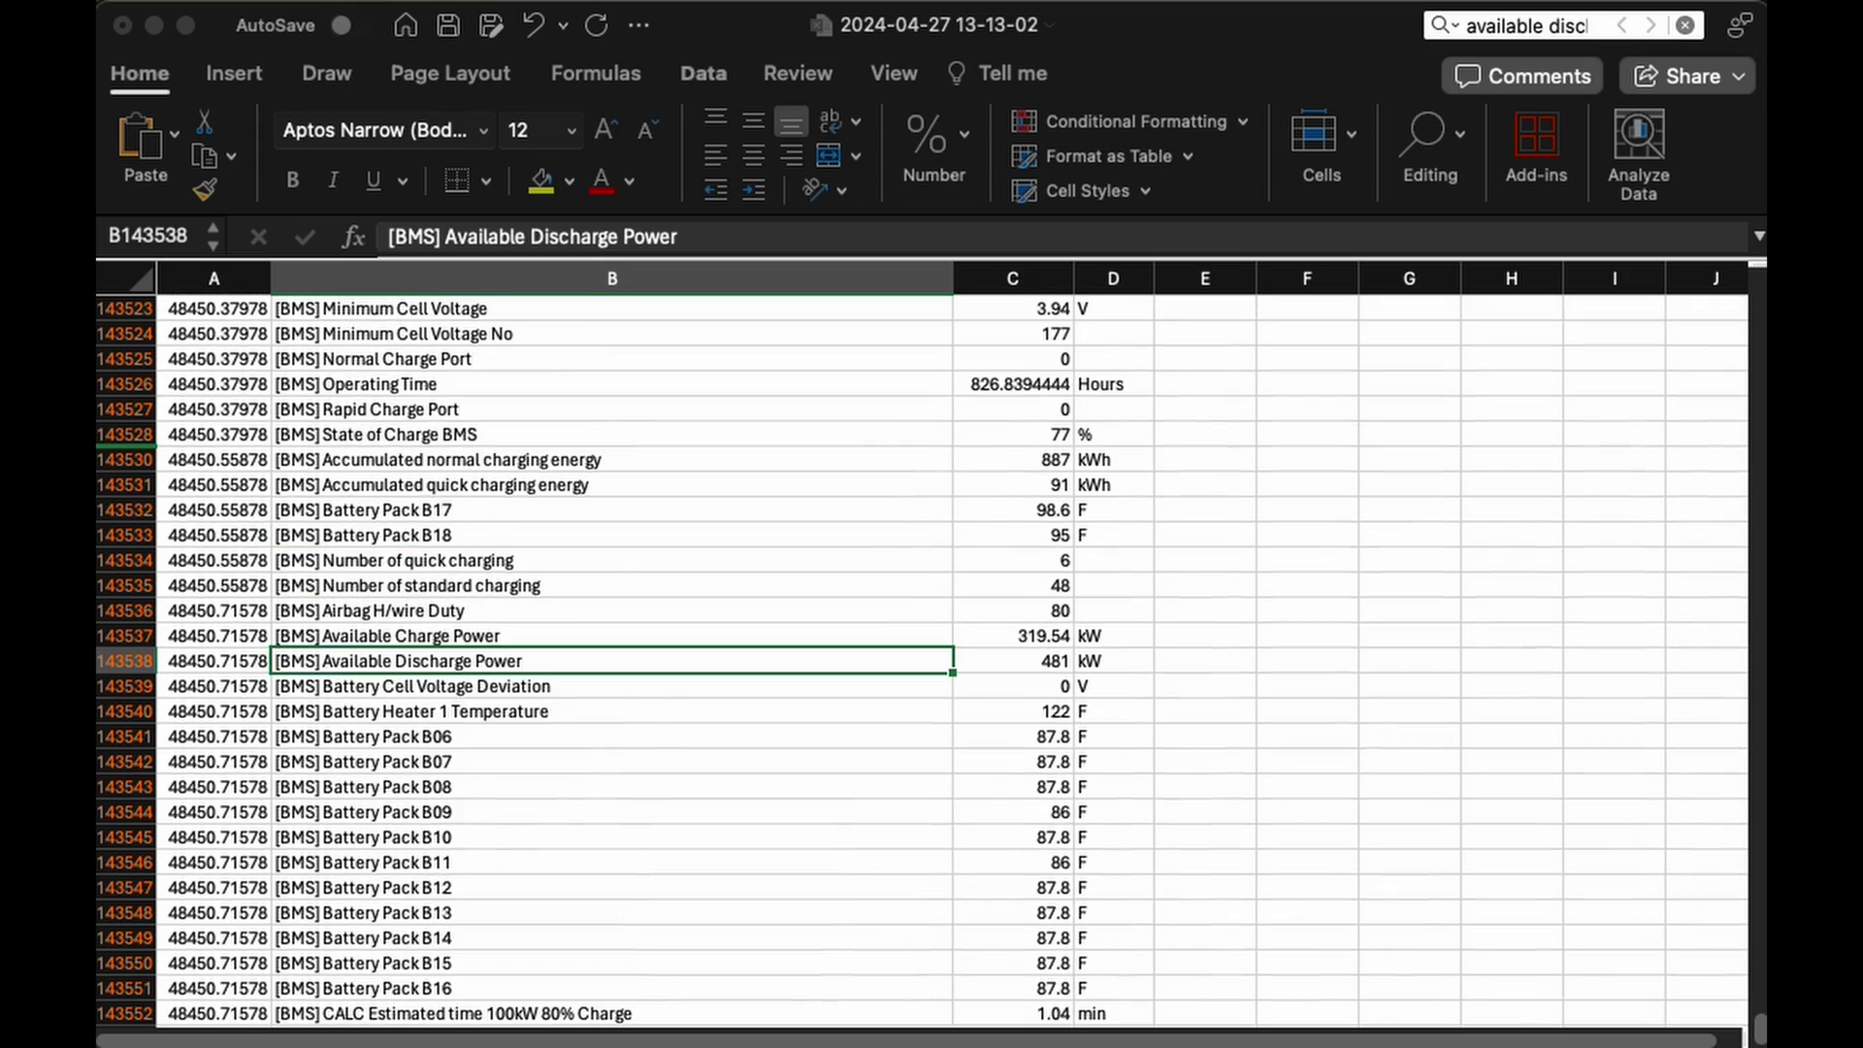
key("super+shift+g")
key("super+shift+g")
key("super+shift+g")
key("super+shift+g")
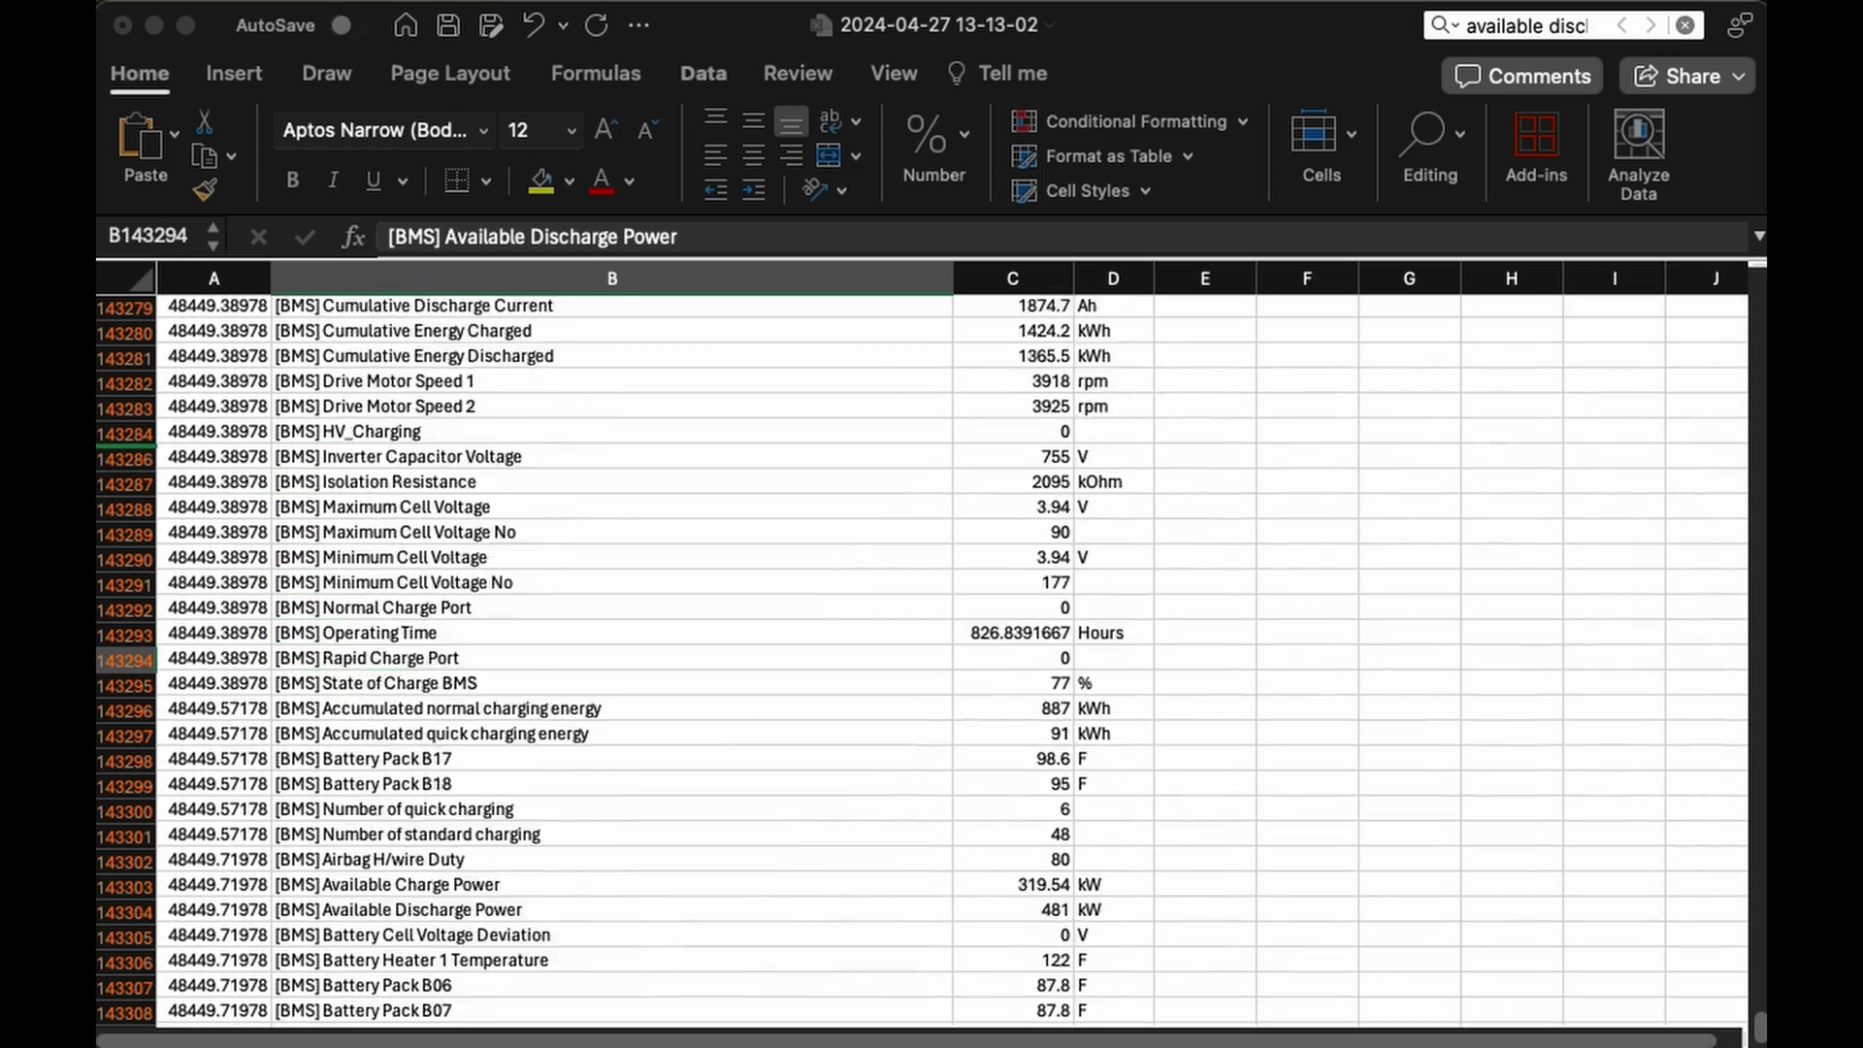
key("super+shift+g")
key("super+shift+g")
key("super+shift+g")
key("super+shift+g")
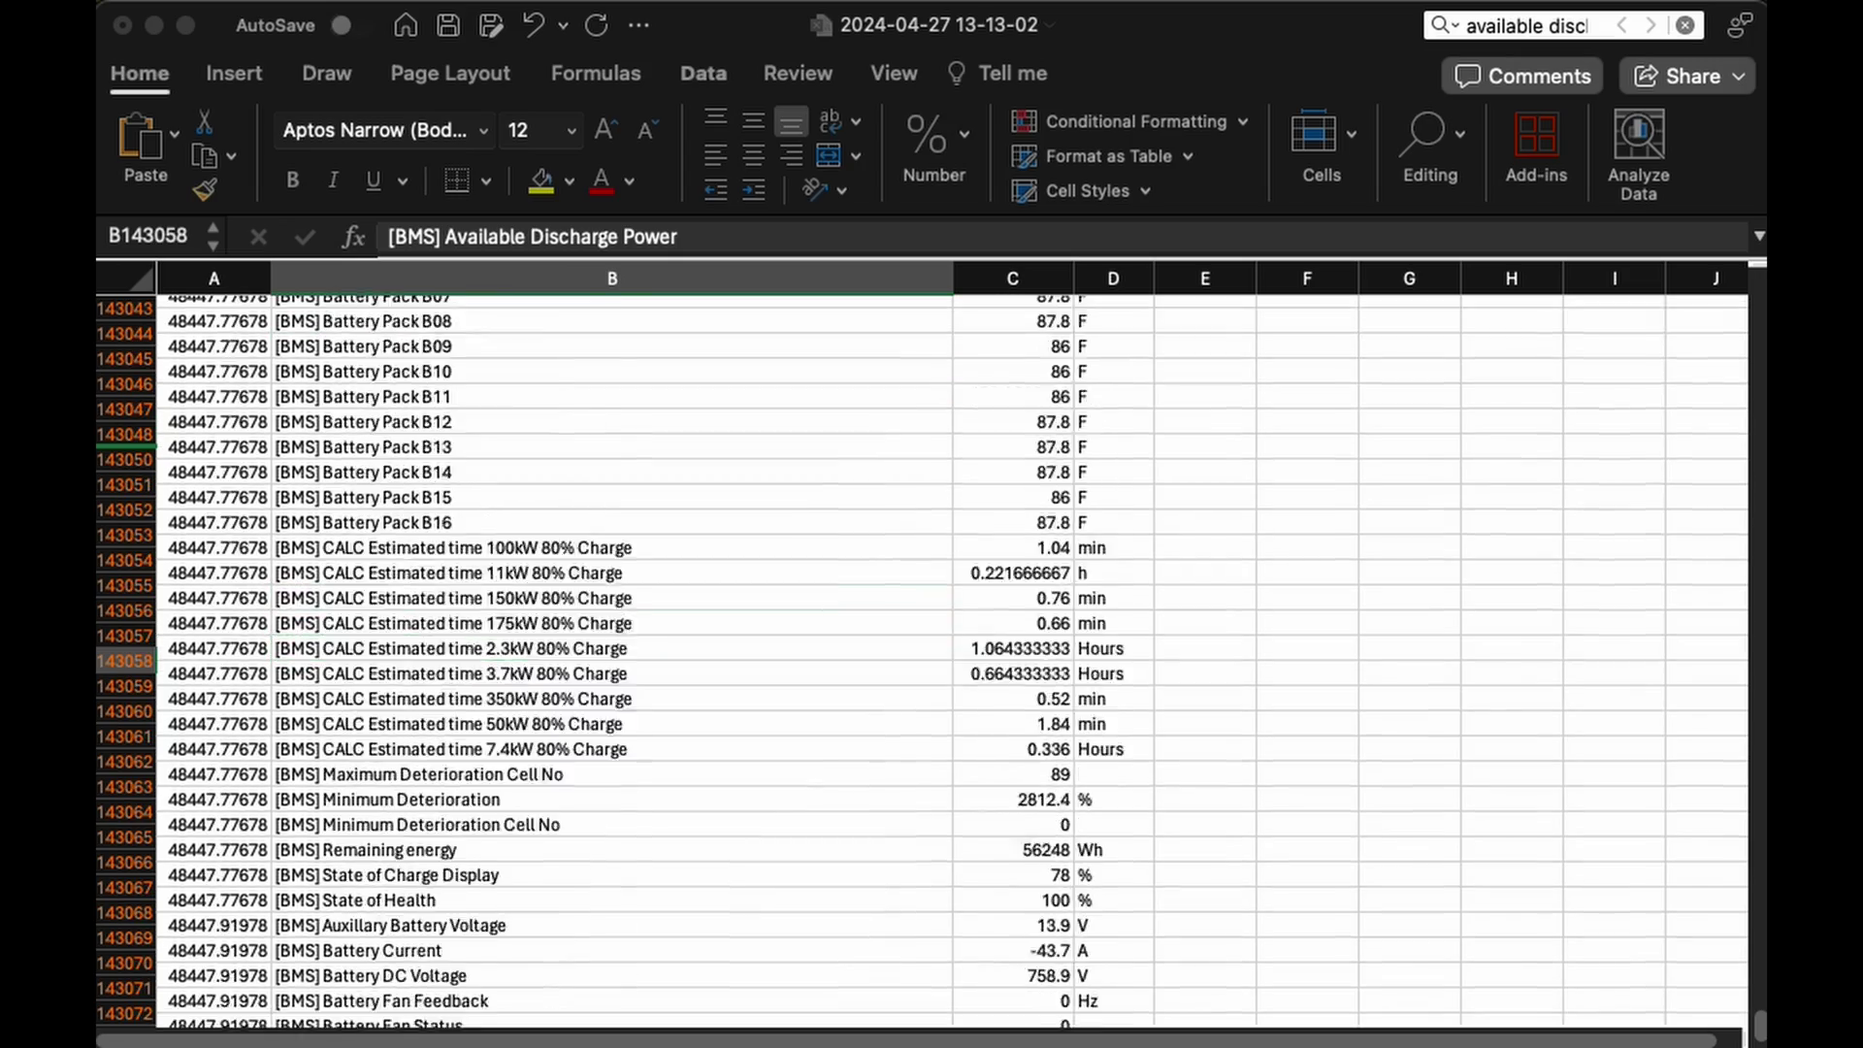
key("super+shift+g")
key("super+shift+g")
key("super+shift+g")
key("super+shift+g")
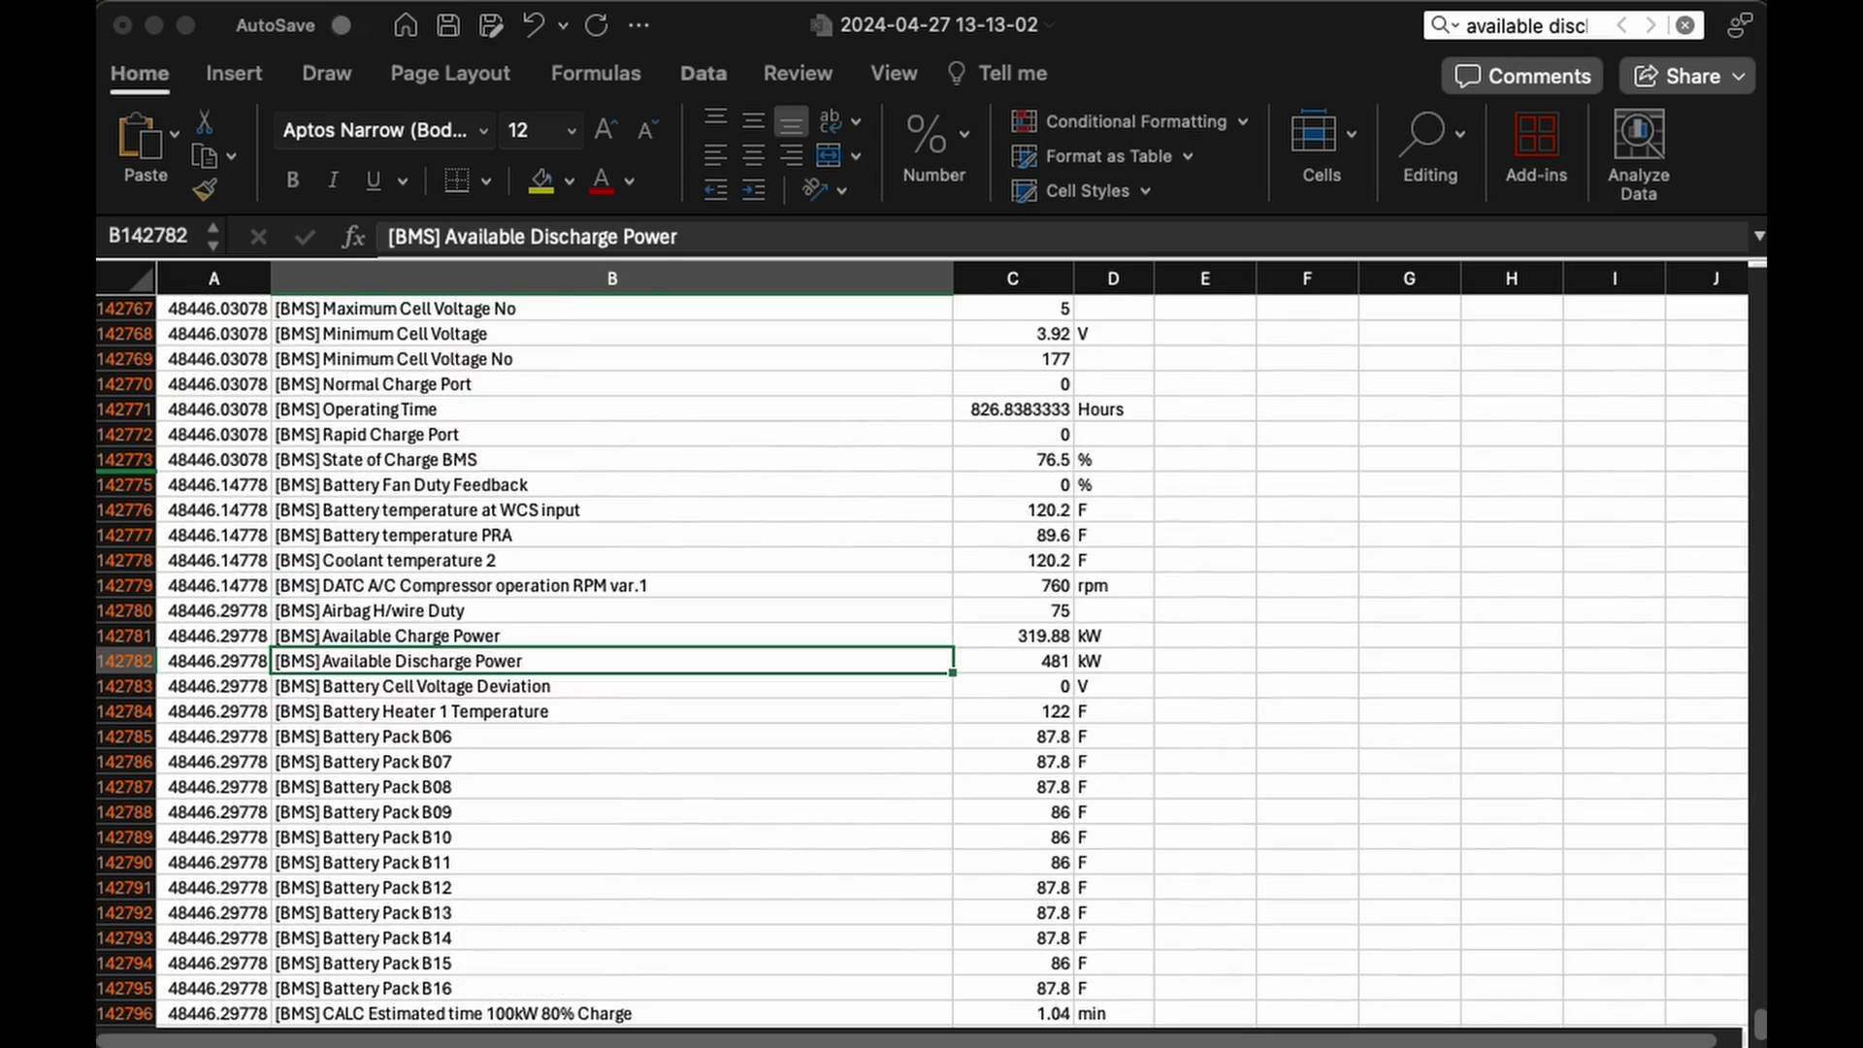
key("super+shift+g")
key("super+shift+g")
key("super+shift+g")
key("super+shift+g")
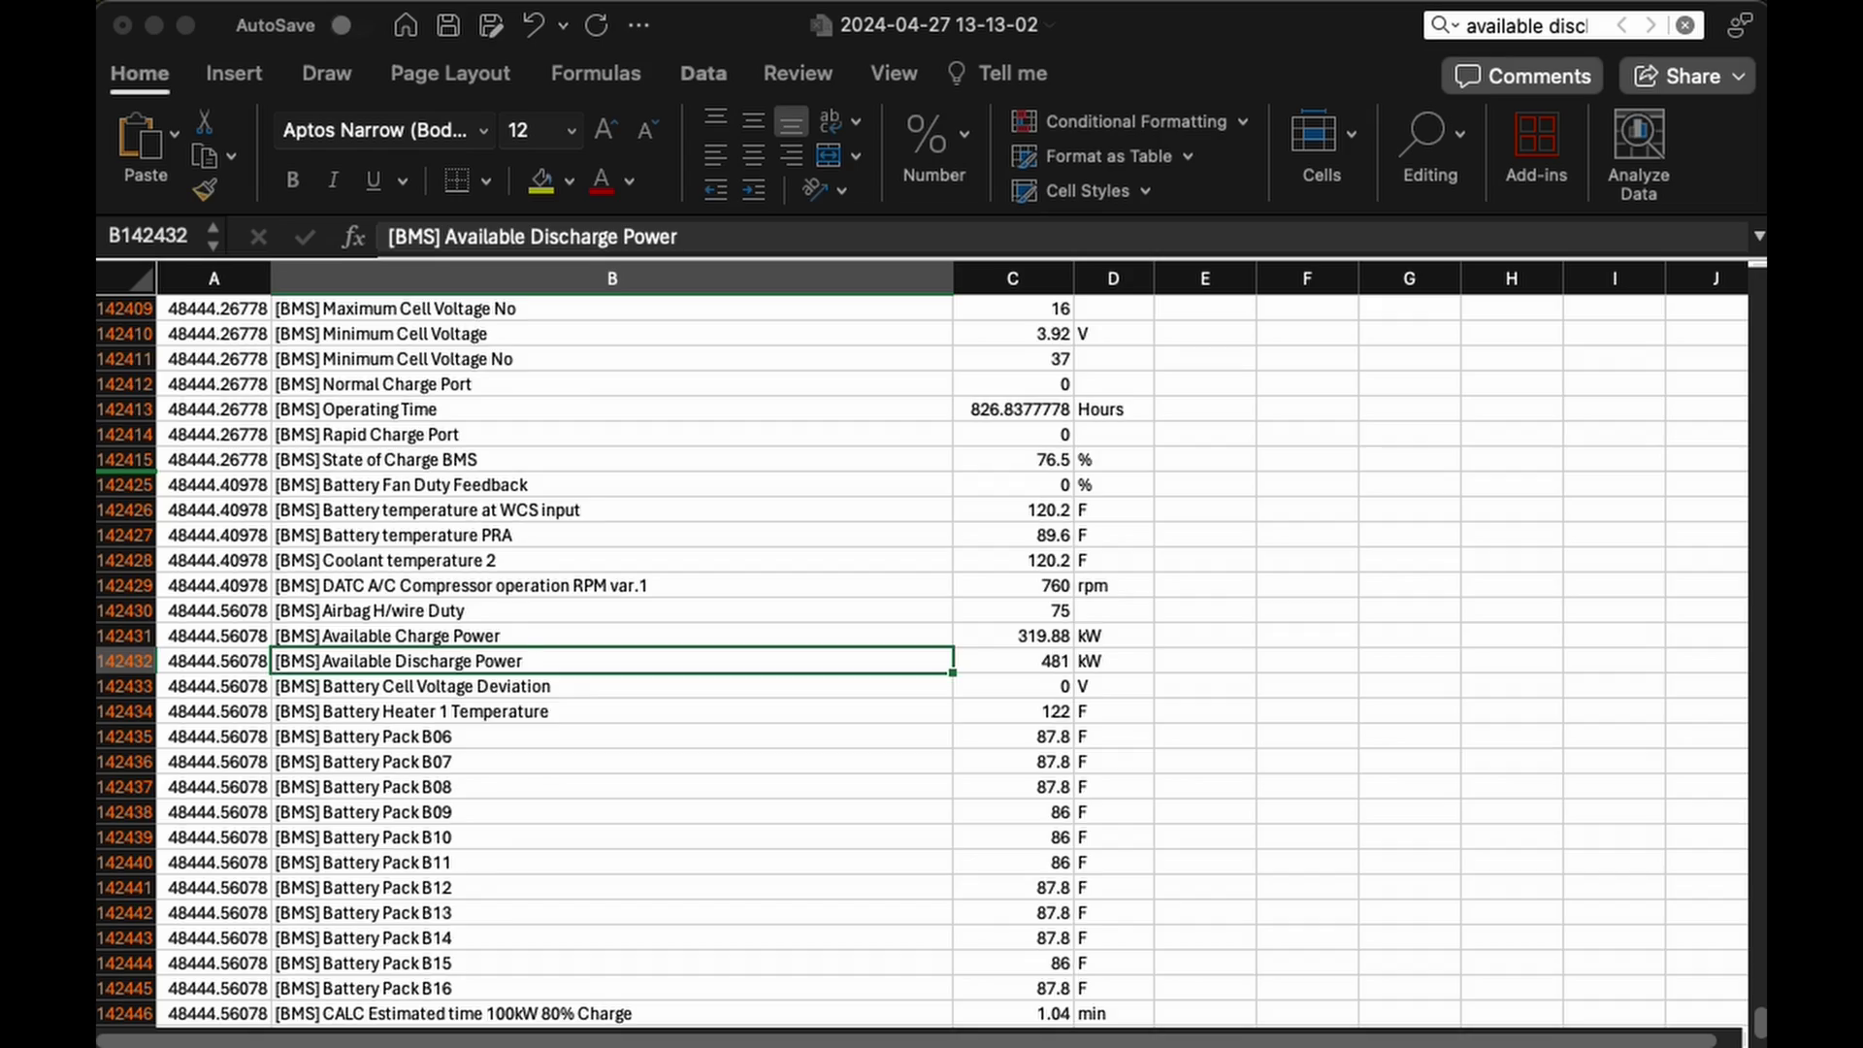
key("super+shift+g")
key("super+shift+g")
key("super+shift+g")
key("super+shift+g")
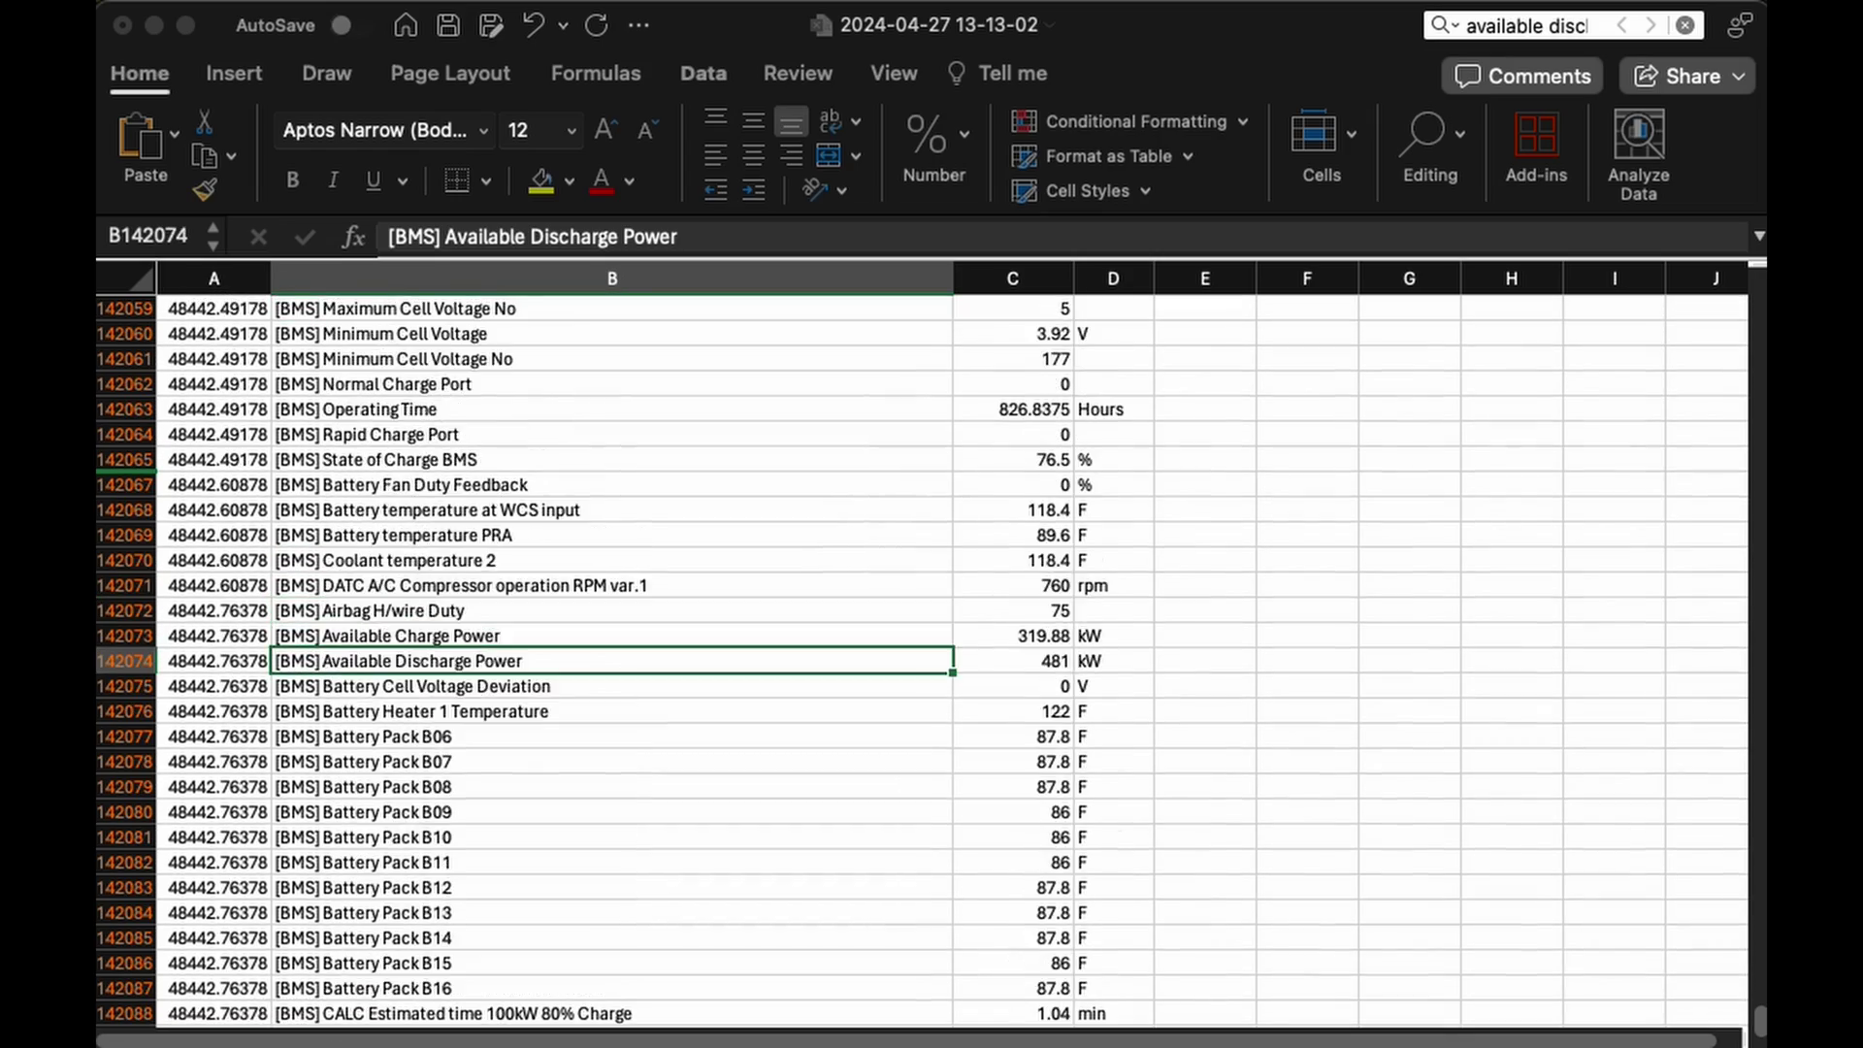
key("super+shift+g")
key("super+shift+g")
key("super+shift+g")
key("super+shift+g")
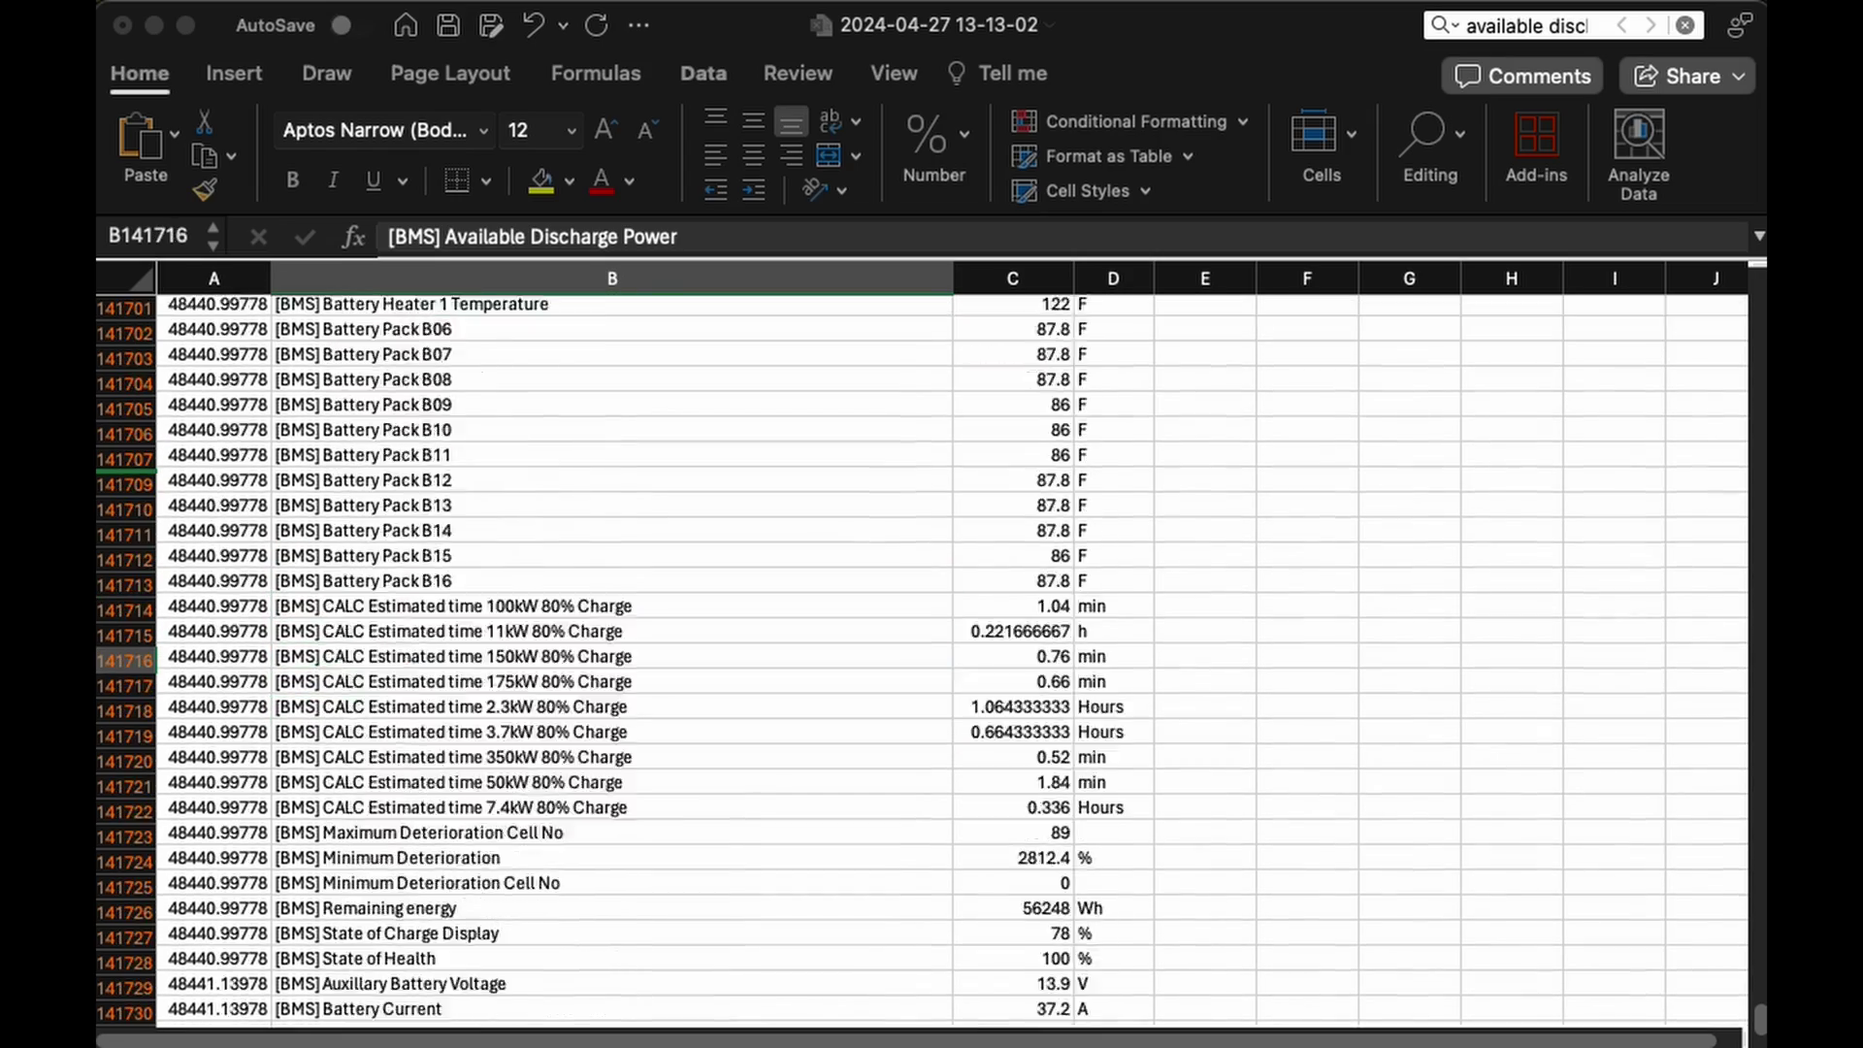
key("super+shift+g")
key("super+shift+g")
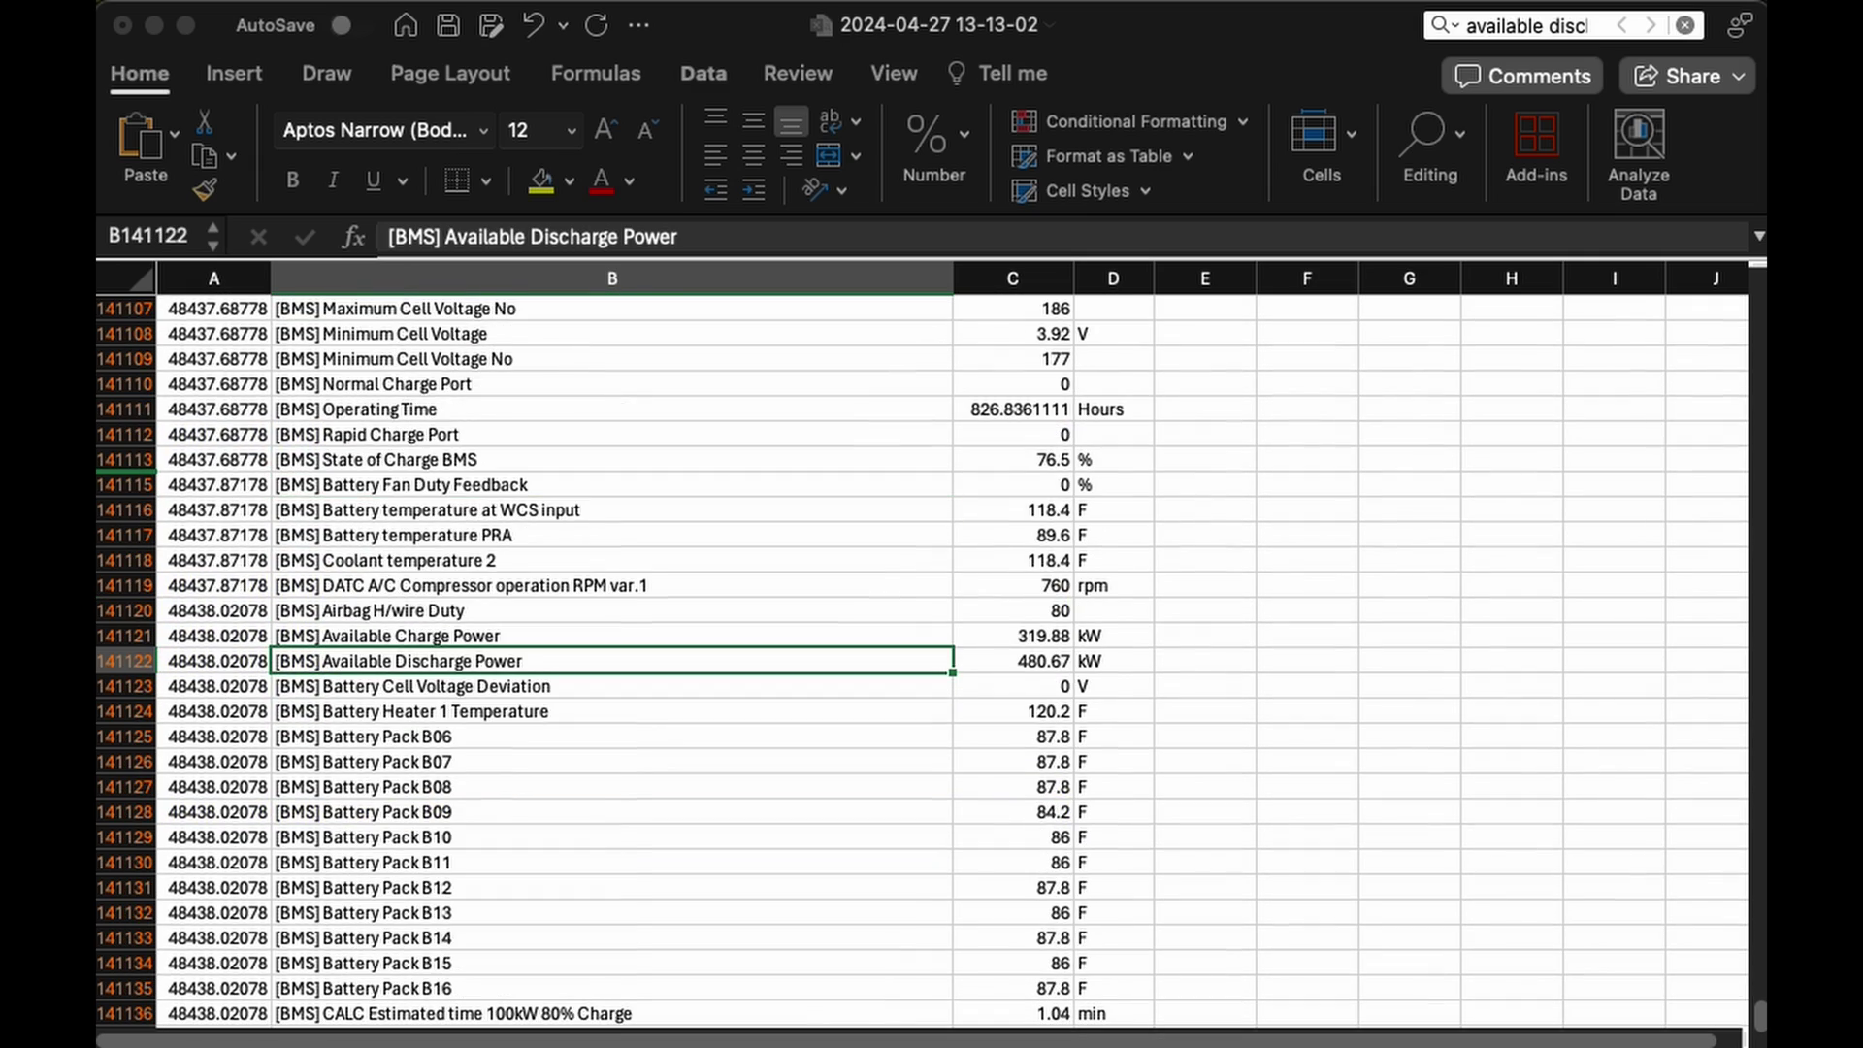
Compare the Available Discharge Power readings in row 141122 and the highlighted row 141244
key("super+g")
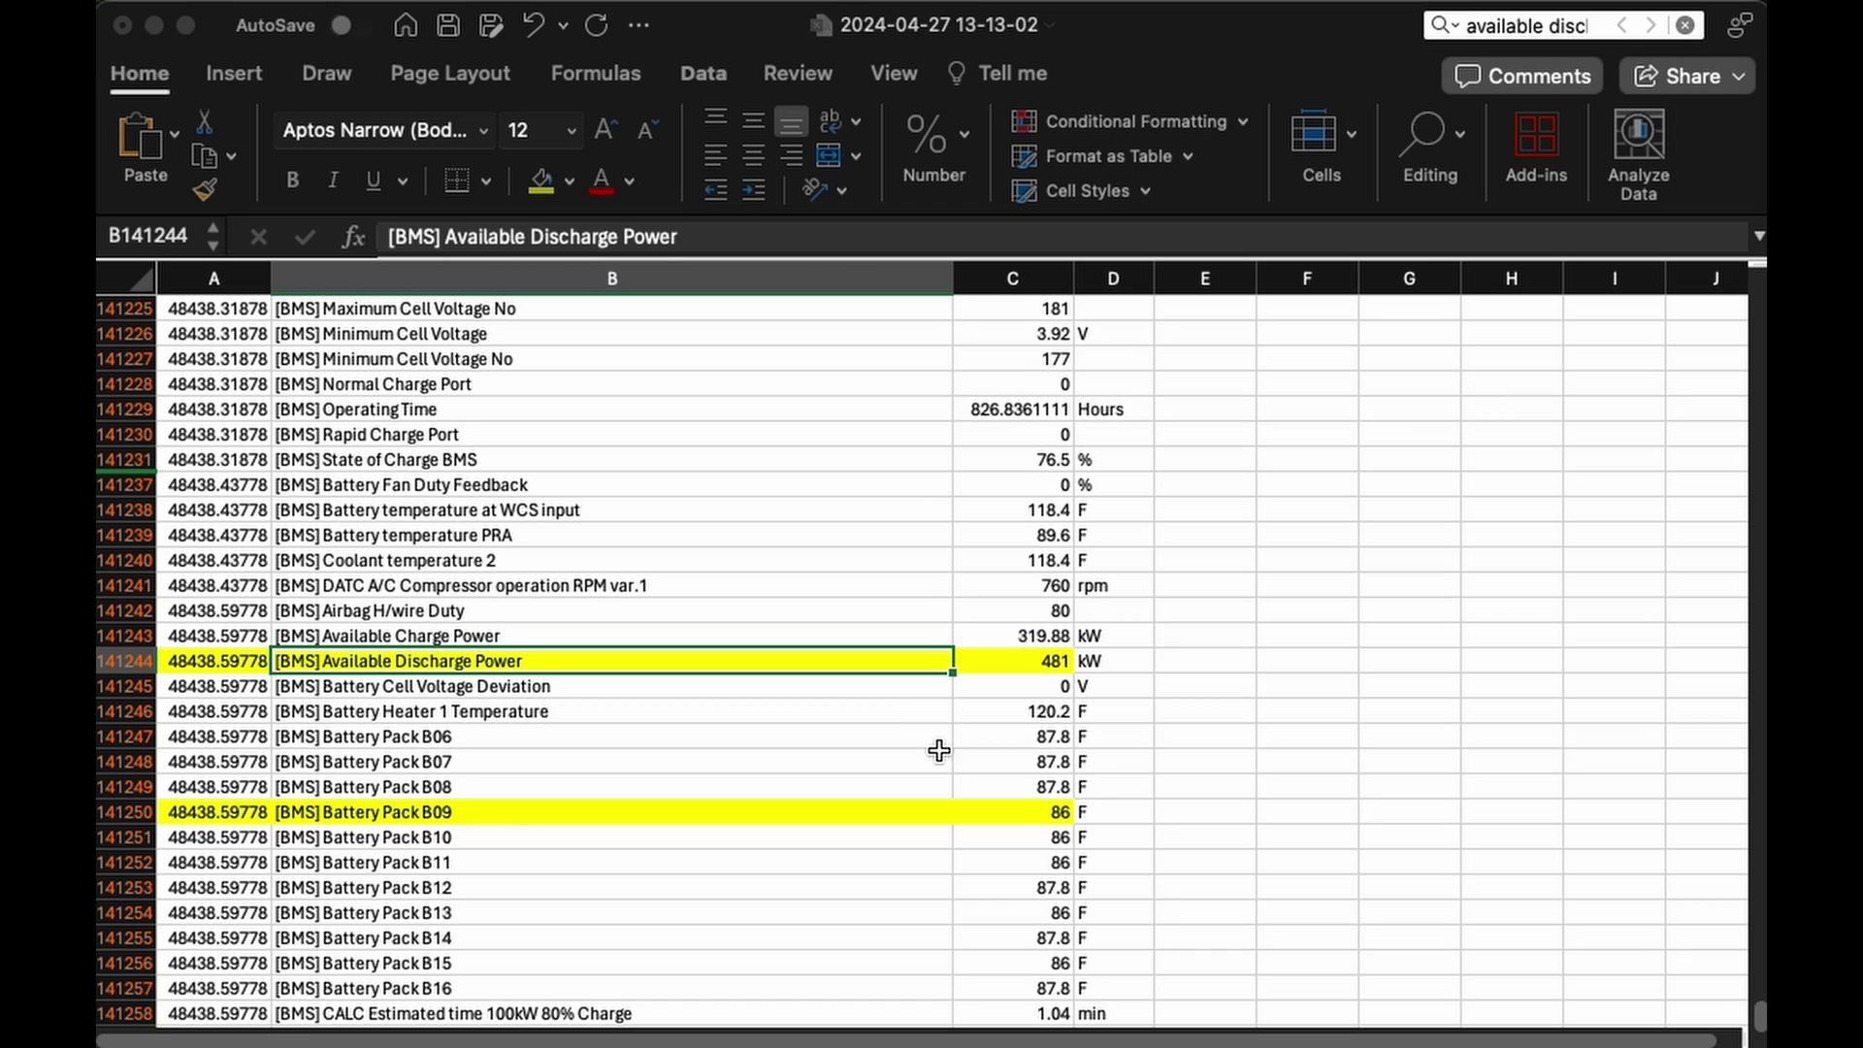
key("super+shift+g")
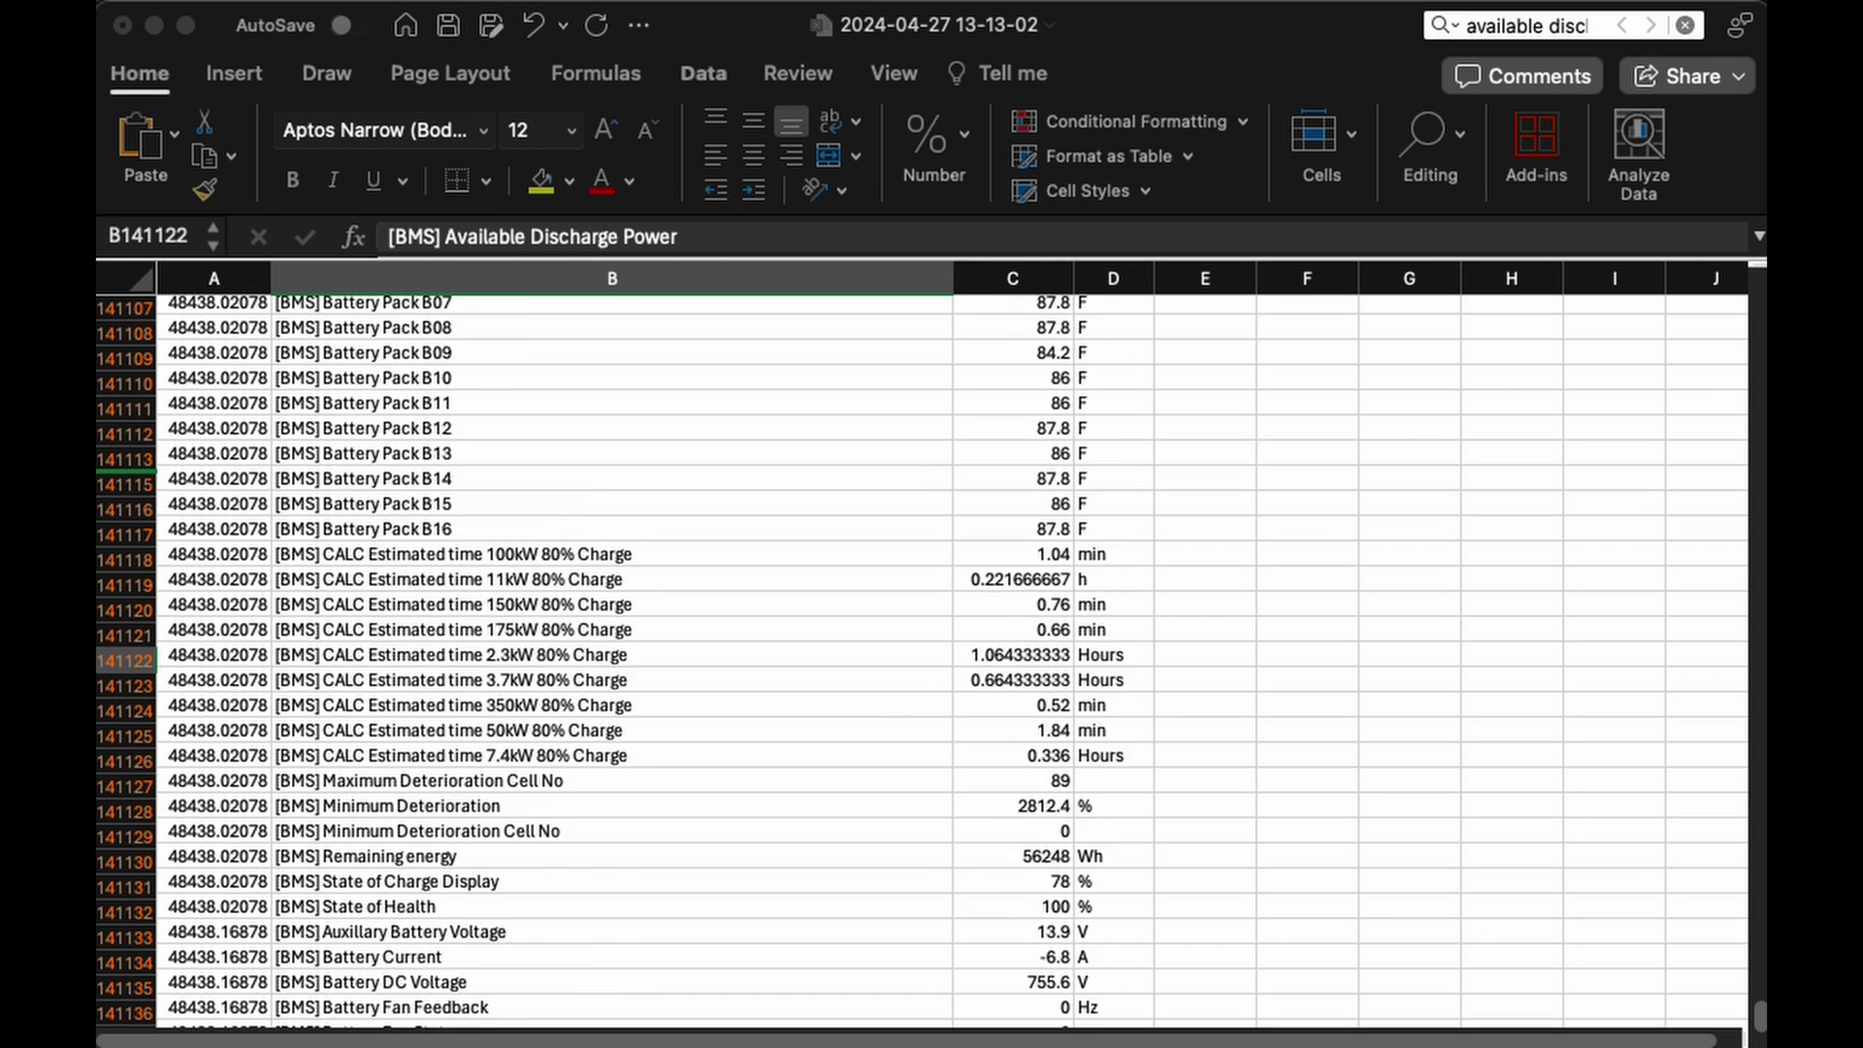
left_click(1012, 664)
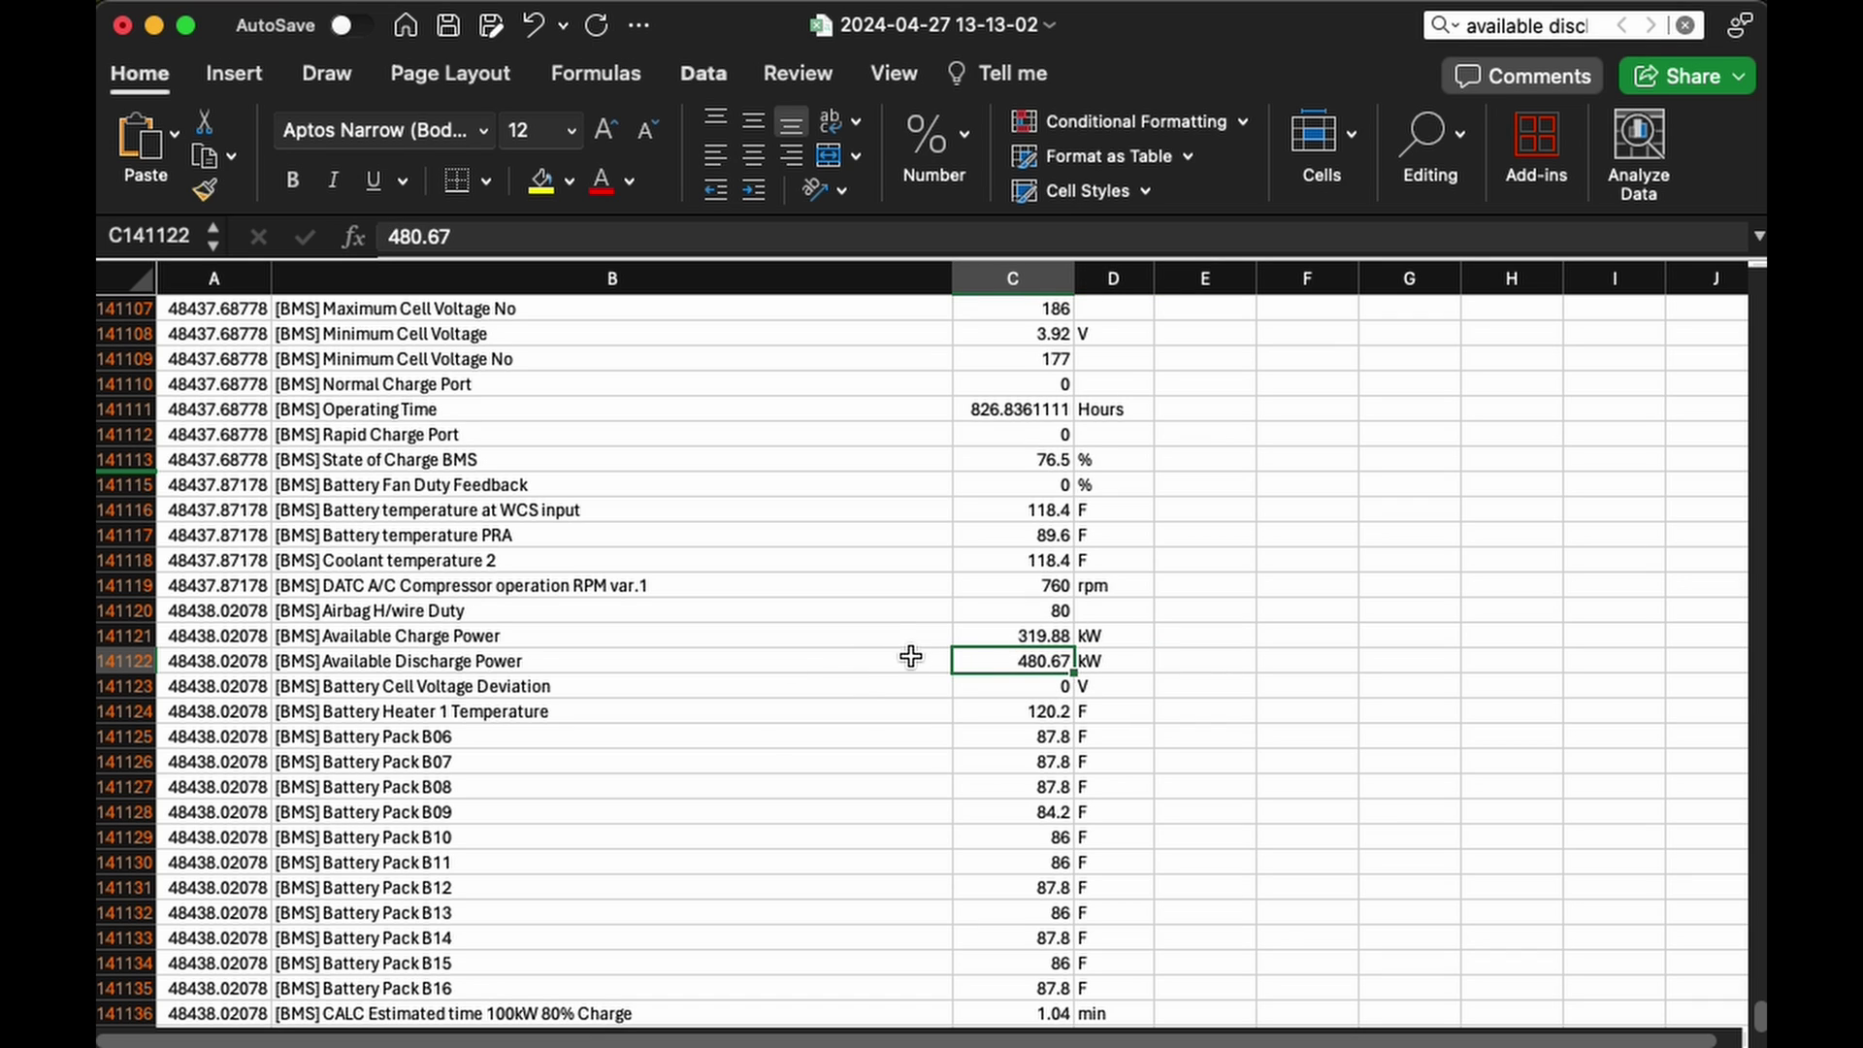
left_click(808, 665)
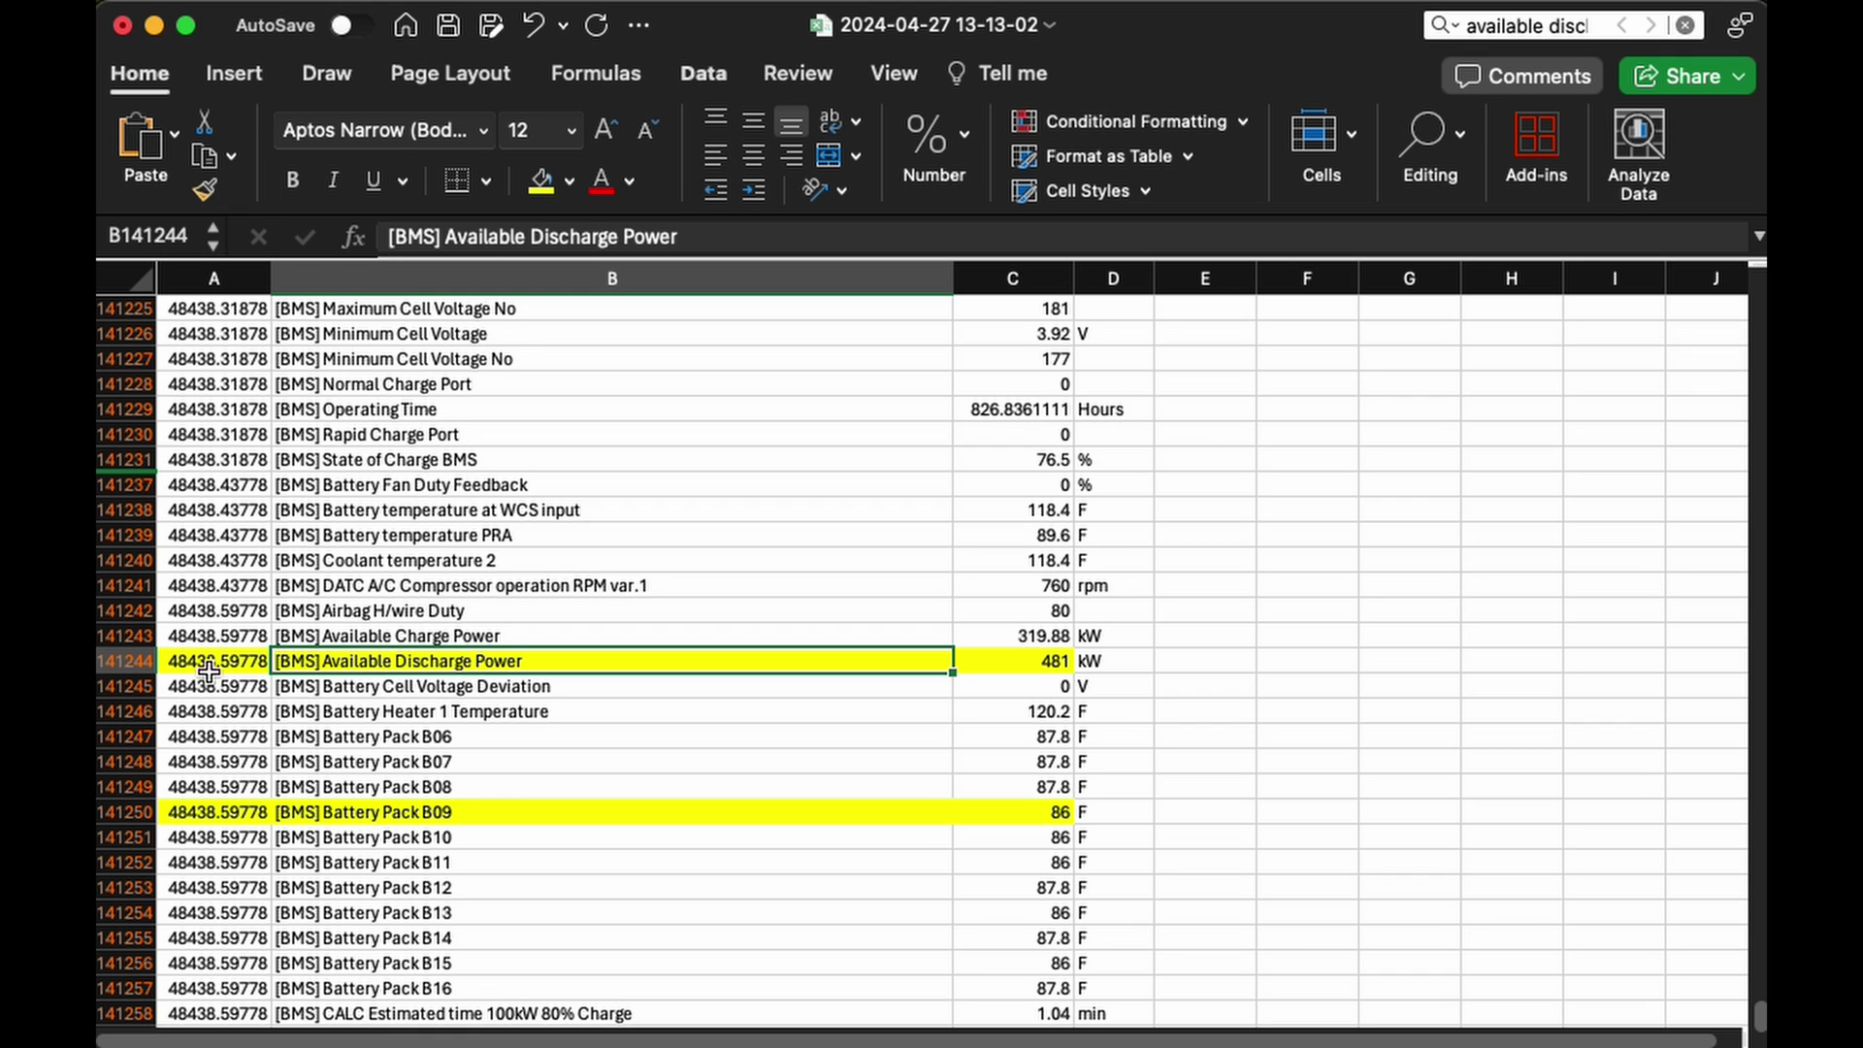
left_click(1062, 664)
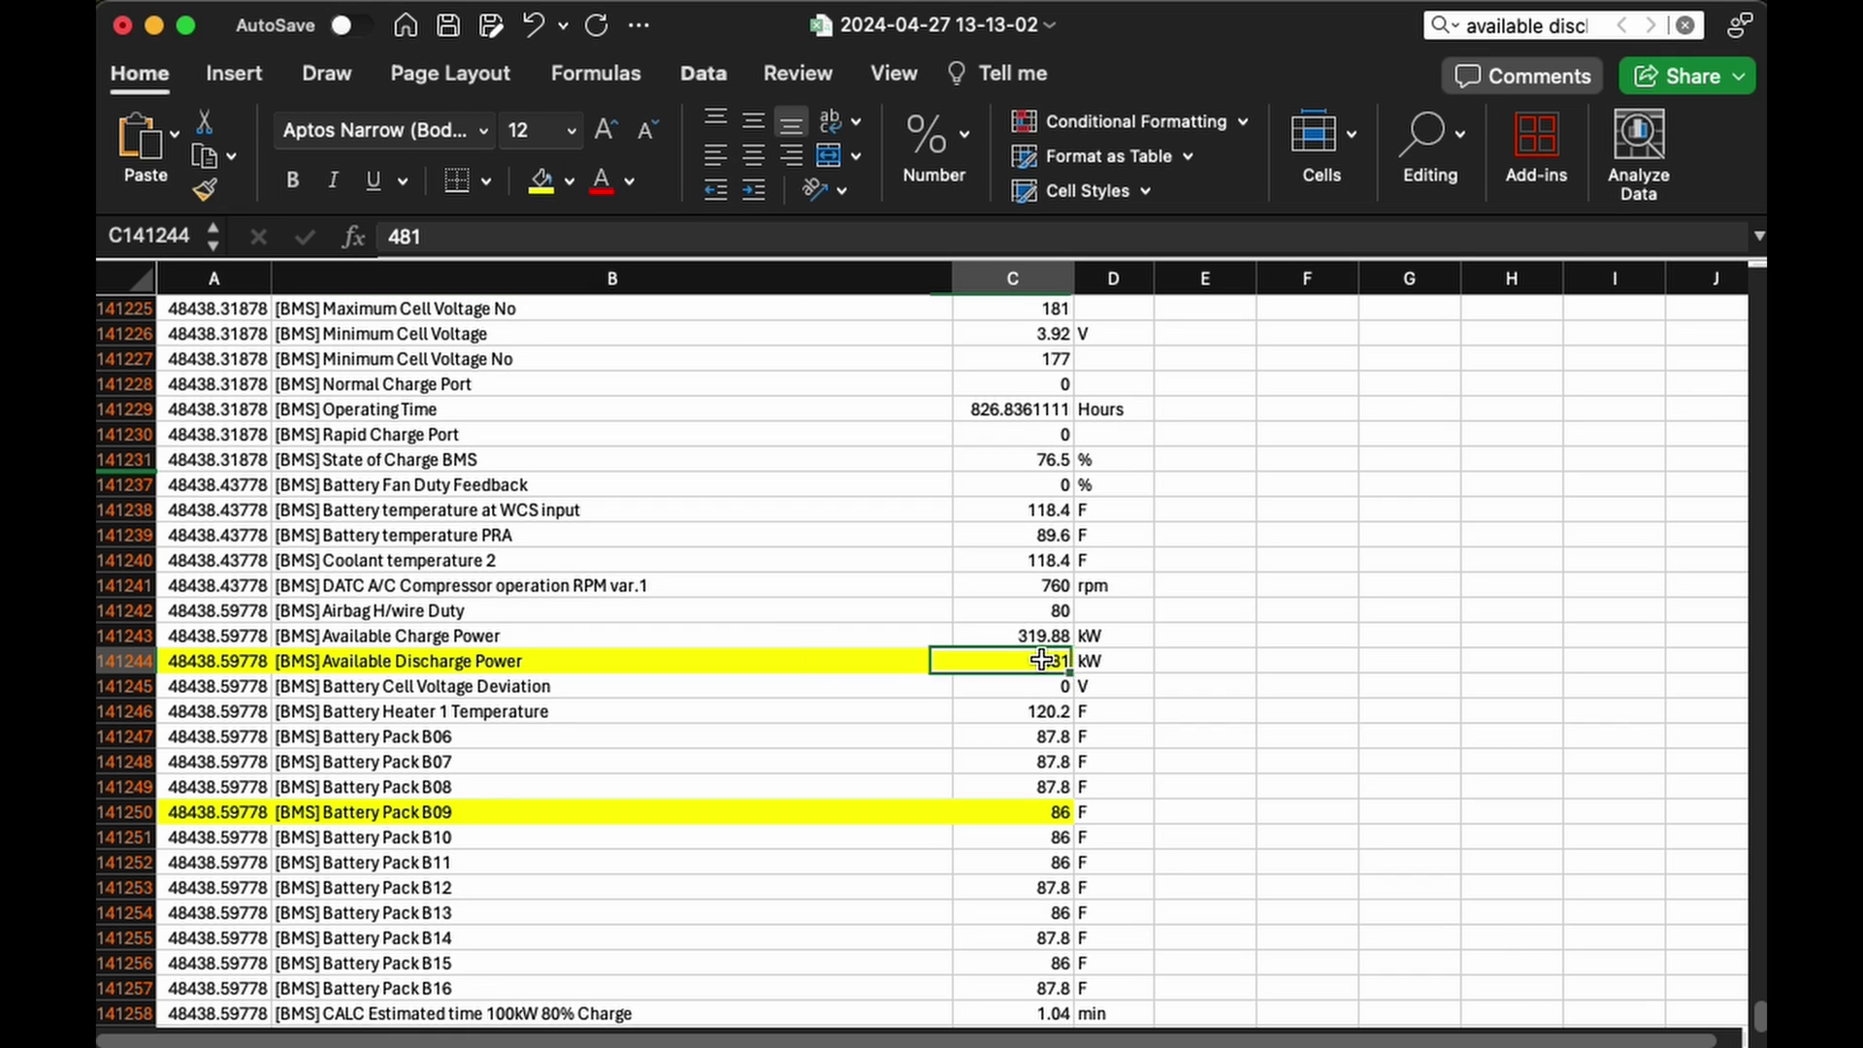
left_click(1111, 664)
left_click(1044, 664)
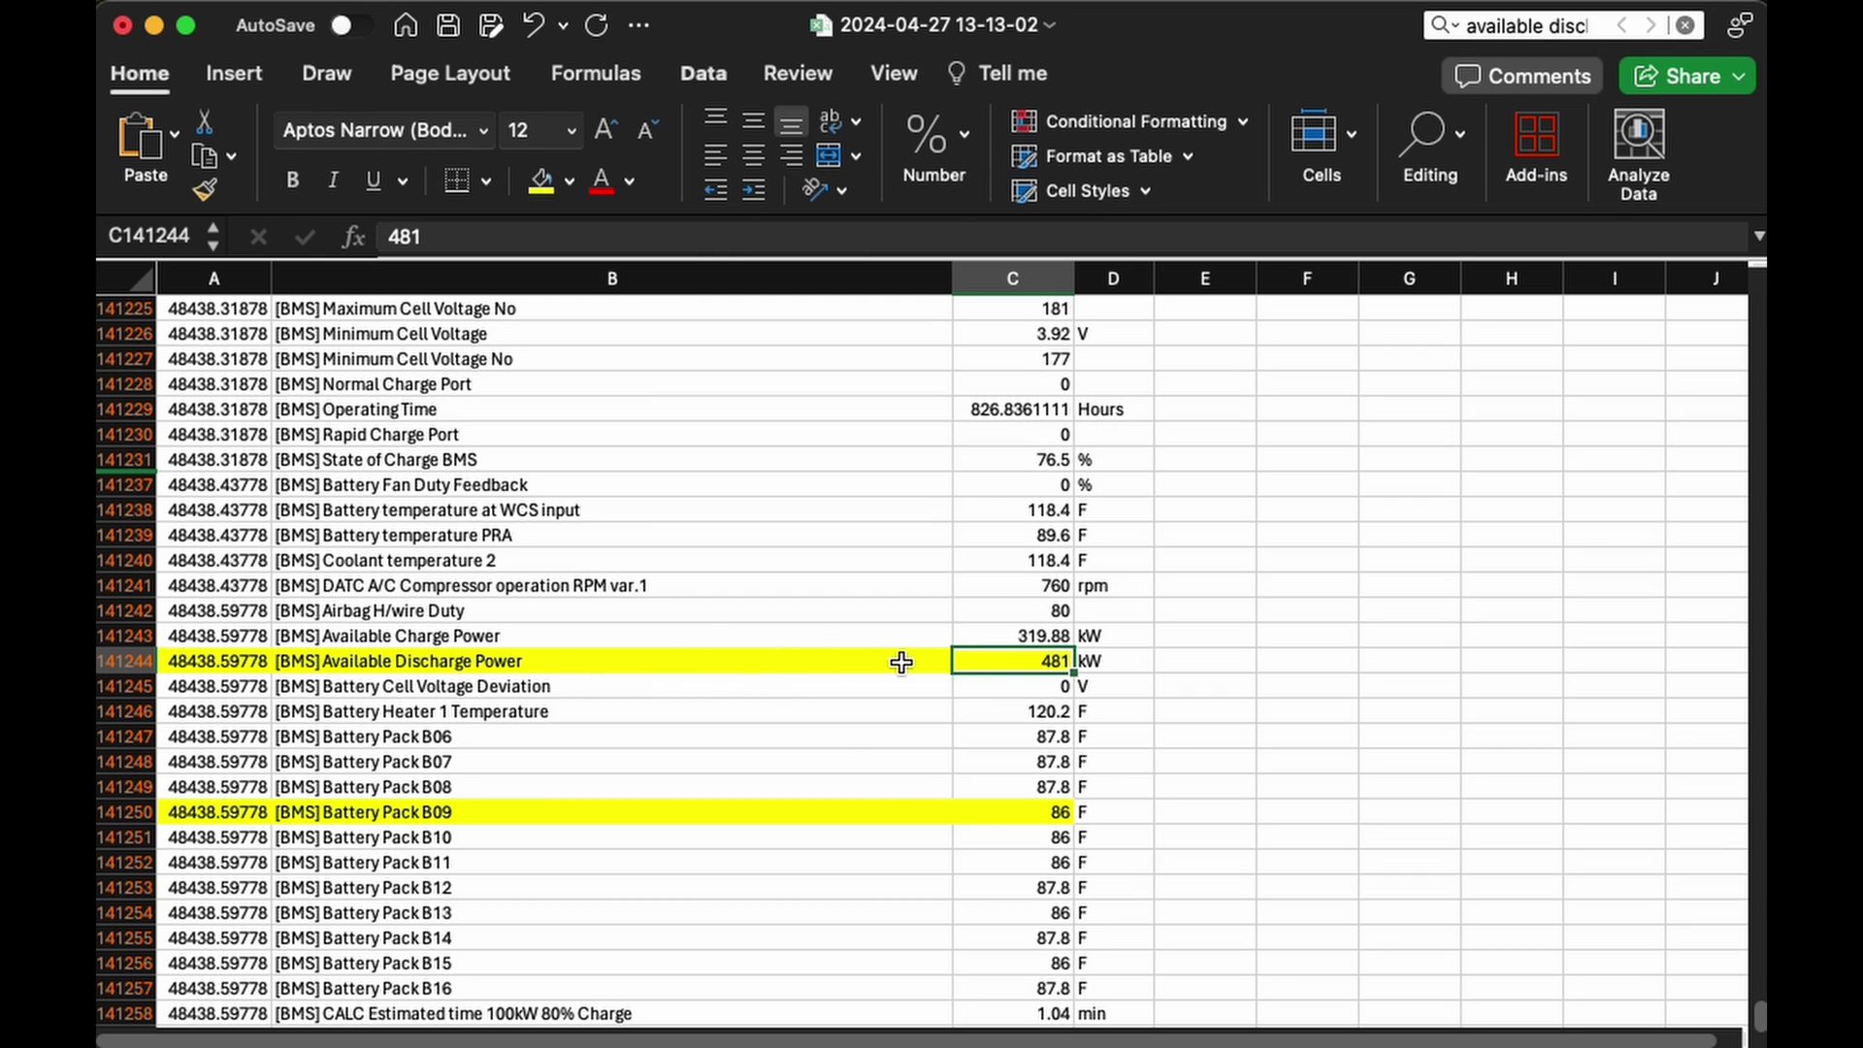
left_click(741, 664)
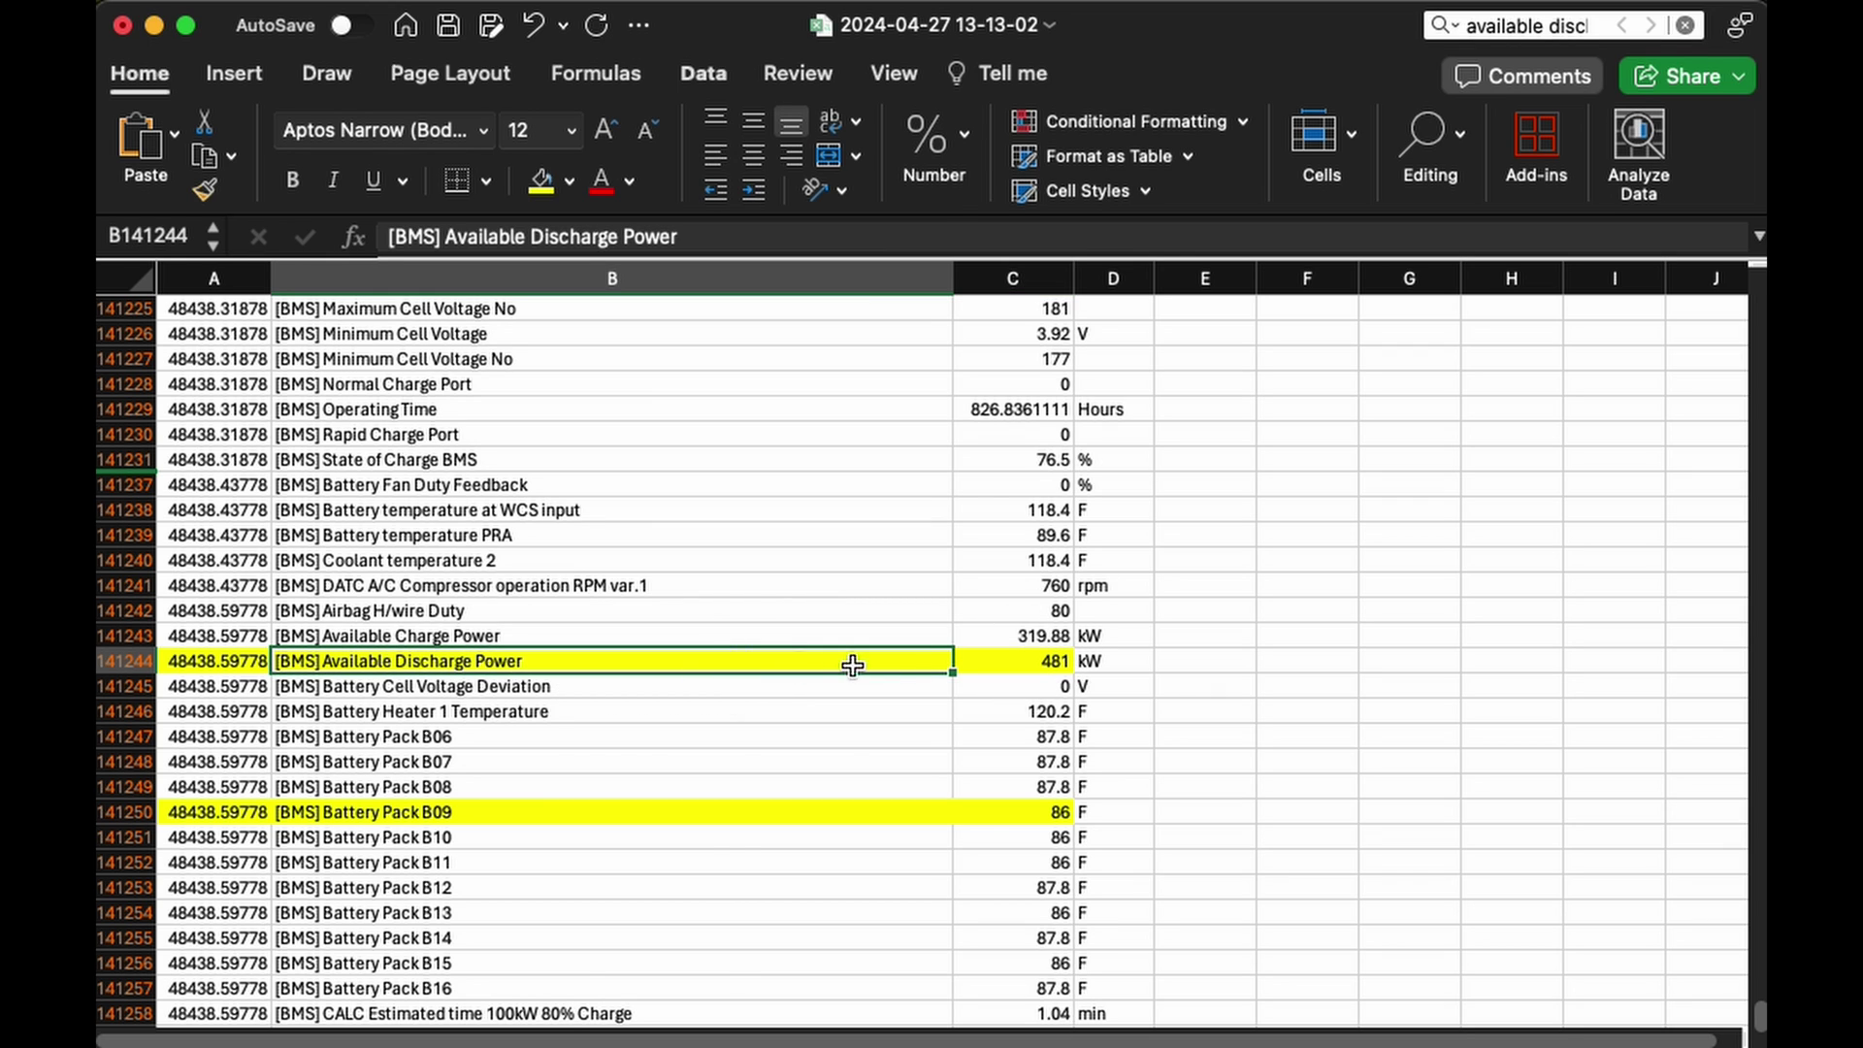
left_click(1027, 668)
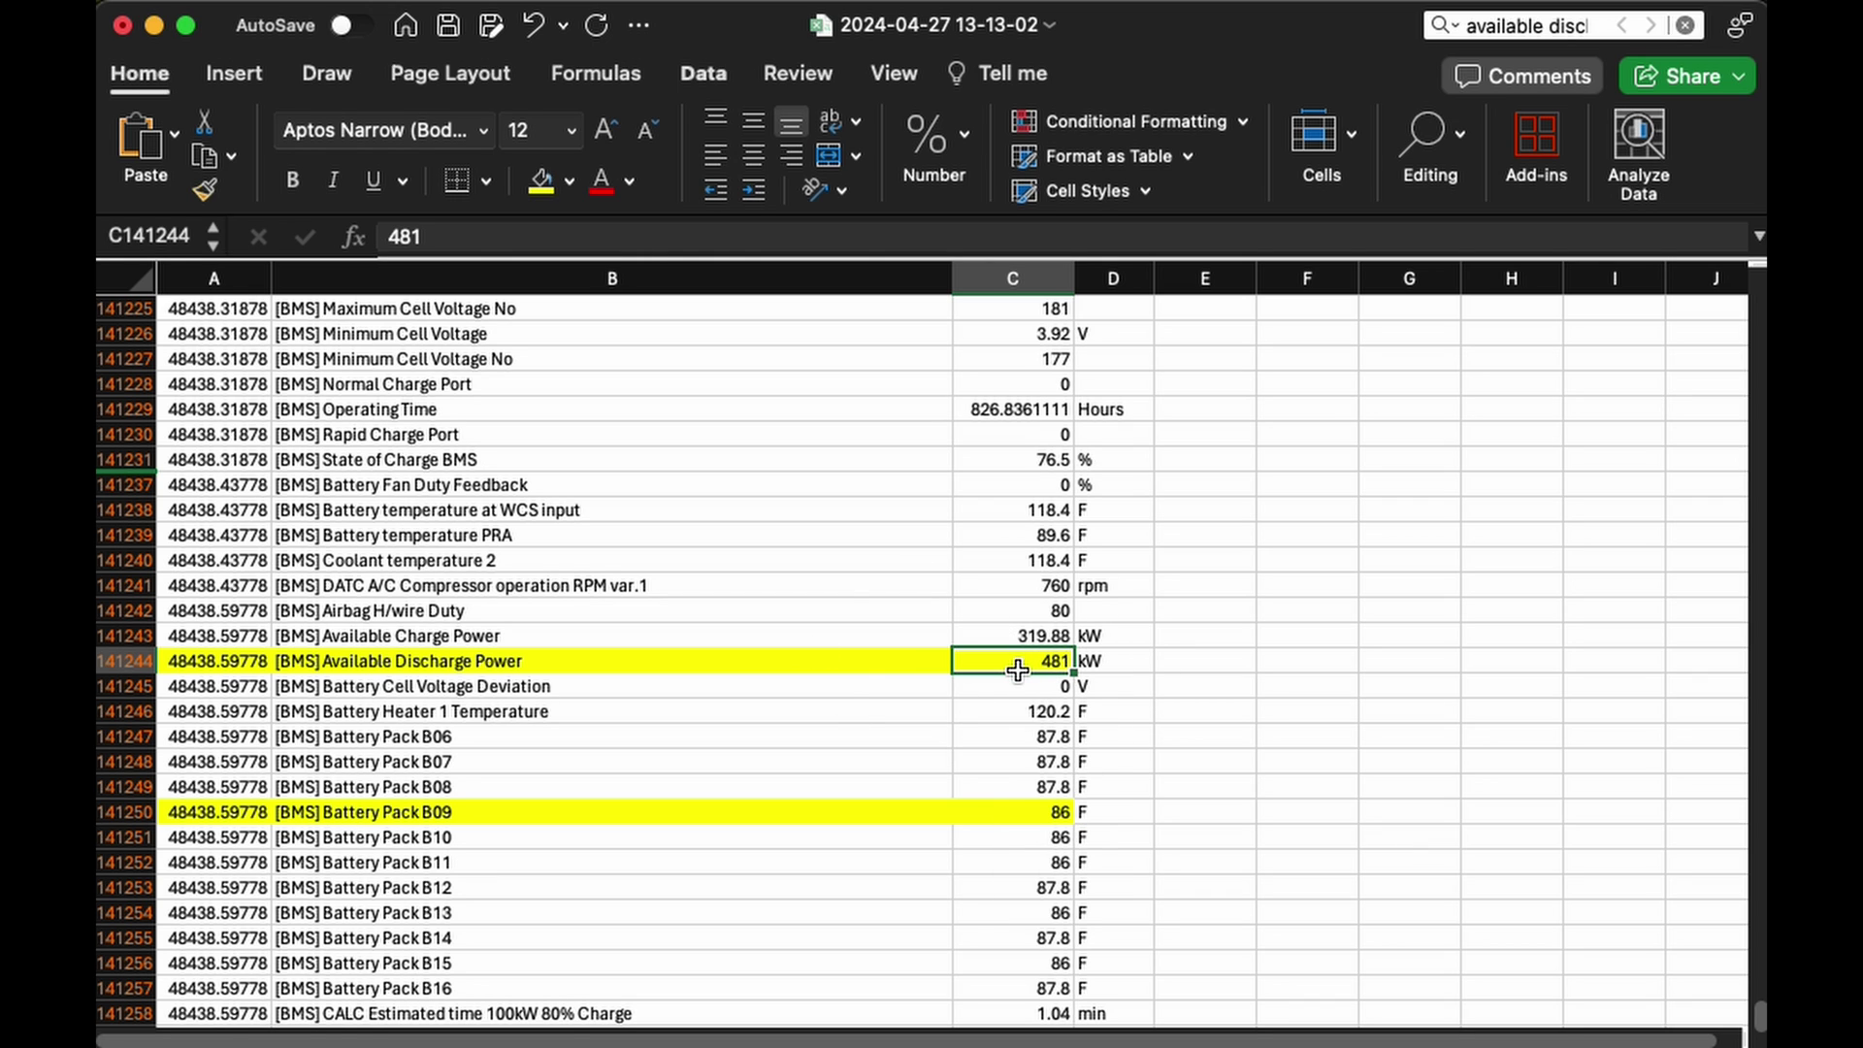
Locate Battery Min Temperature in row 141158 and highlight its label and value in yellow
scroll(1018, 669, "up", 5)
scroll(1015, 664, "up", 15)
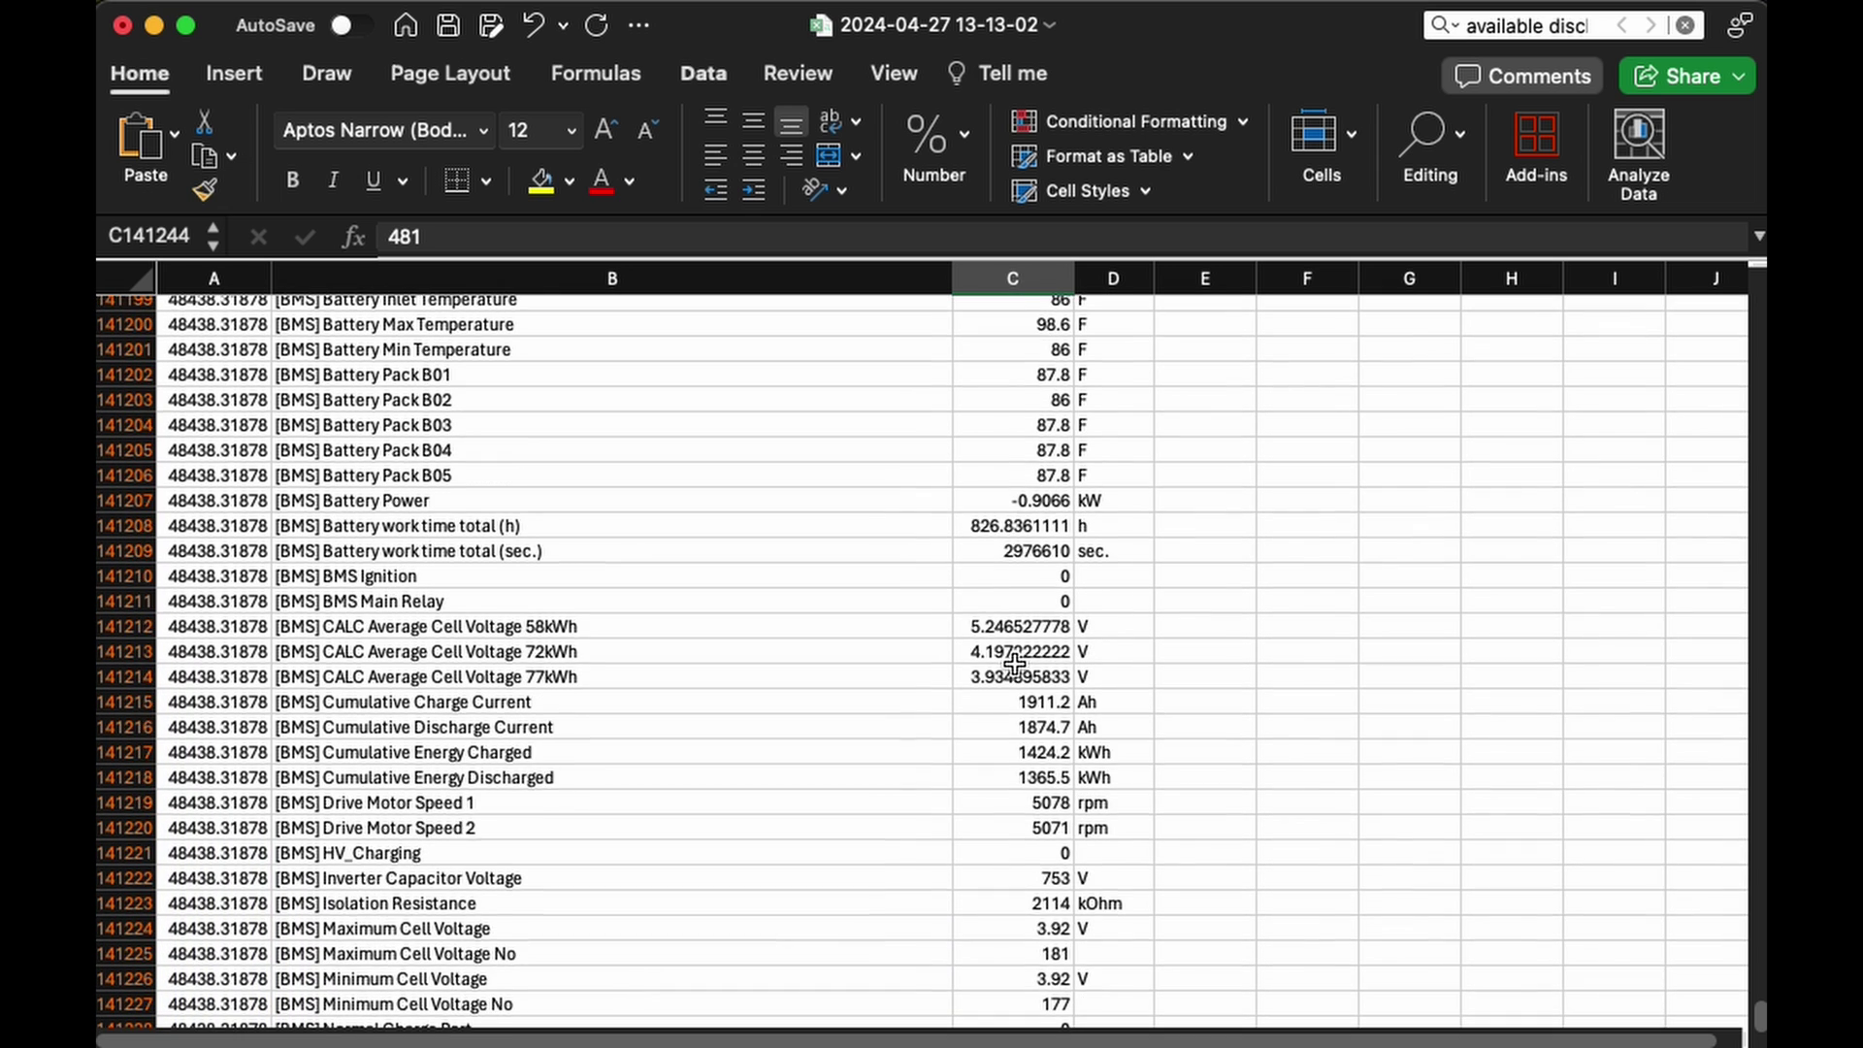
scroll(1015, 663, "up", 6)
scroll(1013, 662, "up", 7)
scroll(1013, 660, "up", 7)
scroll(1013, 660, "up", 10)
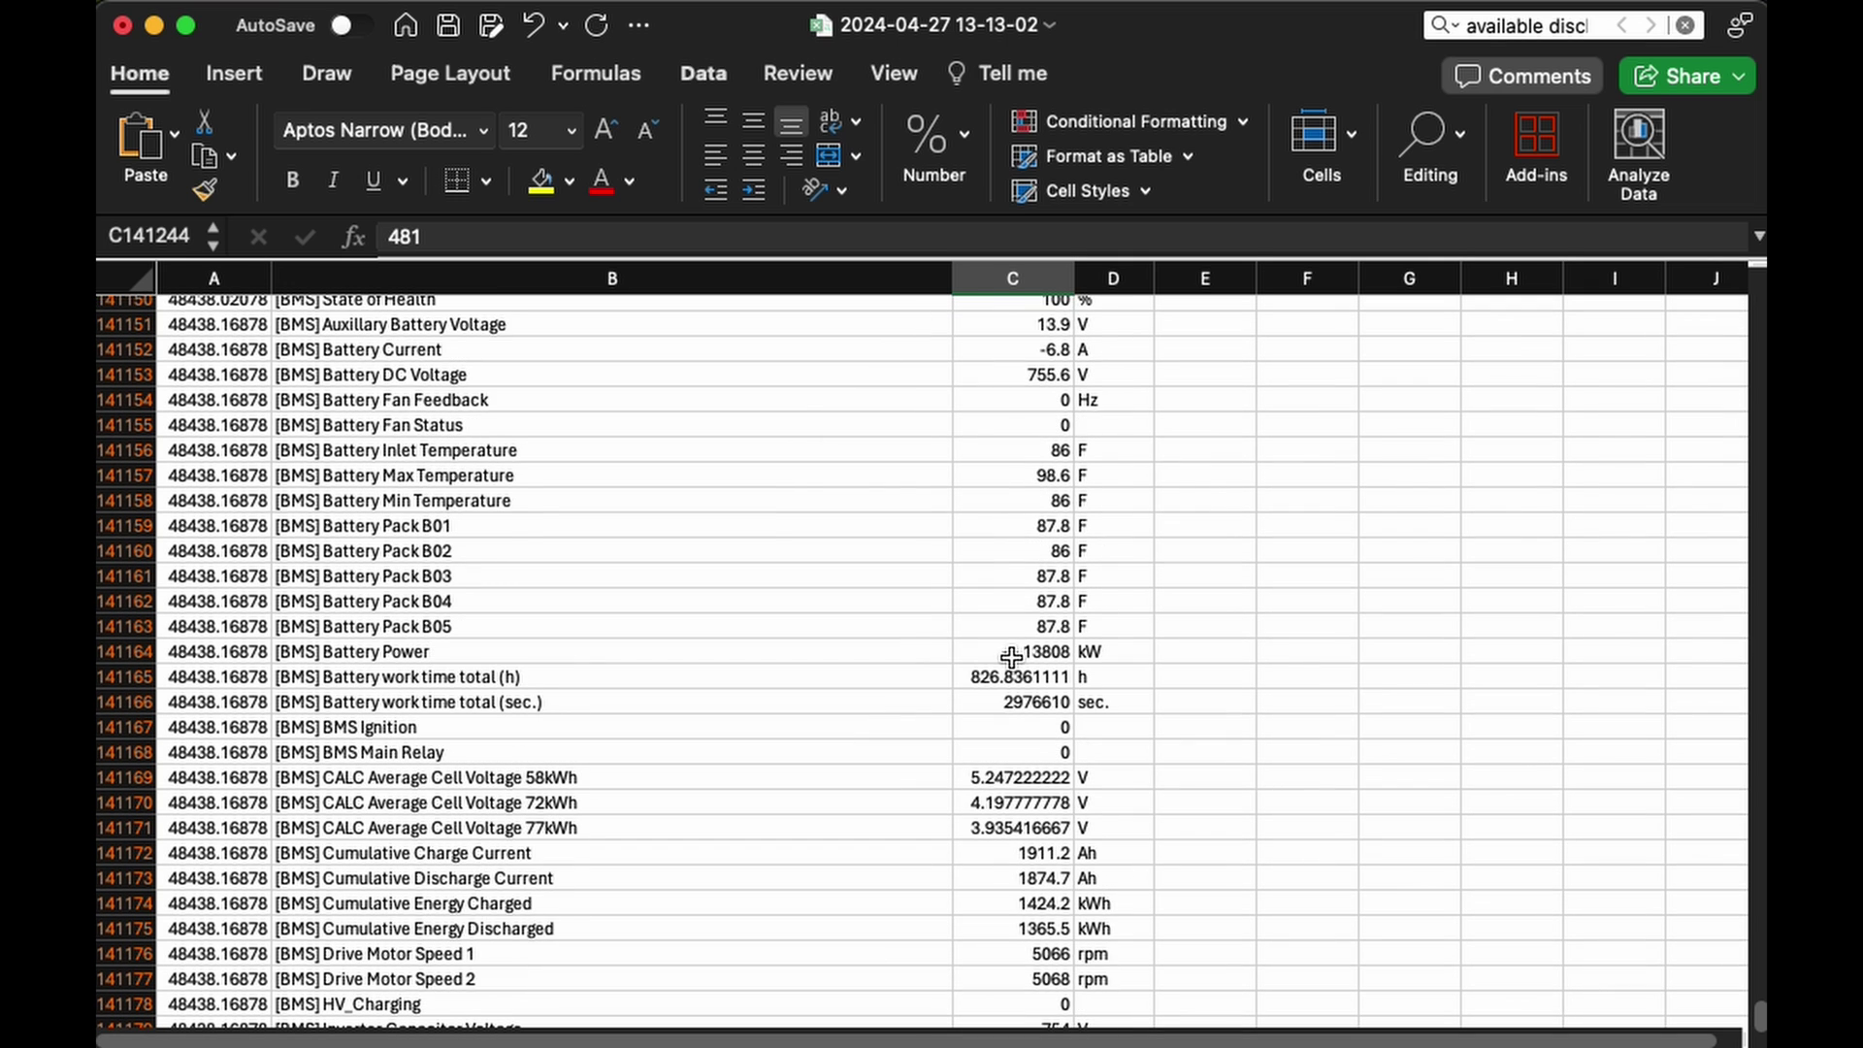
left_click(430, 500)
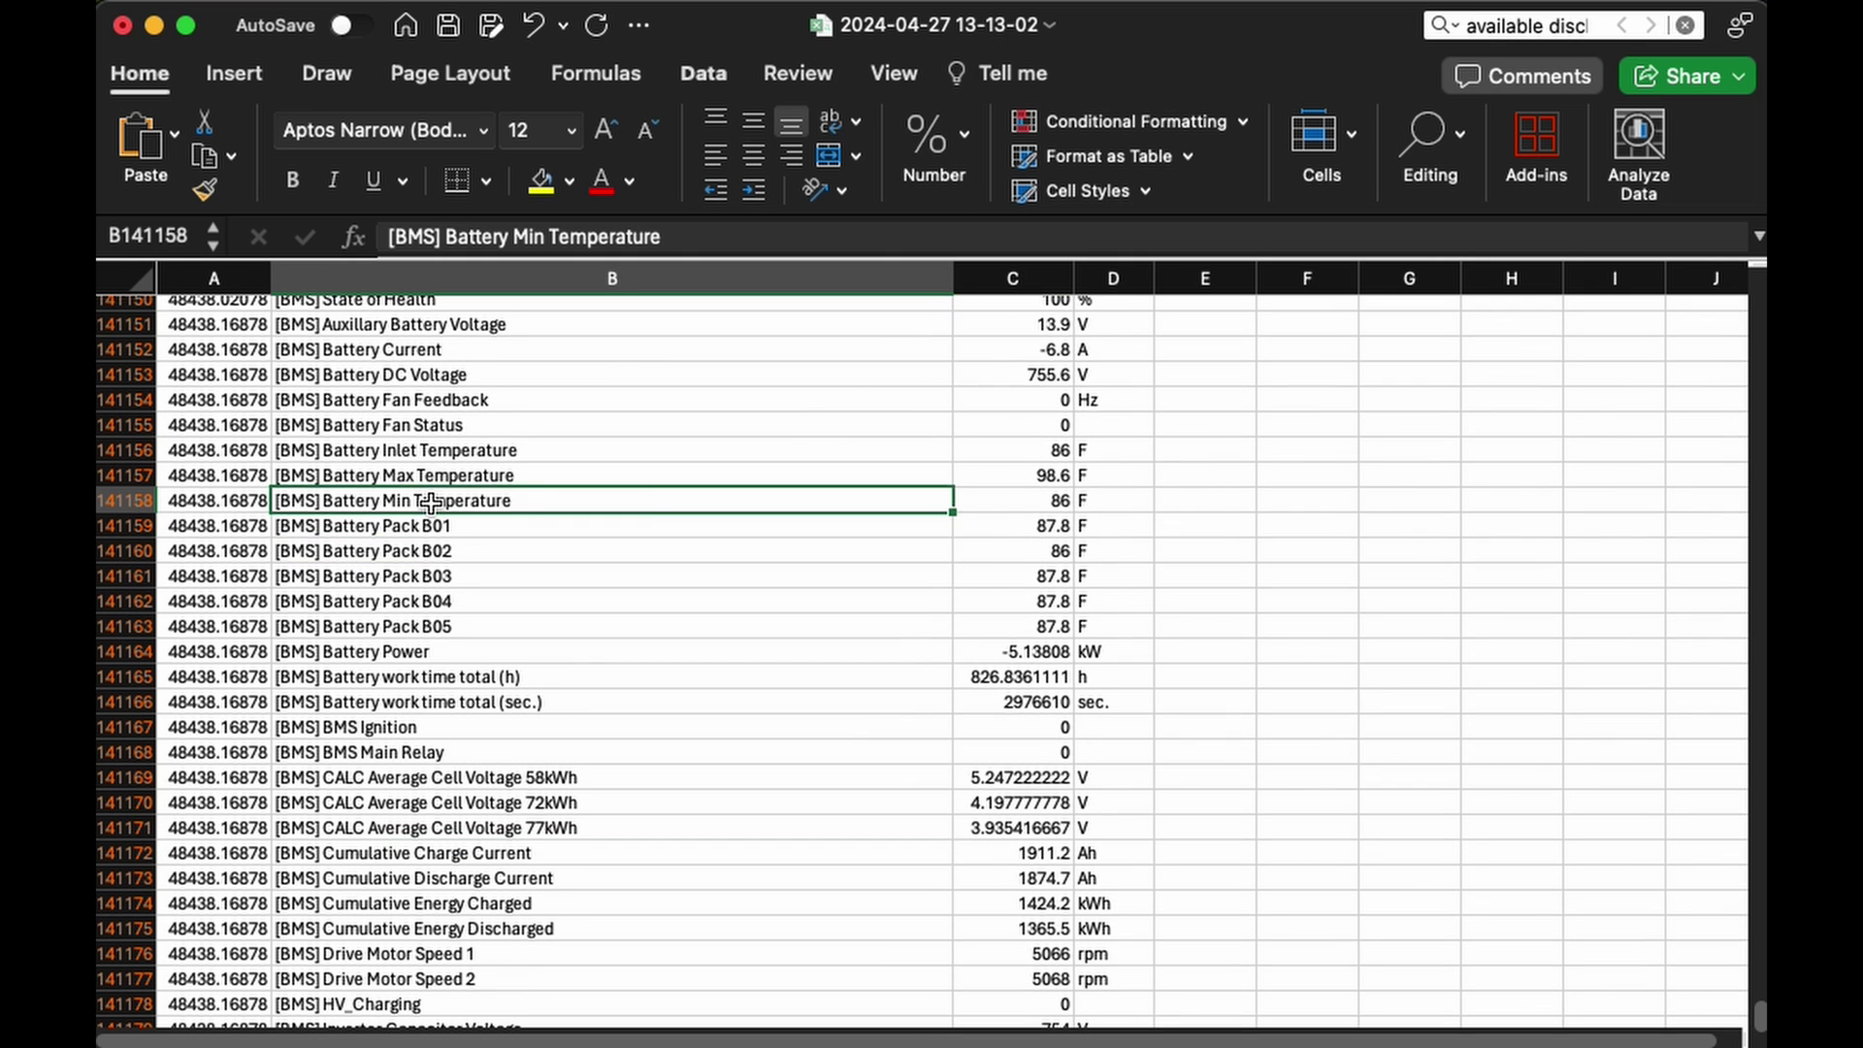
left_click(982, 499)
scroll(900, 506, "up", 1)
left_click_drag(325, 527, 987, 528)
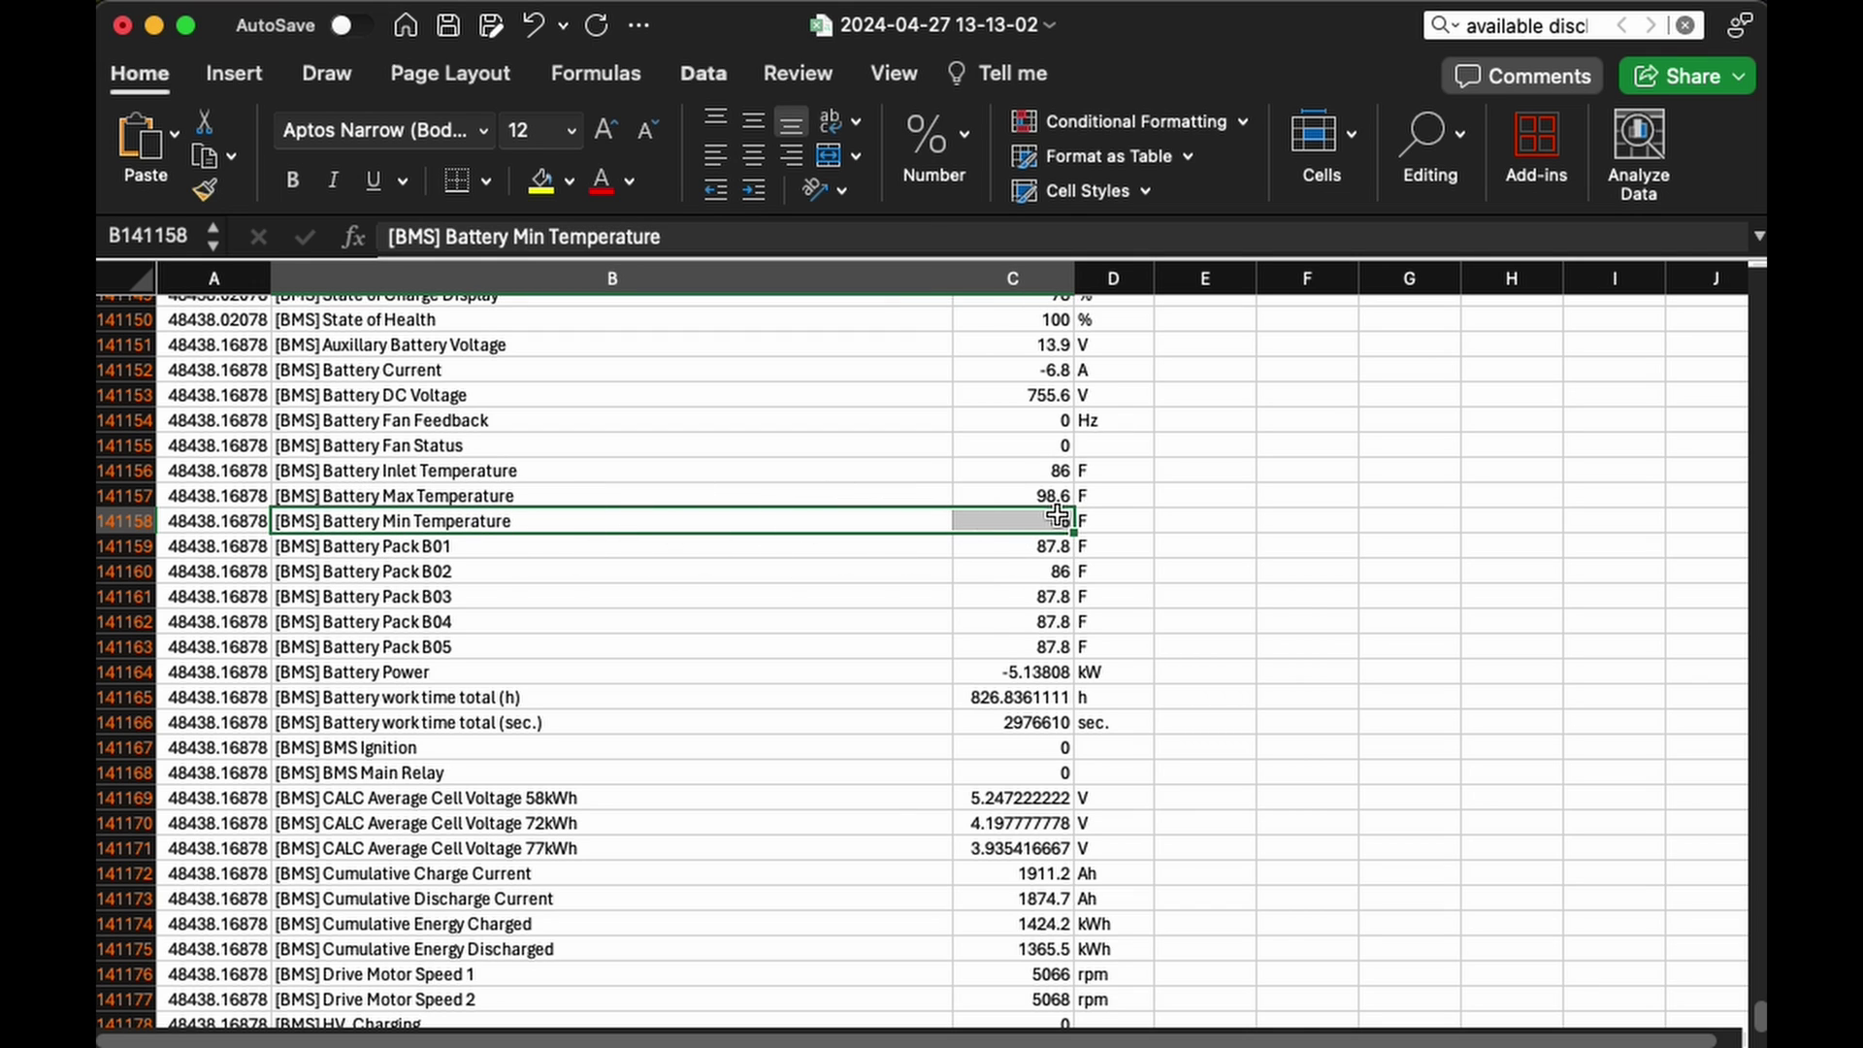
left_click(540, 180)
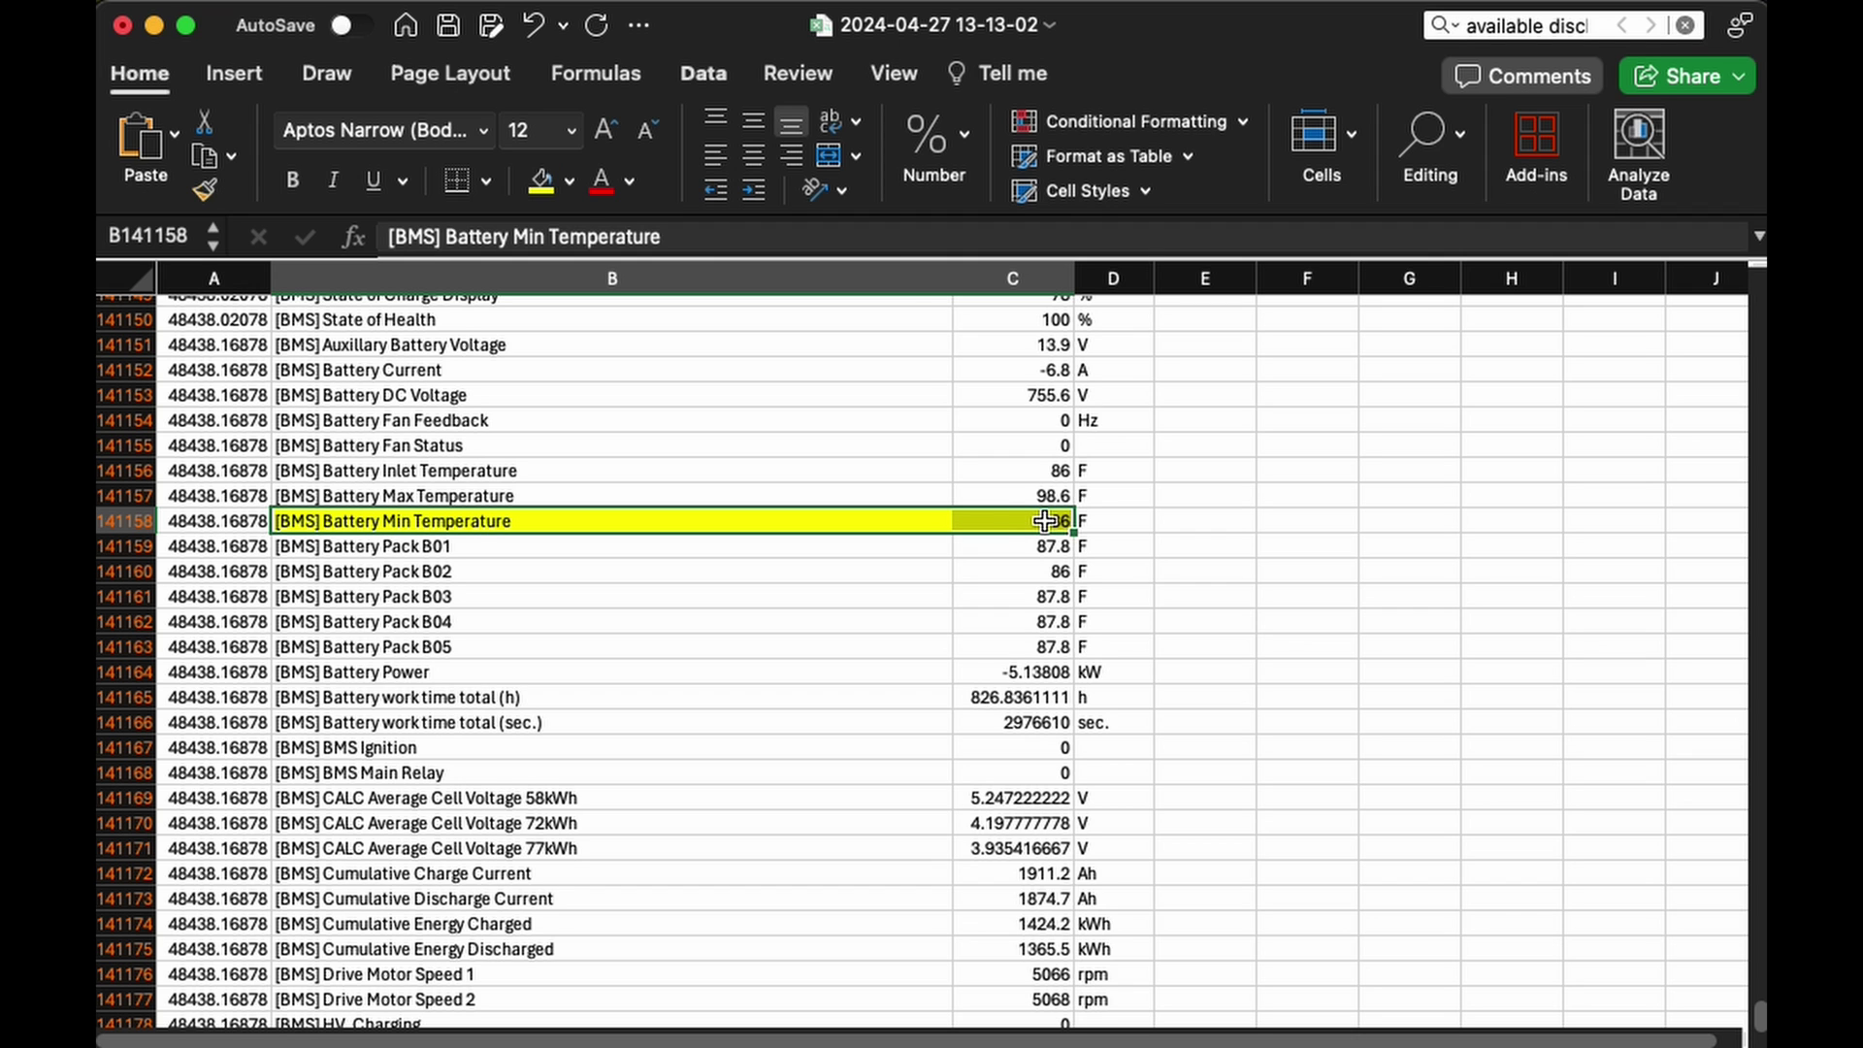
Select the name Battery Min Temperature in cell B141158 and find its next occurrence in the sheet
scroll(941, 524, "up", 7)
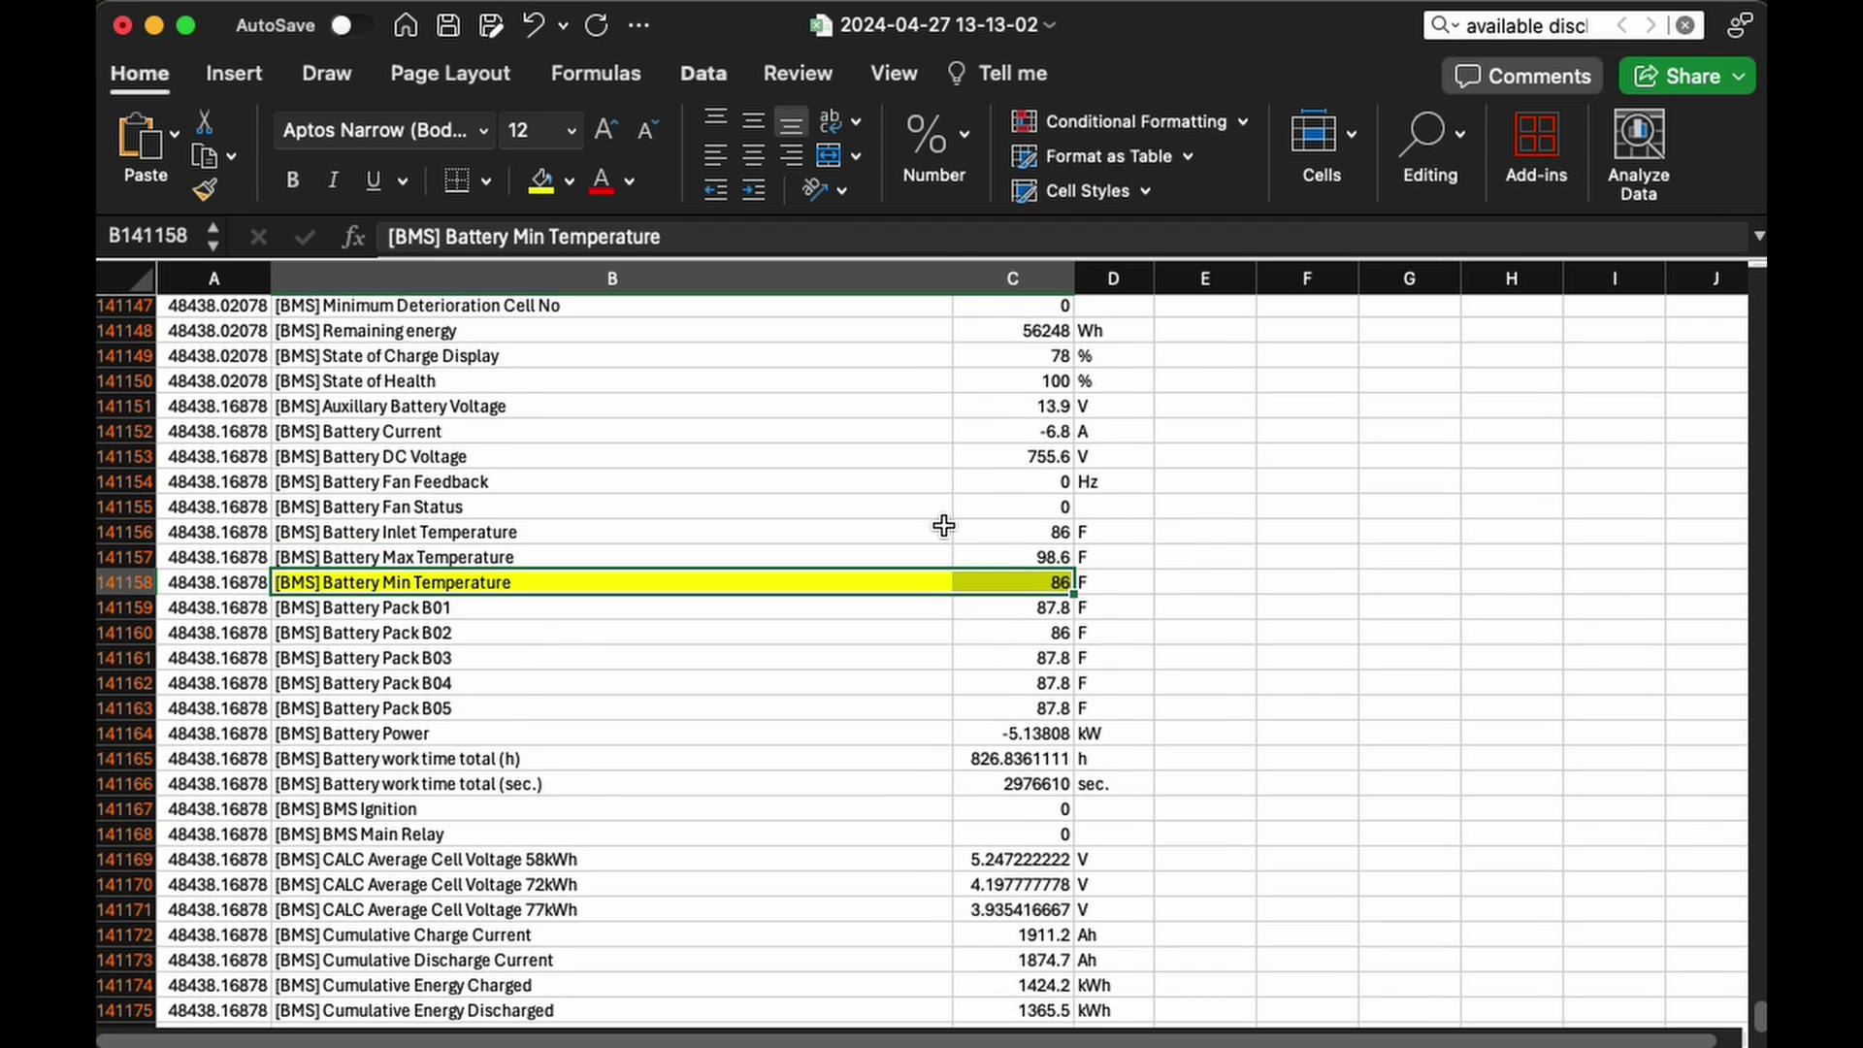
scroll(943, 523, "up", 20)
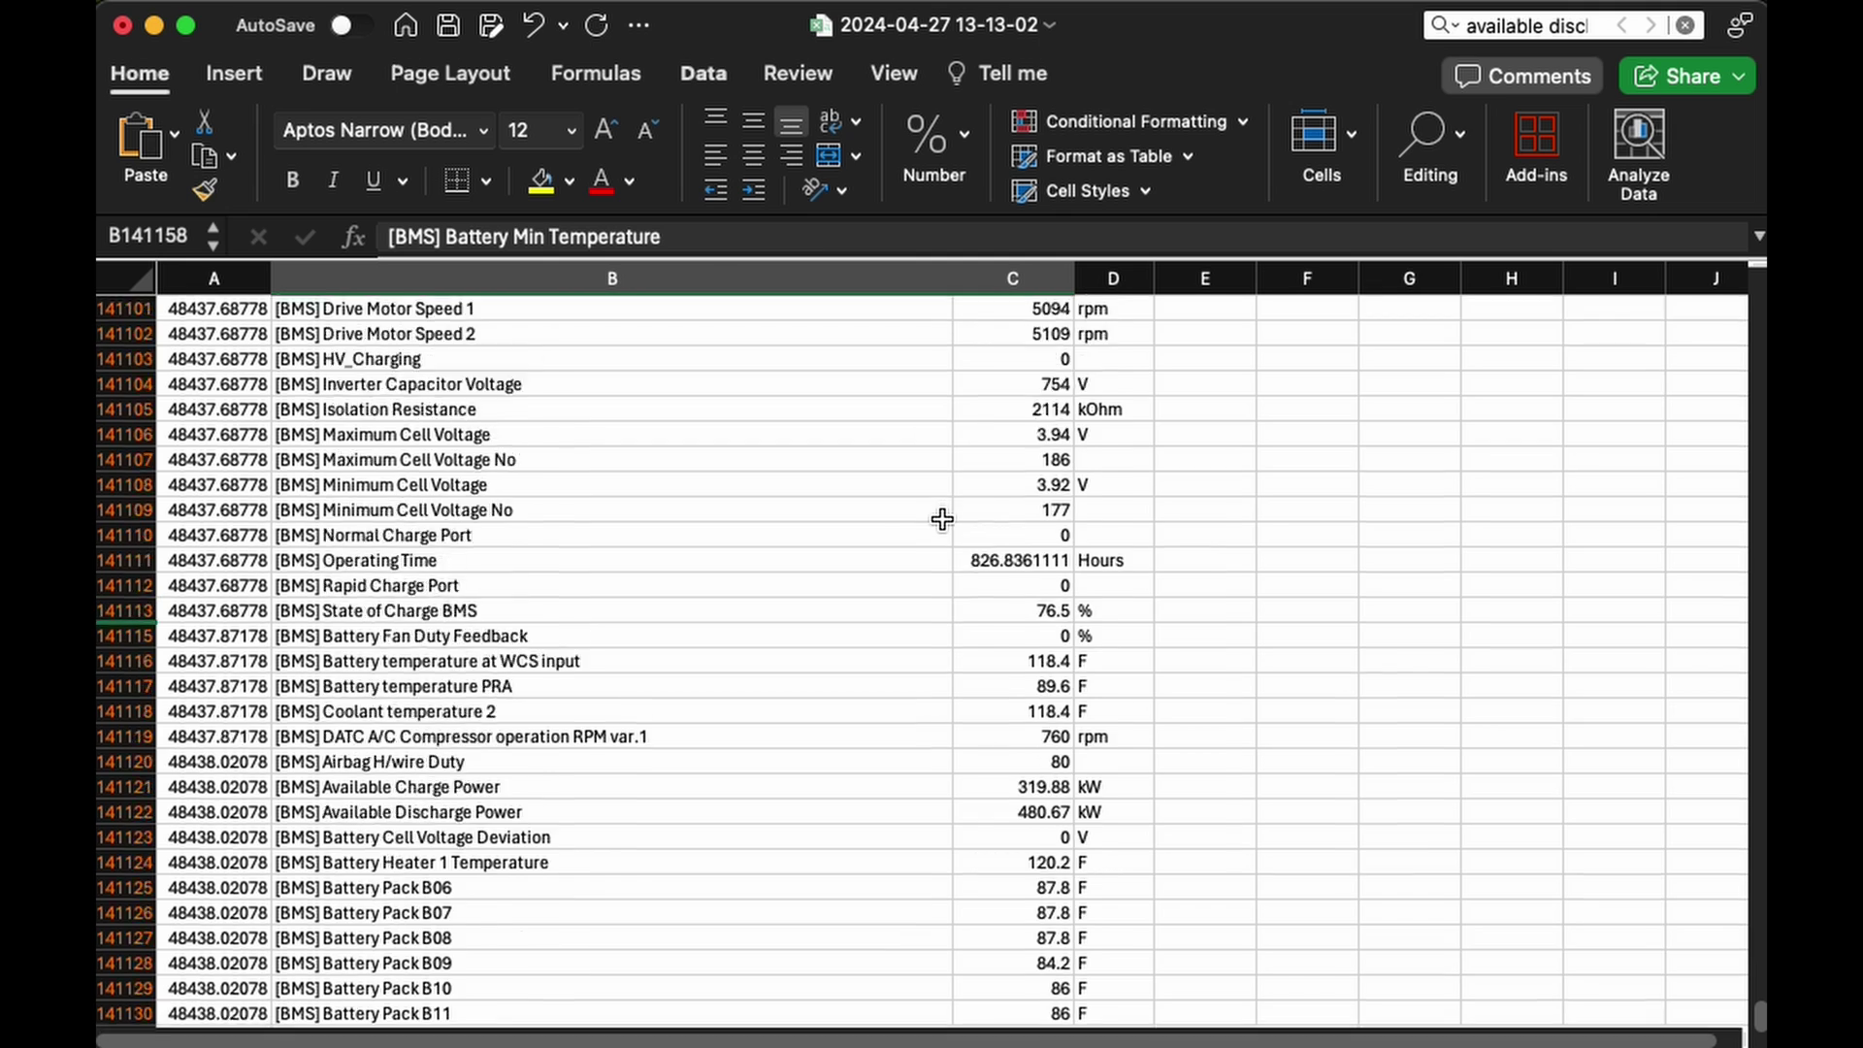
scroll(940, 518, "down", 20)
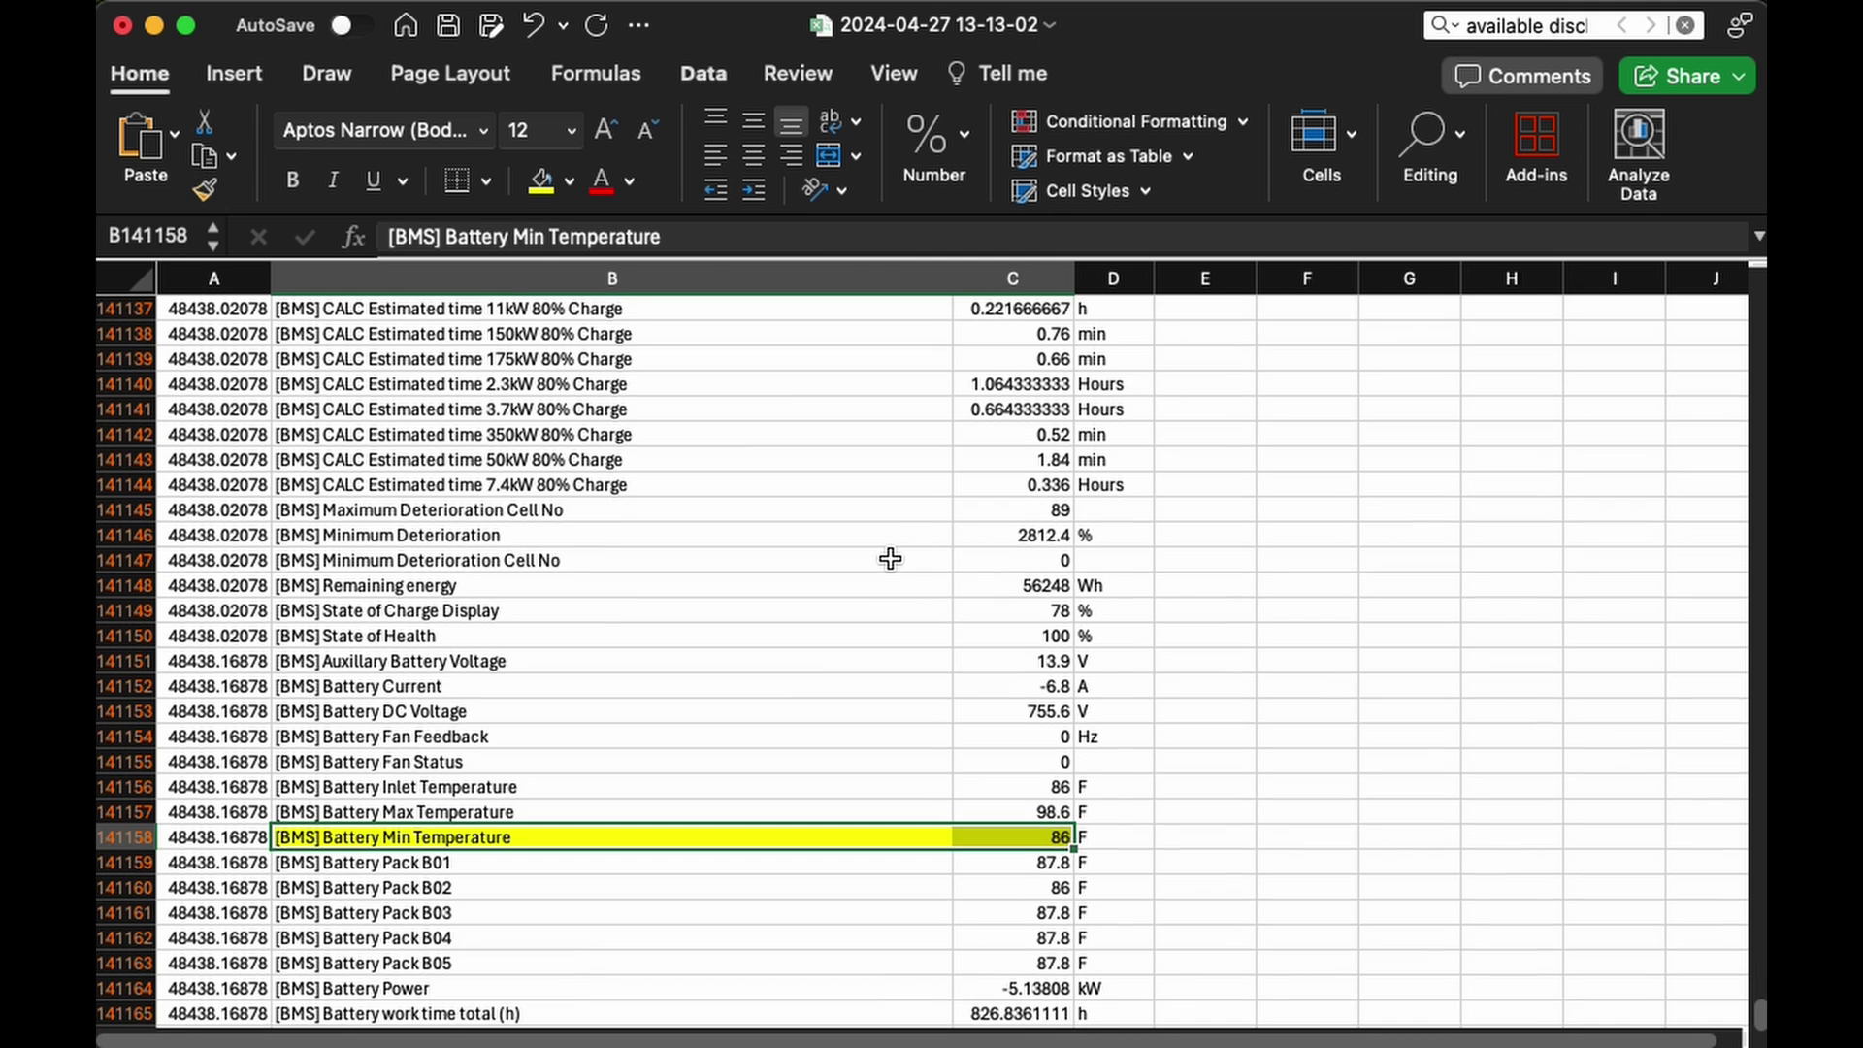
left_click(519, 782)
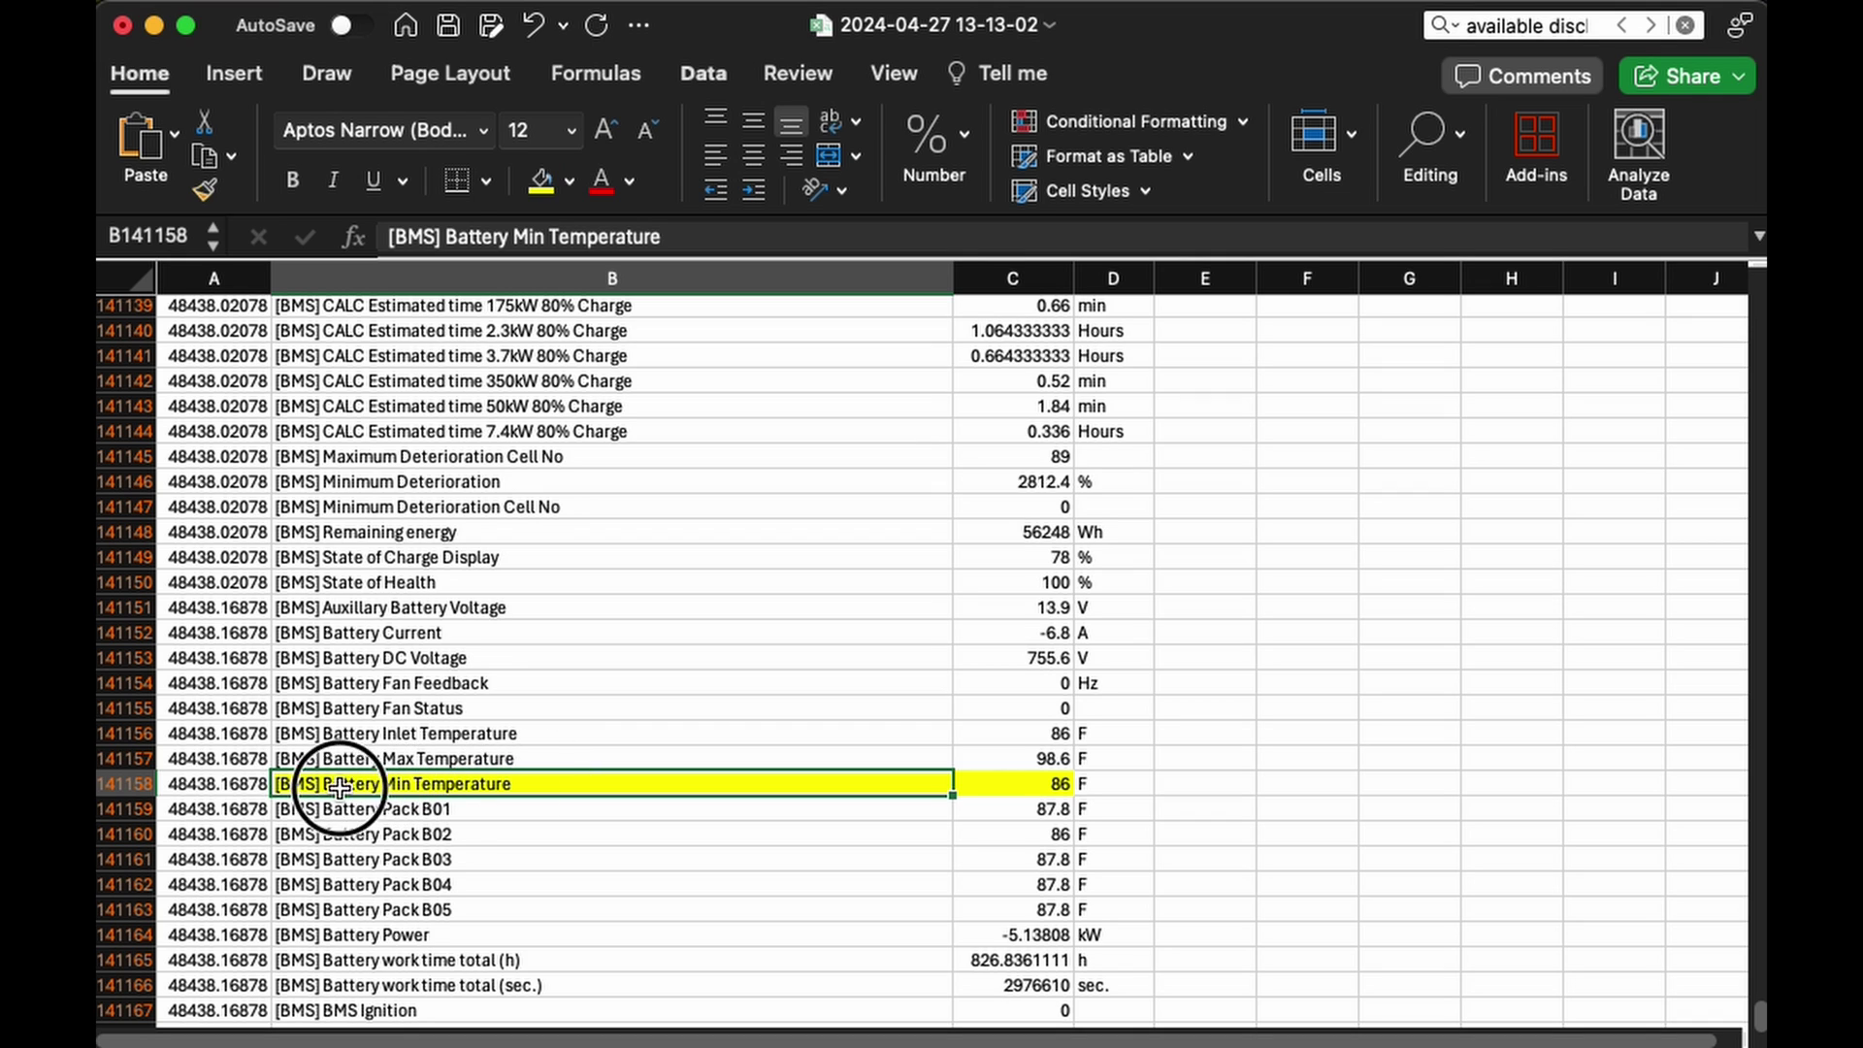
double_click(548, 782)
left_click_drag(548, 782, 325, 782)
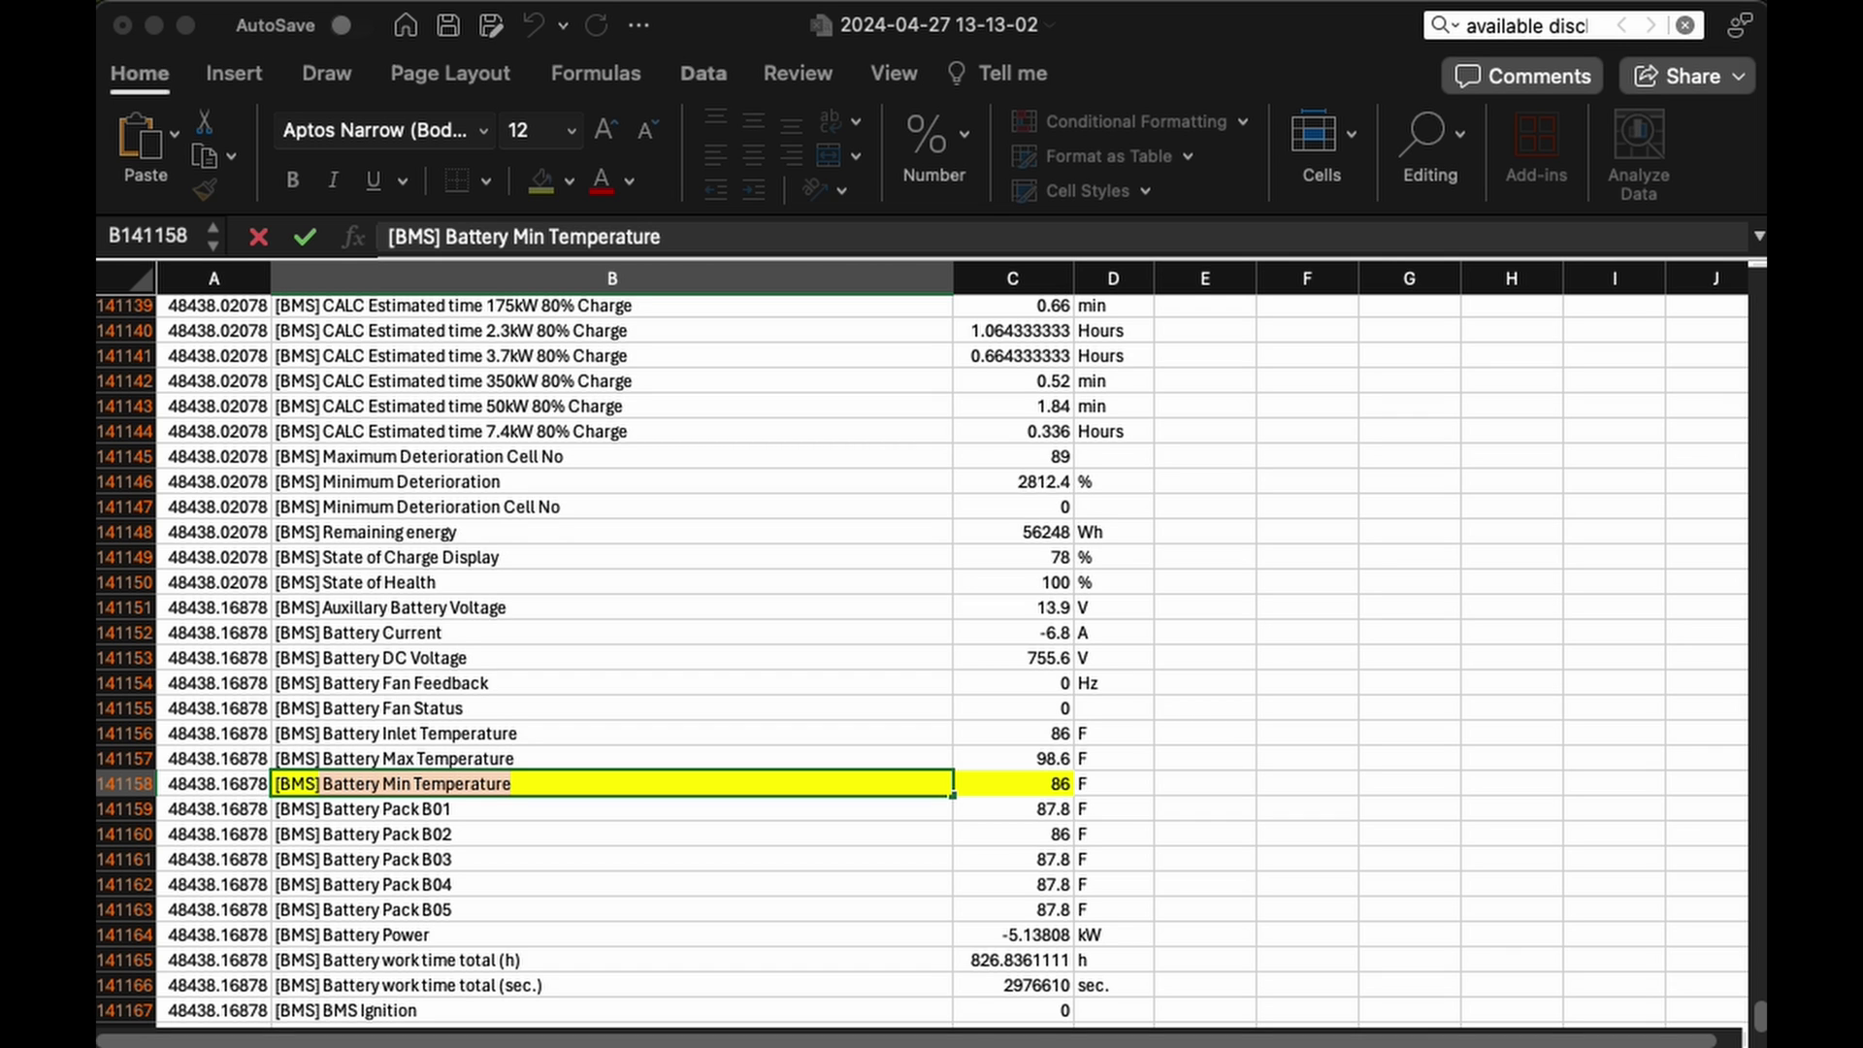
key("Return")
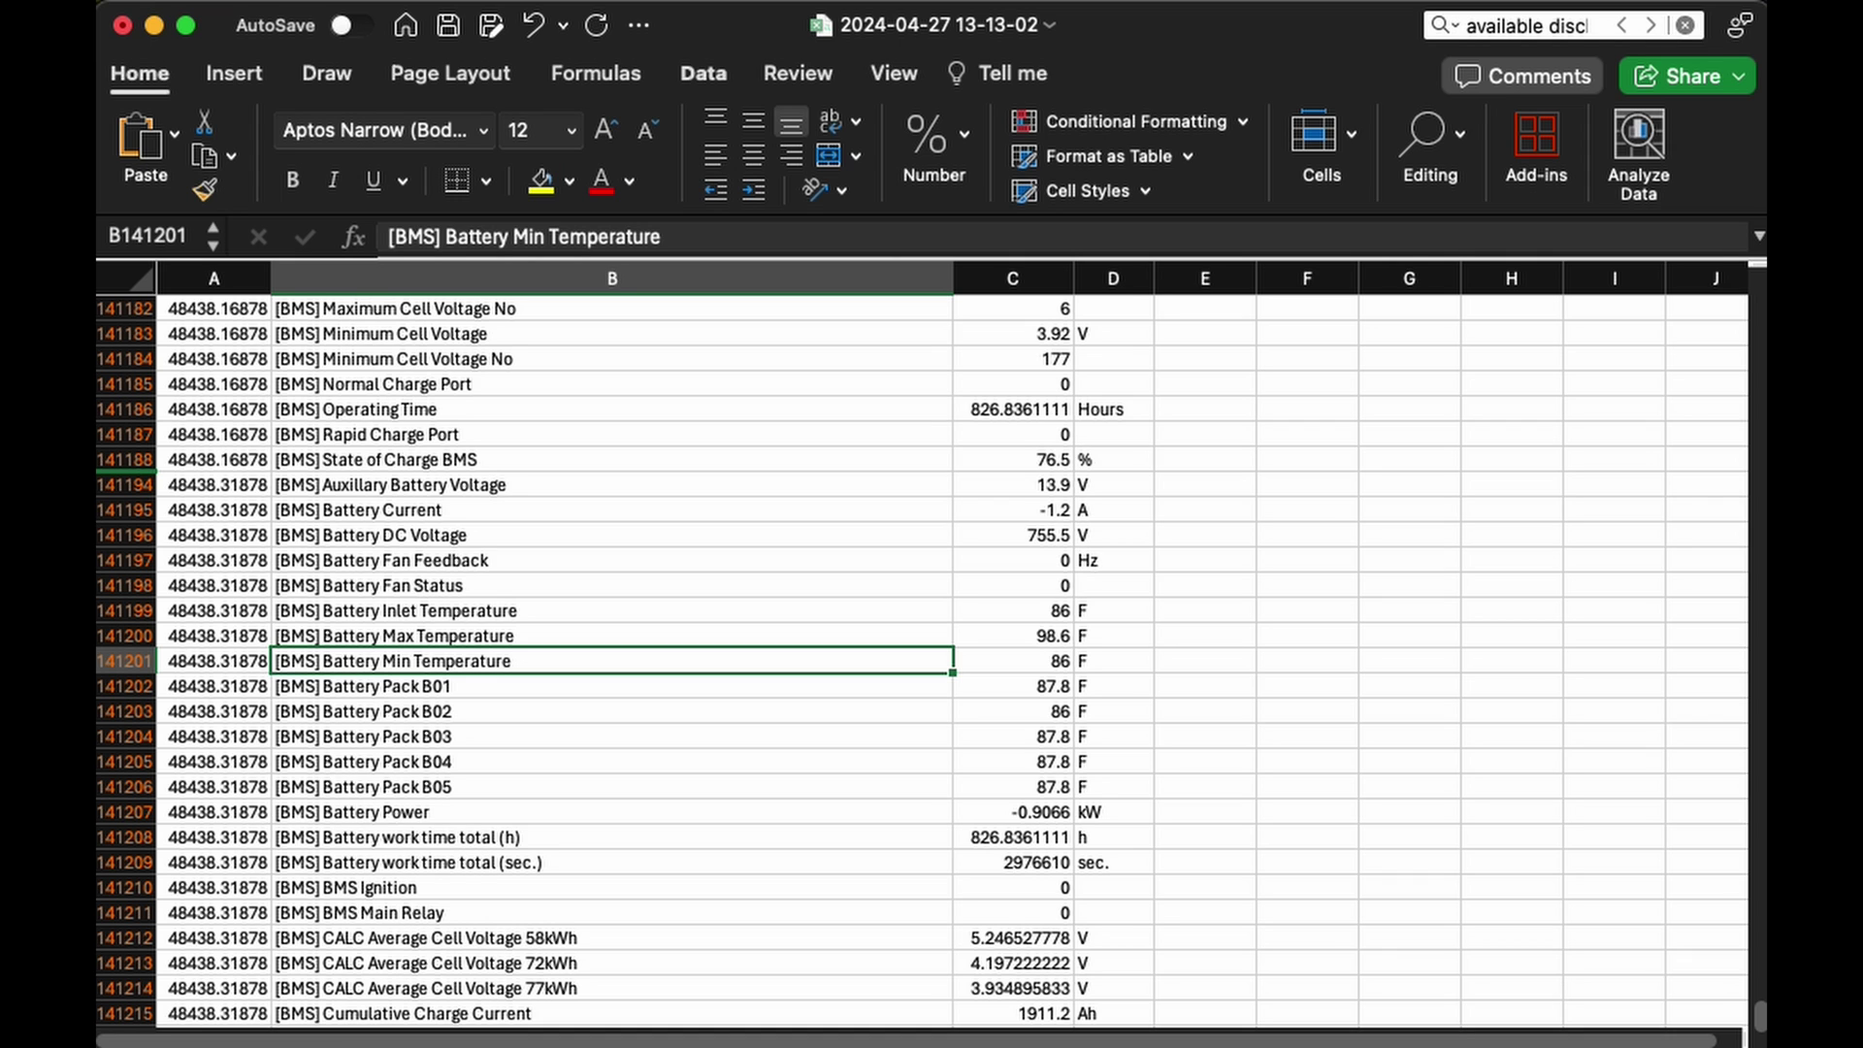
Step backward through the Battery Min Temperature matches from row 141201 to row 140092, checking each logged value
key("shift+Return")
key("shift+Return")
key("shift+Return")
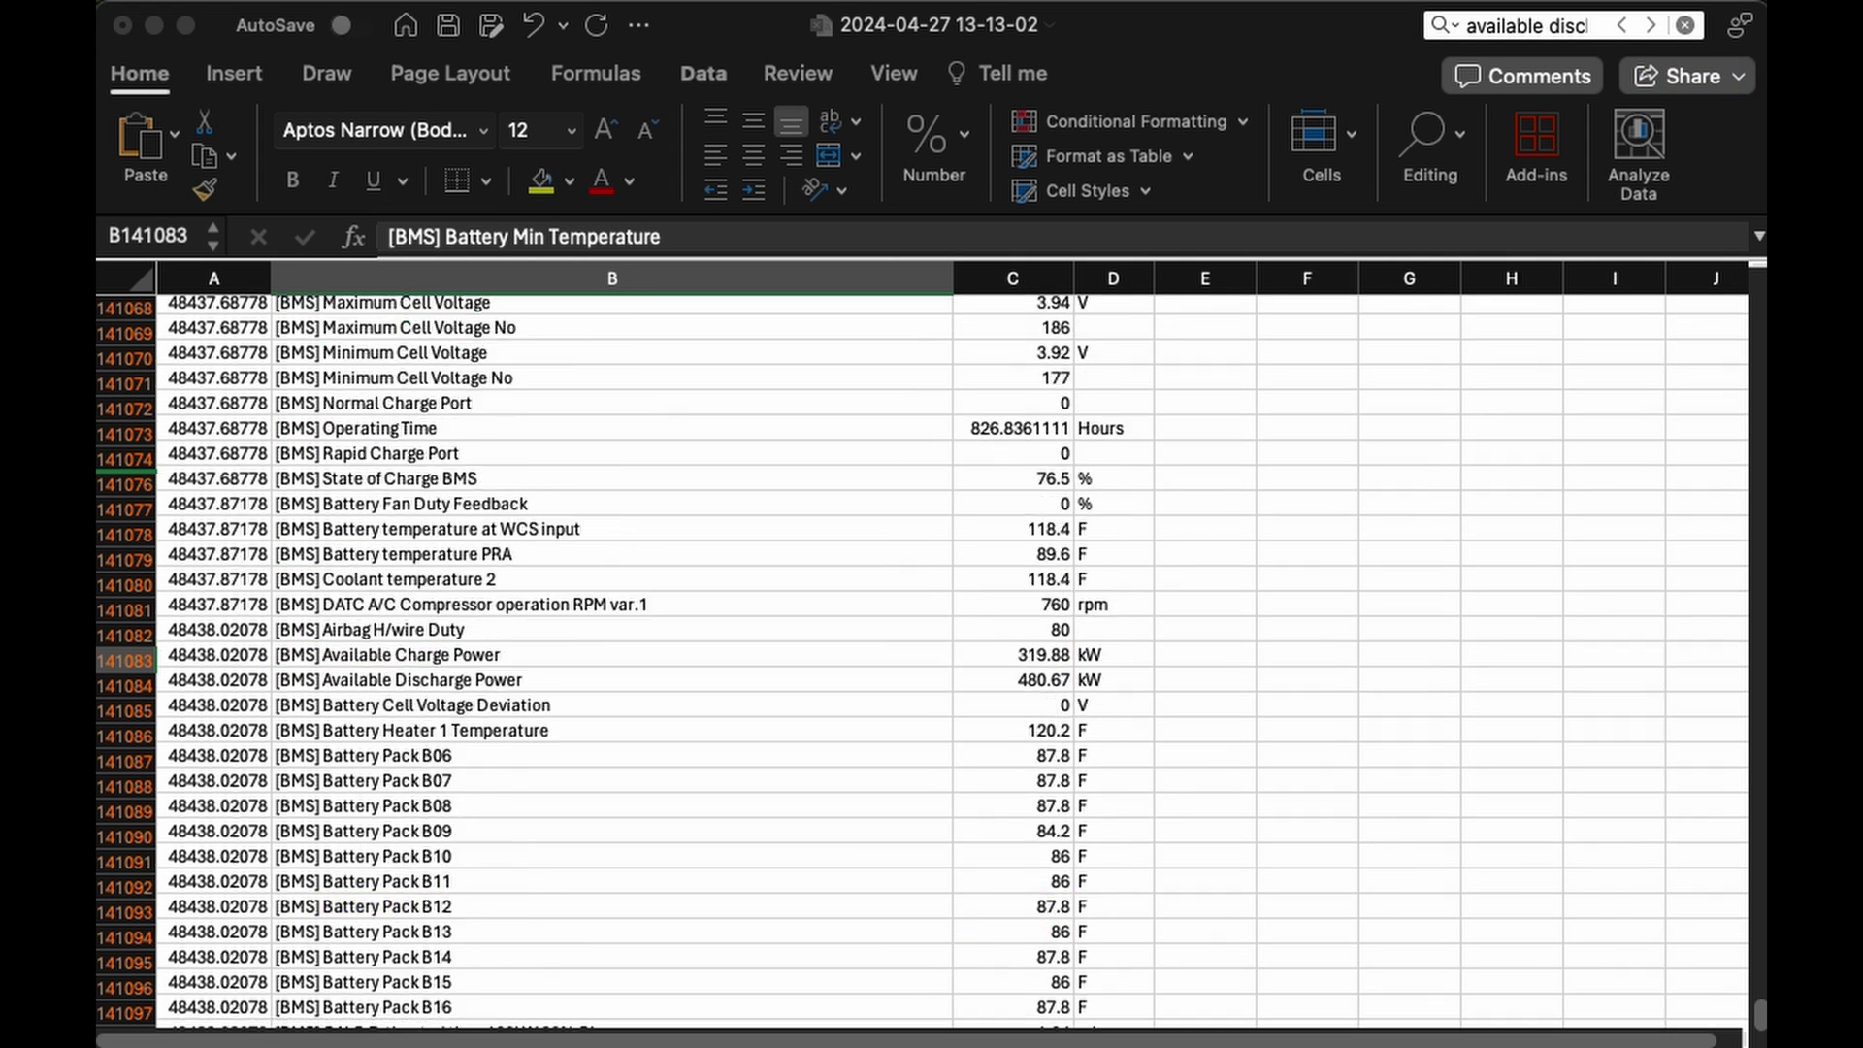
key("shift+Return")
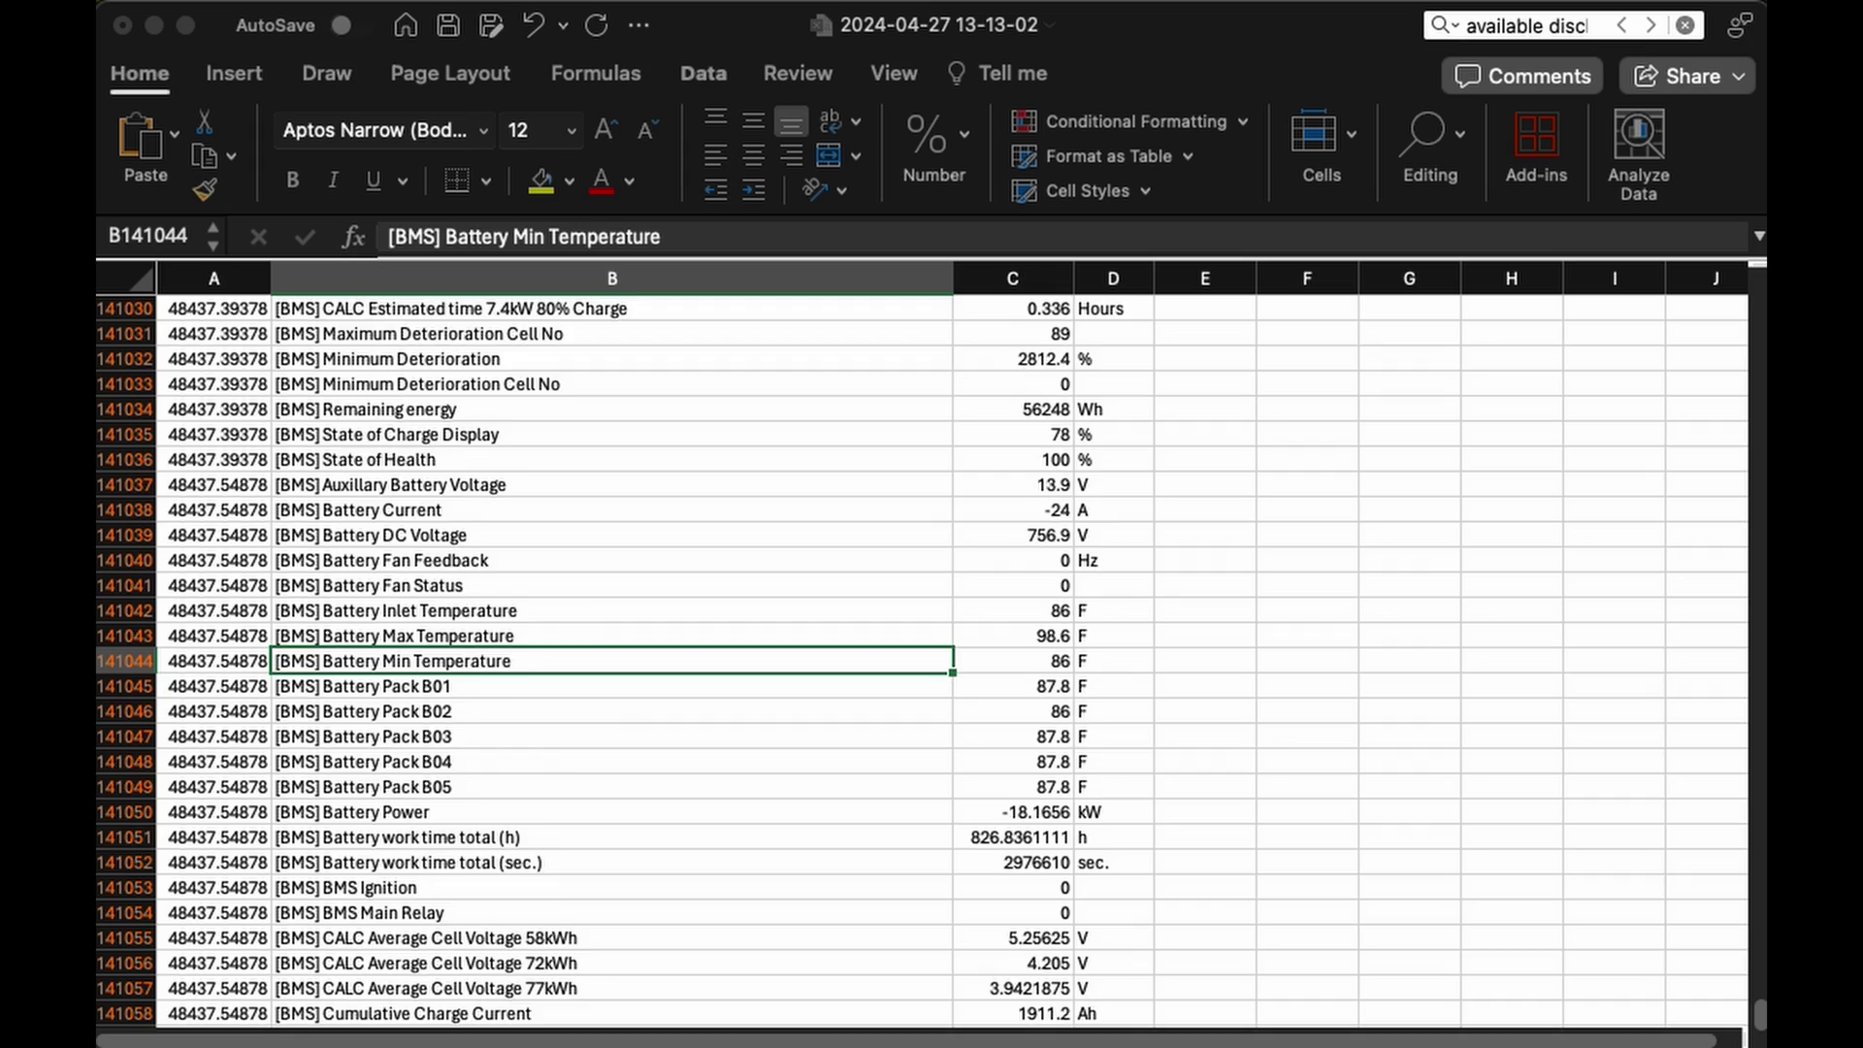
key("shift+Return")
key("shift+Return")
key("shift+Return")
key("shift+Return")
key("shift+Return")
key("shift+Return")
key("shift+Return")
key("shift+Return")
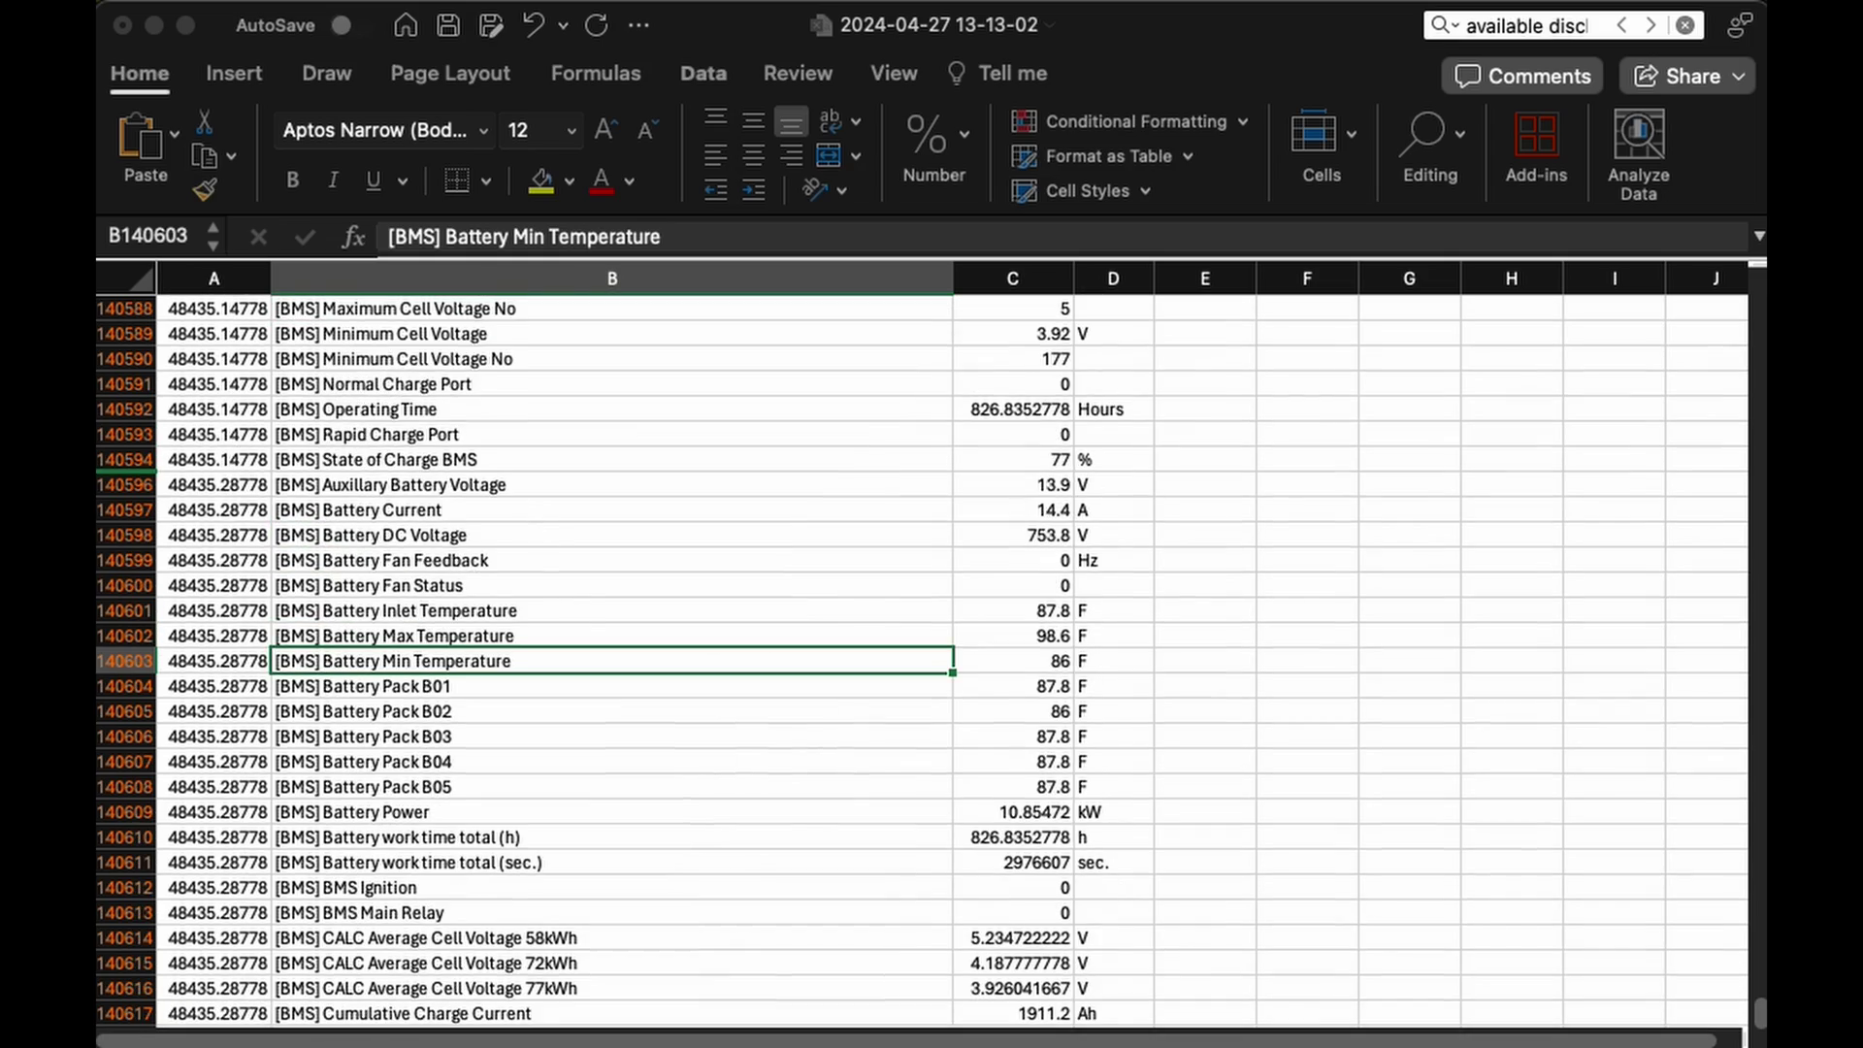
key("shift+Return")
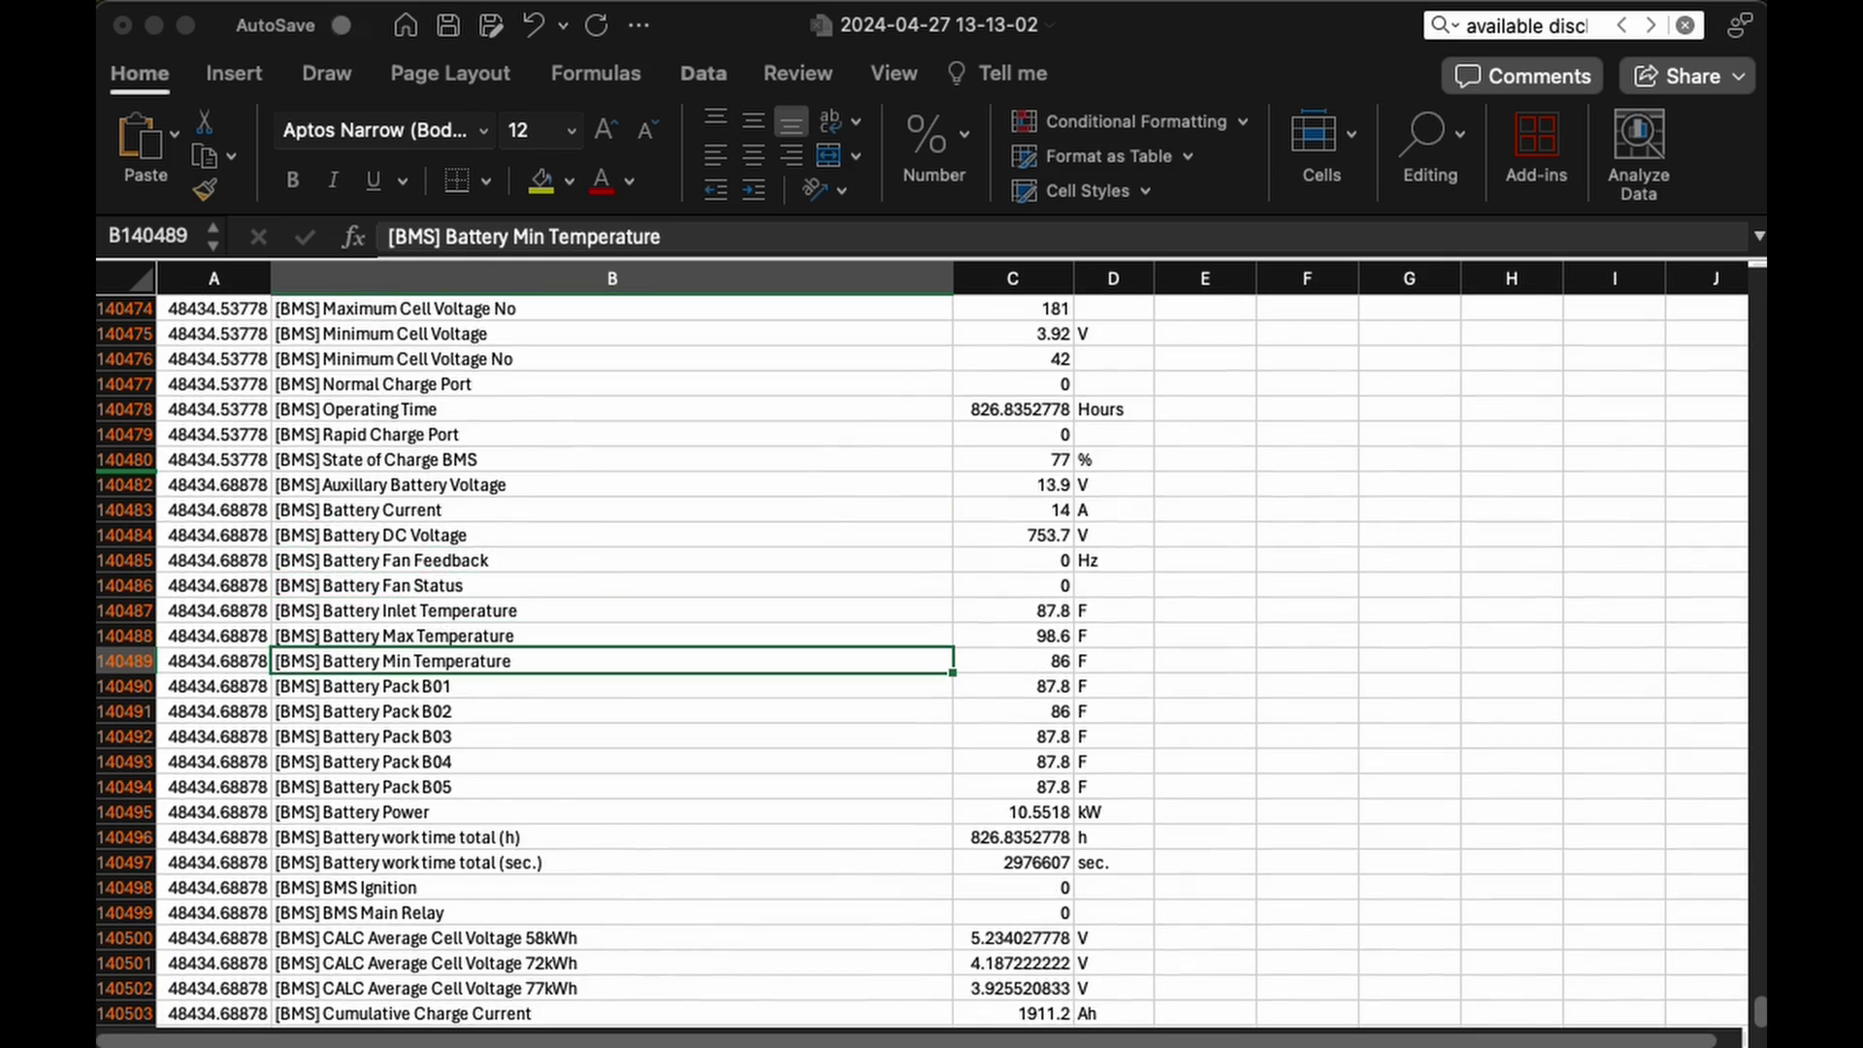
key("shift+Return")
key("super+shift+g")
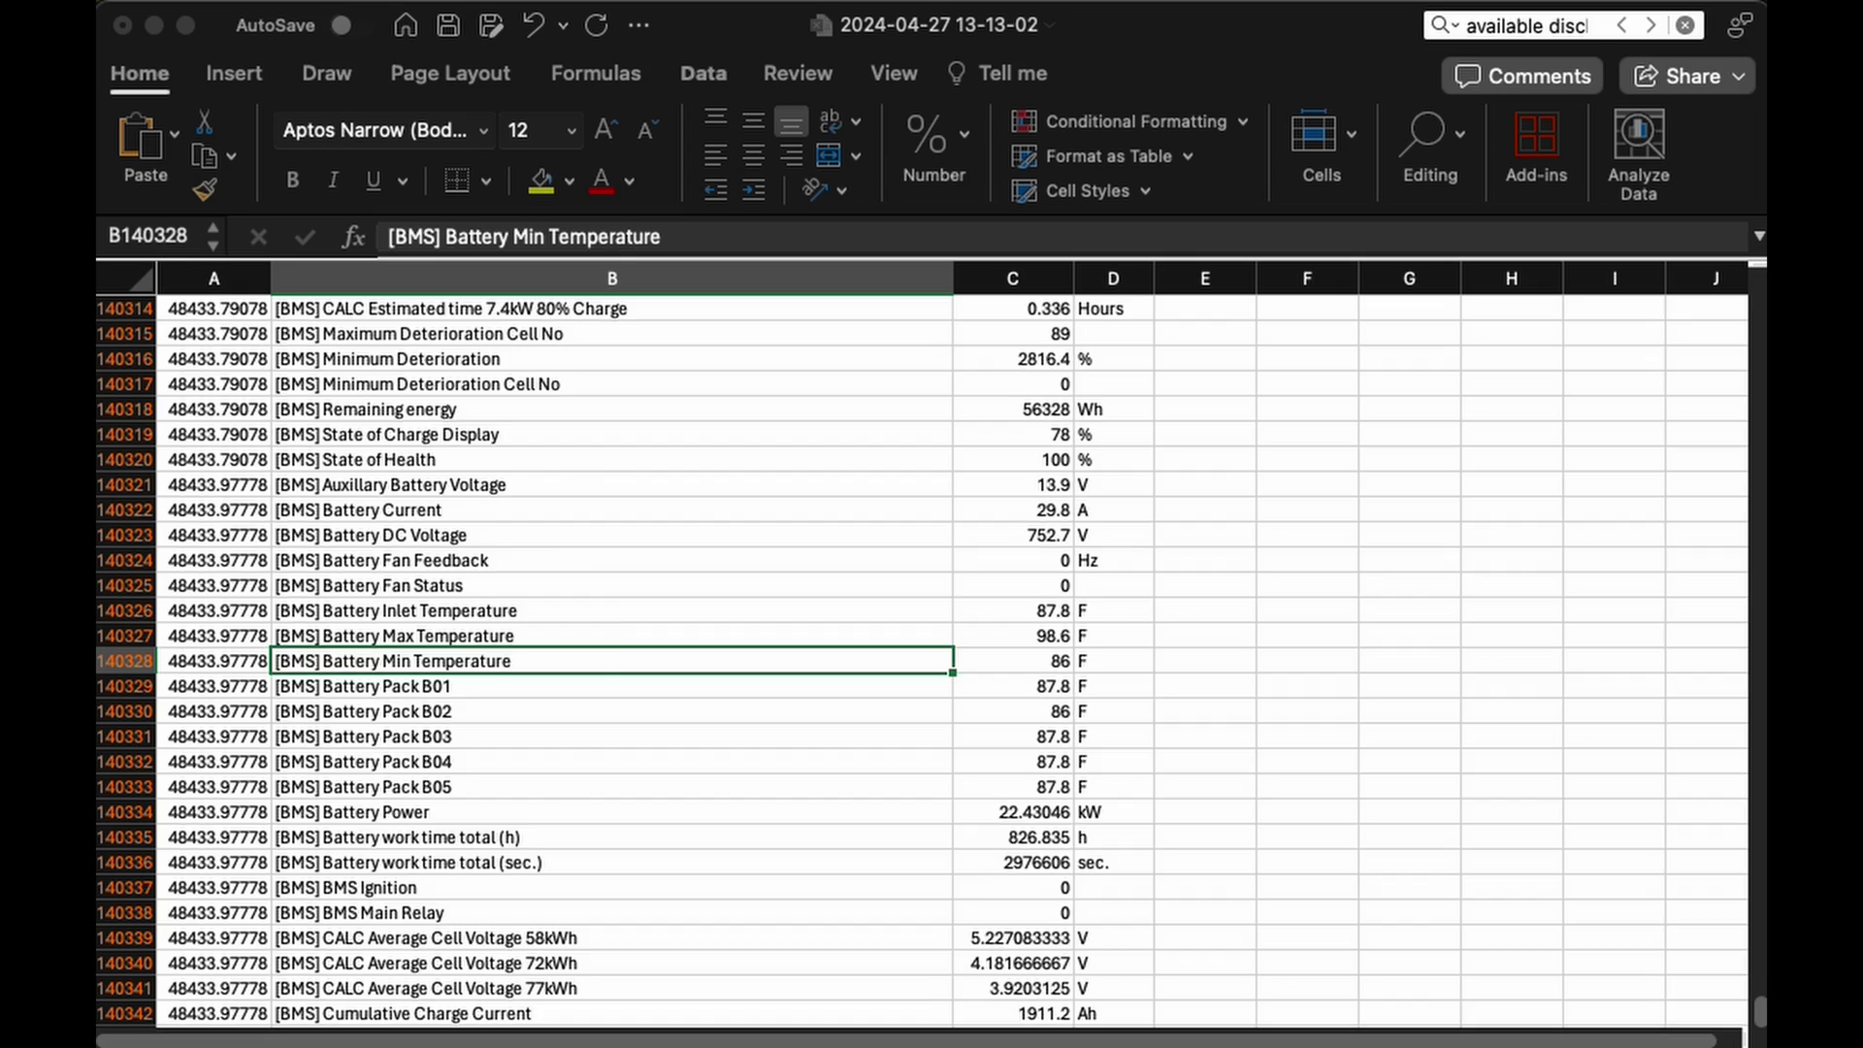
key("super+shift+g")
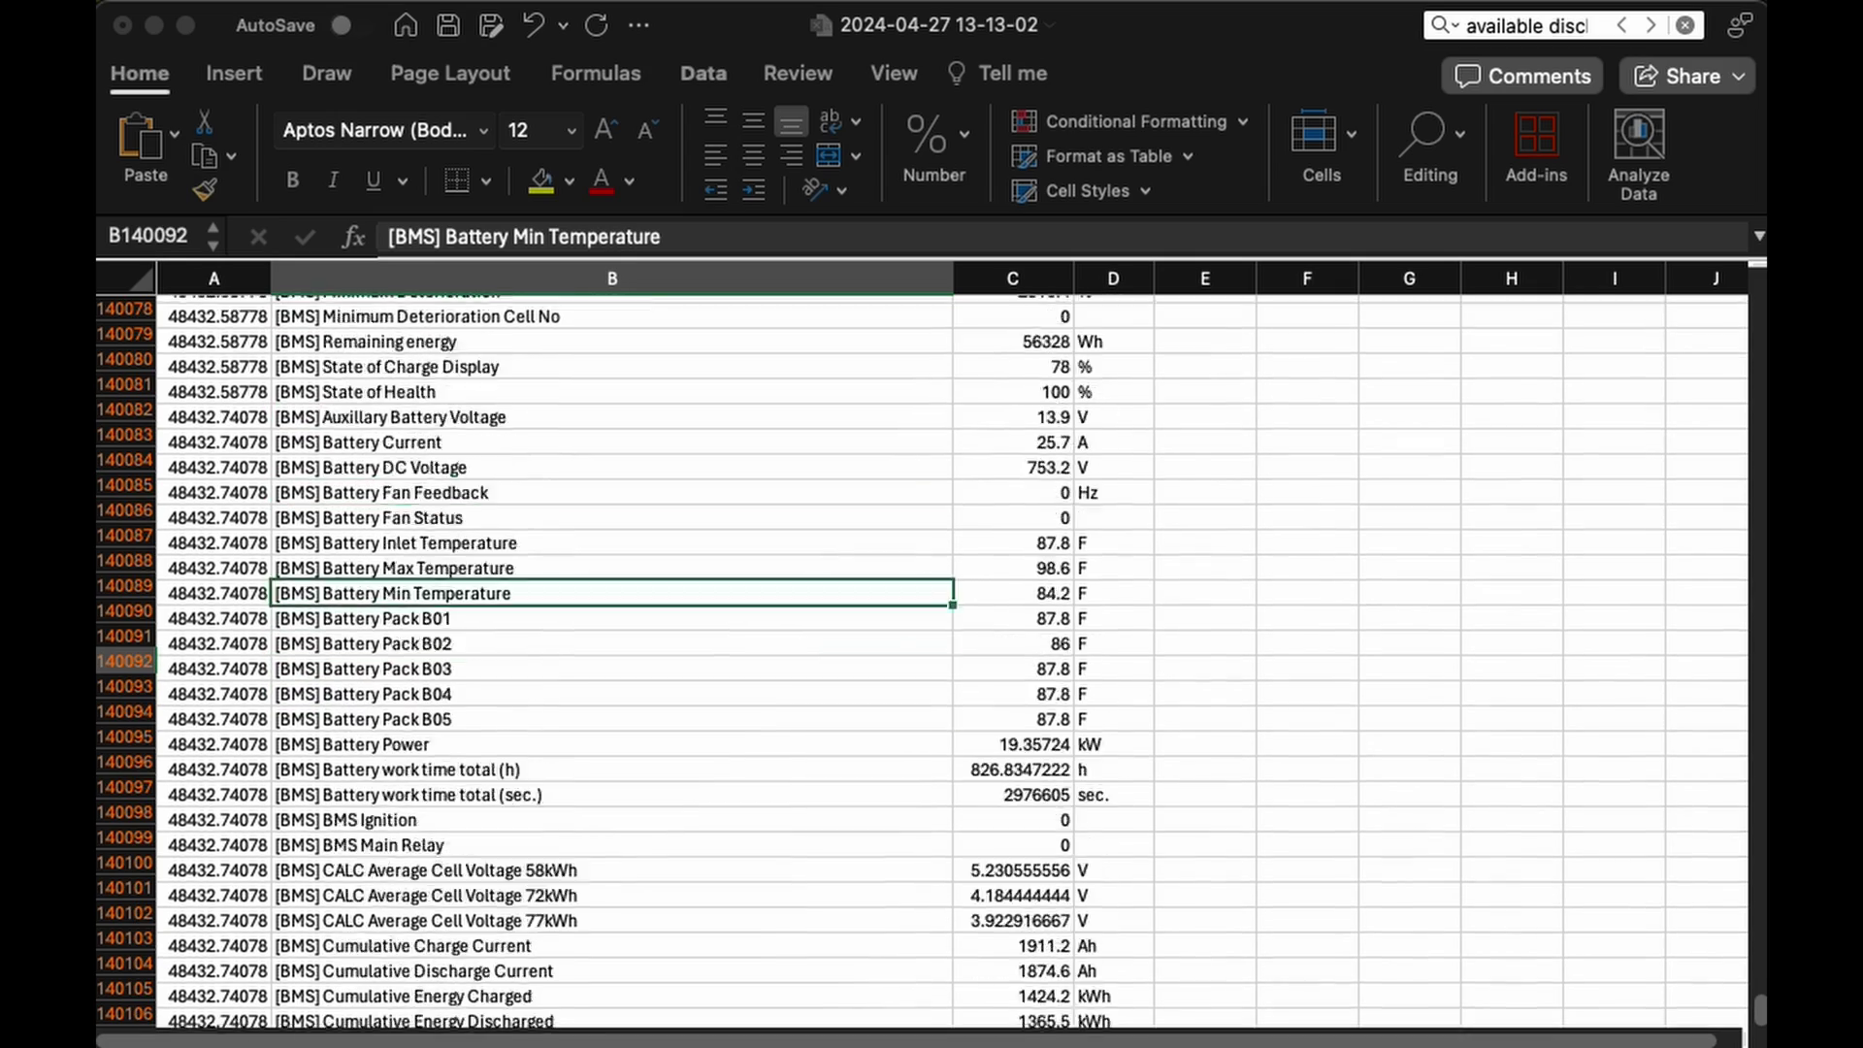
Step forward and back between the Battery Min Temperature matches around row 140210 to pinpoint where the temperature changes
key("super+g")
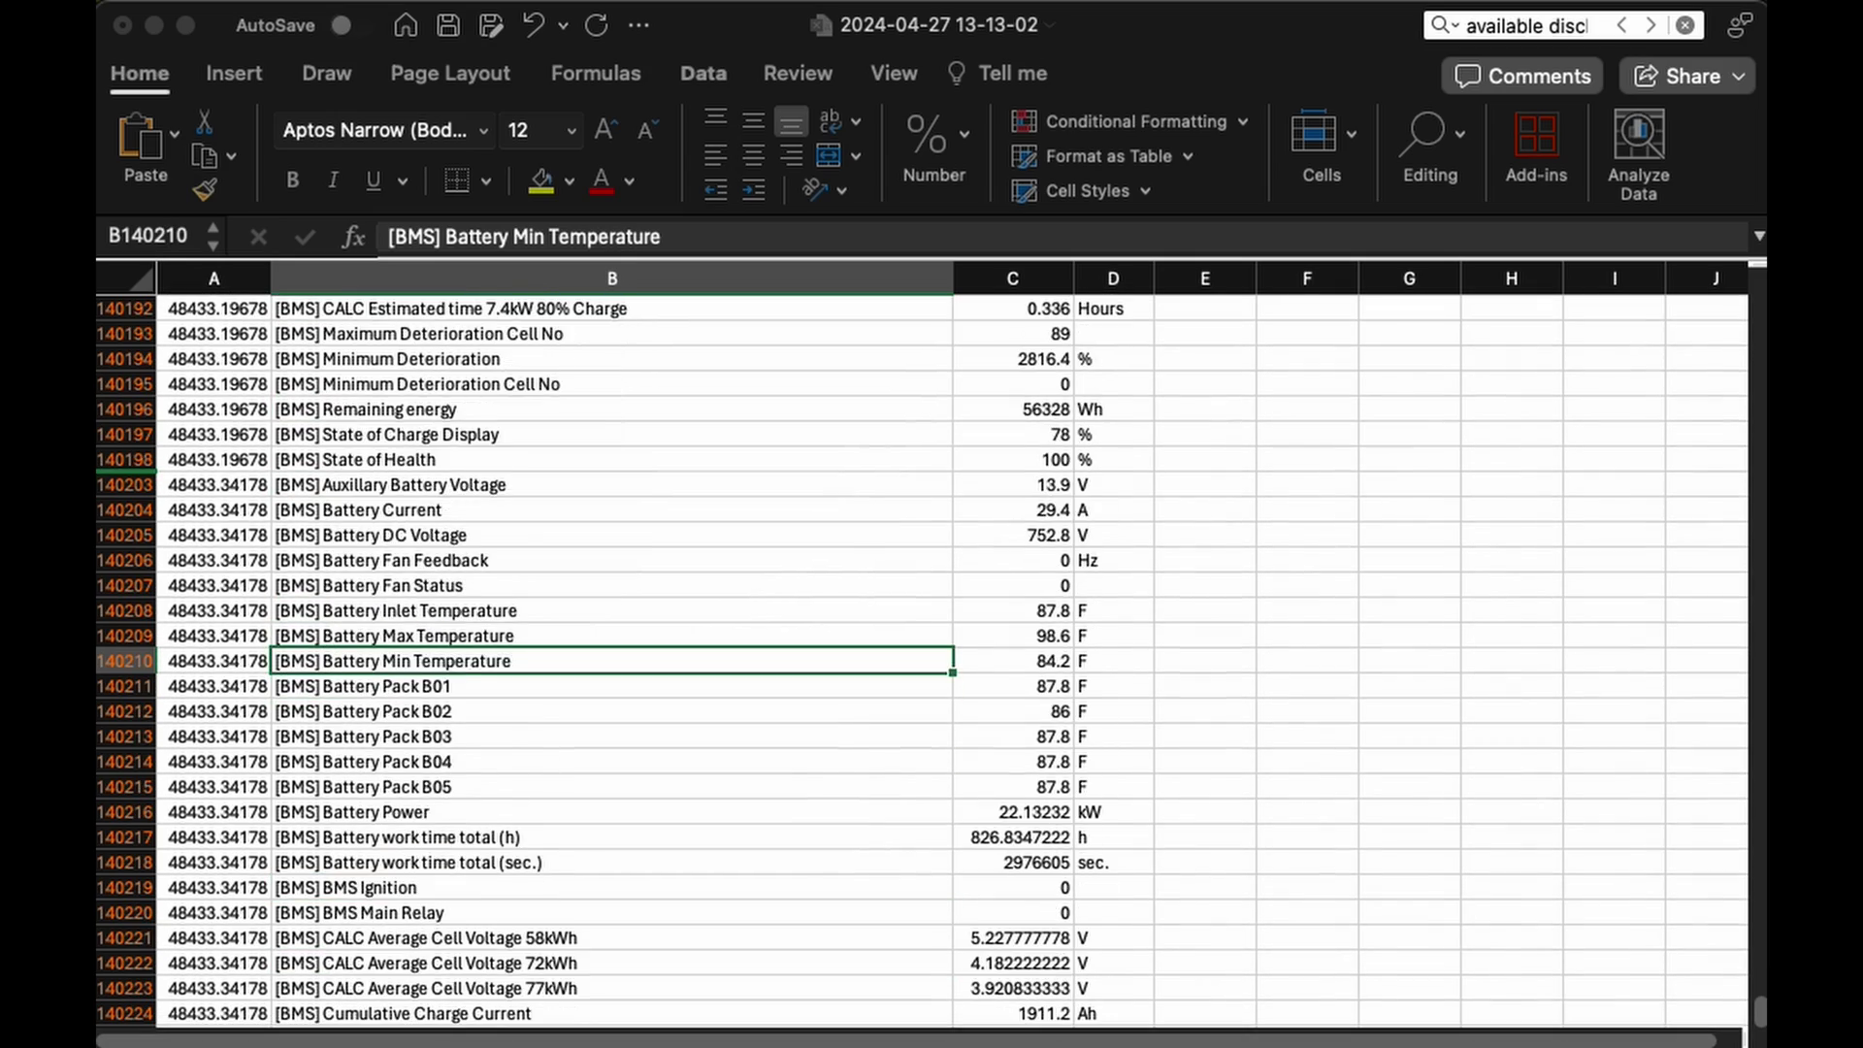
key("super+g")
key("super+shift+g")
Highlight the Battery Min Temperature label, value and unit in B140210:D140210 with an orange fill
left_click(438, 640)
left_click(390, 661)
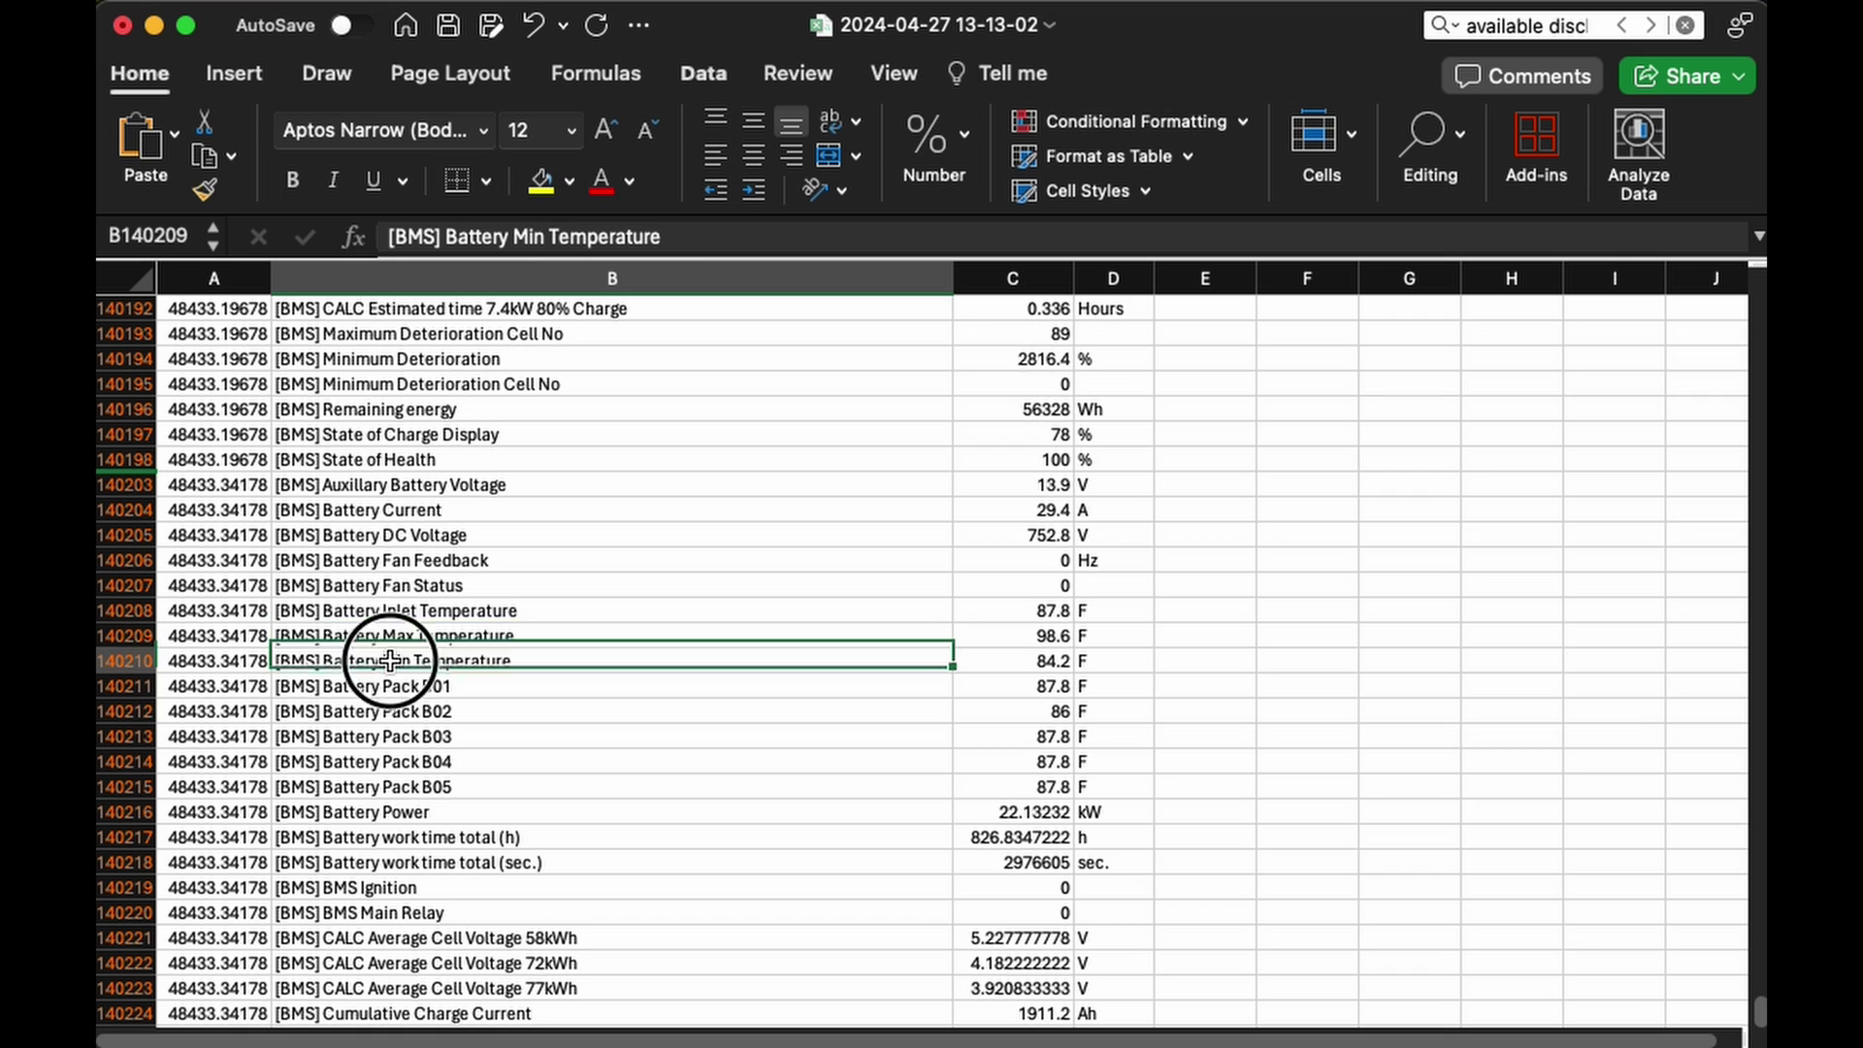
double_click(383, 661)
left_click_drag(125, 661, 796, 659)
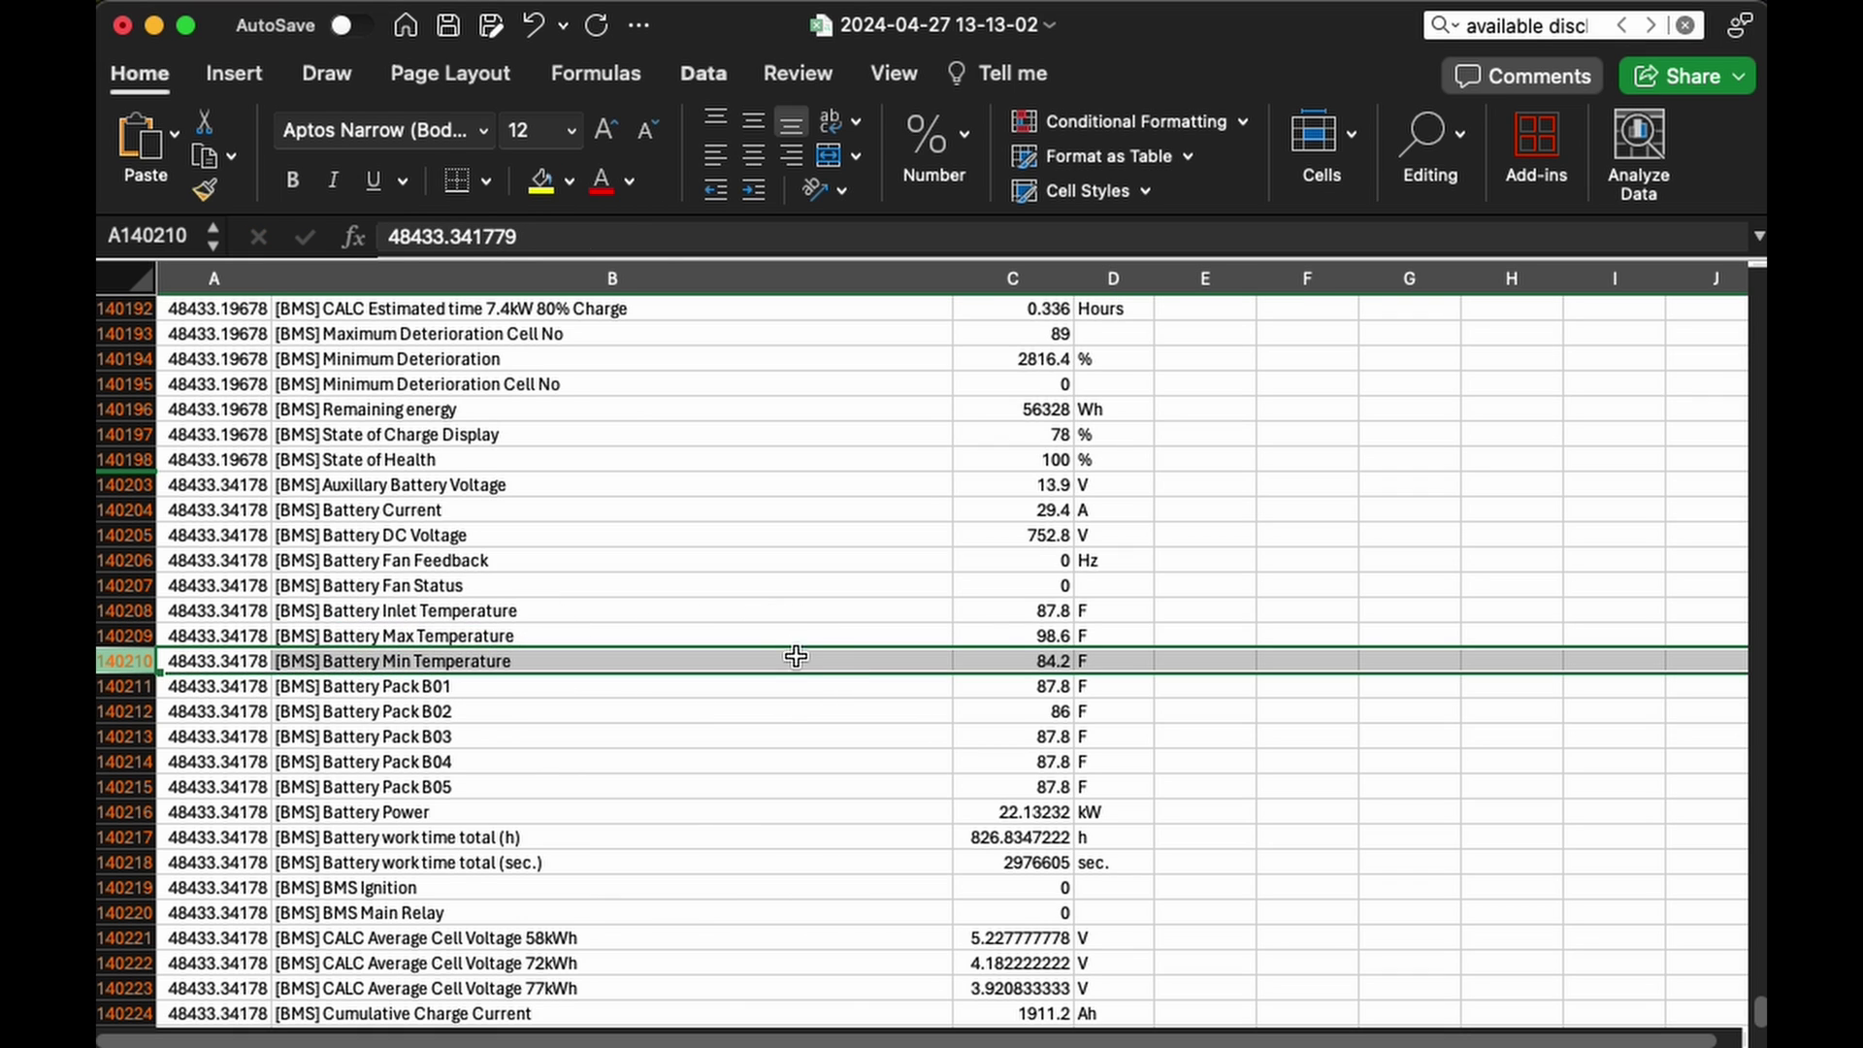
left_click(1042, 659)
left_click_drag(1092, 661, 339, 677)
left_click(569, 181)
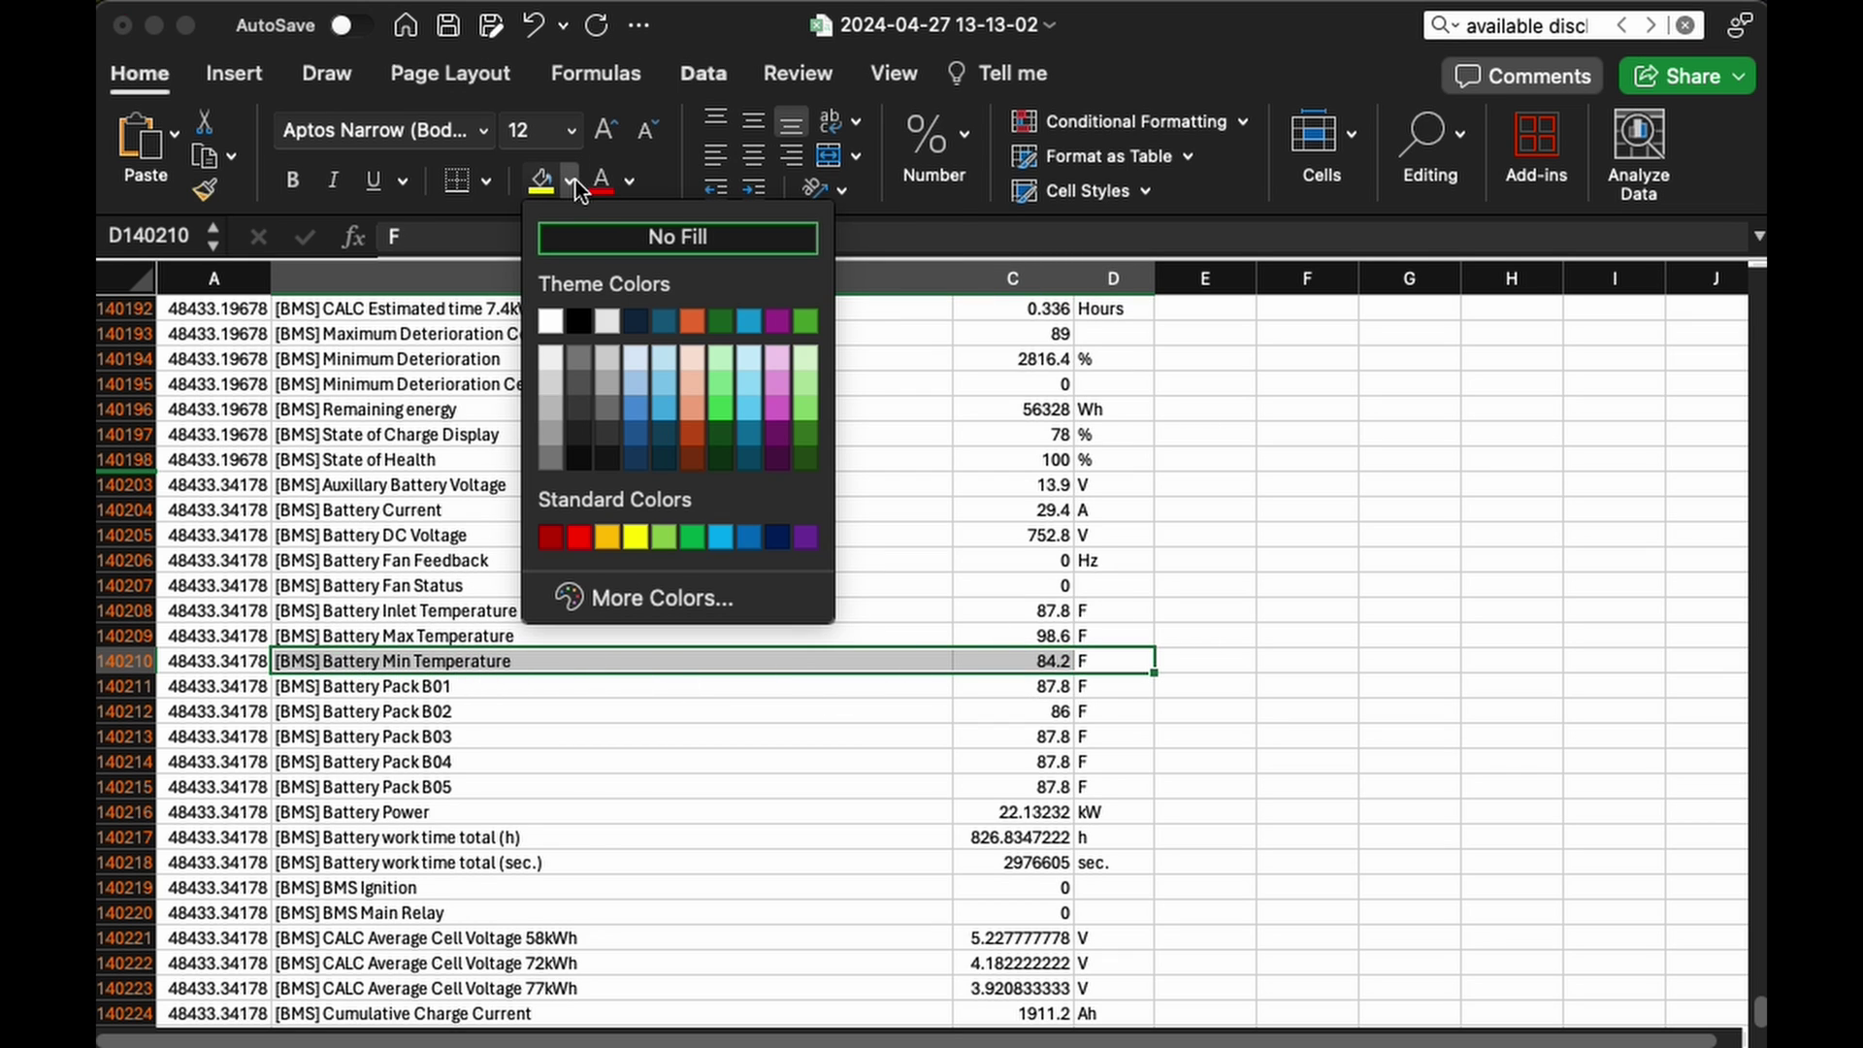
left_click(690, 322)
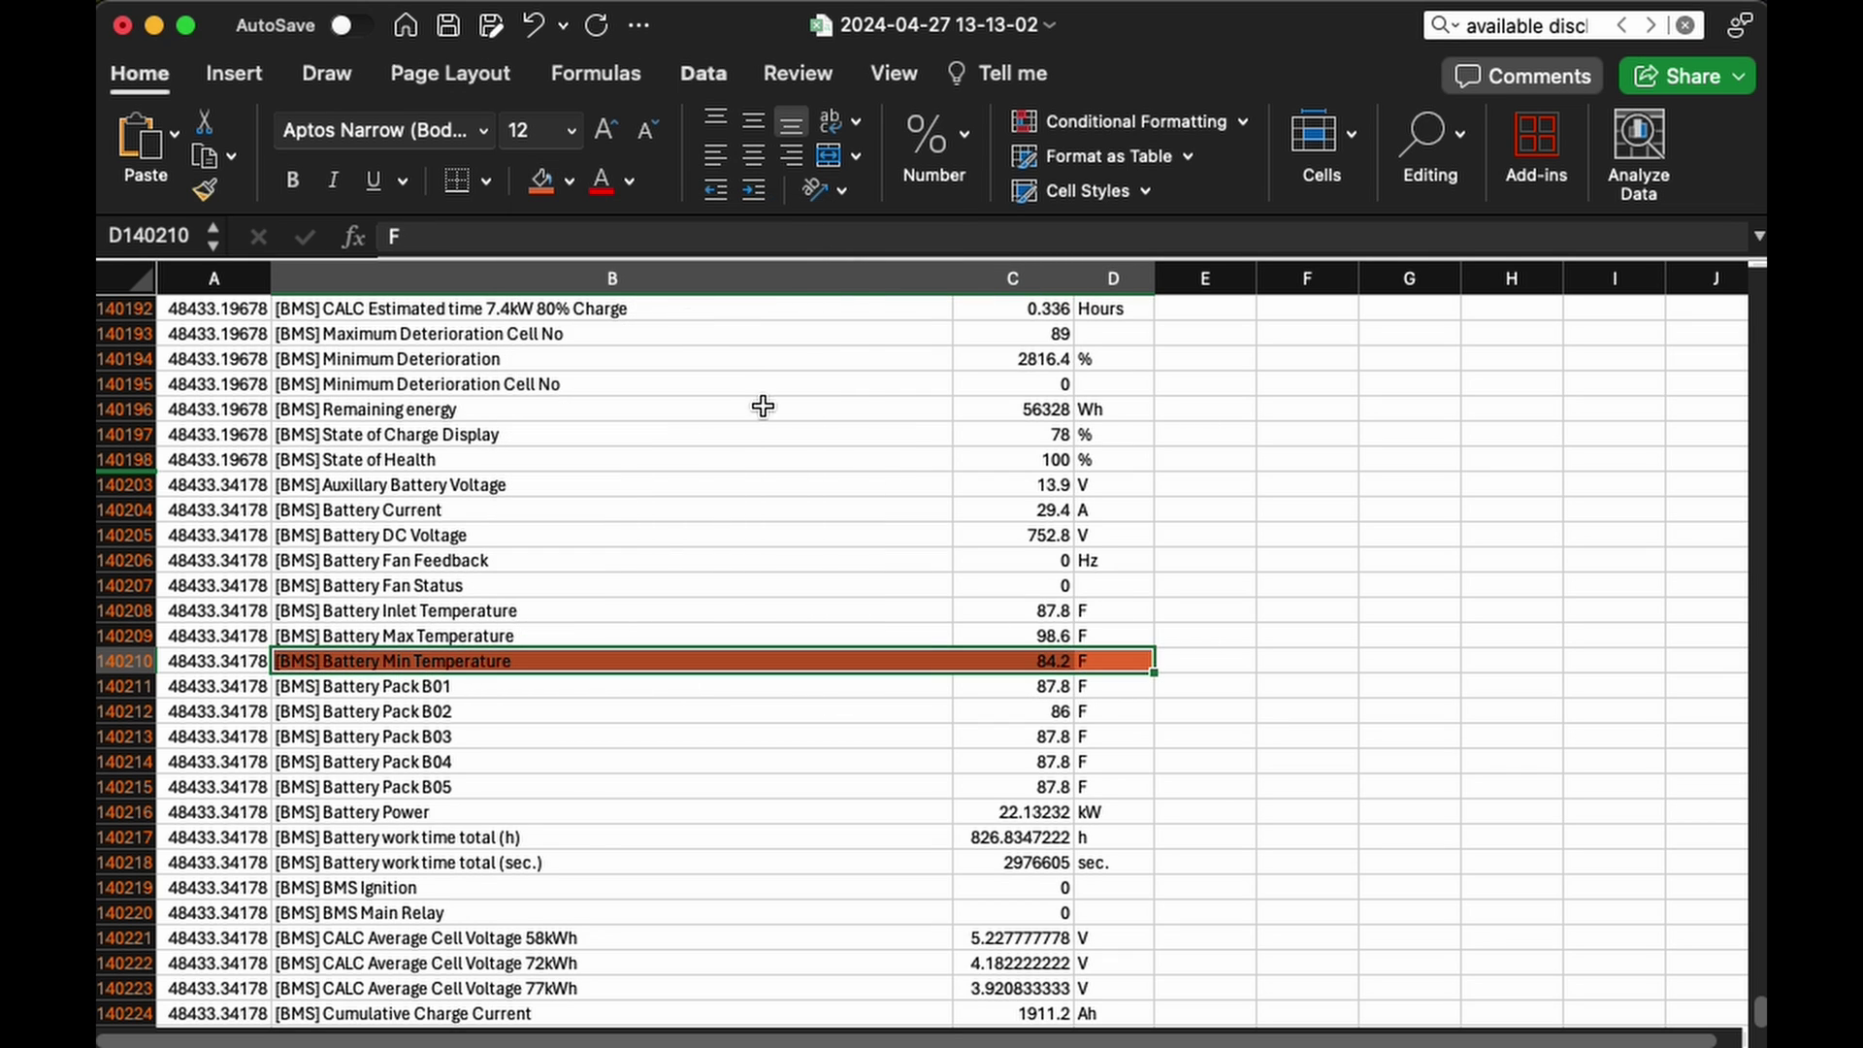
left_click(1231, 660)
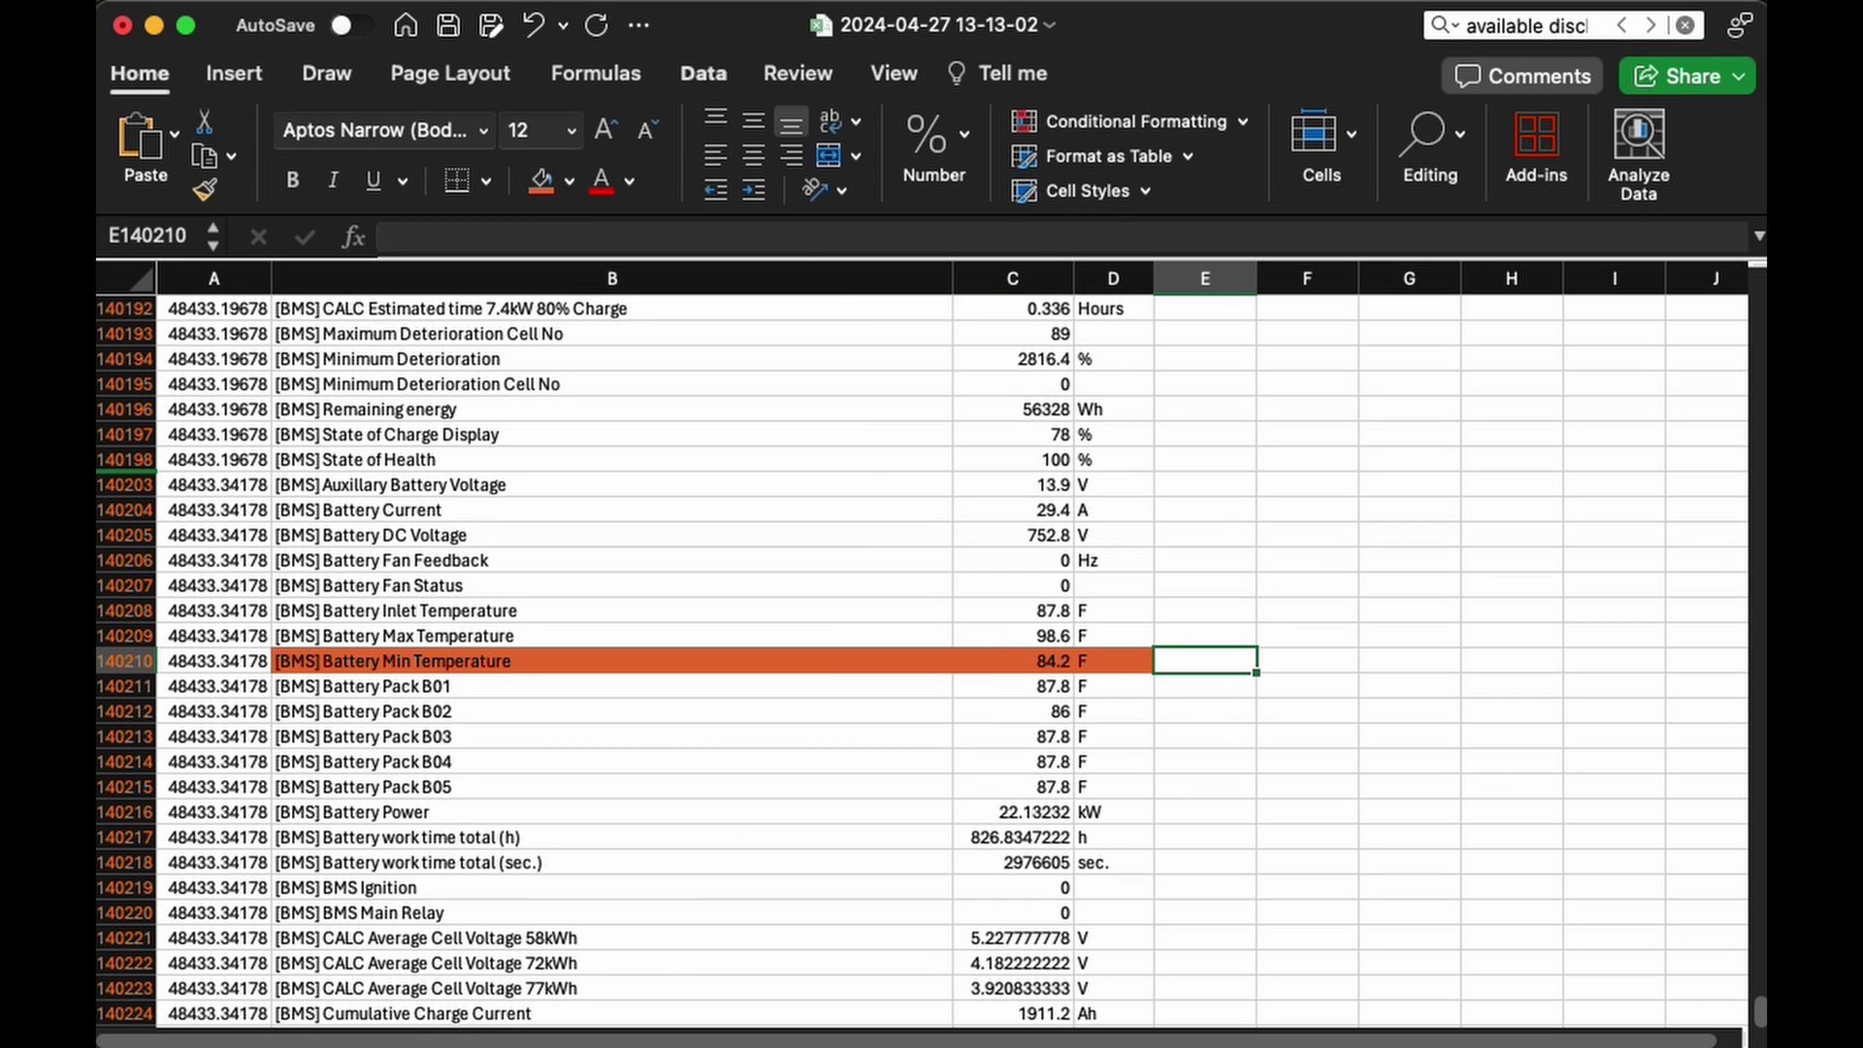
Find the next Battery Min Temperature match in row 140253 and fill cells A140253:C140253 yellow
key("Return")
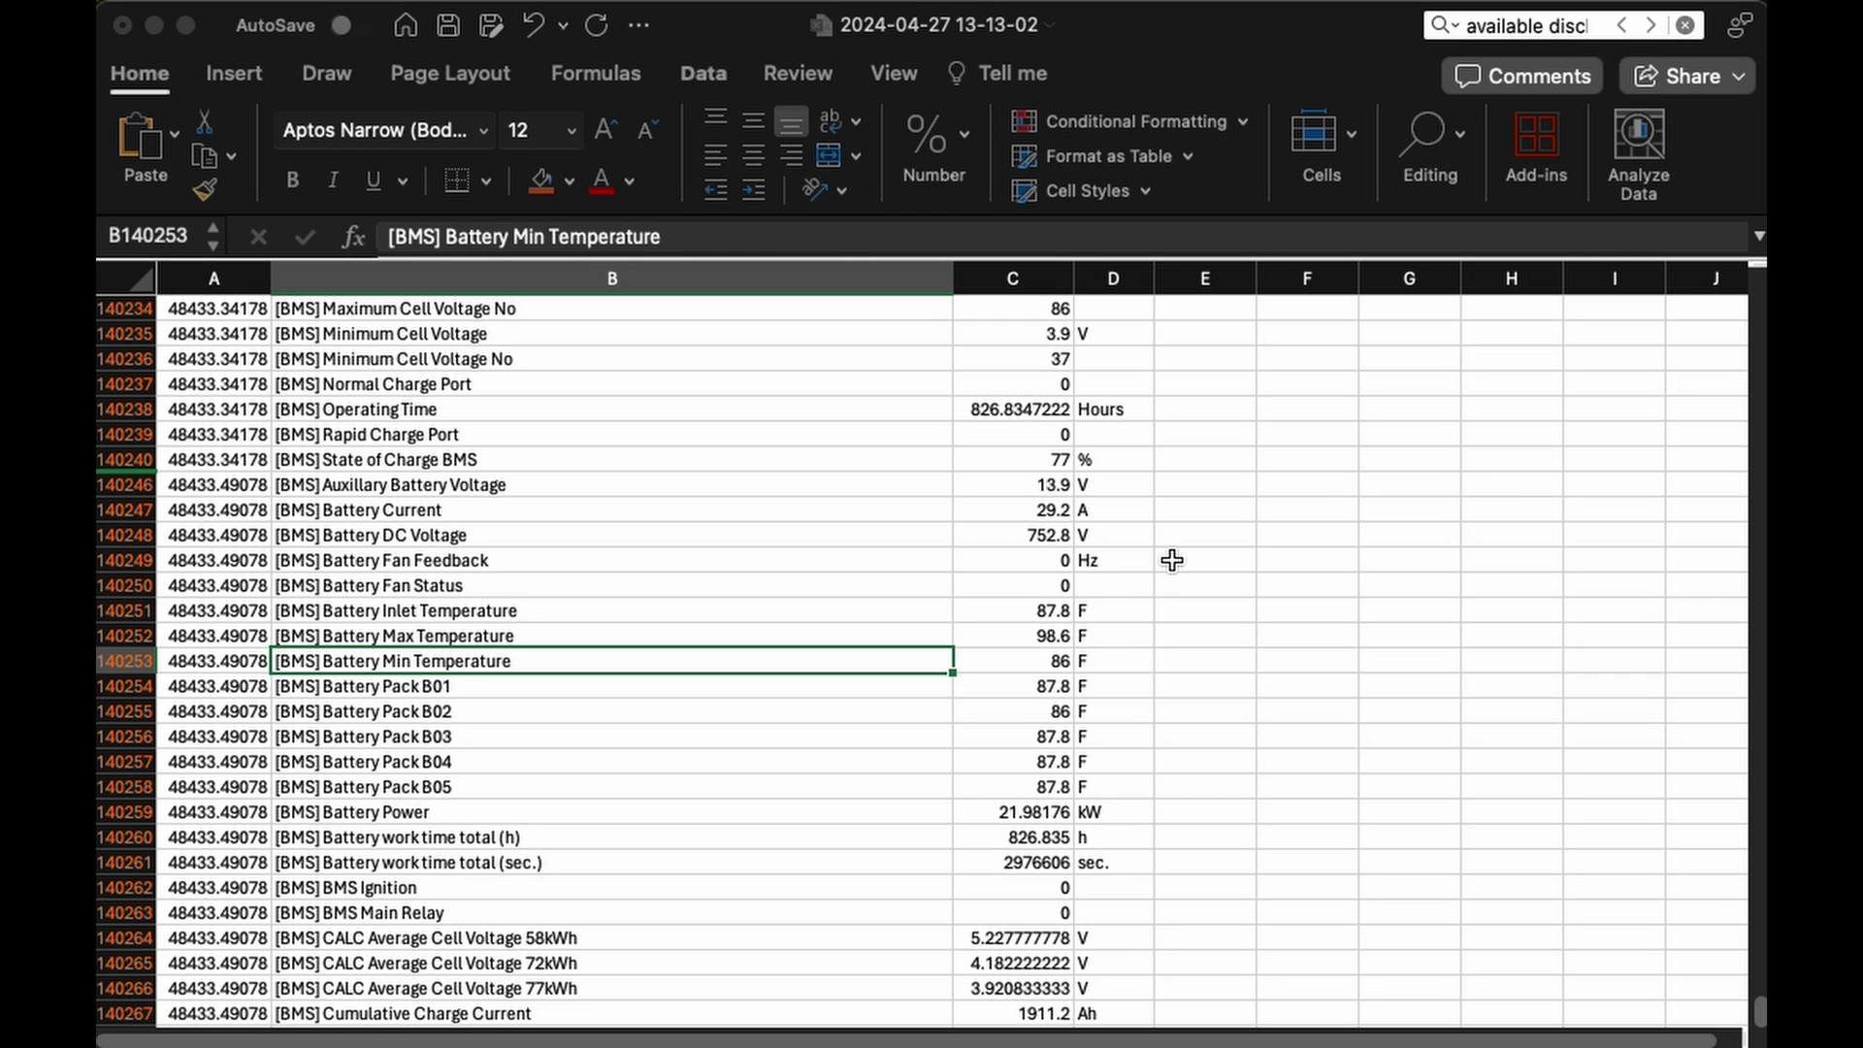
left_click(1004, 660)
left_click_drag(184, 660, 1031, 659)
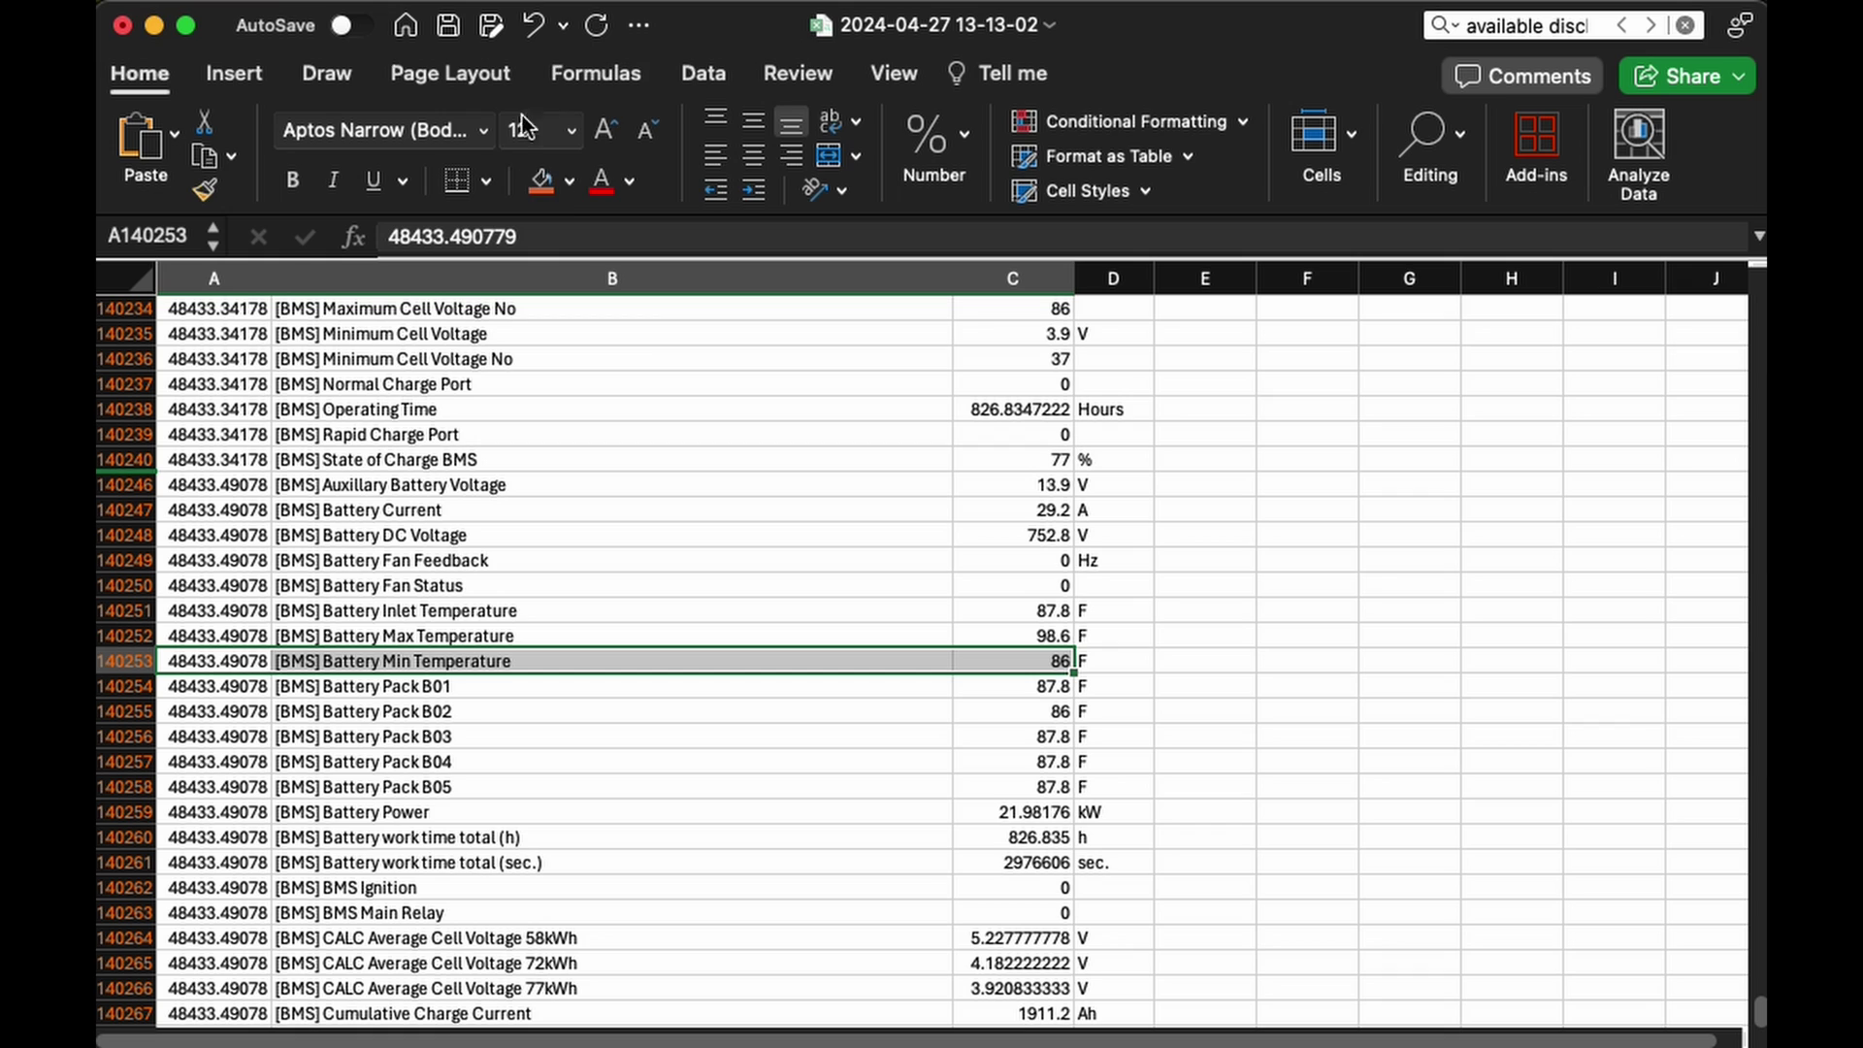
left_click(578, 182)
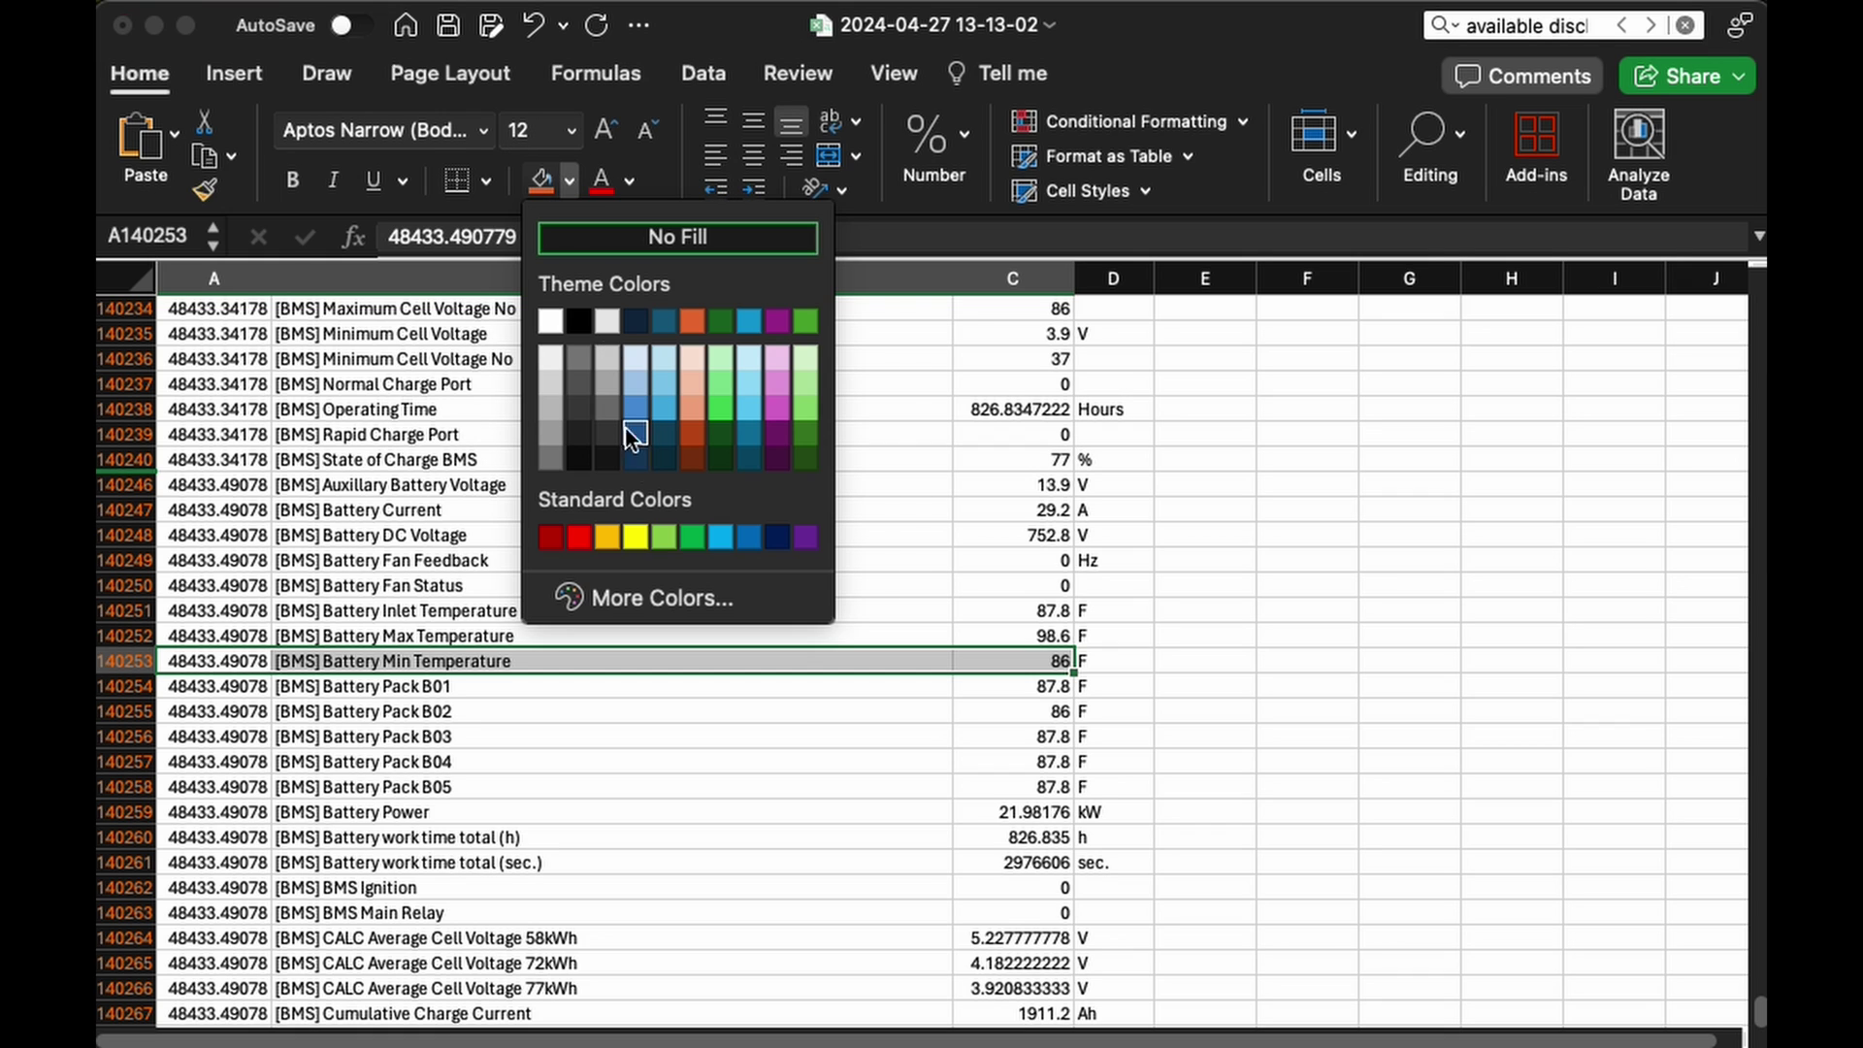
left_click(639, 542)
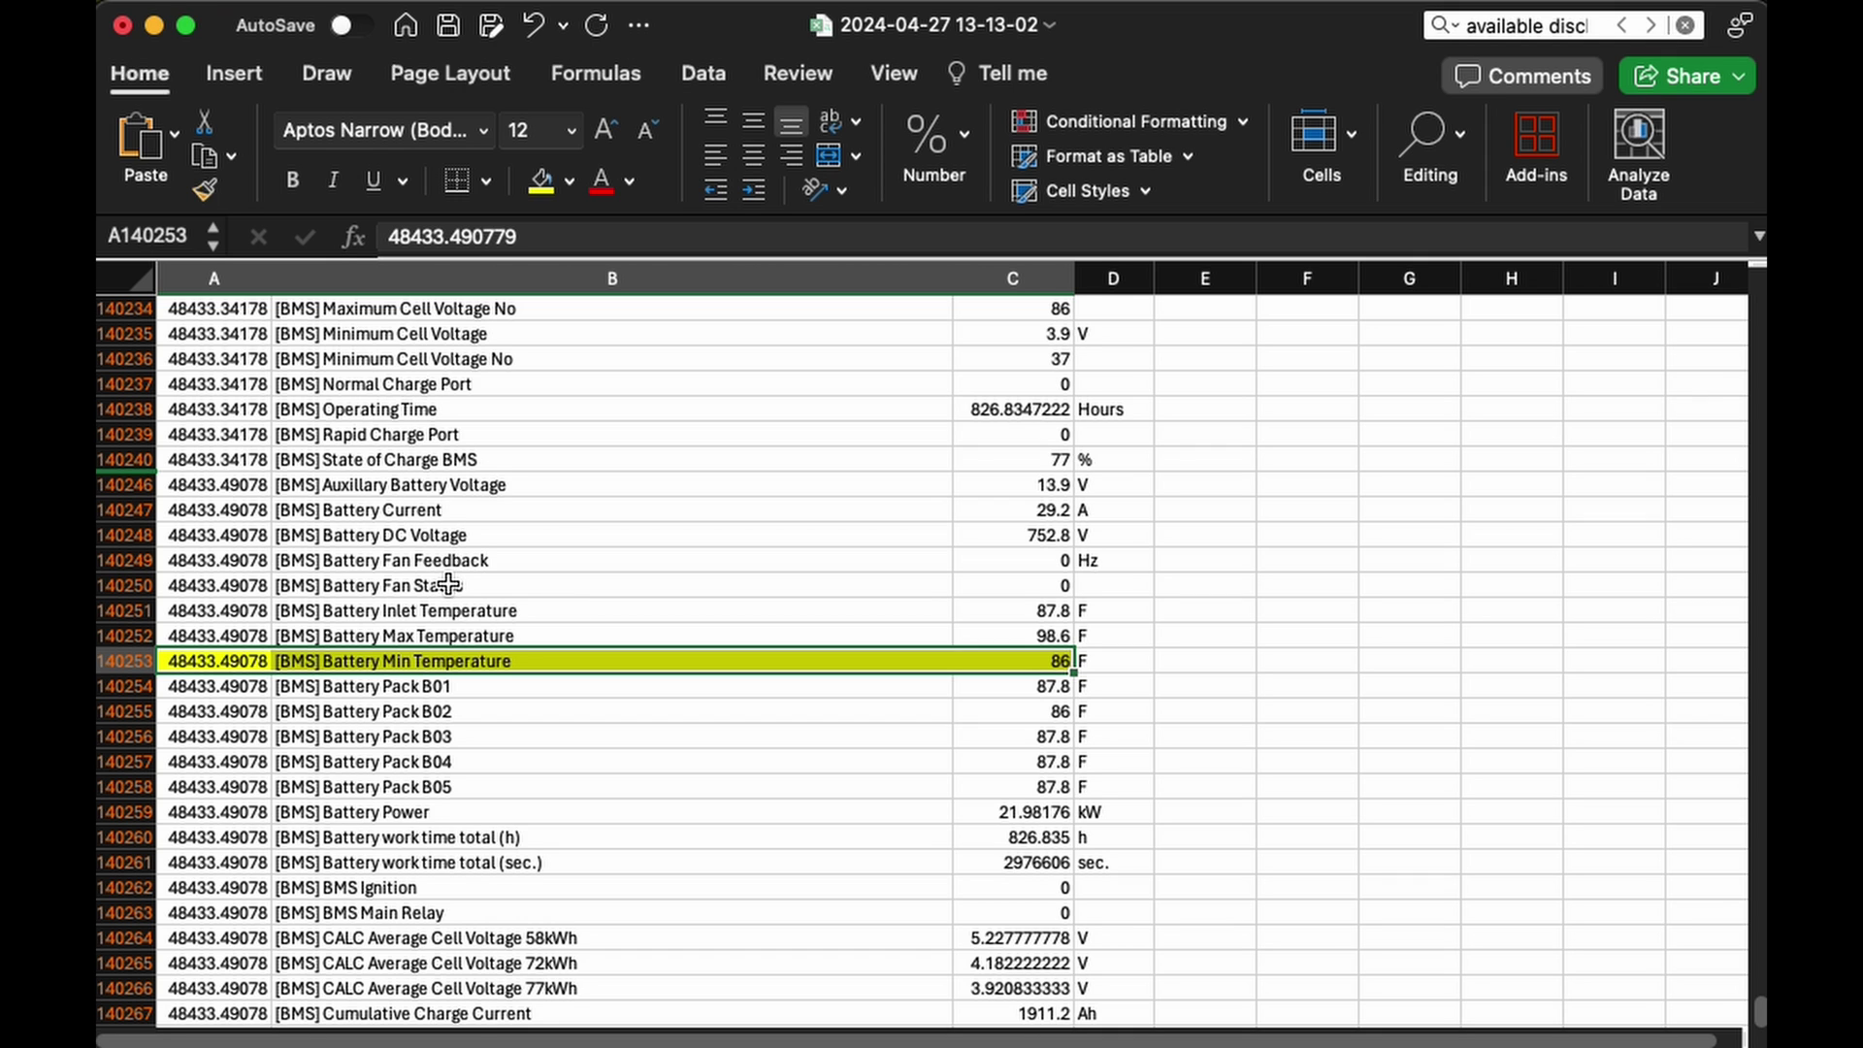
Compare the two highlighted minimum temperature rows, and locate and select the Available Discharge Power label and value in row 140292
scroll(456, 583, "up", 5)
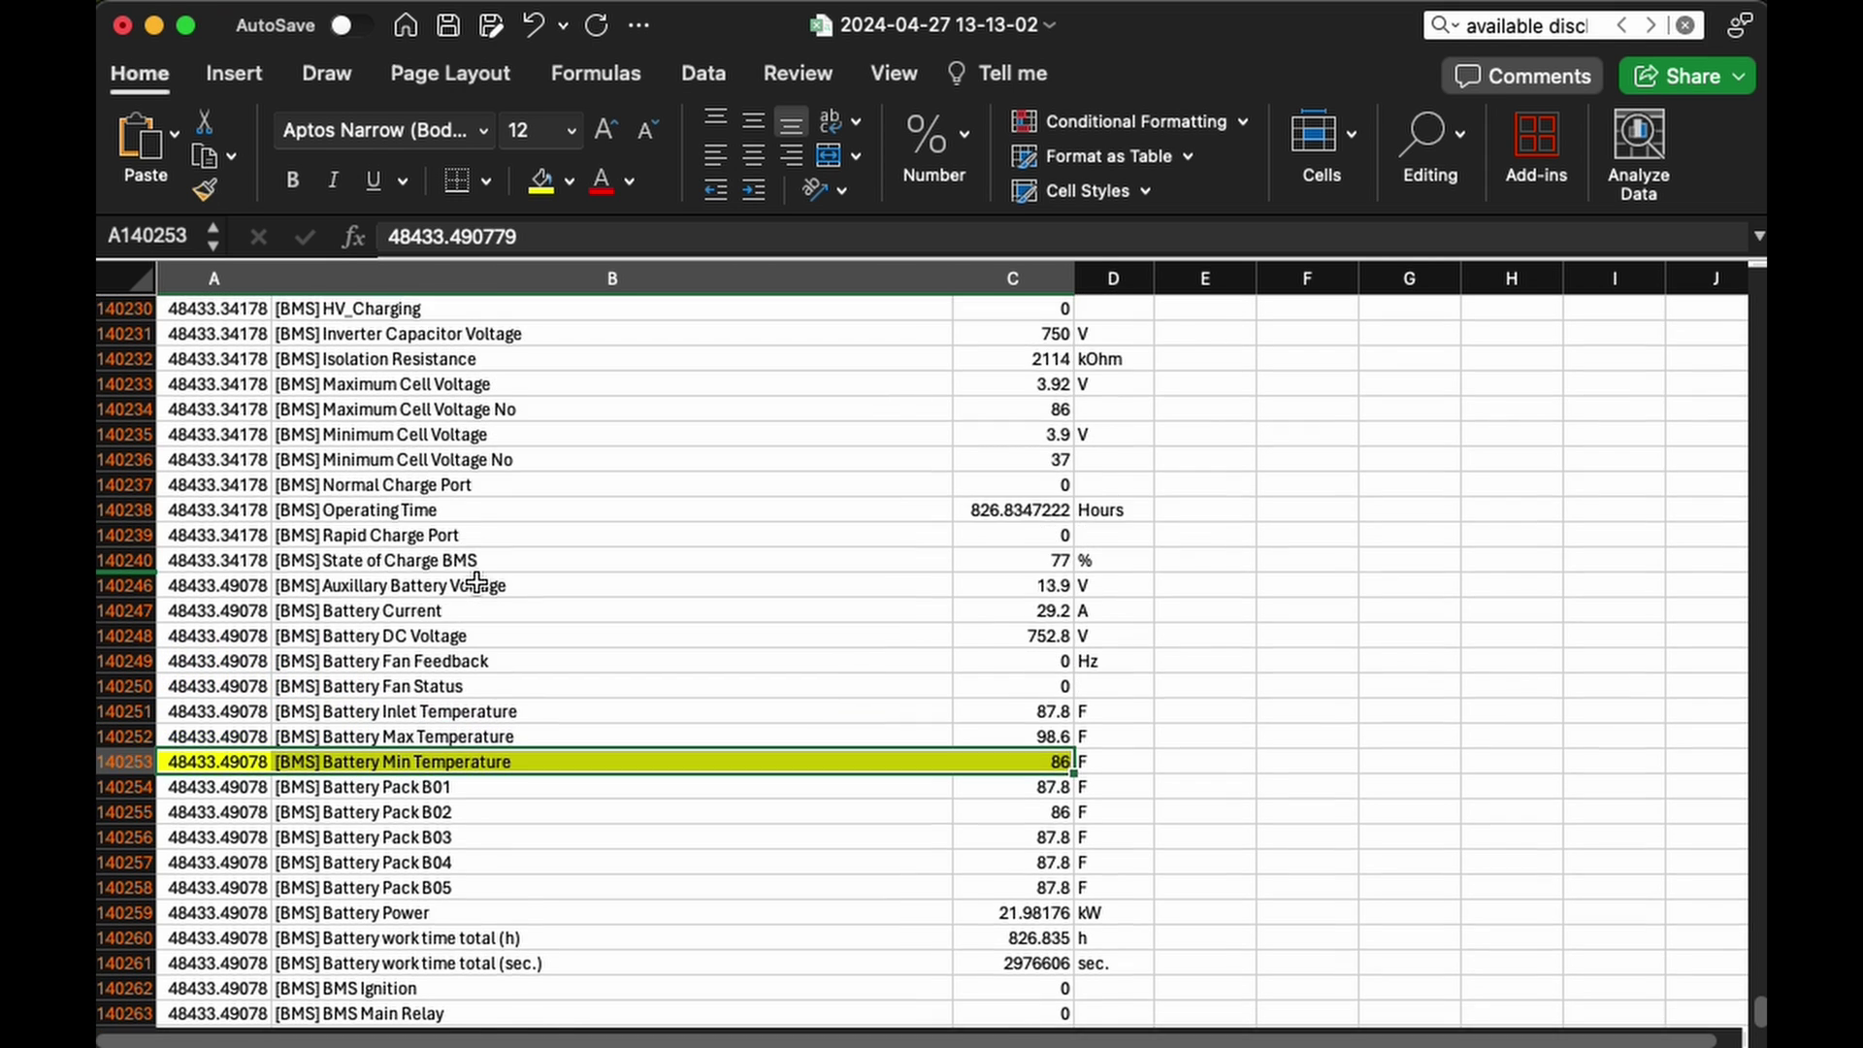
scroll(478, 583, "up", 15)
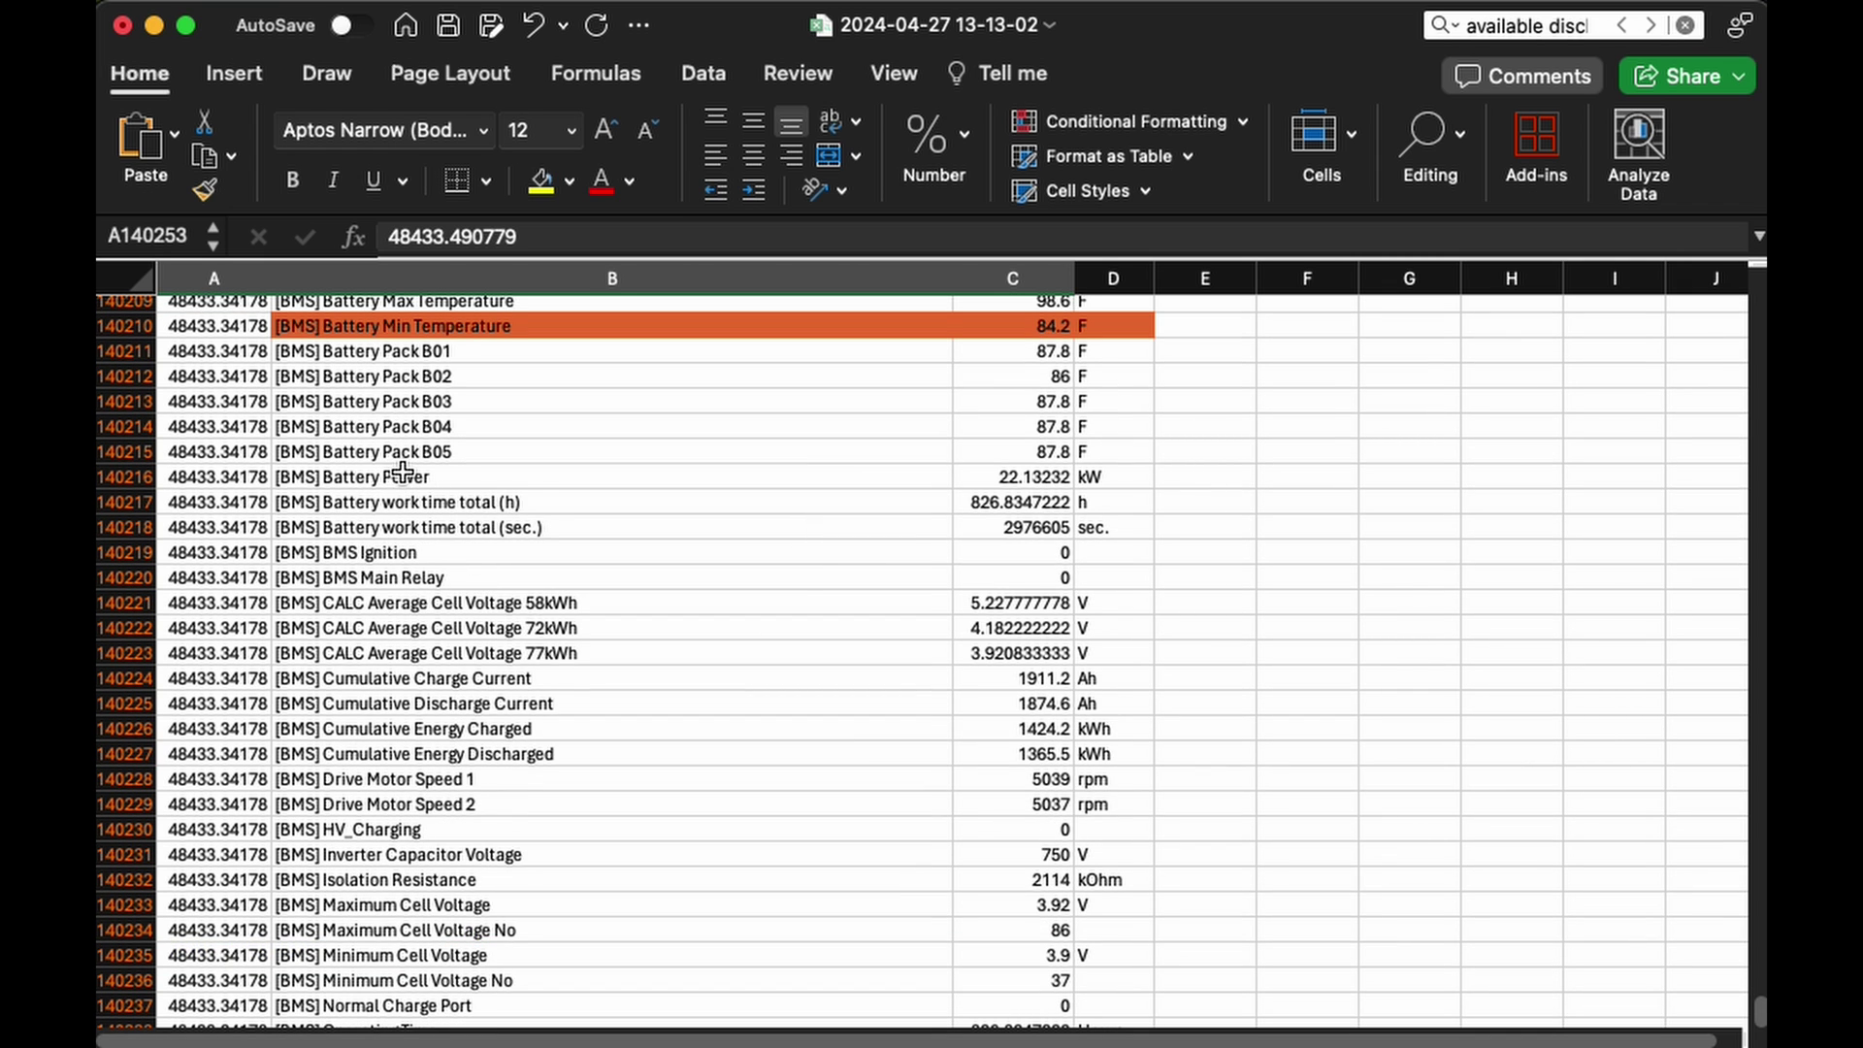
scroll(545, 506, "down", 20)
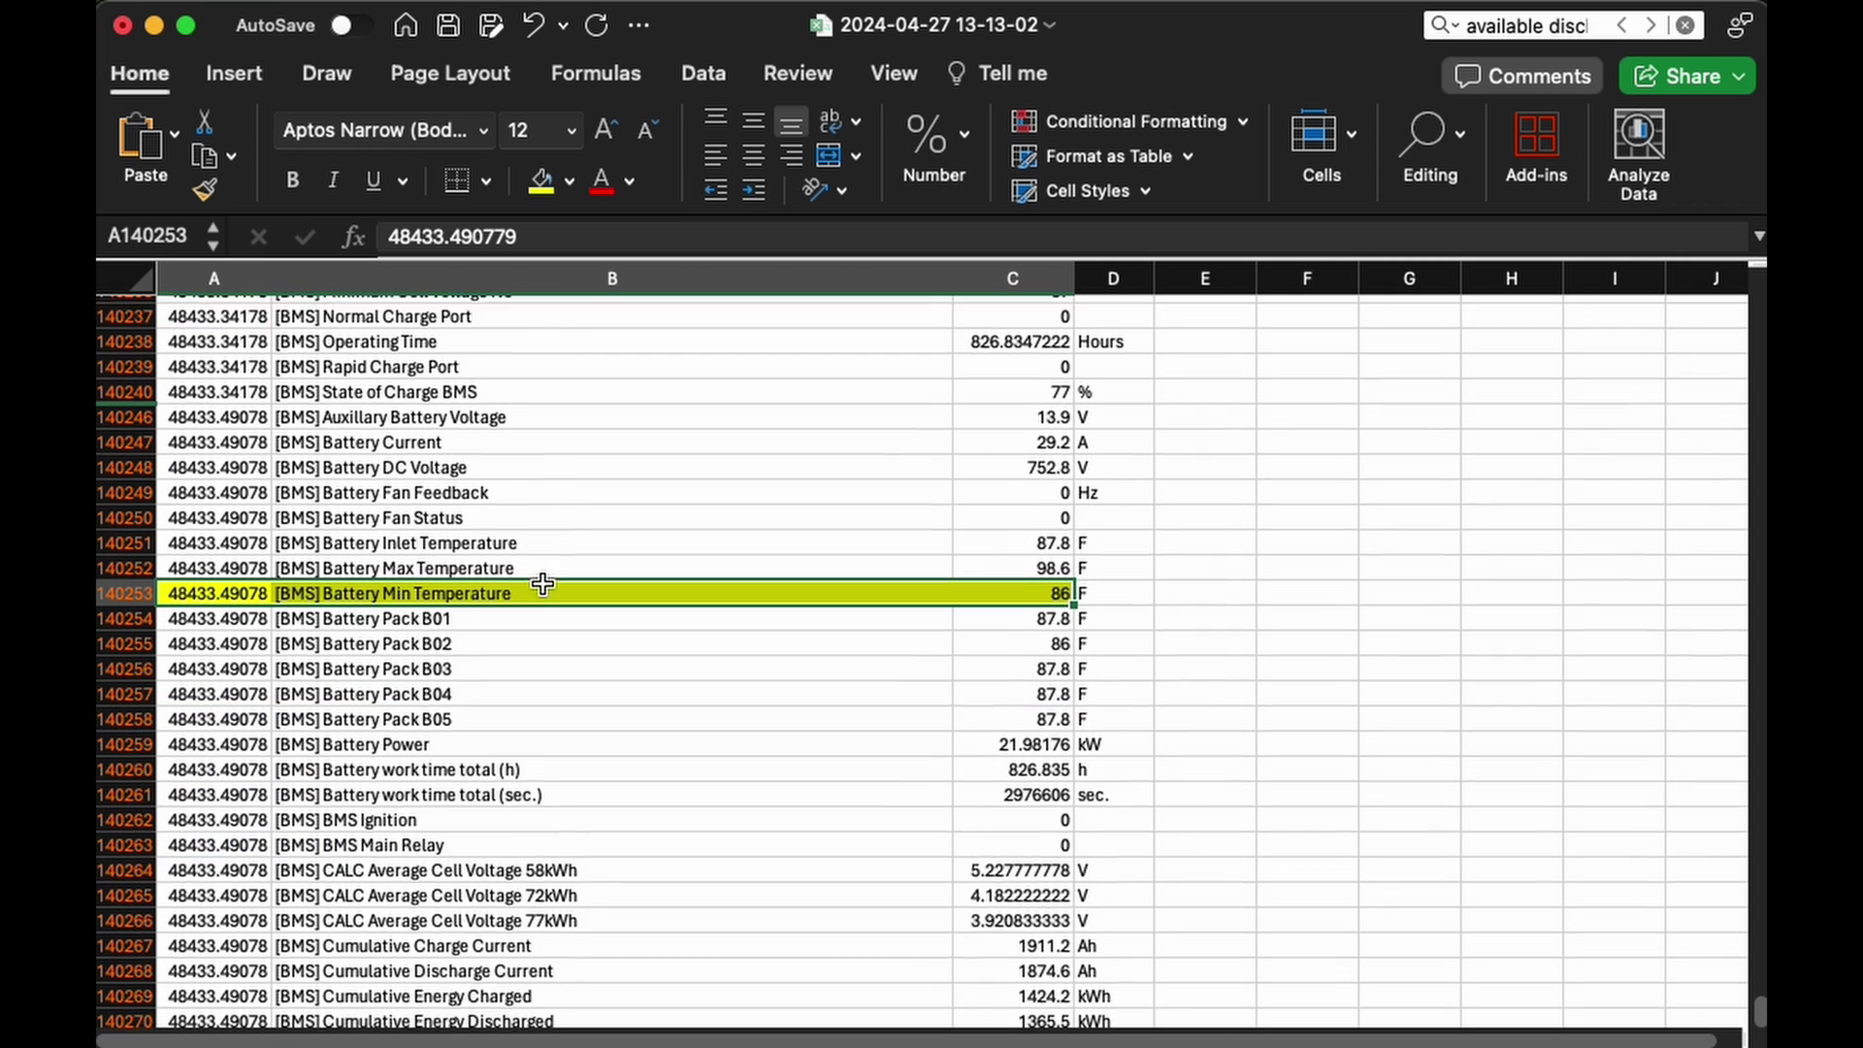
scroll(537, 602, "down", 7)
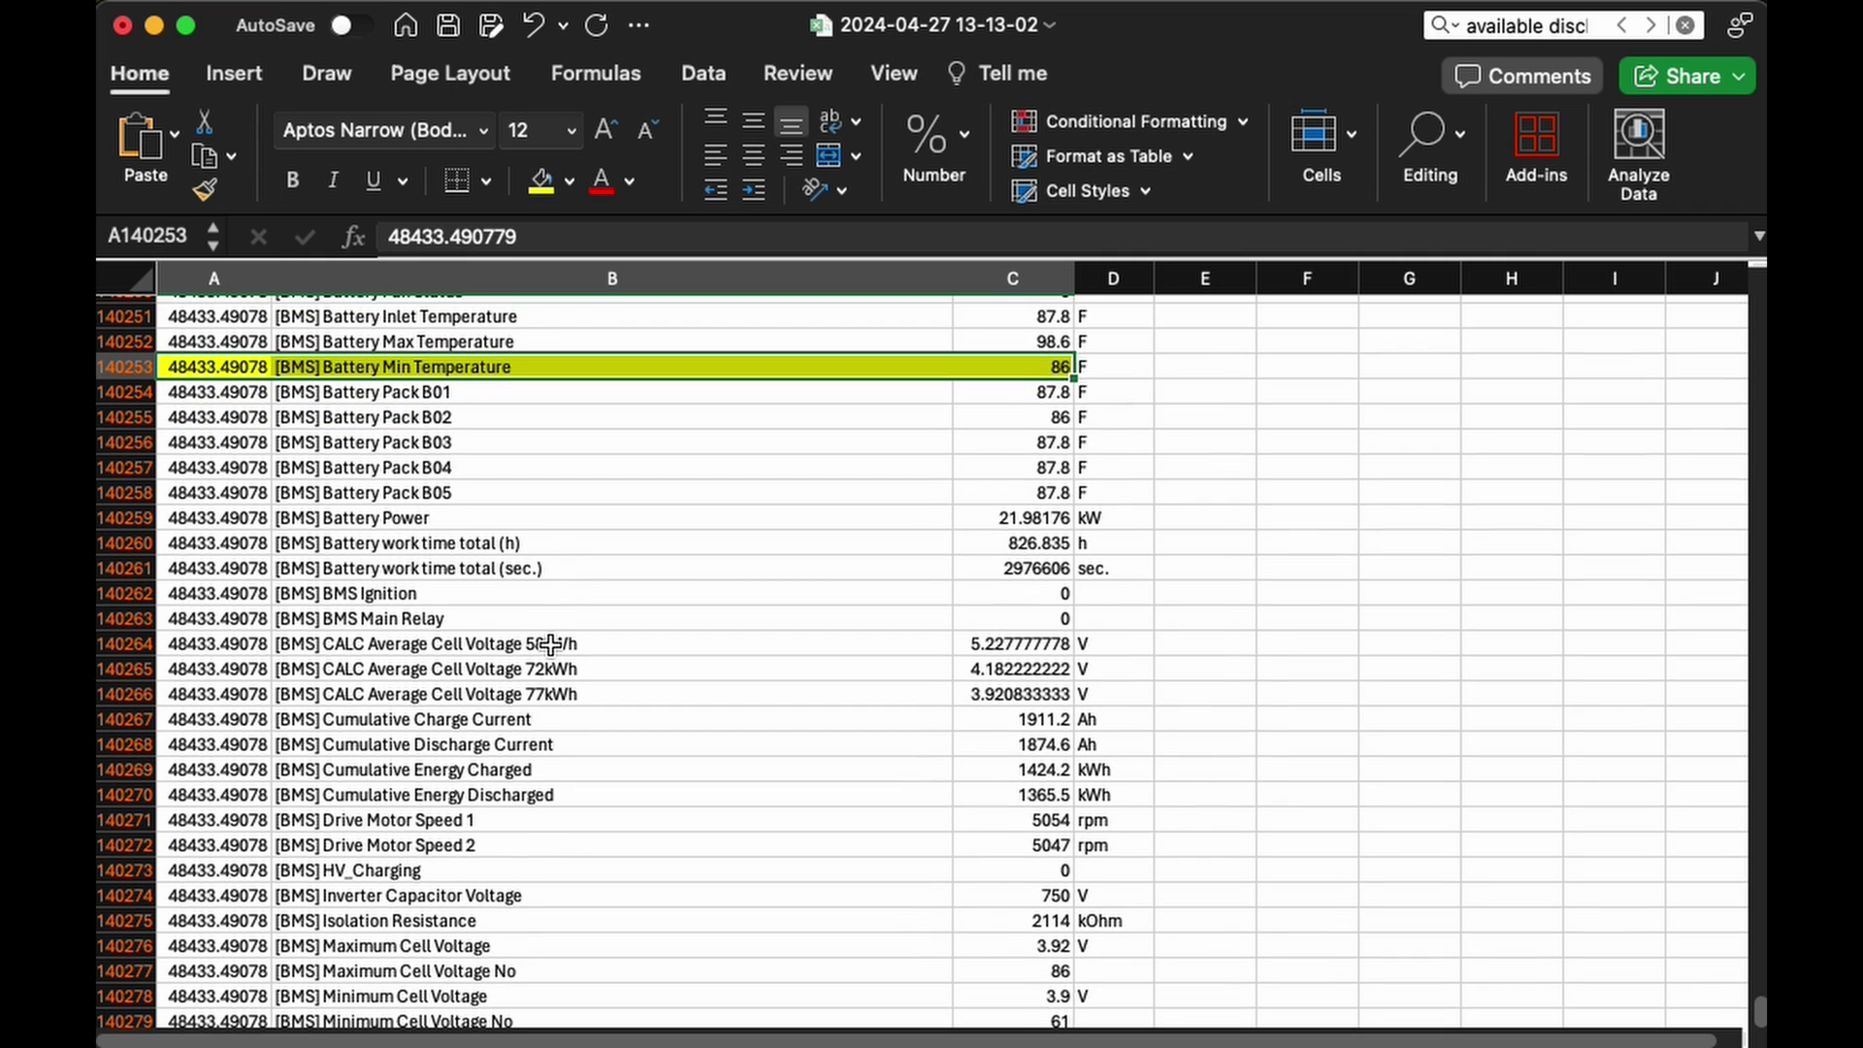
scroll(476, 752, "down", 3)
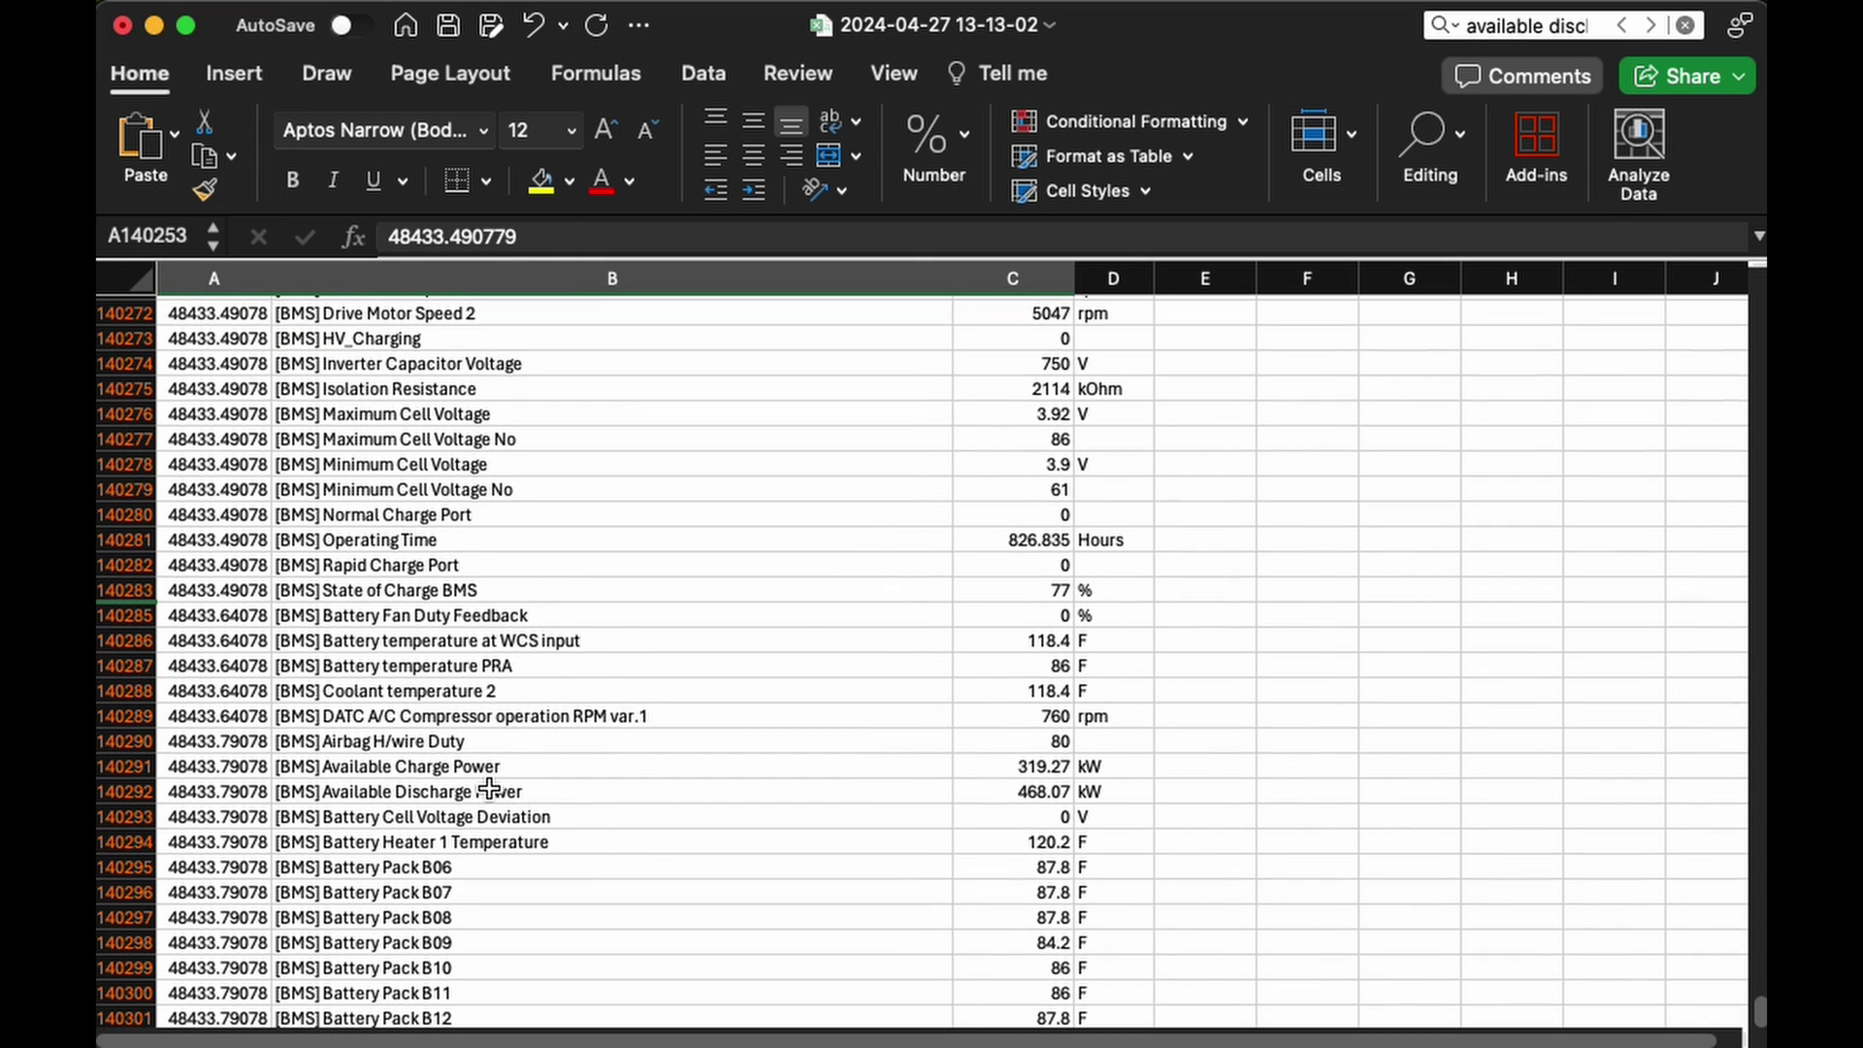
left_click(490, 791)
left_click_drag(1063, 793, 598, 781)
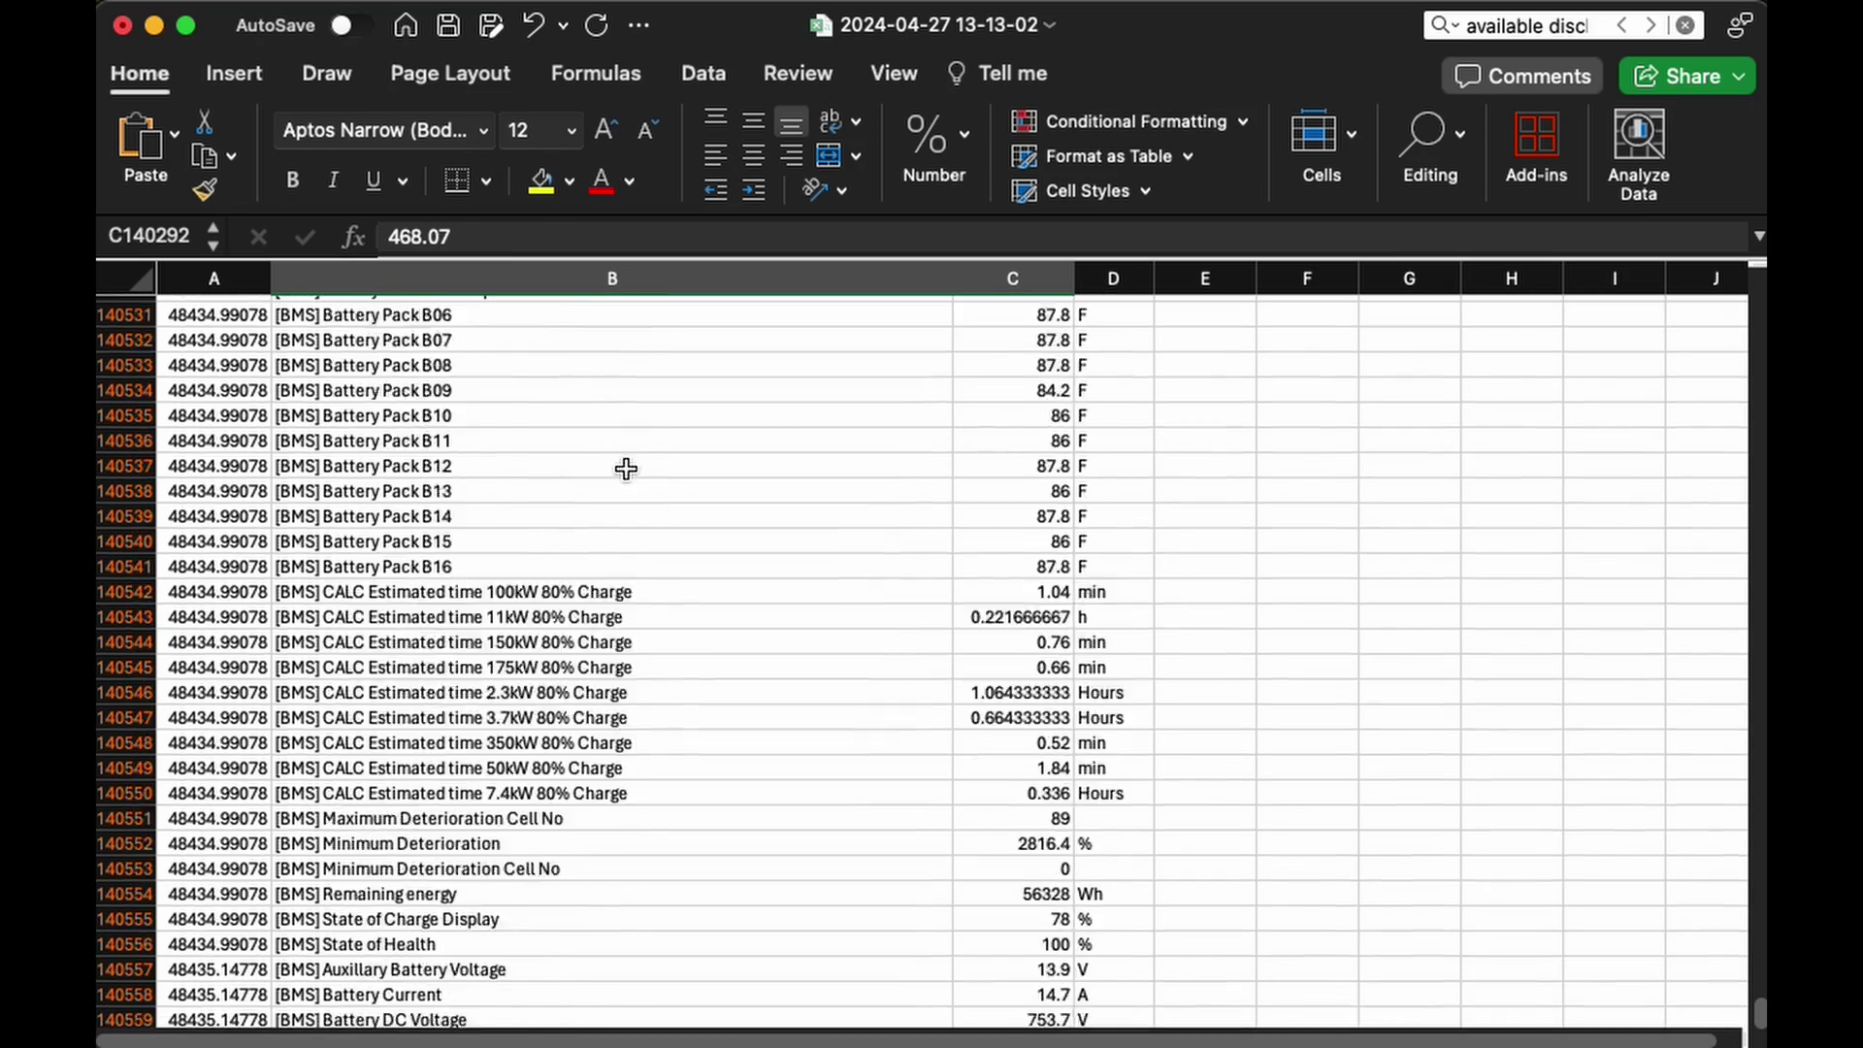
scroll(591, 462, "up", 10)
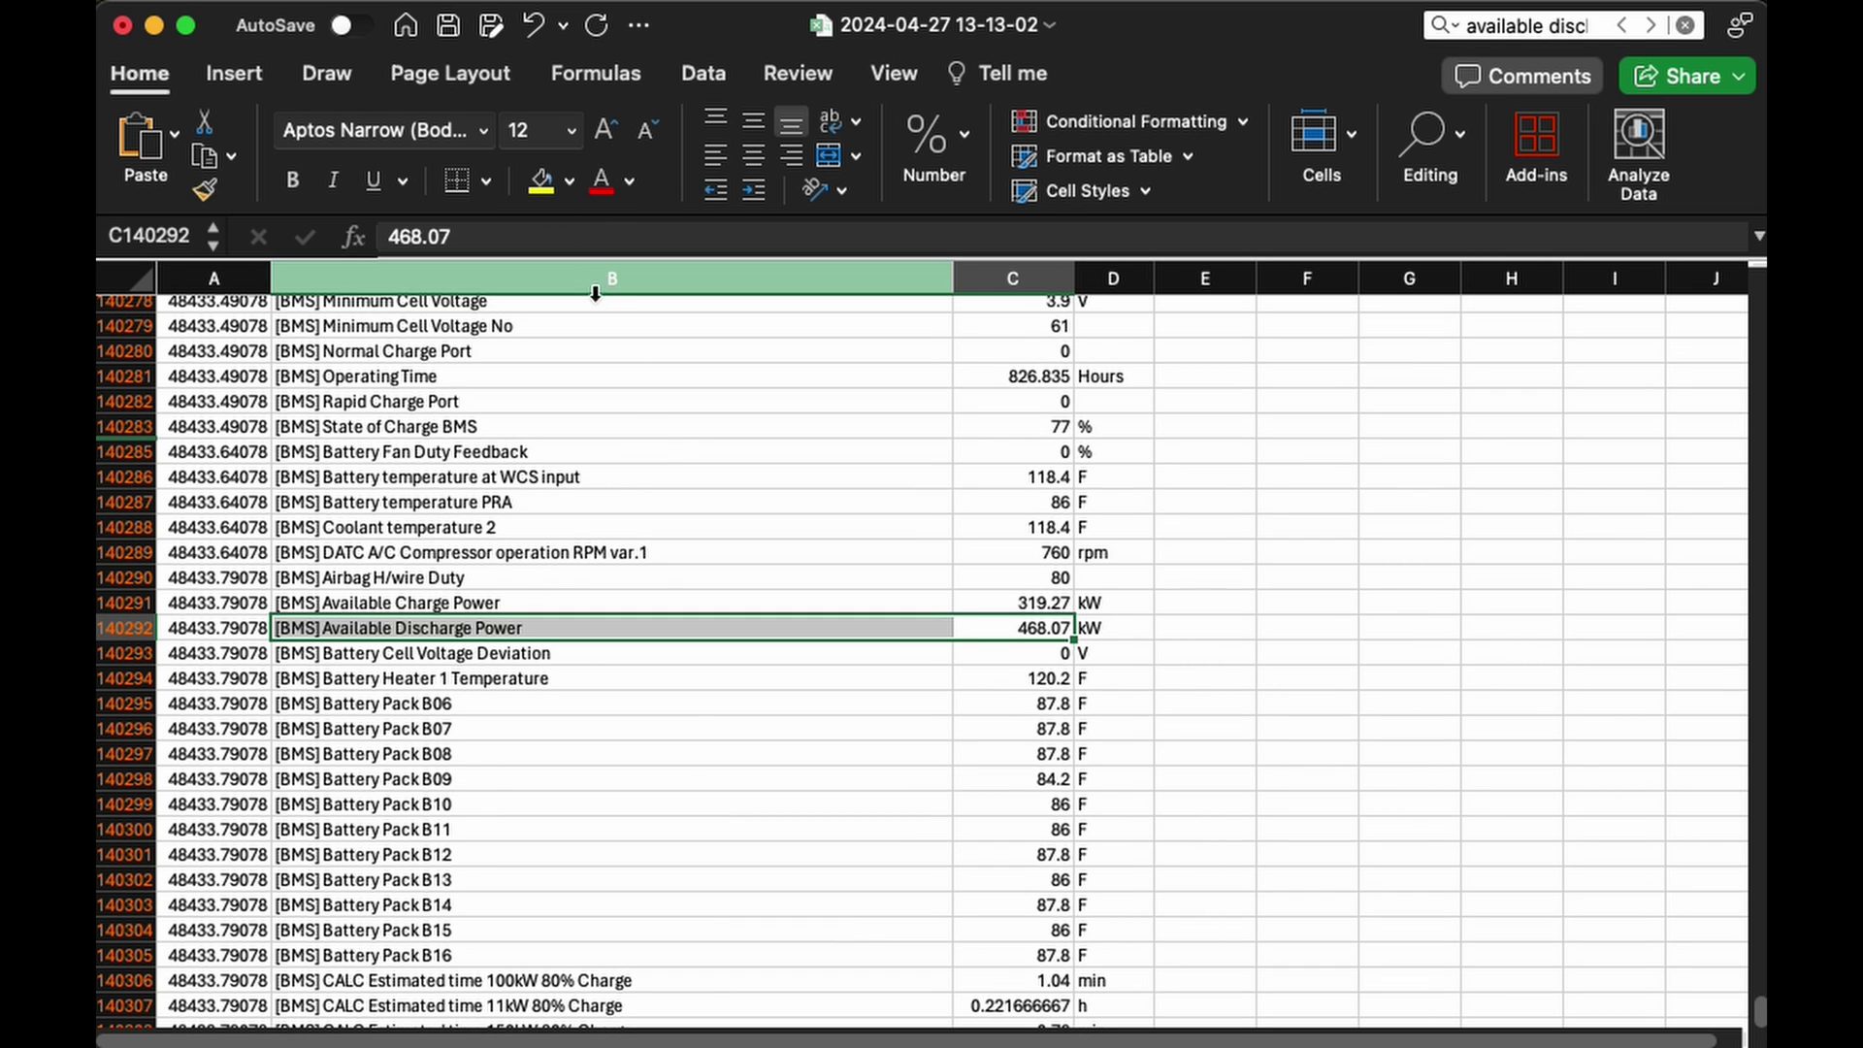
scroll(514, 571, "up", 1)
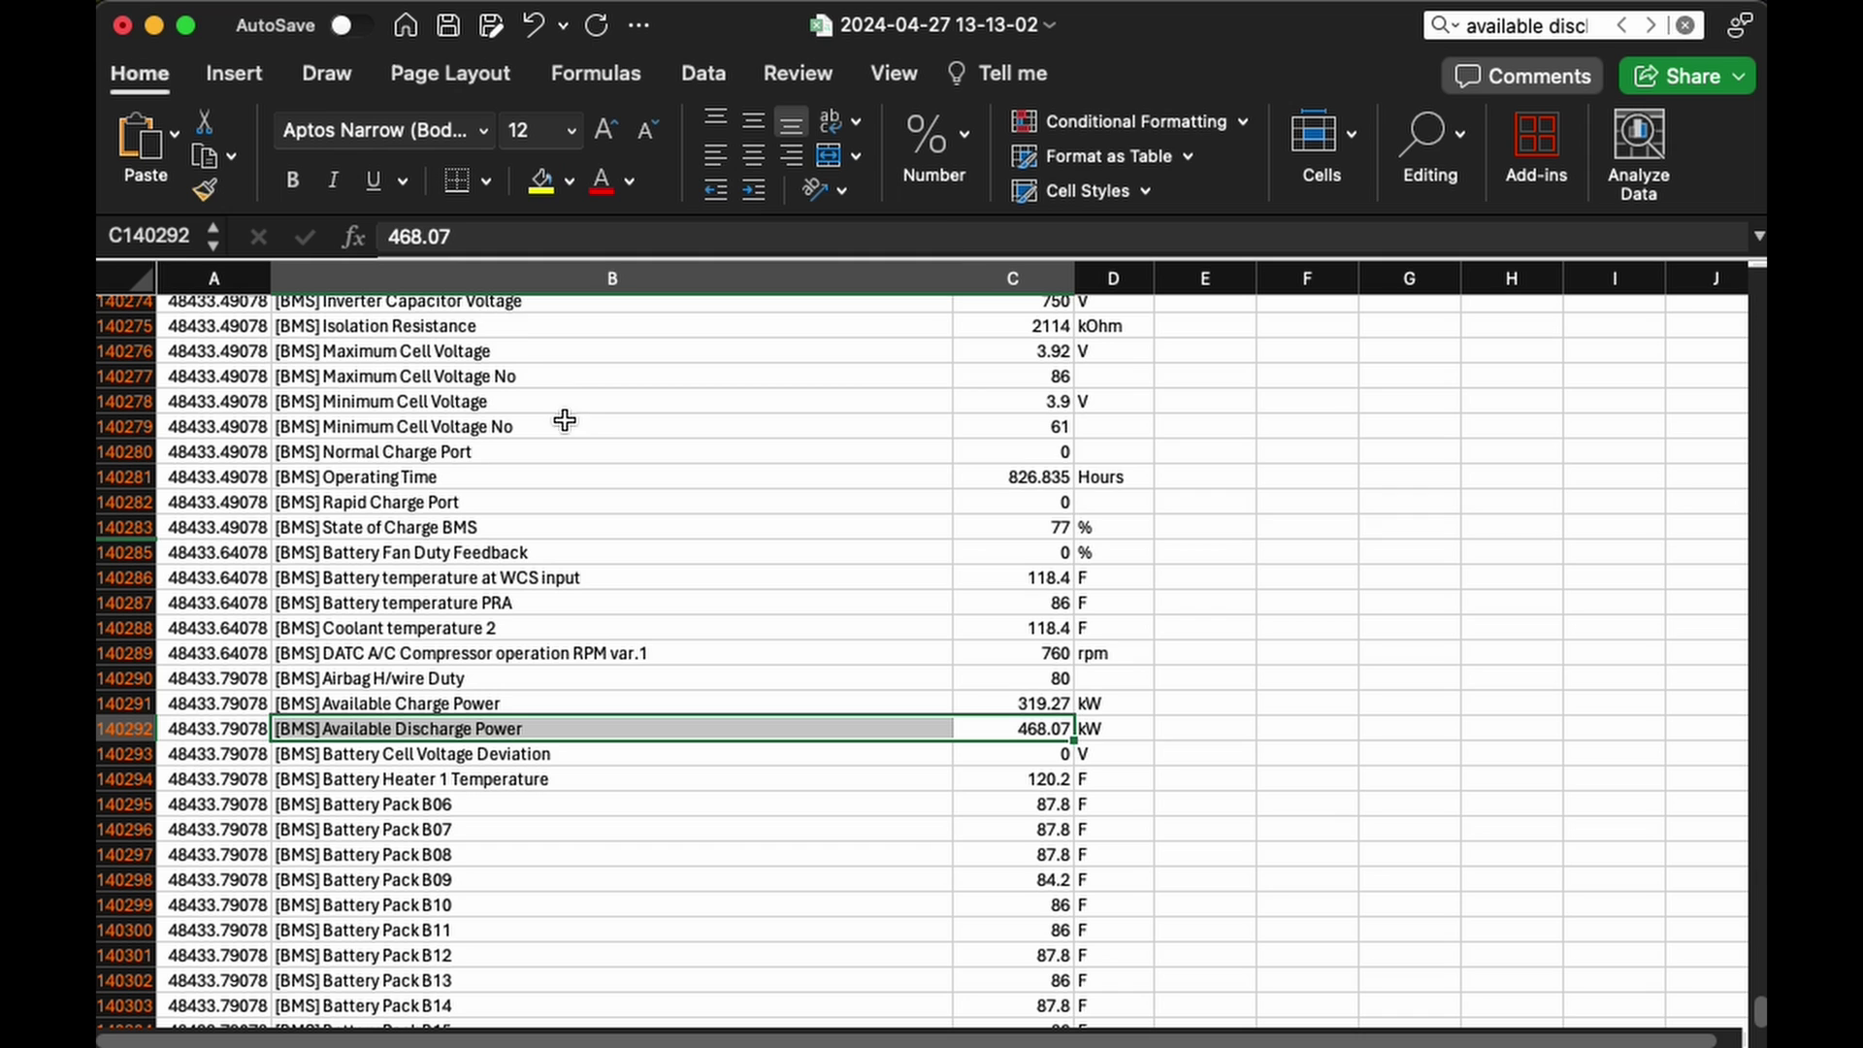
Select the entire sheet and clear the existing filter on the PID column
left_click(126, 278)
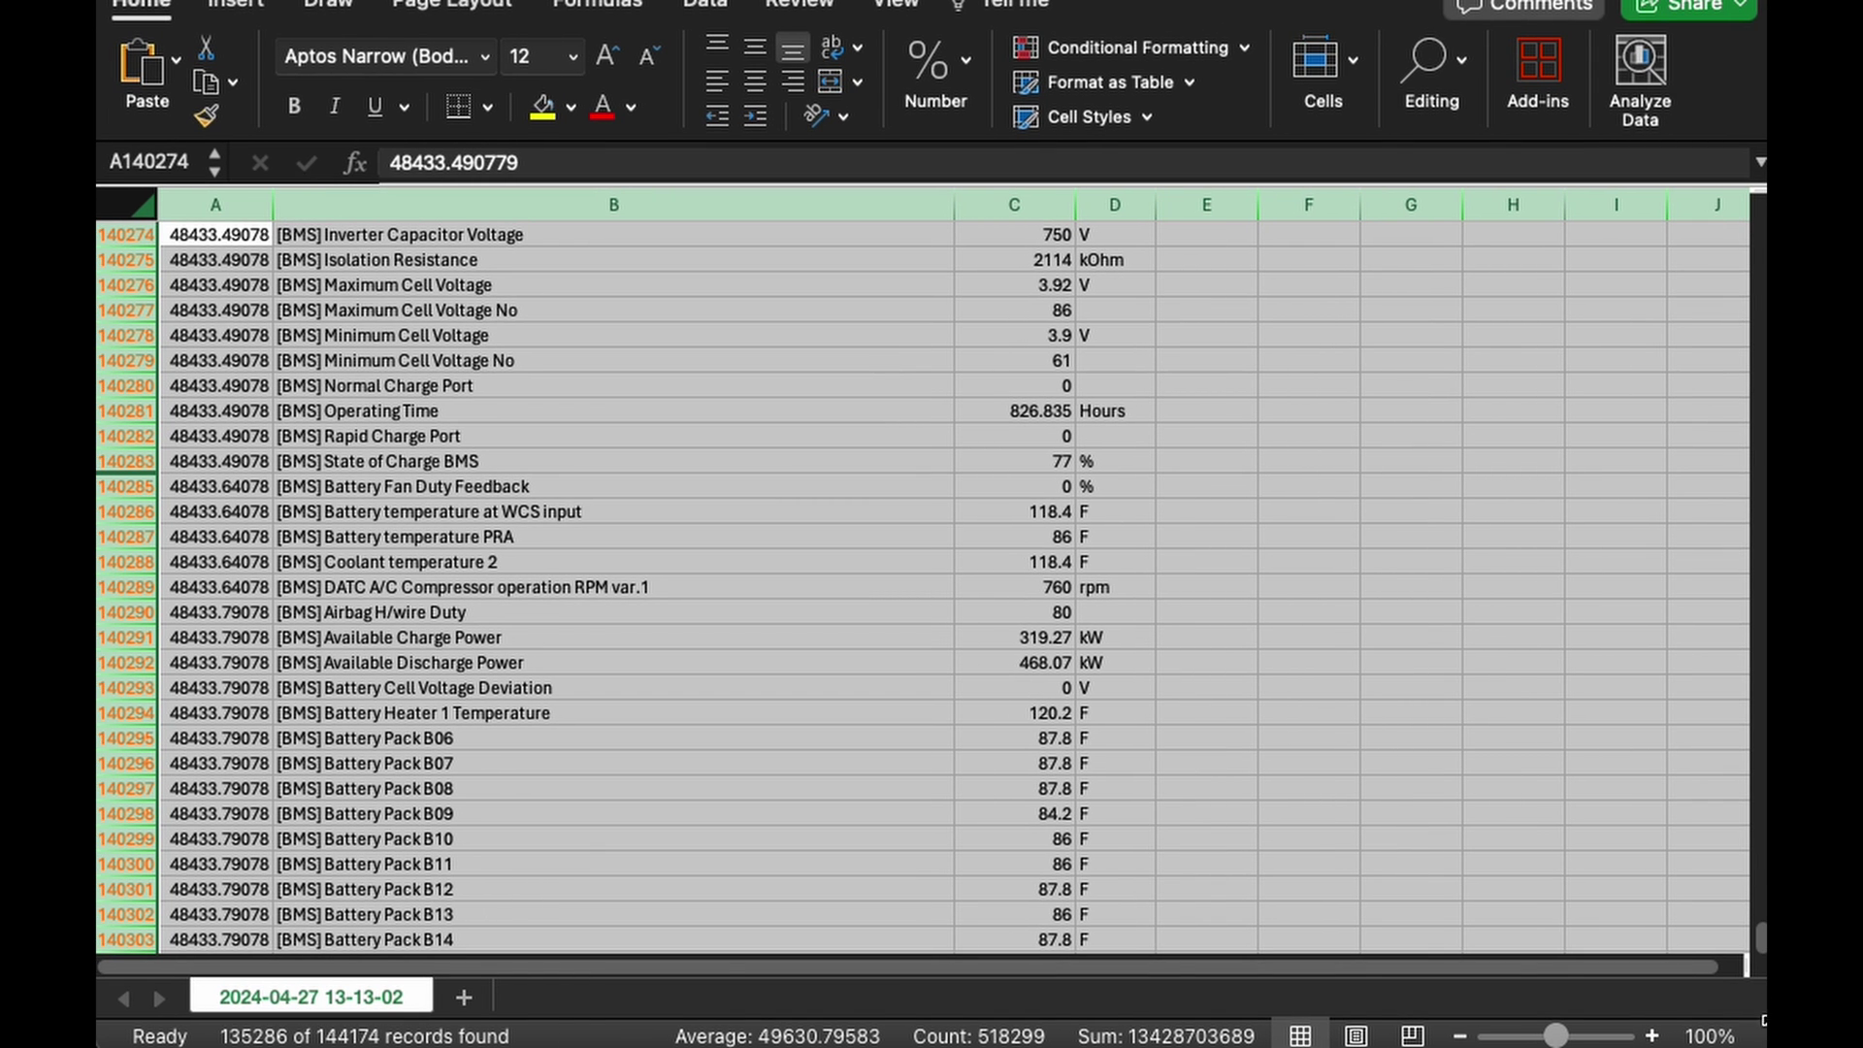
left_click_drag(1761, 936, 1756, 146)
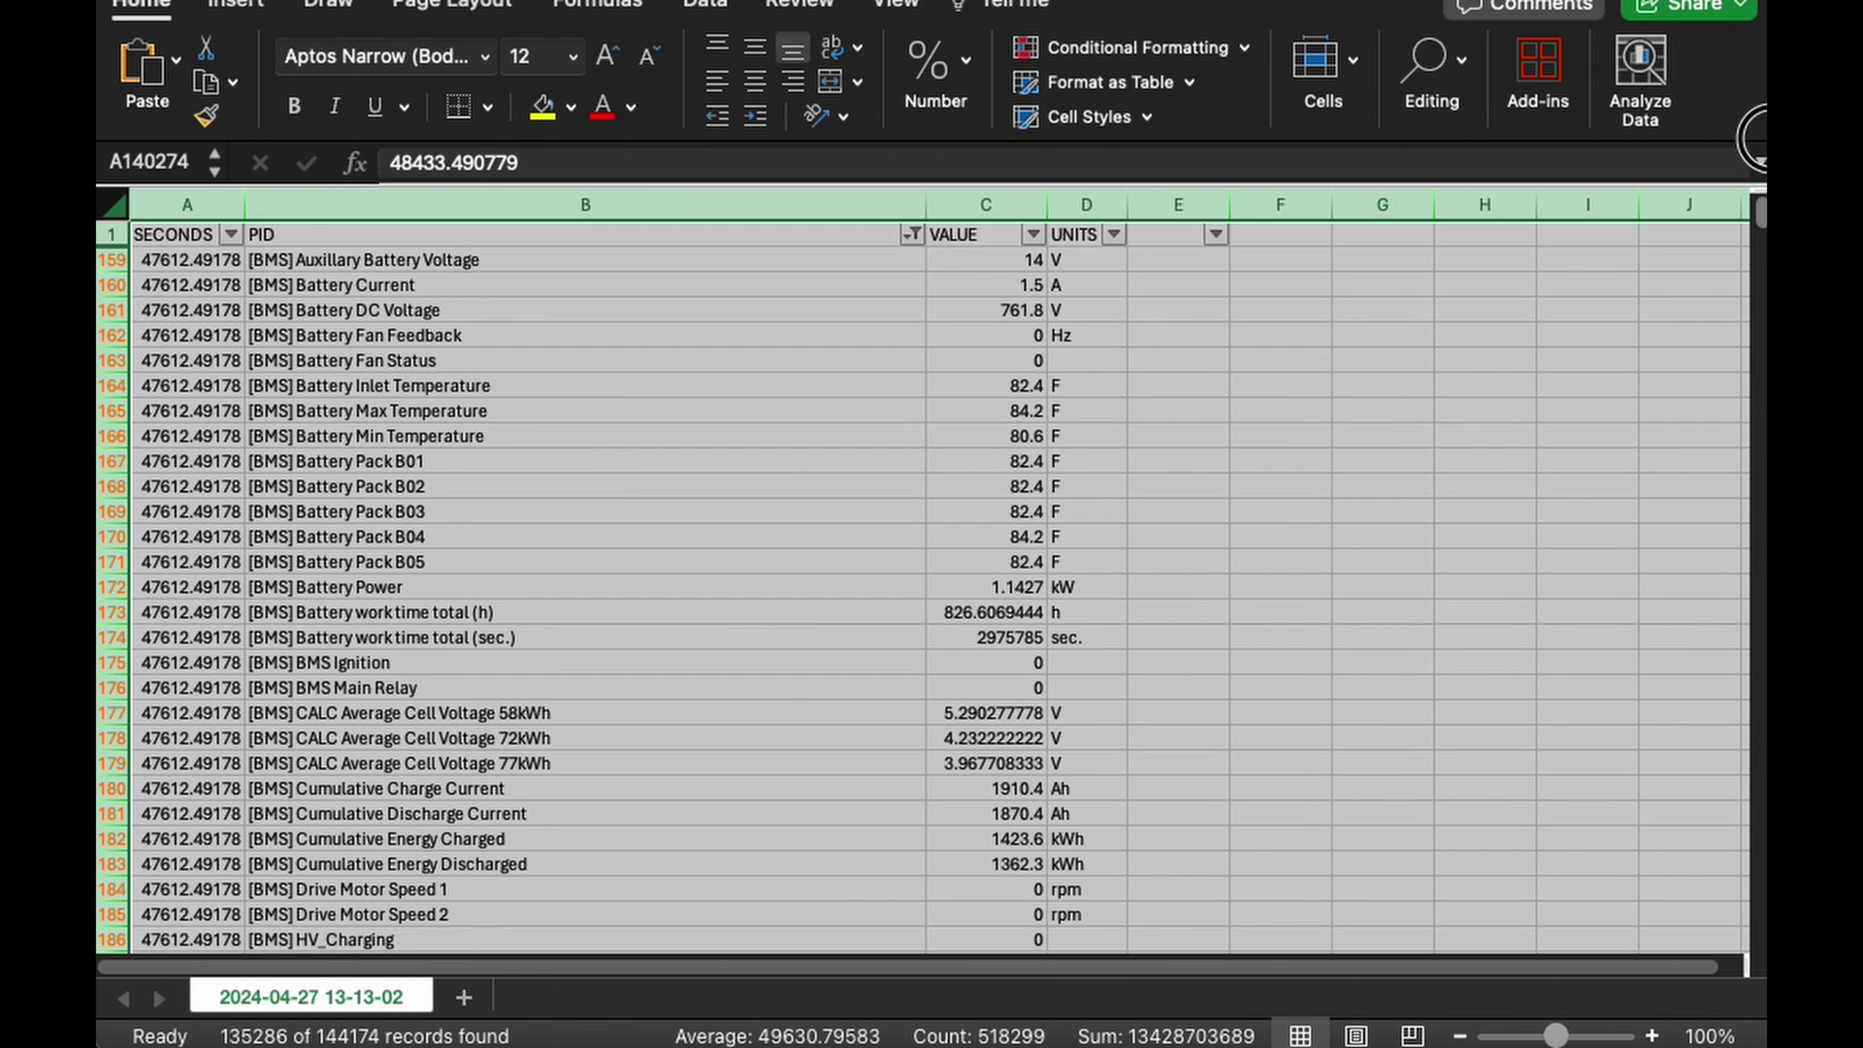
left_click(912, 234)
left_click(1352, 941)
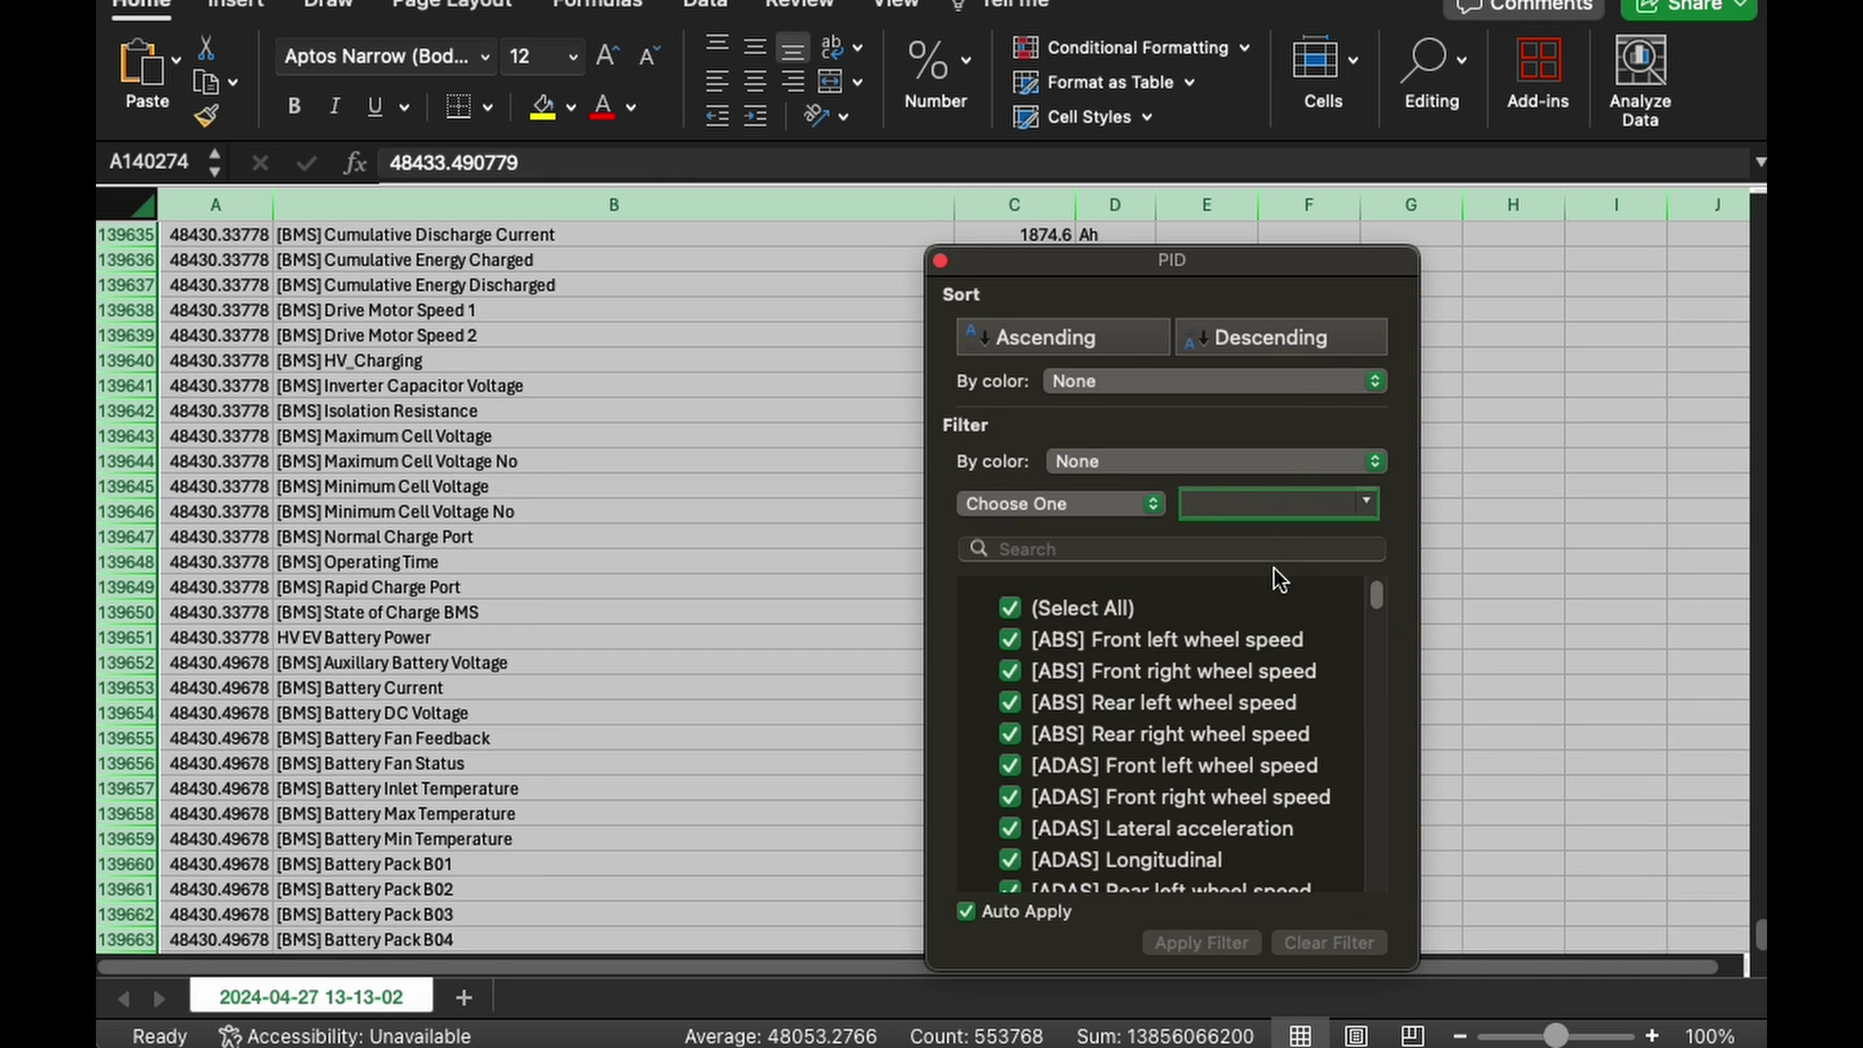
Filter the PID column to entries containing "available discharge power"
left_click(1138, 498)
left_click(1036, 775)
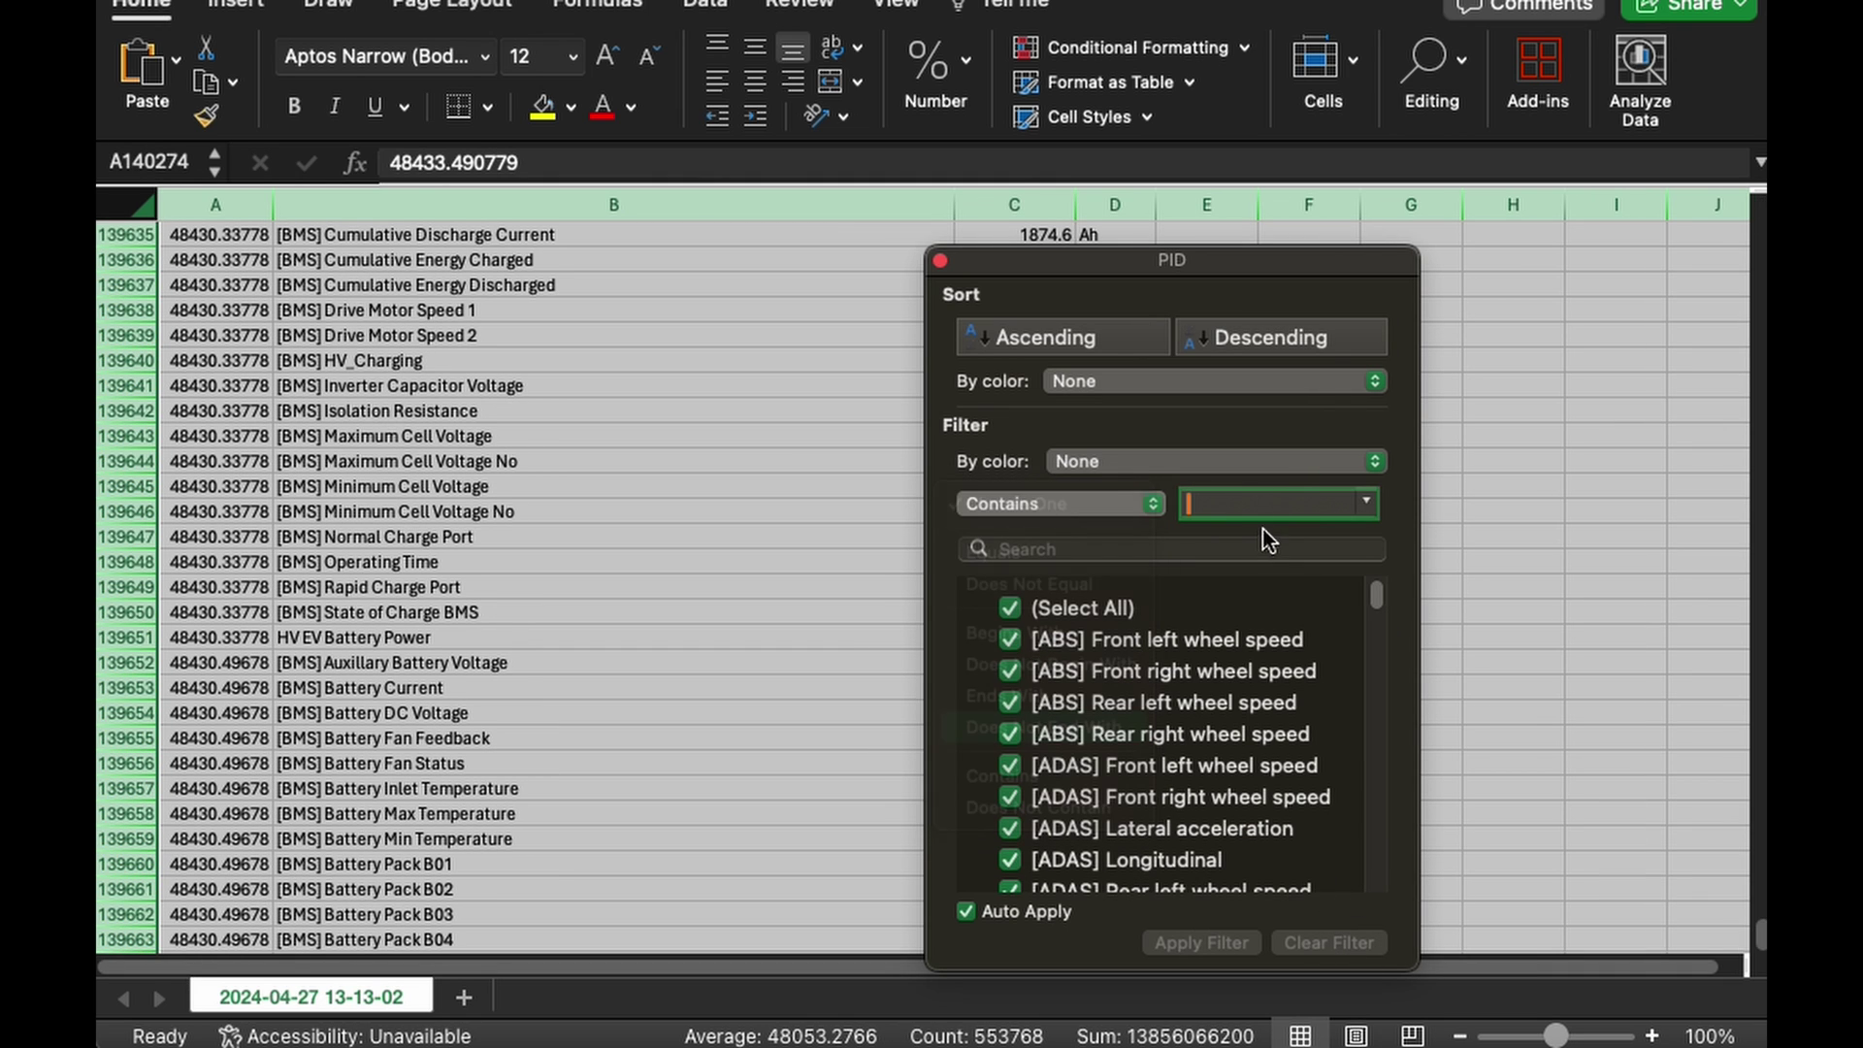
type("avai")
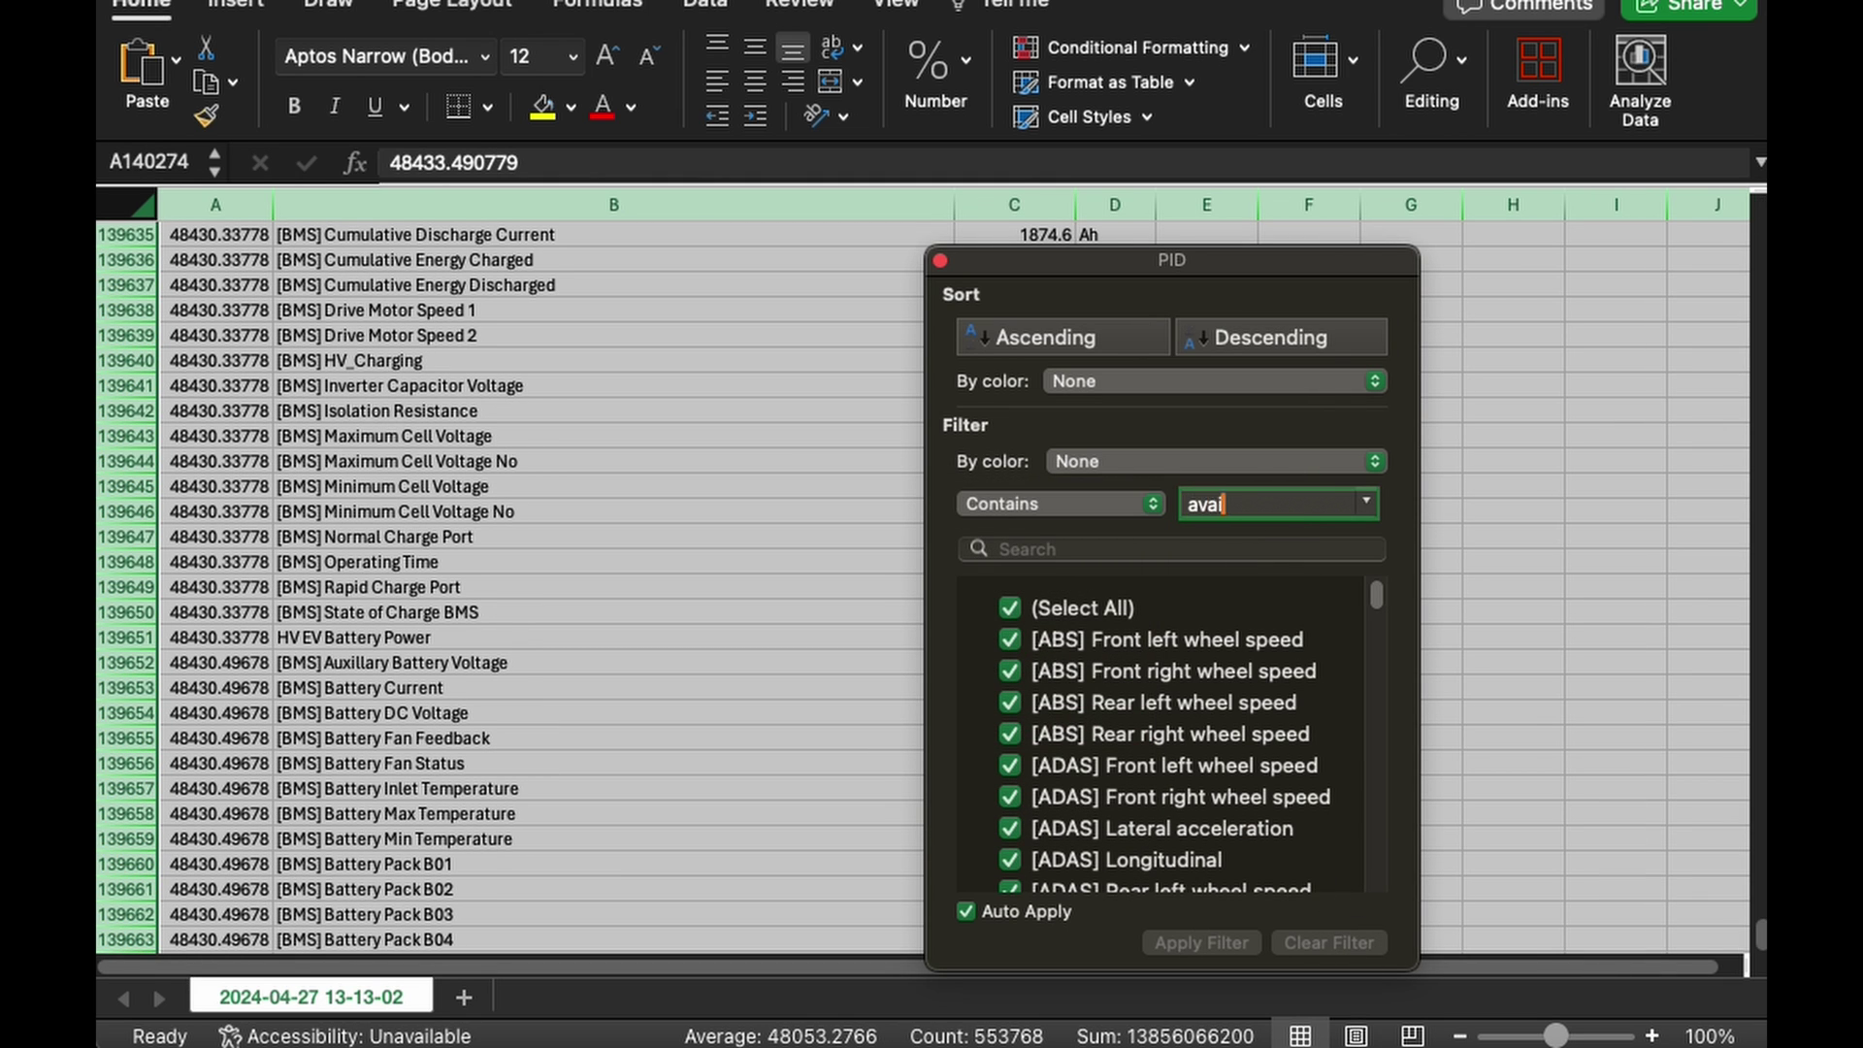
type("lable discharge power")
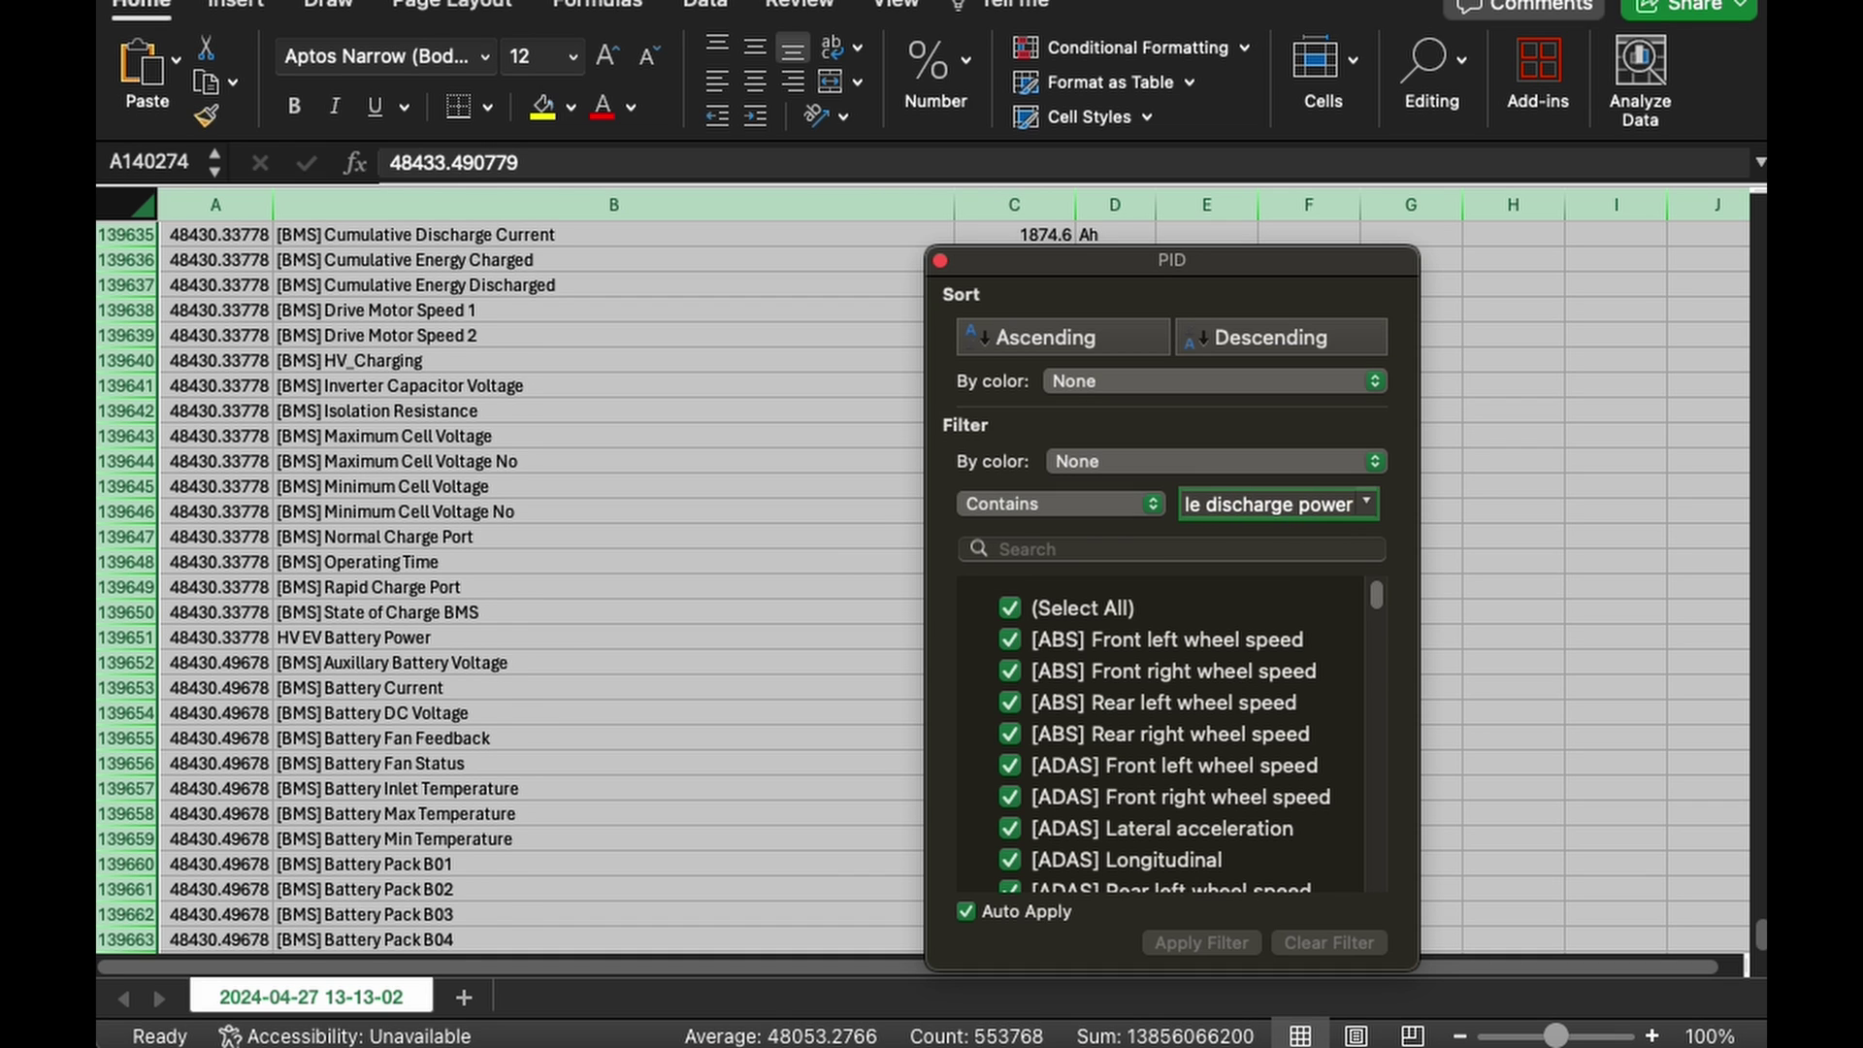
key("Return")
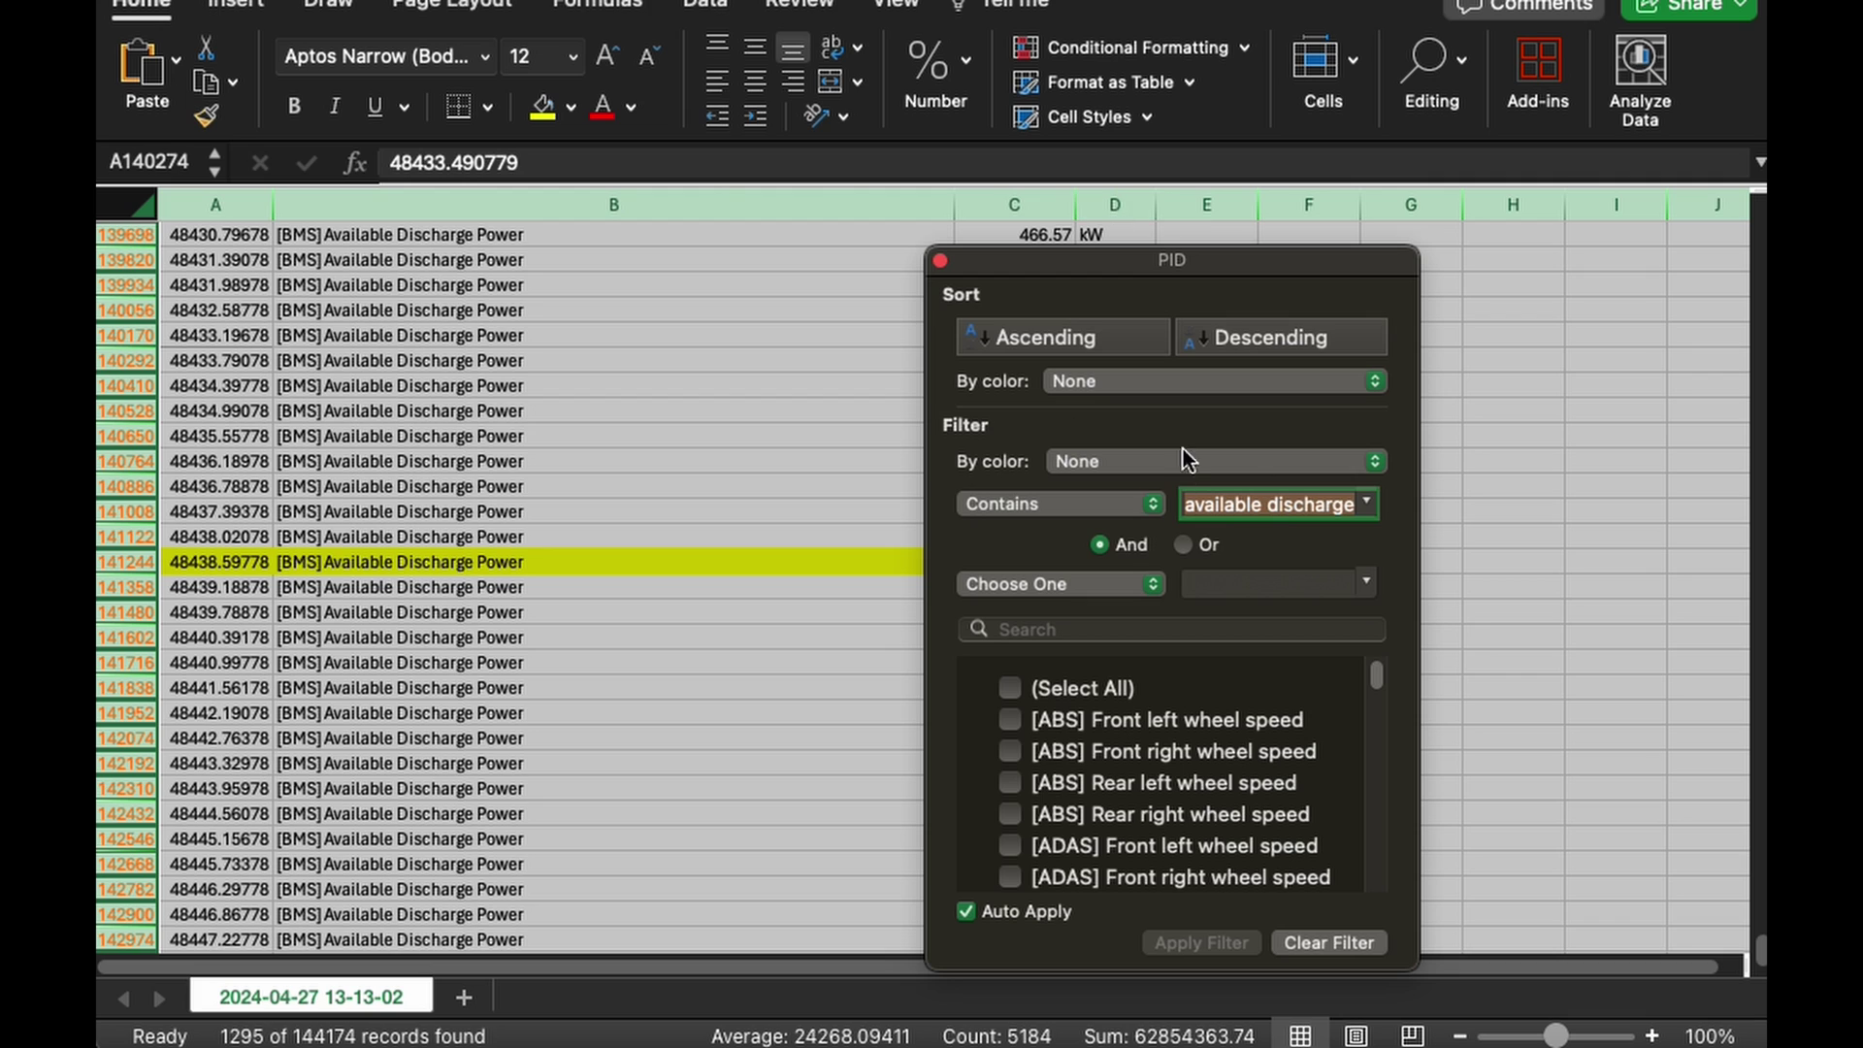
Add an Or condition to the PID filter for entries containing "minimum" and check the filtered rows
left_click(1182, 544)
left_click(1106, 587)
left_click(1073, 855)
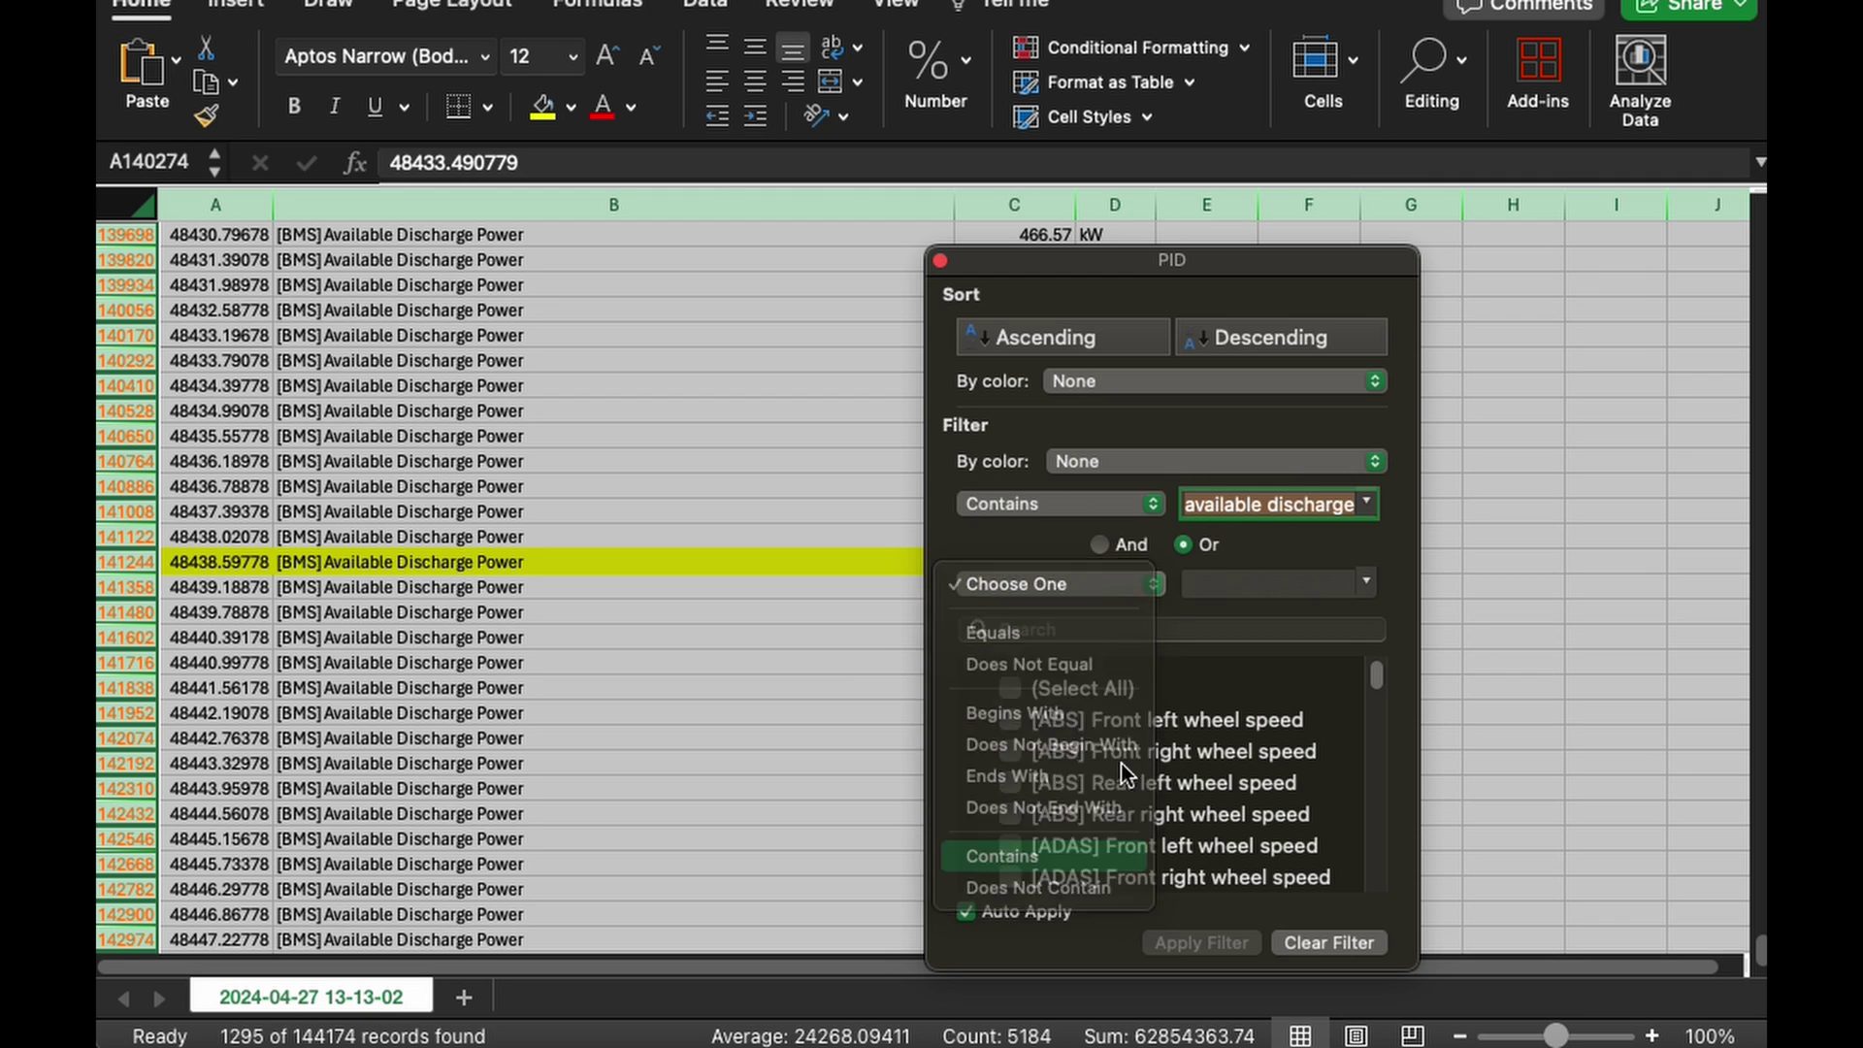
left_click(1249, 583)
type("mini")
type("mum")
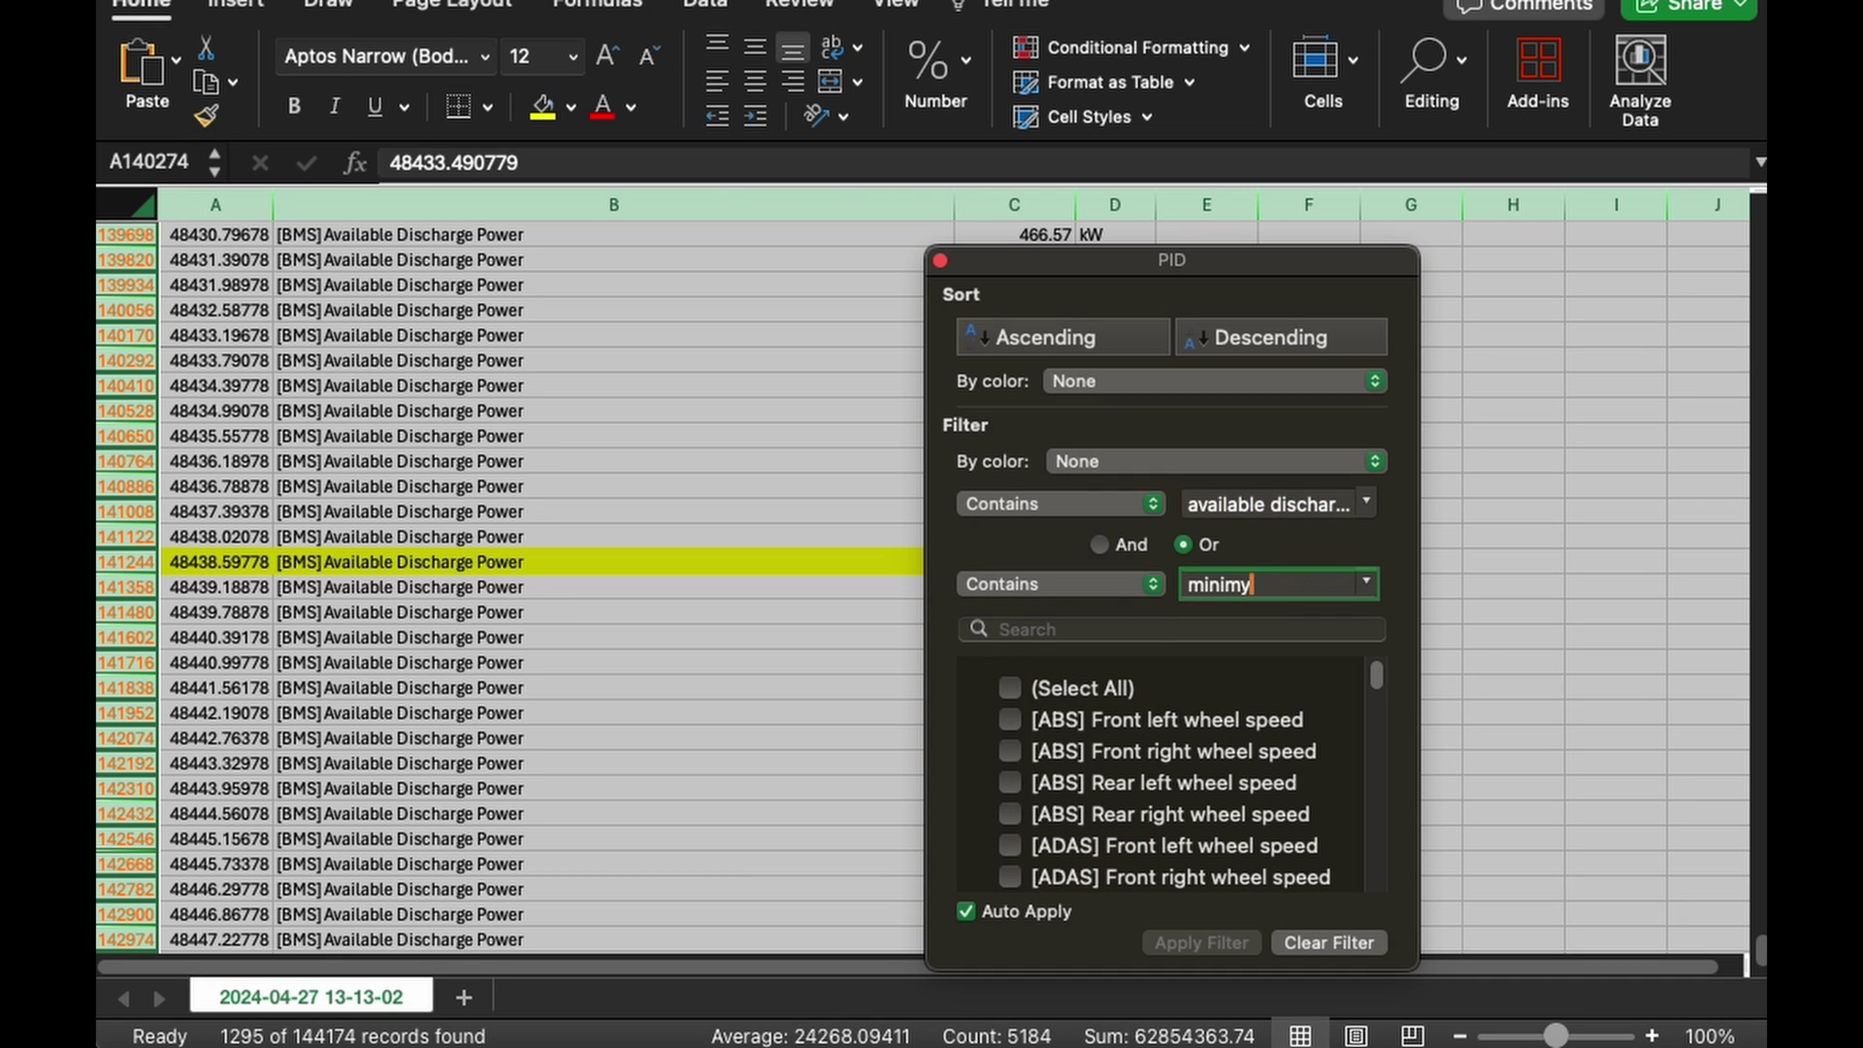
key("Return")
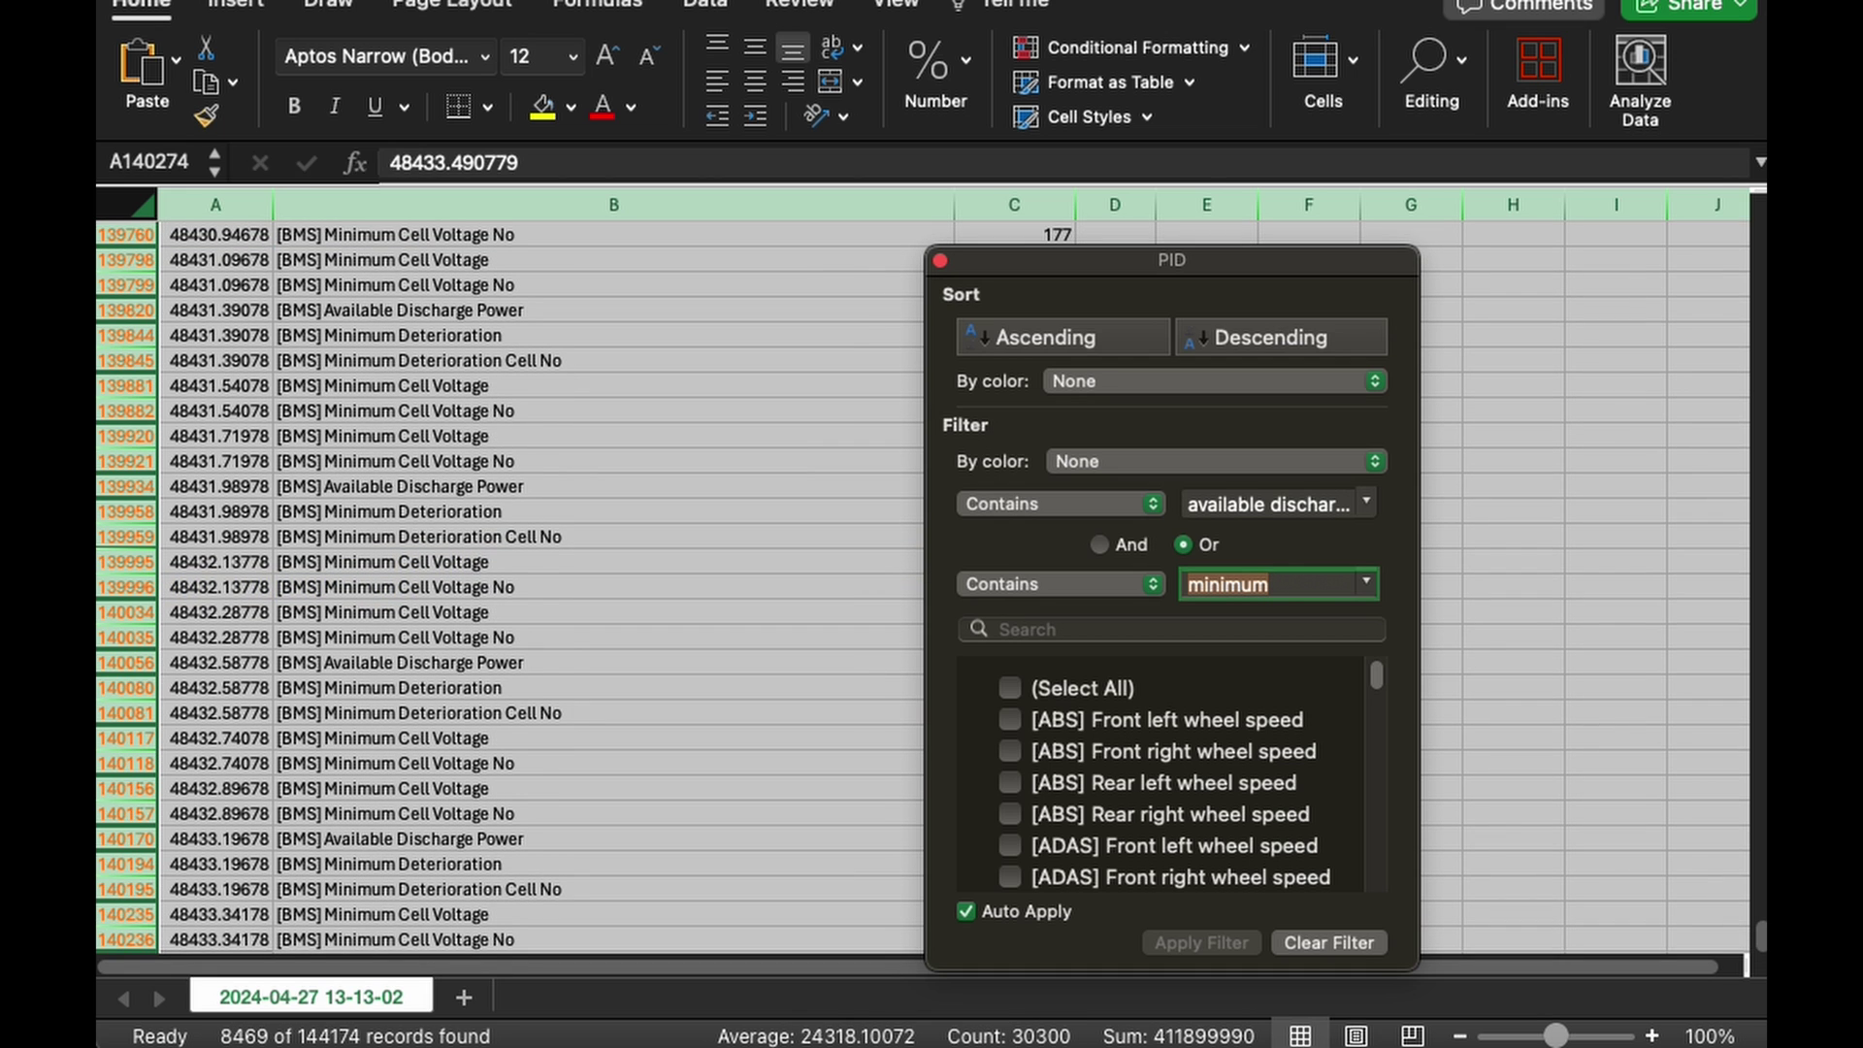
scroll(524, 667, "down", 15)
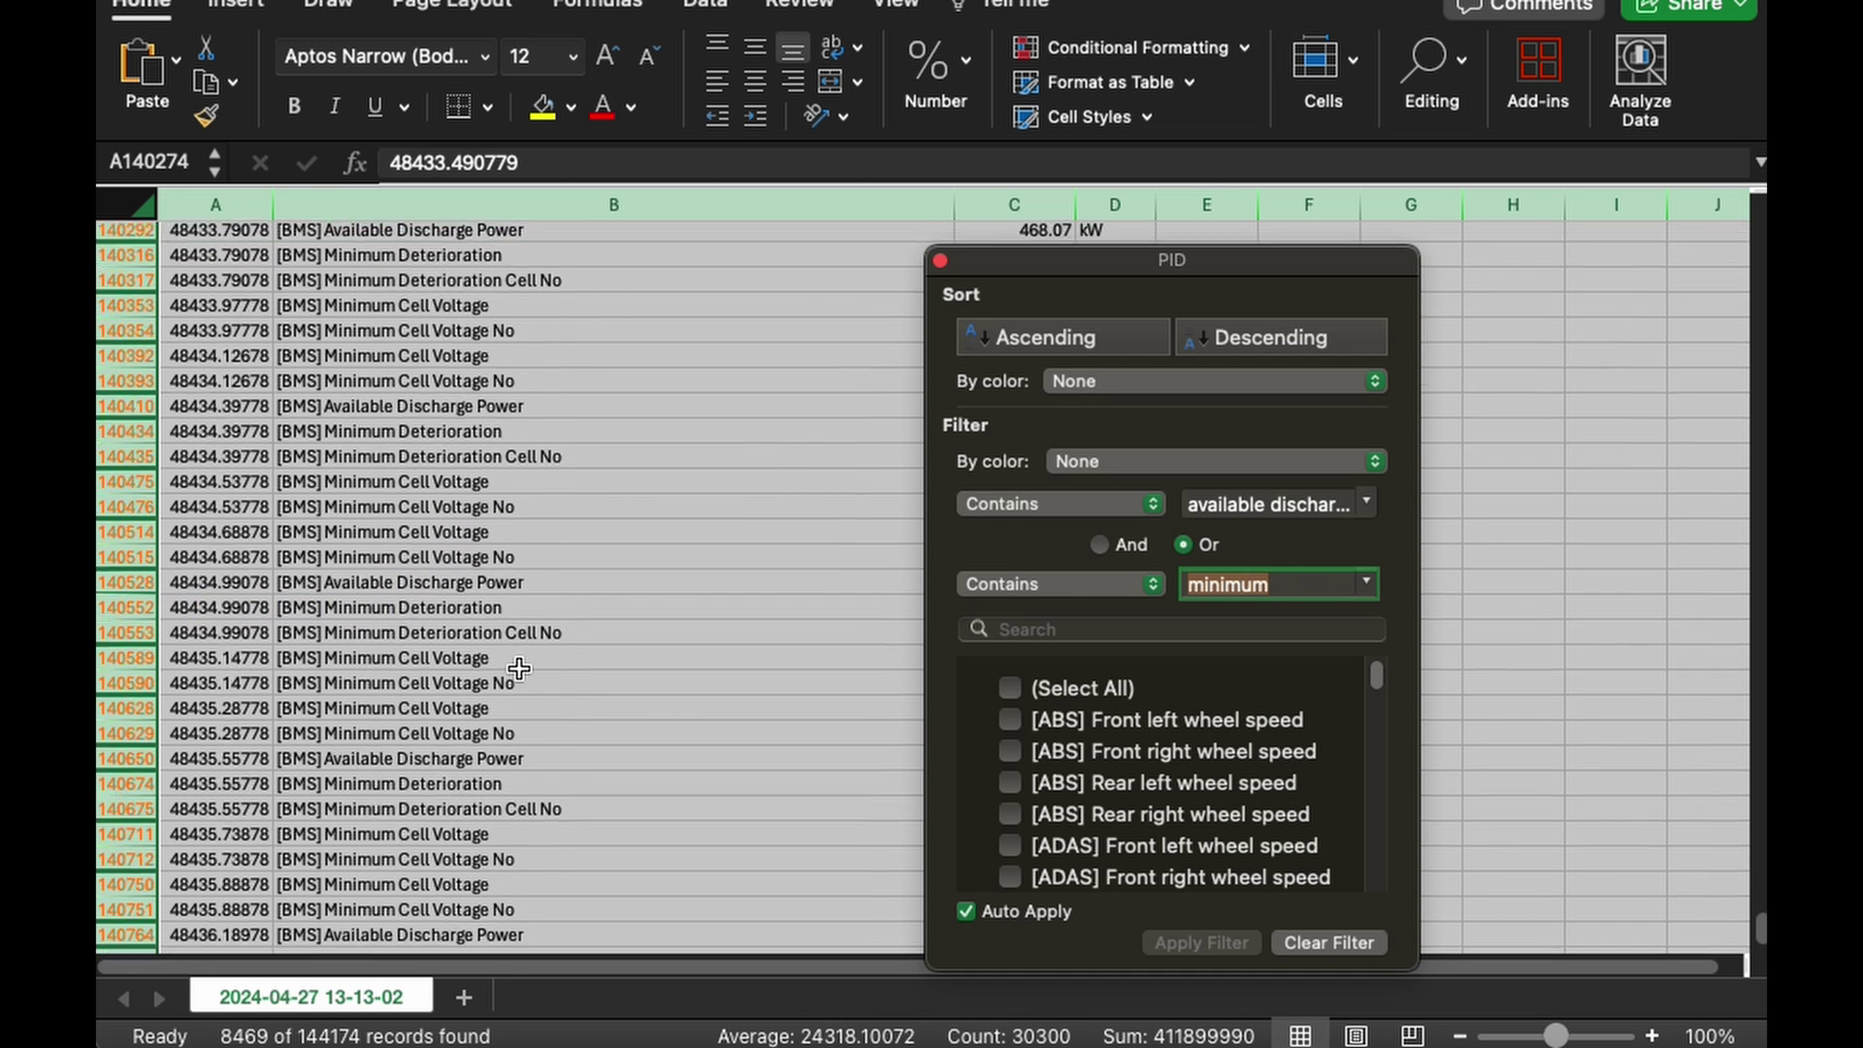
Replace the second PID filter condition's text with "battery min temperature", apply it and close the filter window
scroll(524, 664, "down", 20)
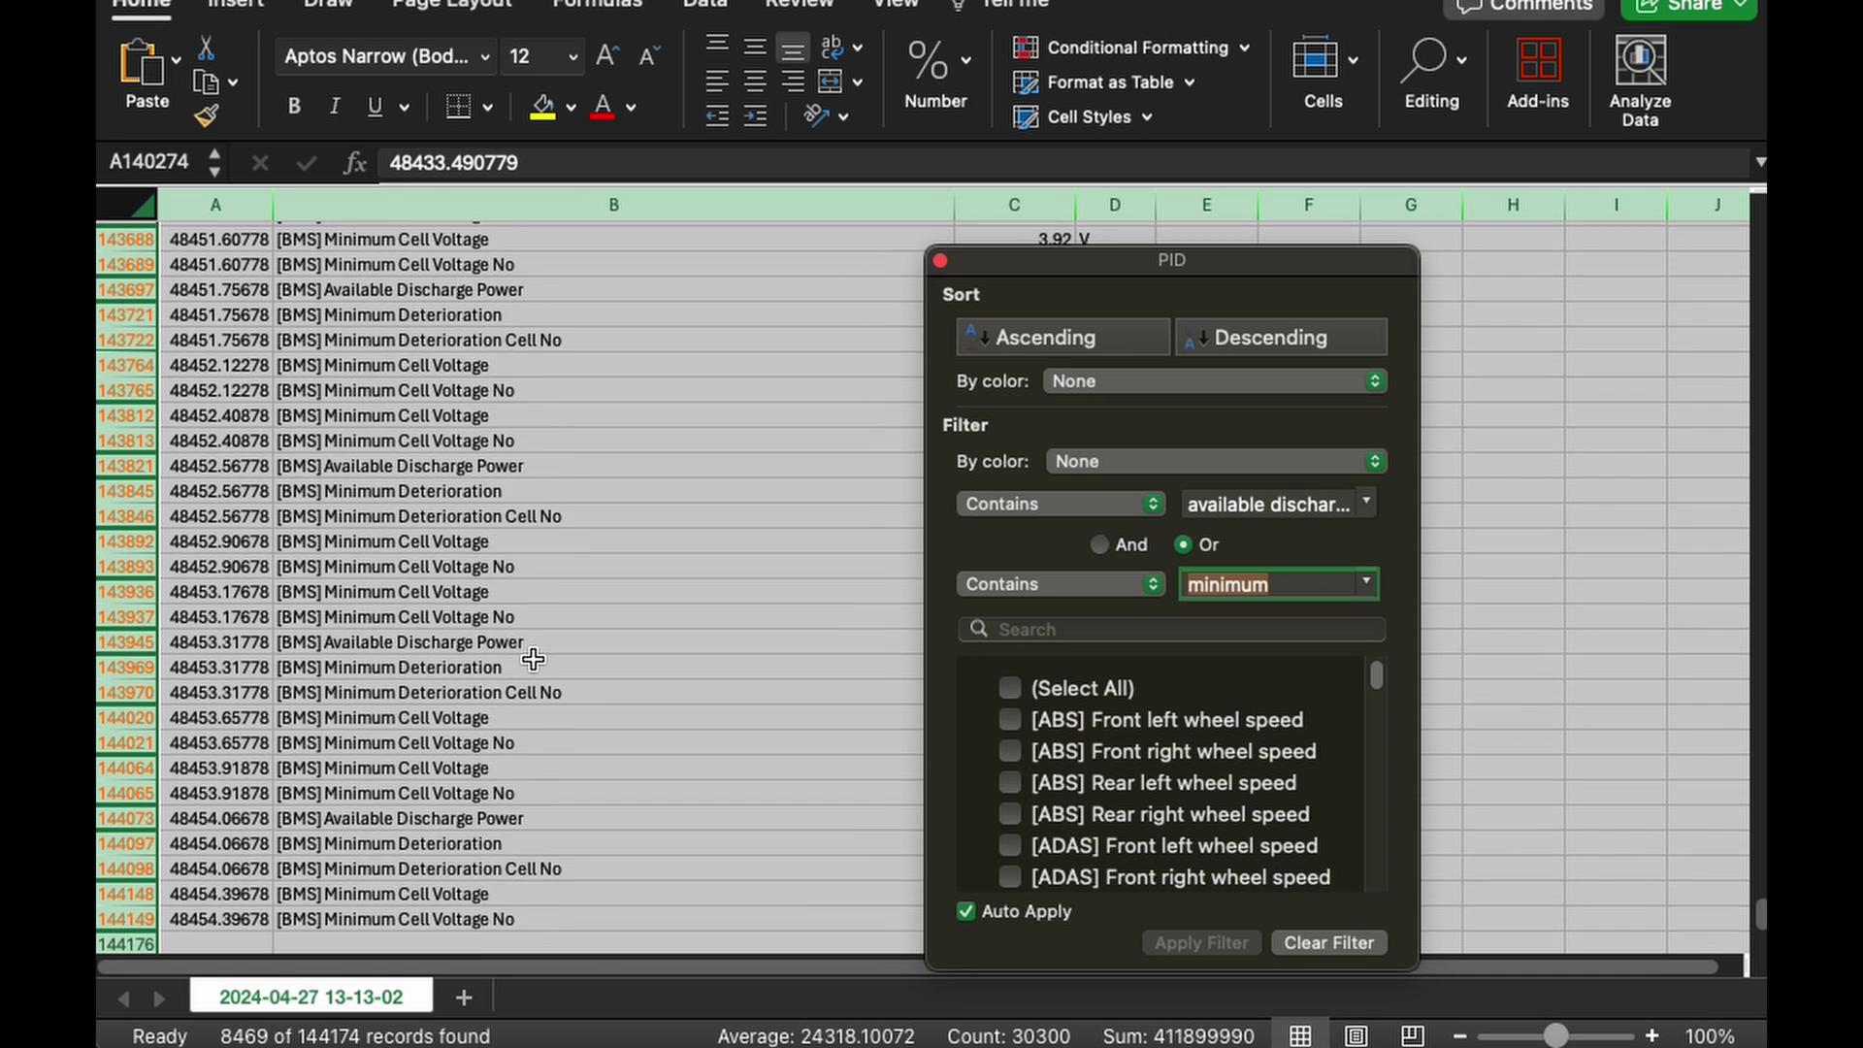
scroll(539, 658, "up", 12)
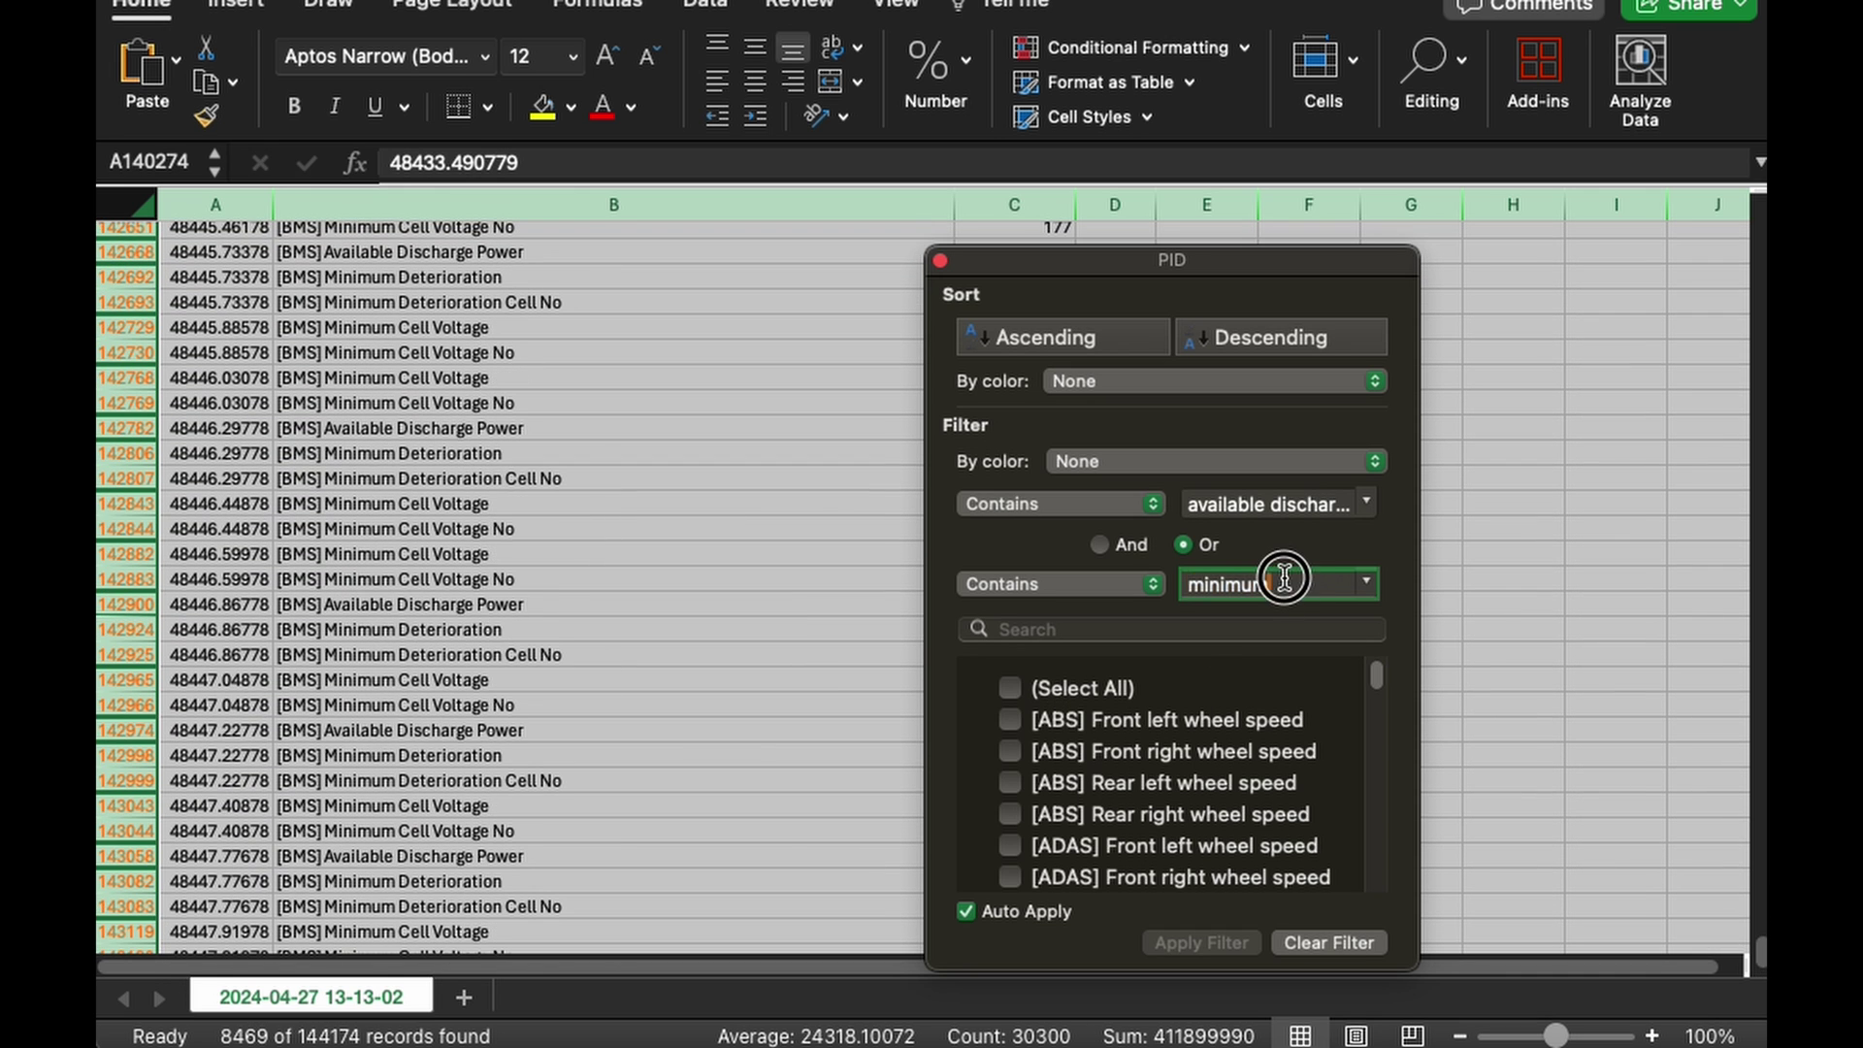
type("battery")
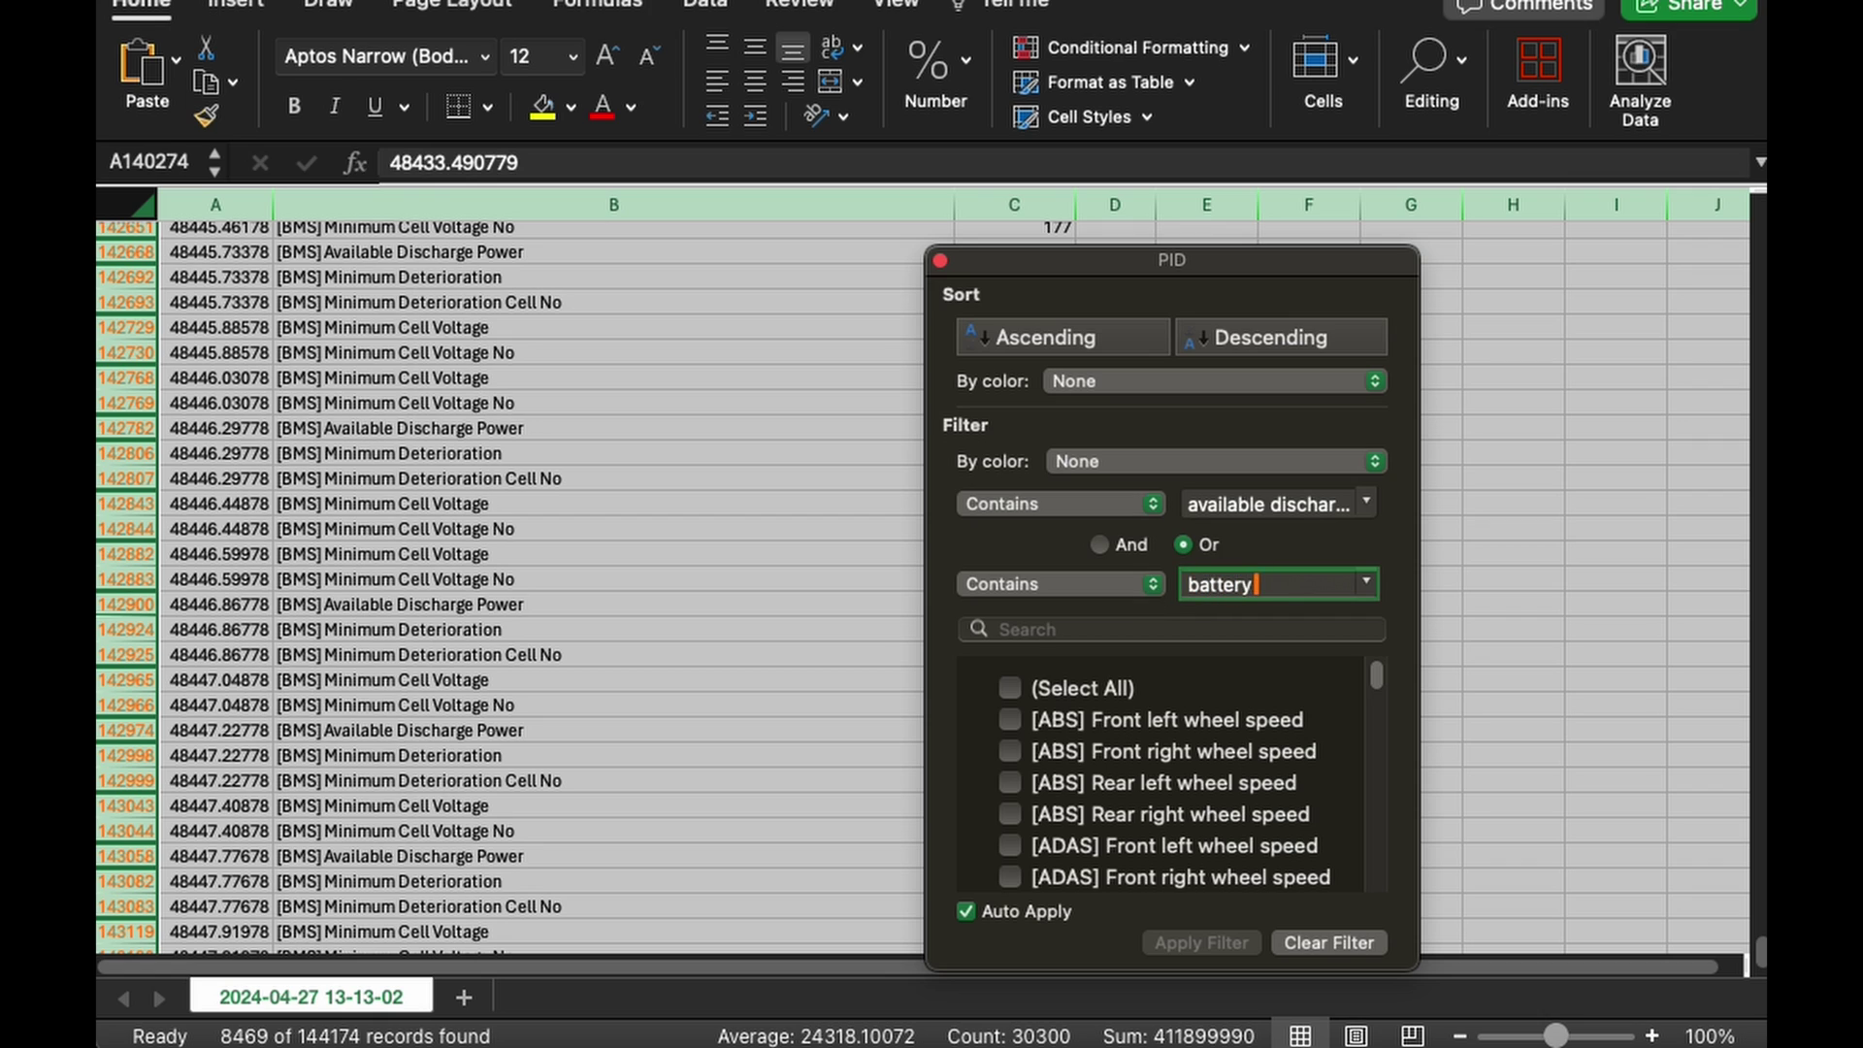
type(" min temperature")
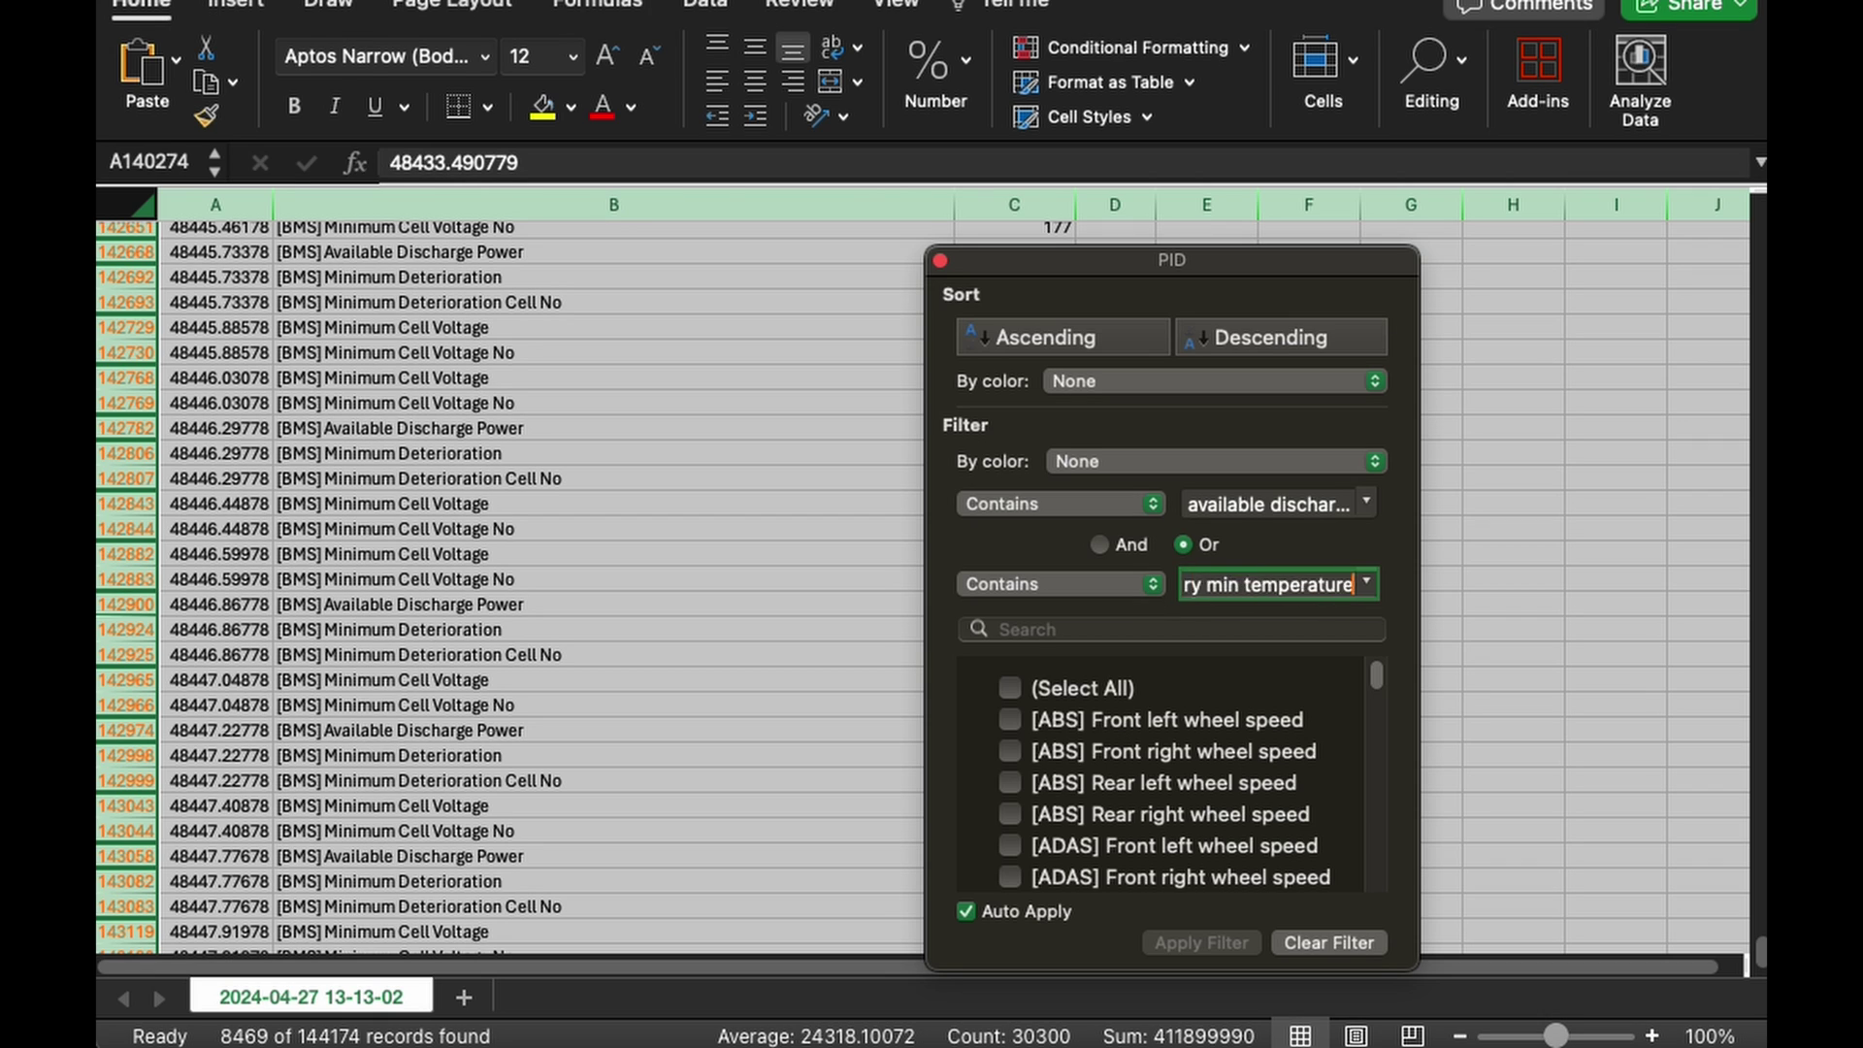
key("Return")
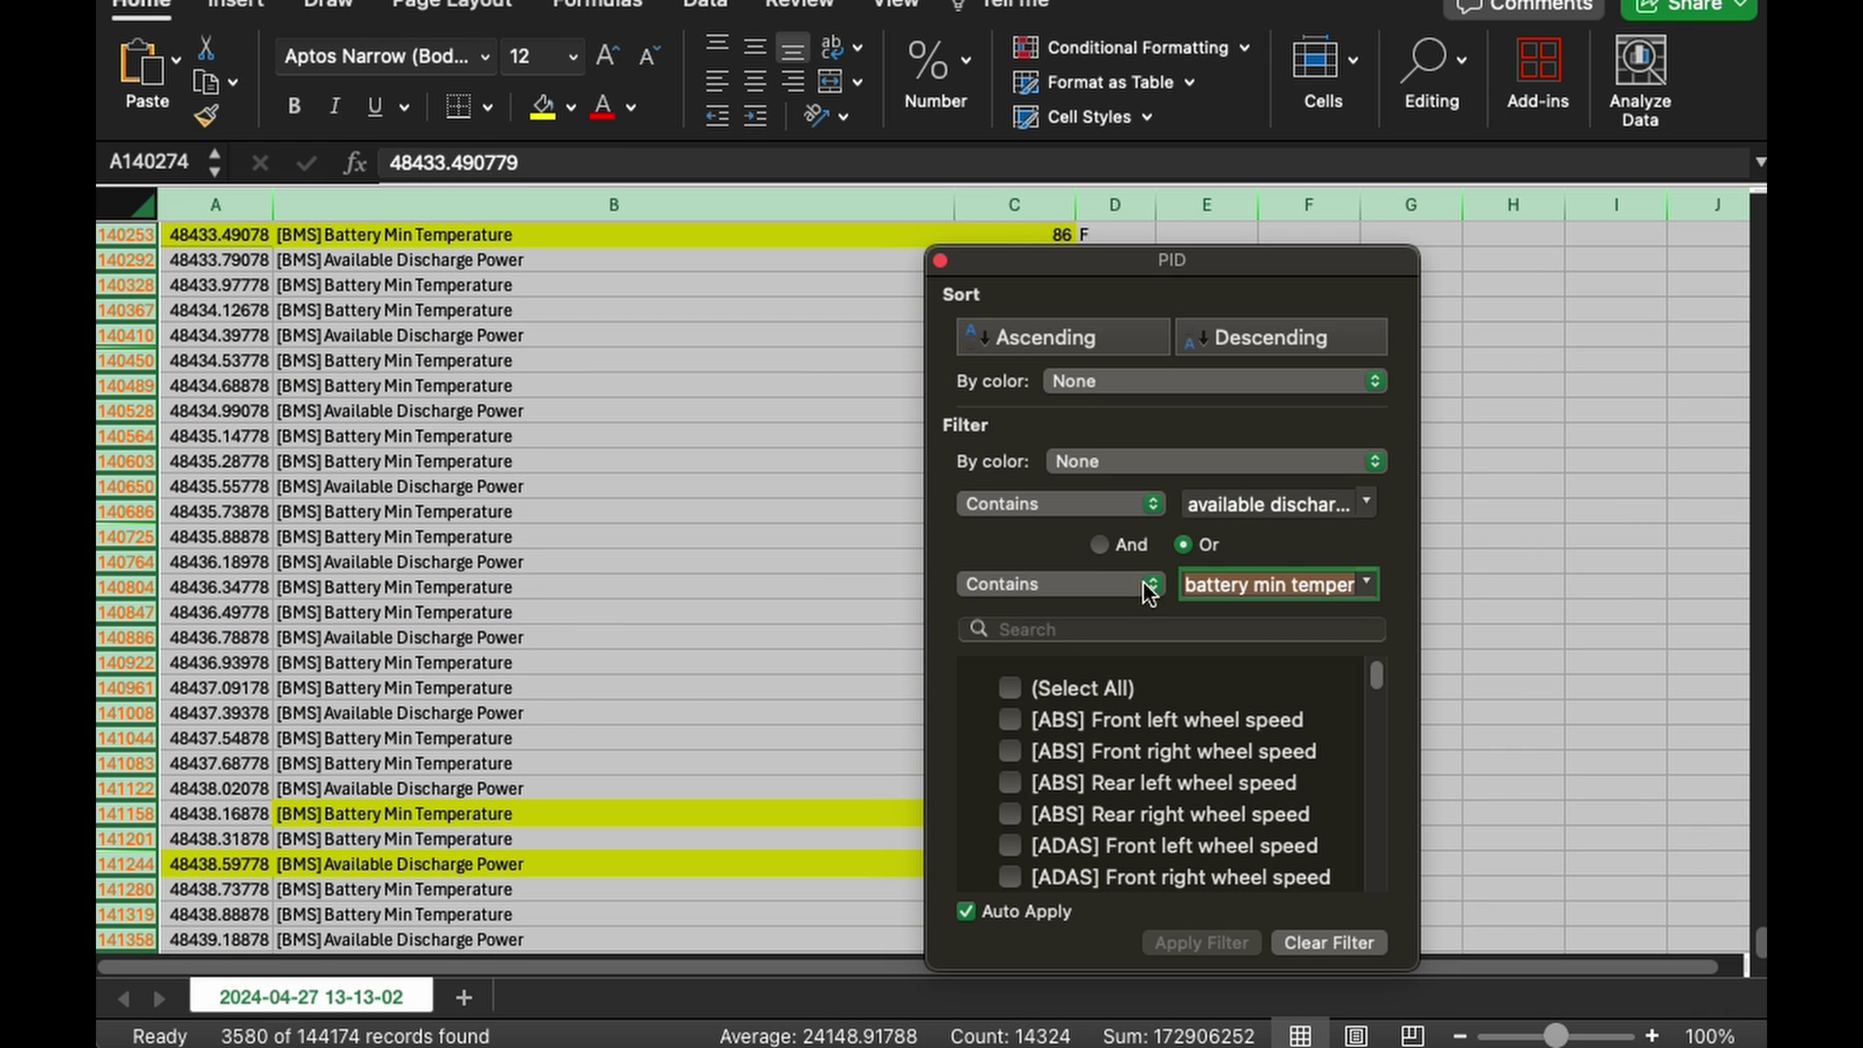
left_click(939, 260)
Compare Available Discharge Power with Battery Min Temperature from the highlighted rows back through the earlier part of the log
scroll(1117, 685, "up", 5)
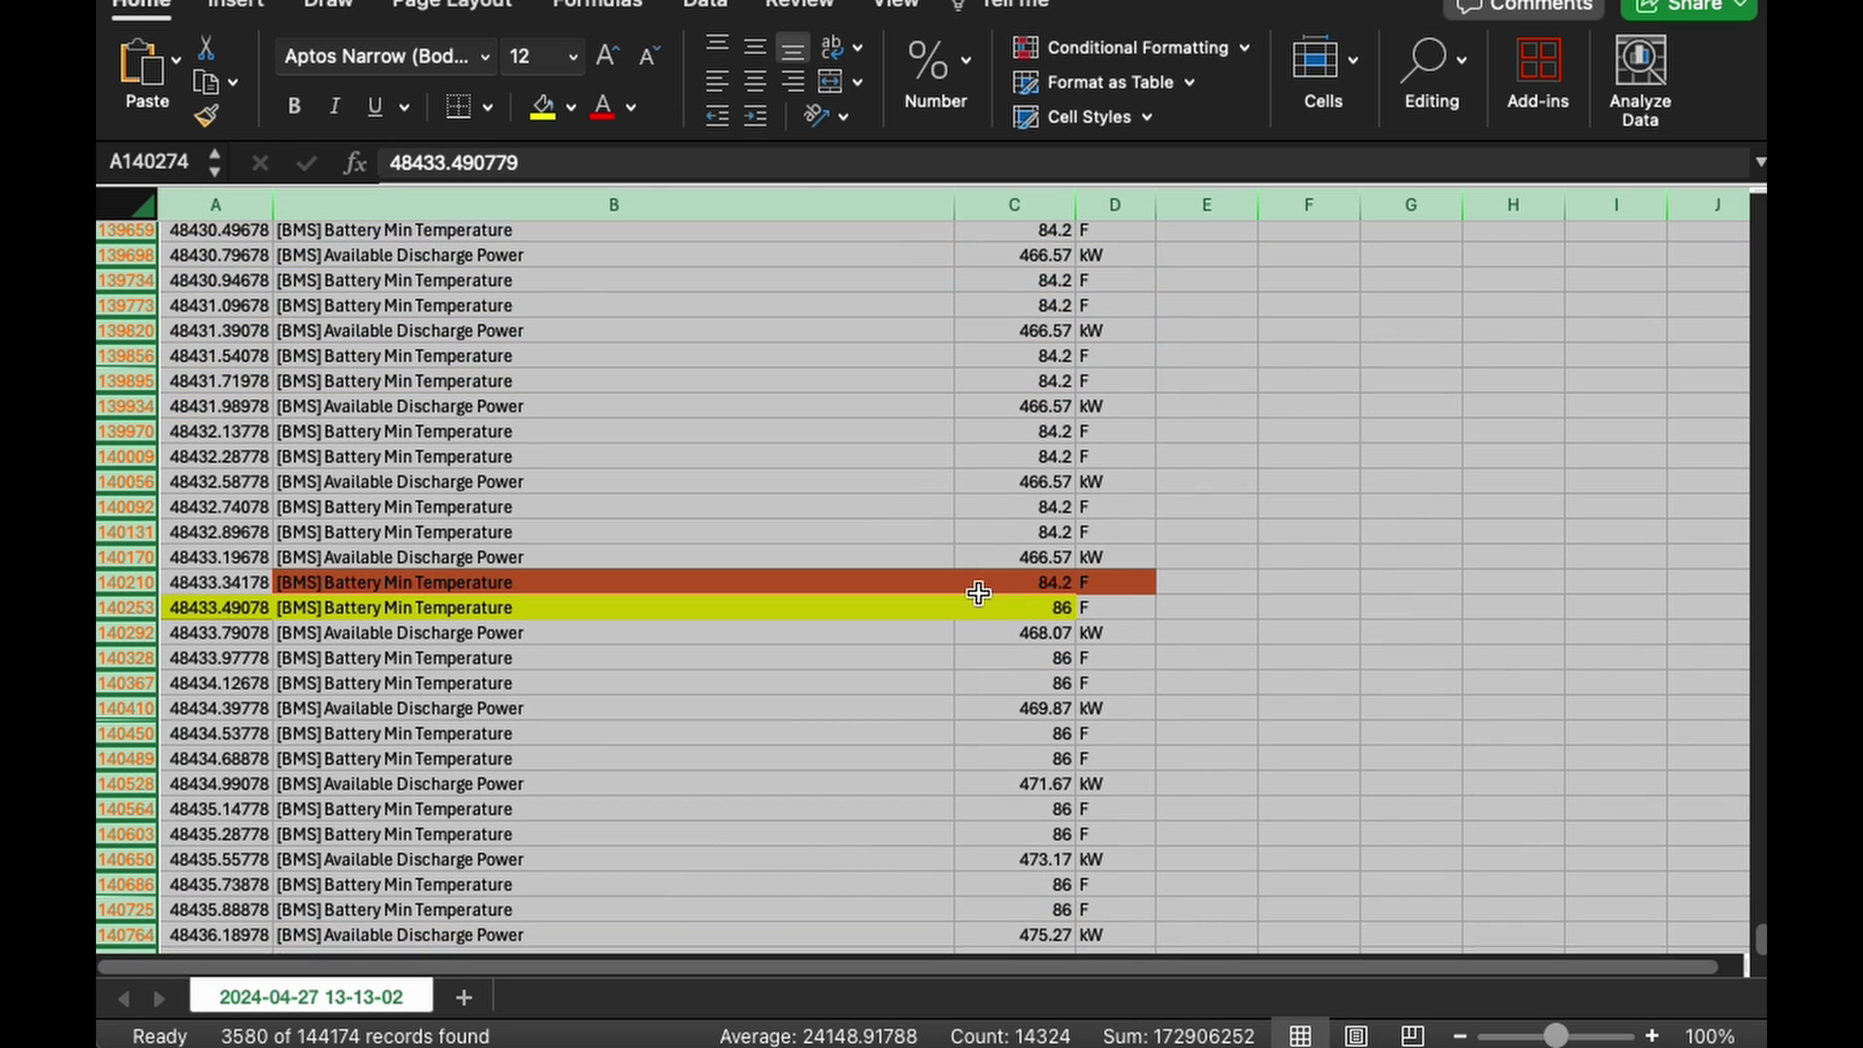
scroll(980, 592, "down", 1)
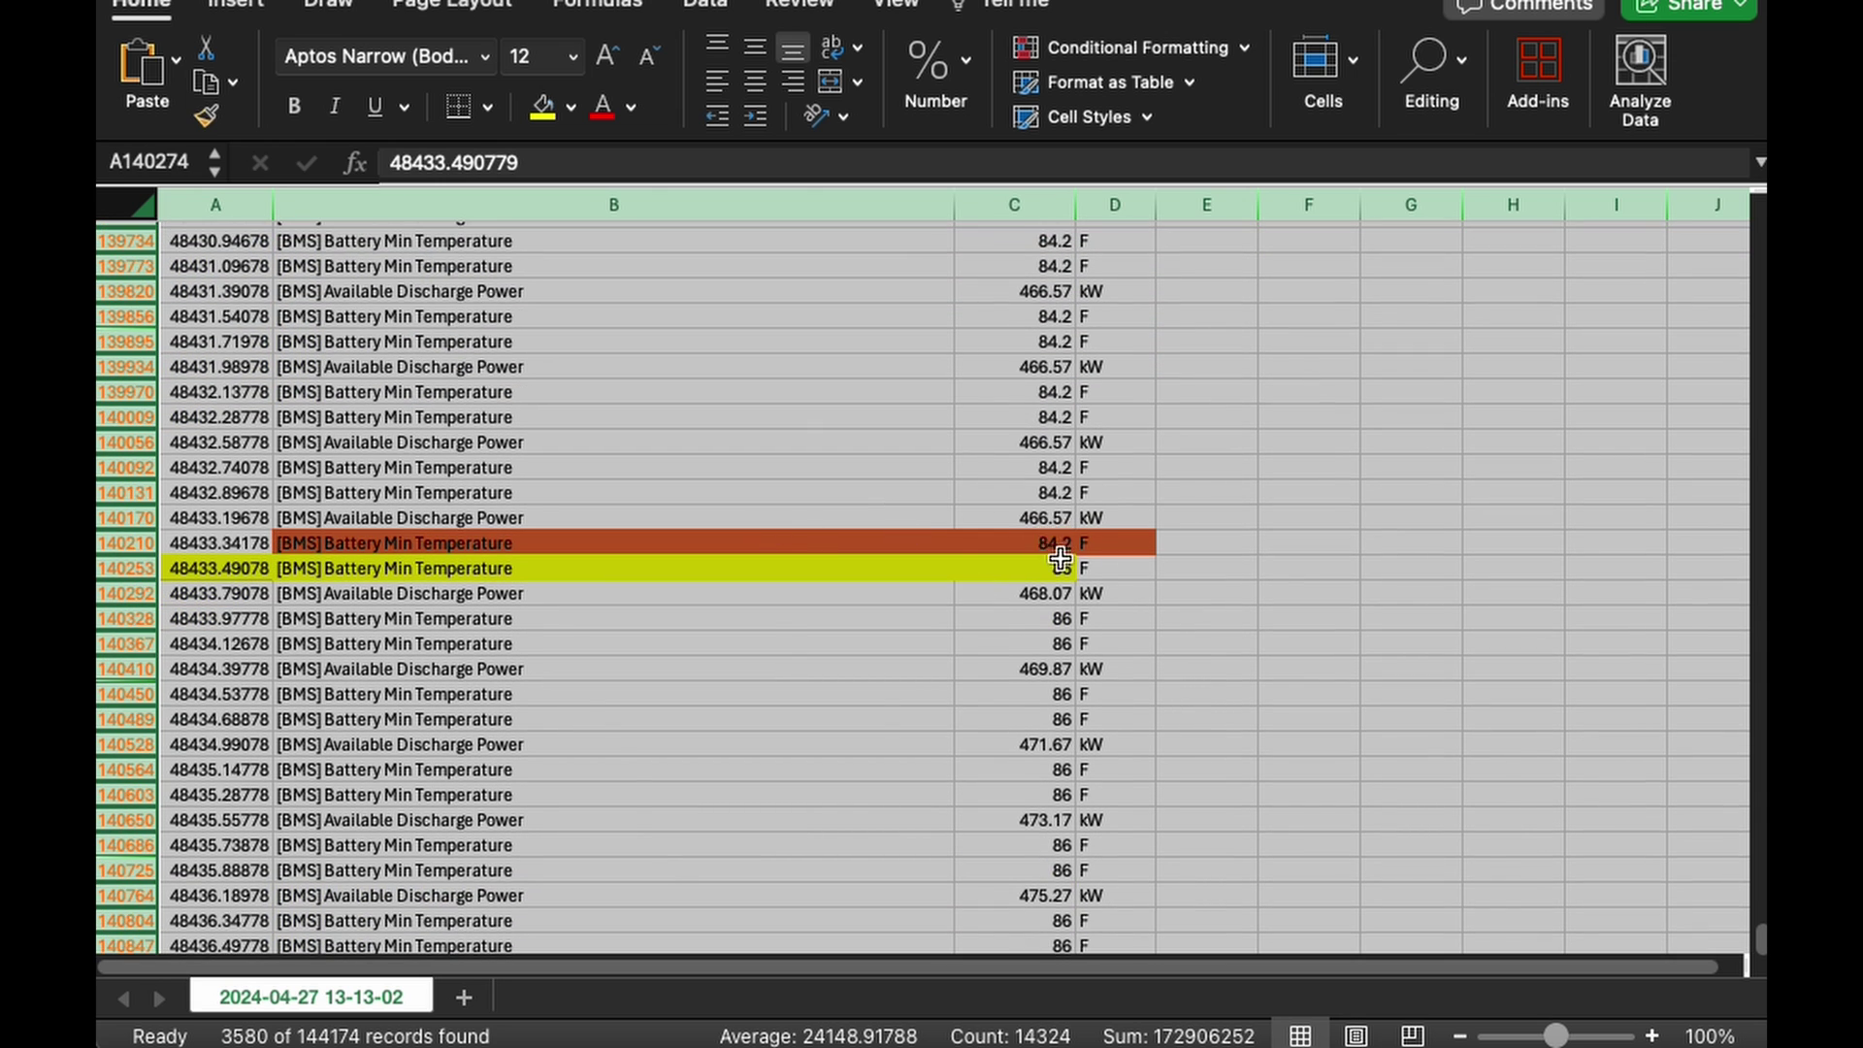
scroll(1059, 558, "up", 2)
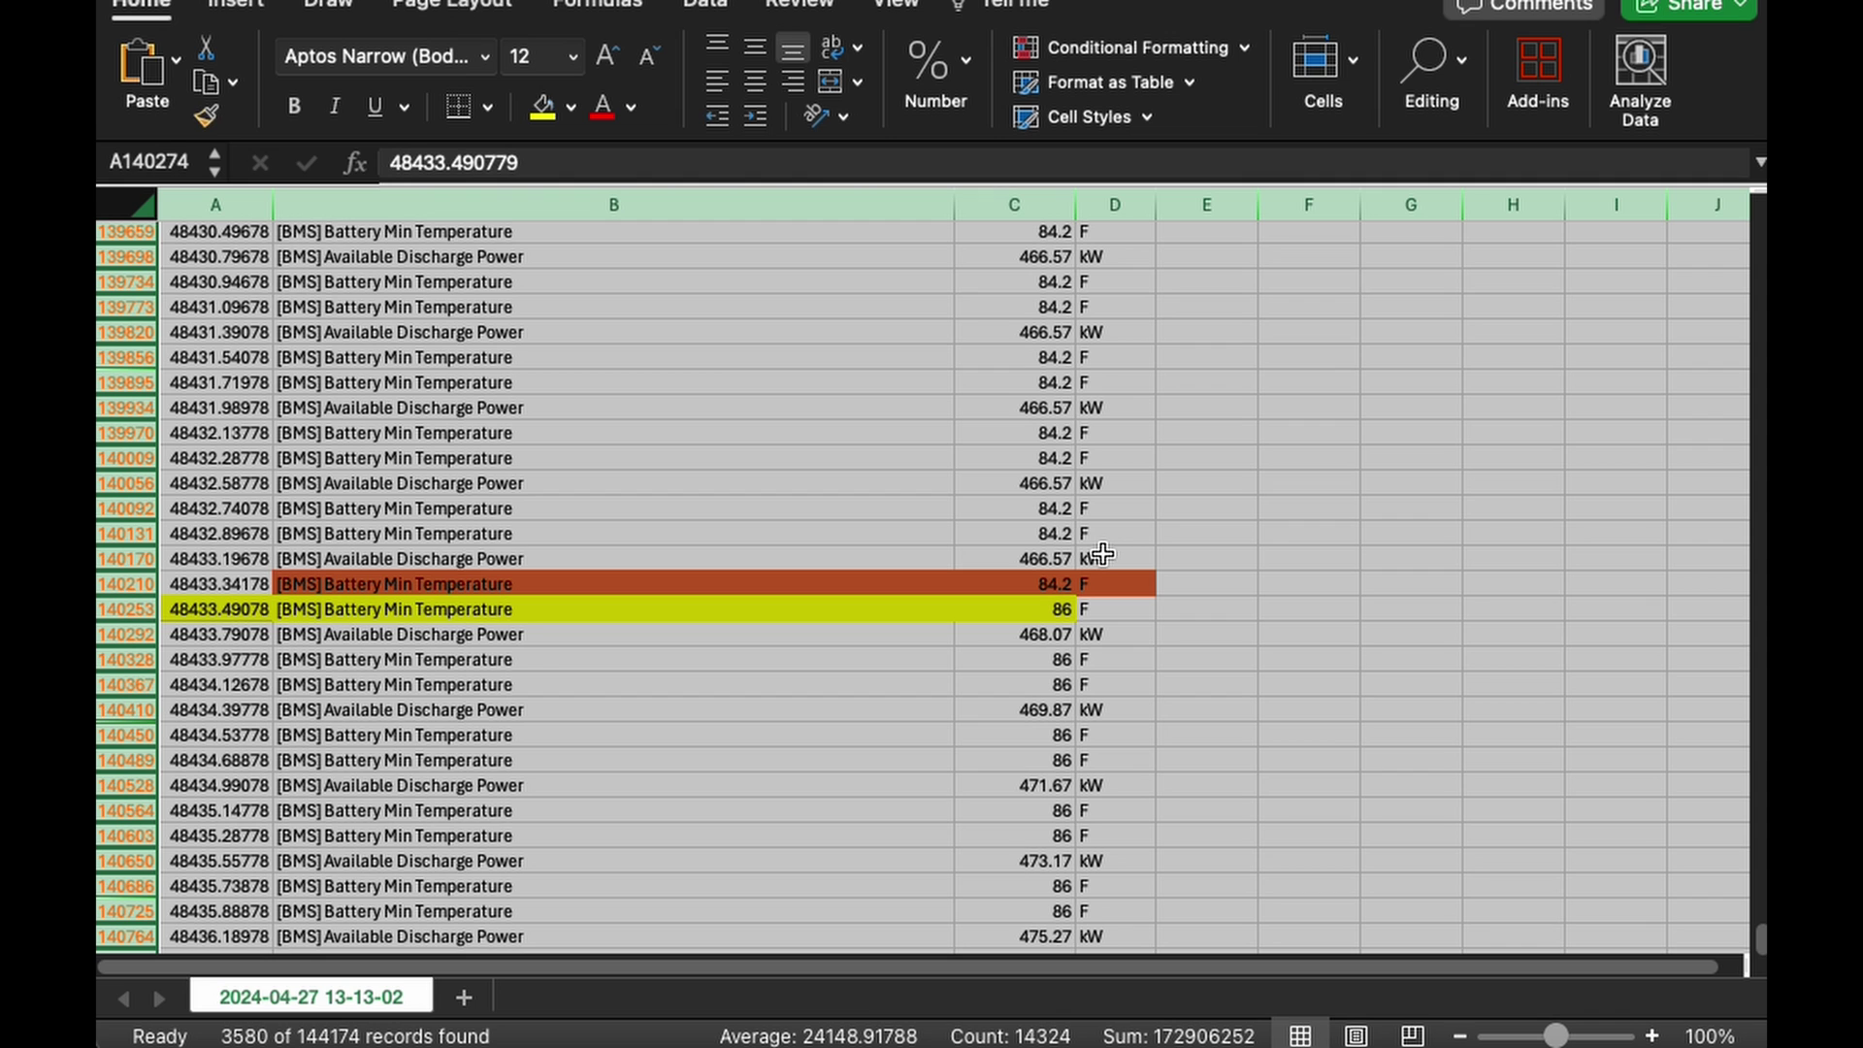
scroll(1098, 555, "up", 6)
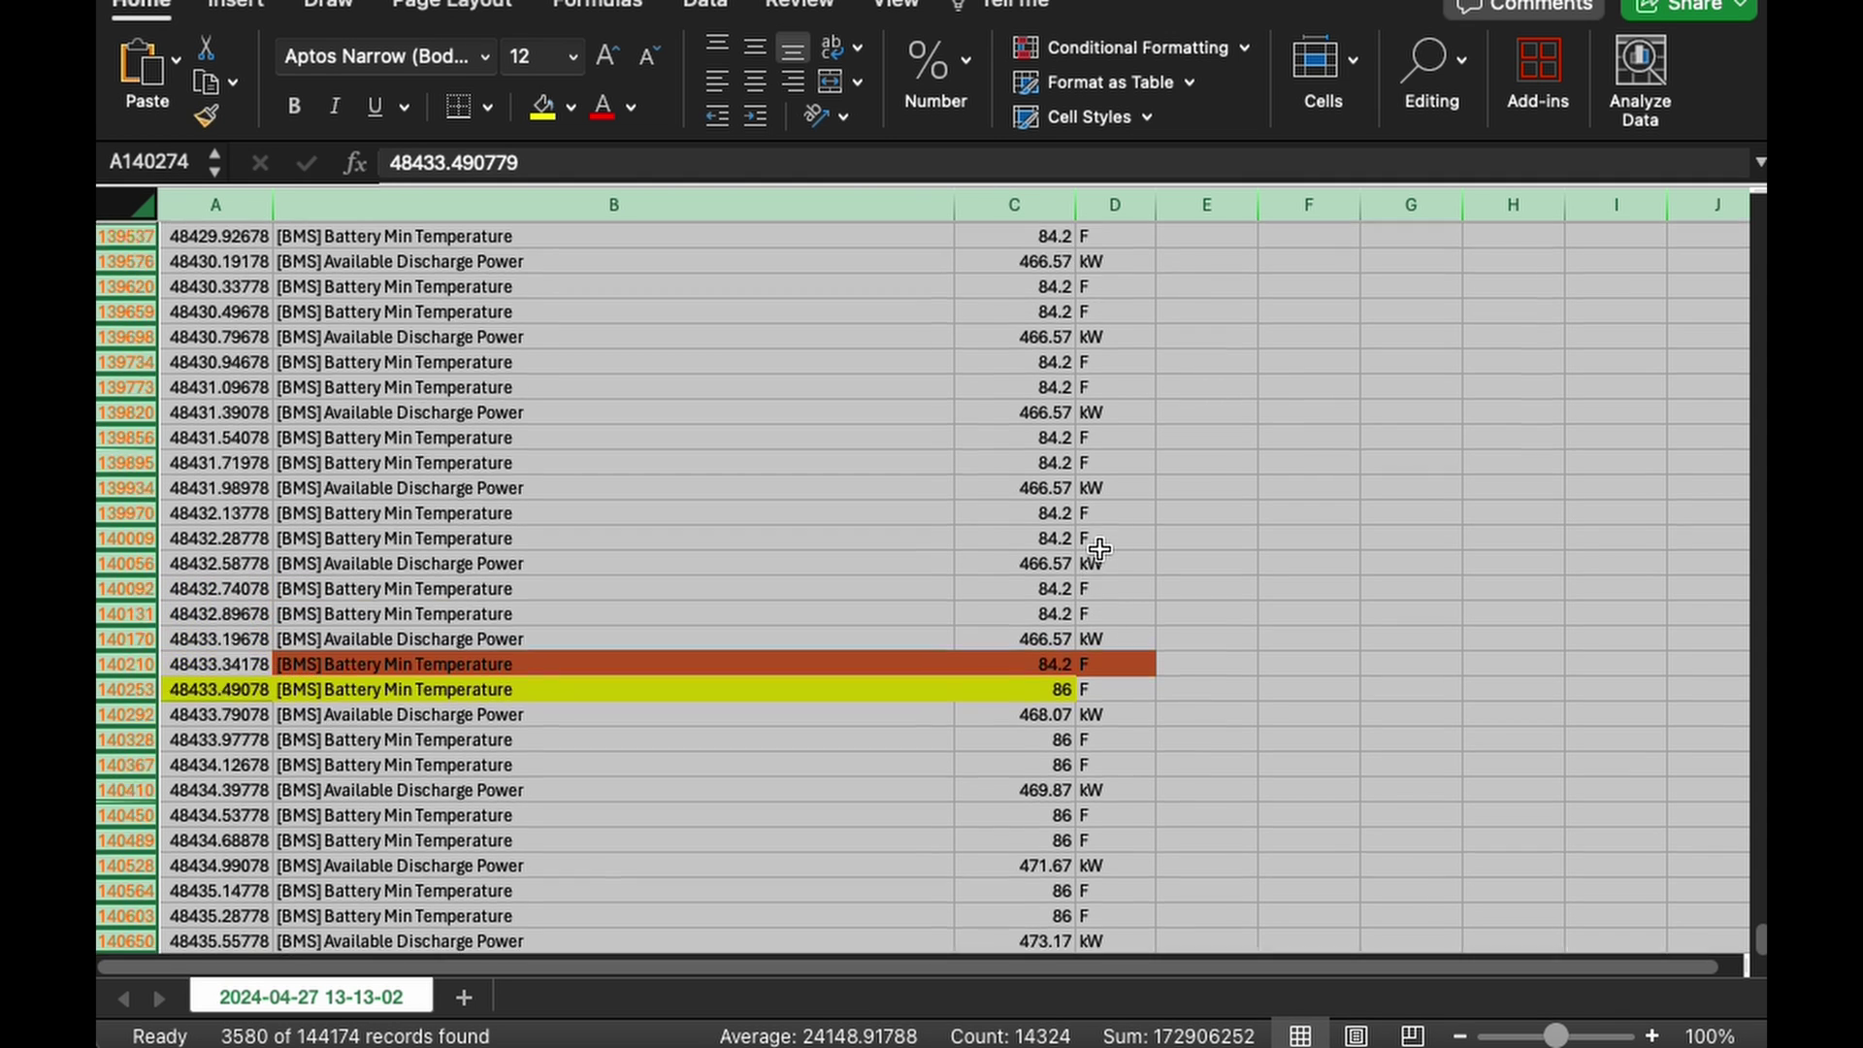
scroll(1099, 549, "up", 20)
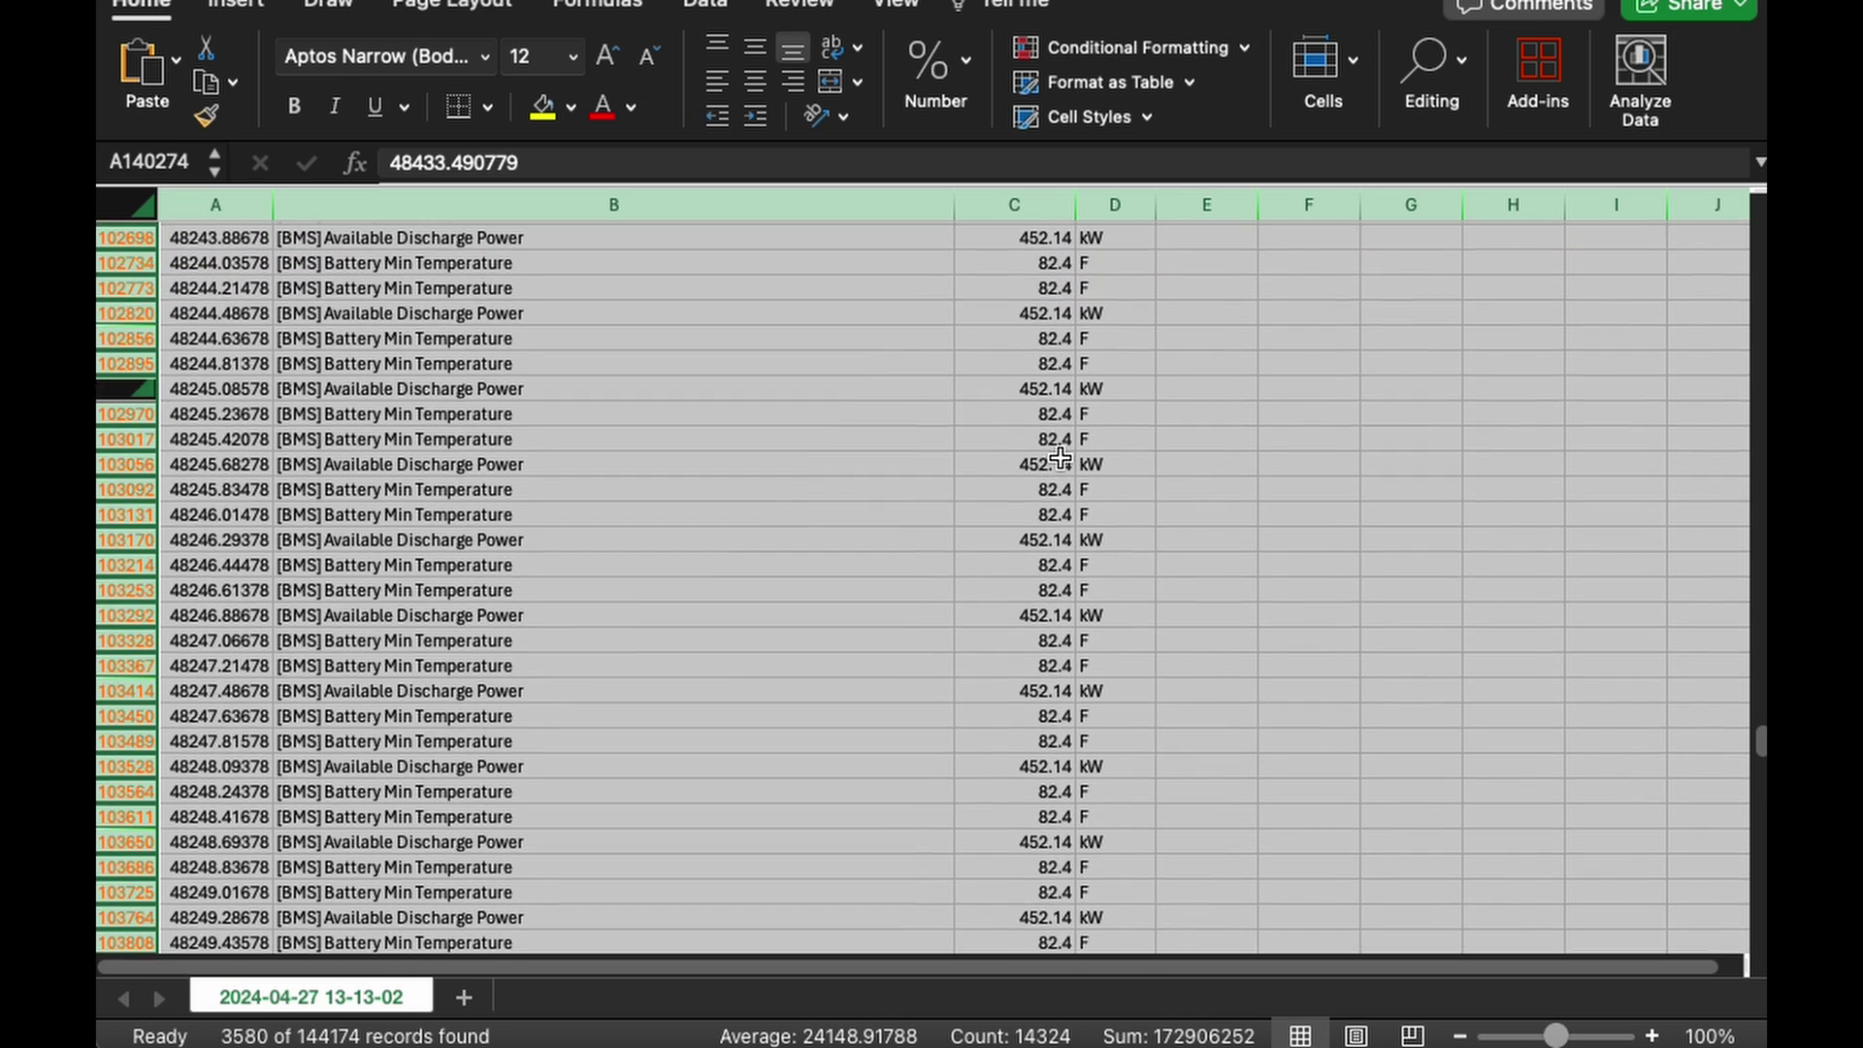
scroll(1059, 458, "up", 10)
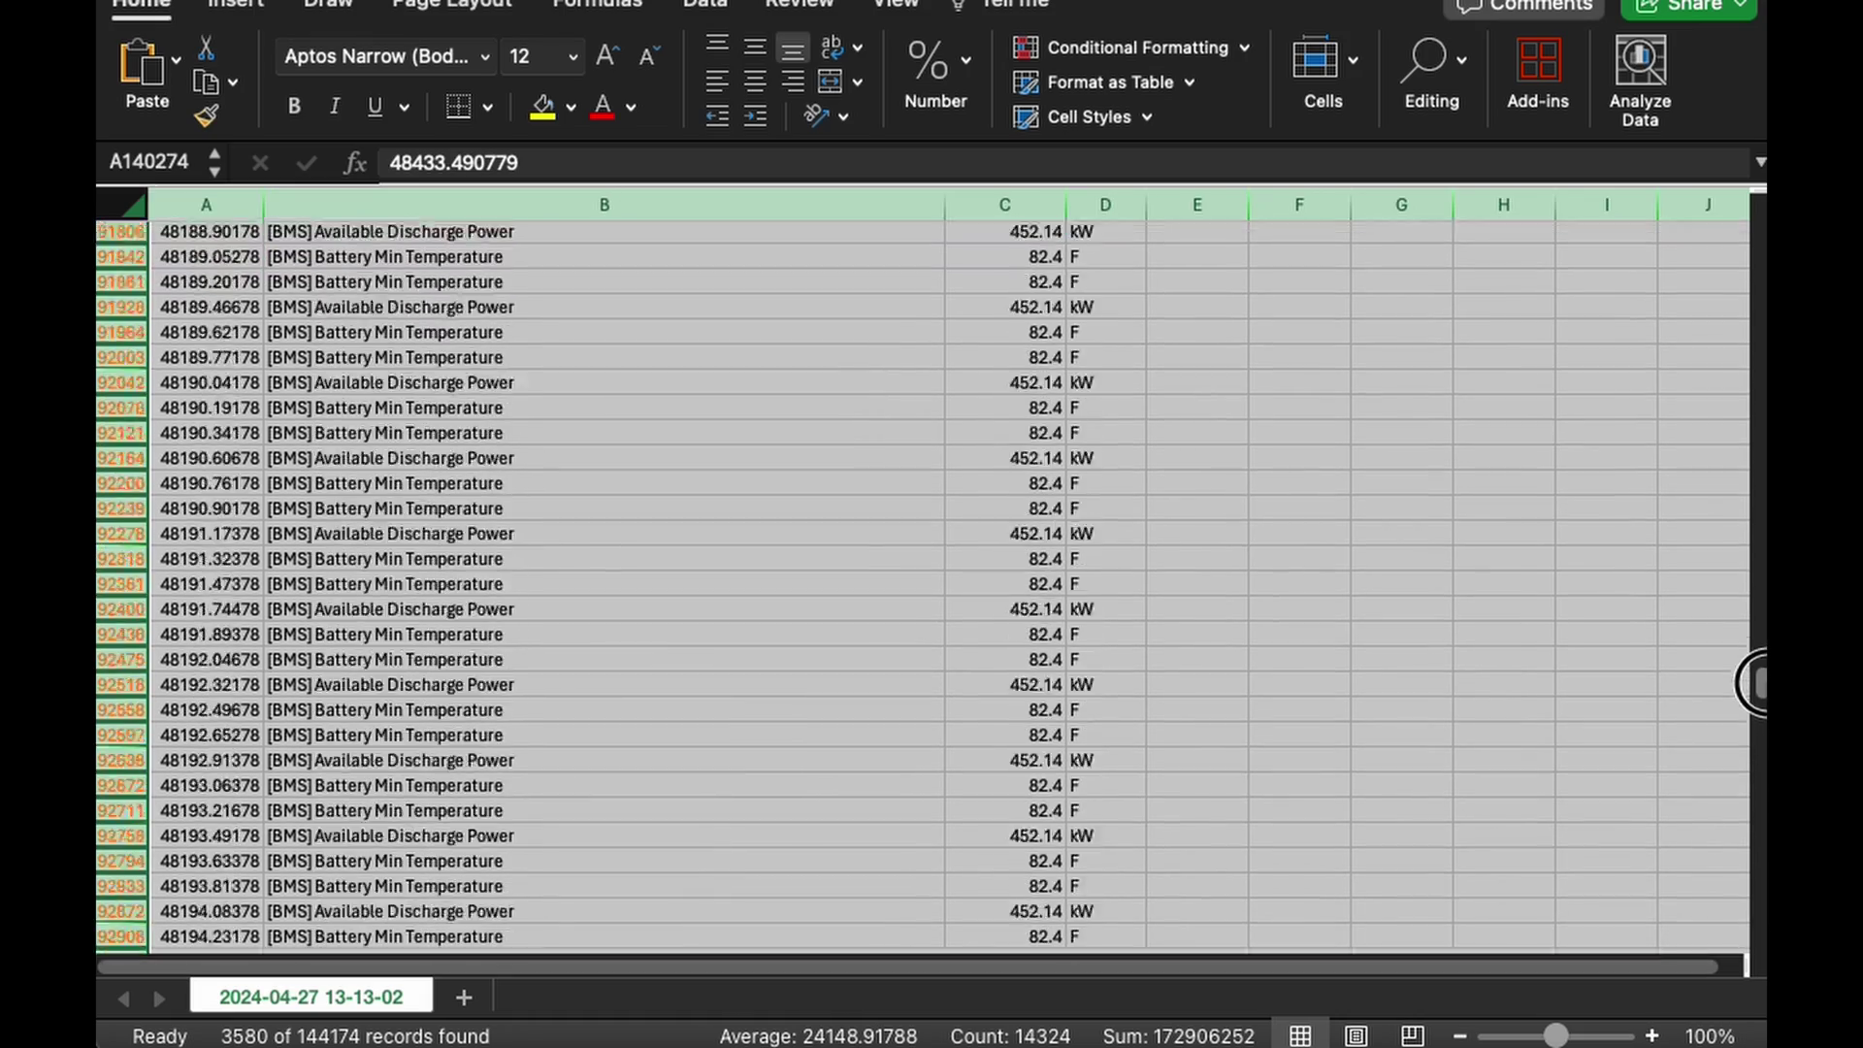
scroll(921, 583, "up", 10)
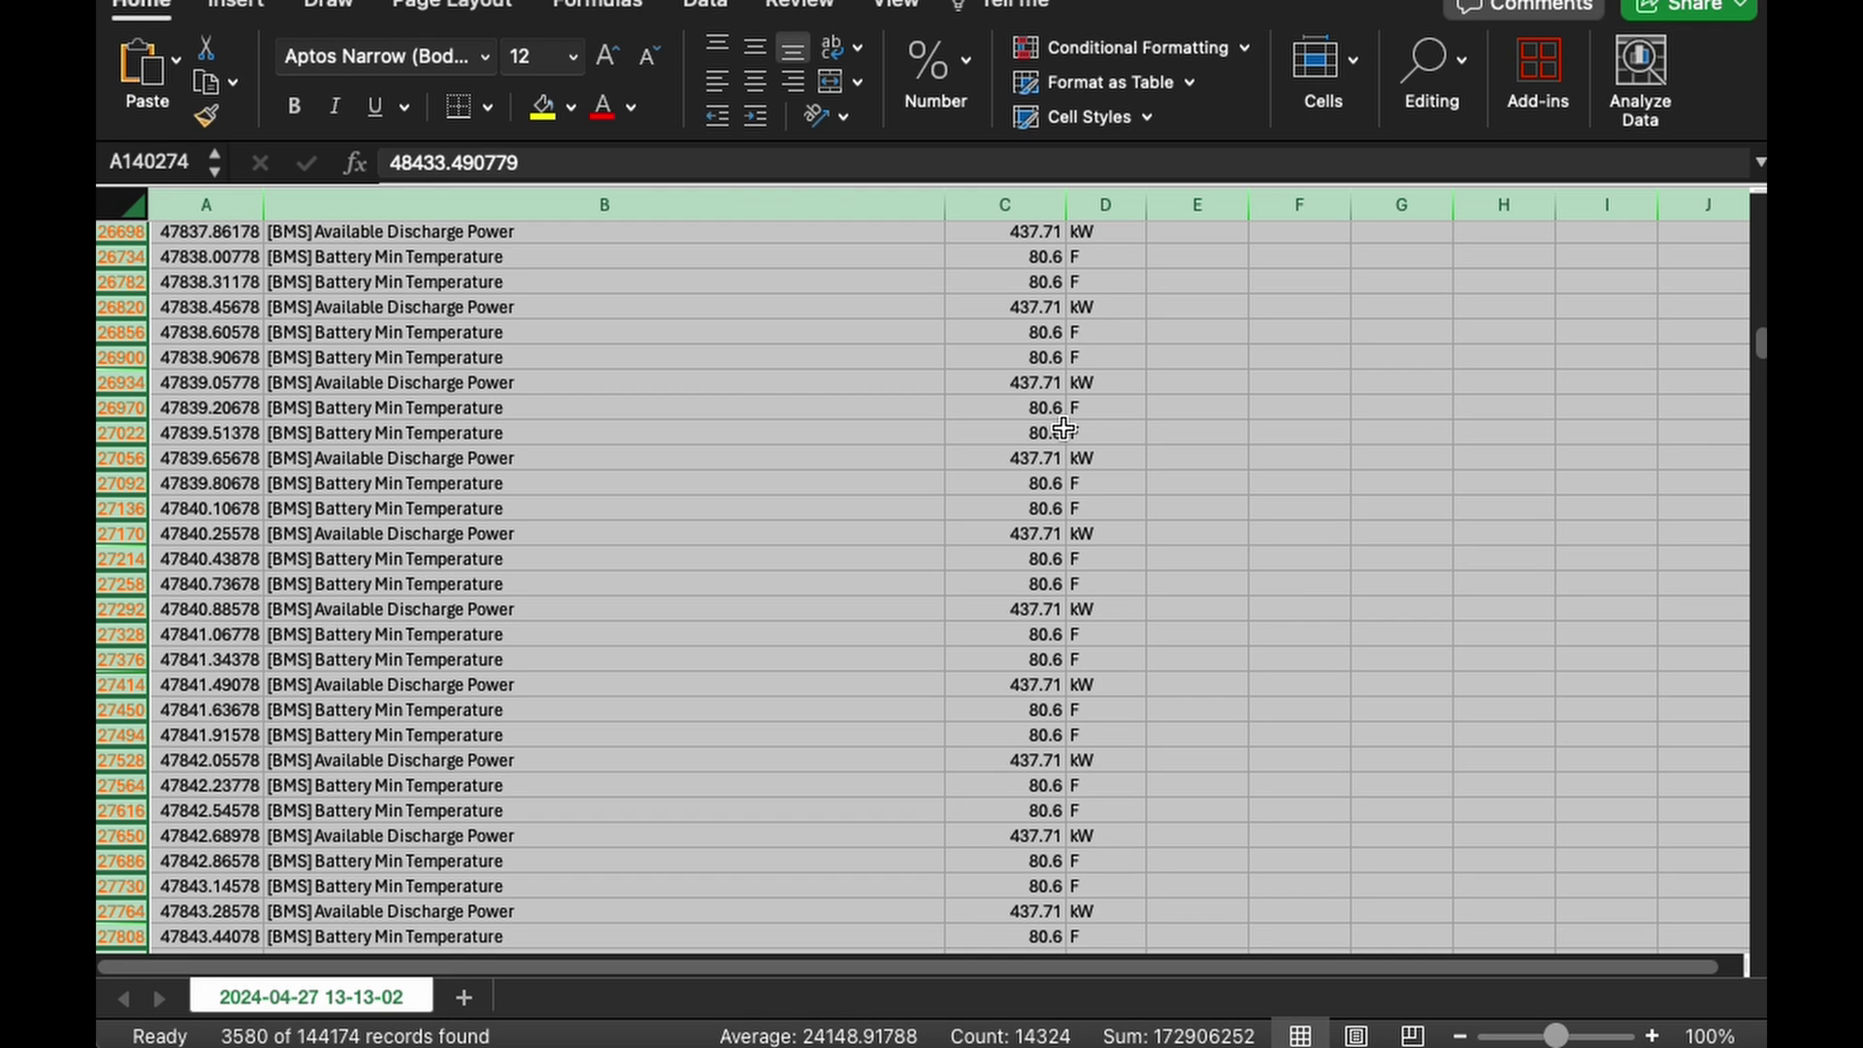
left_click(1761, 342)
left_click_drag(1761, 342, 1726, 544)
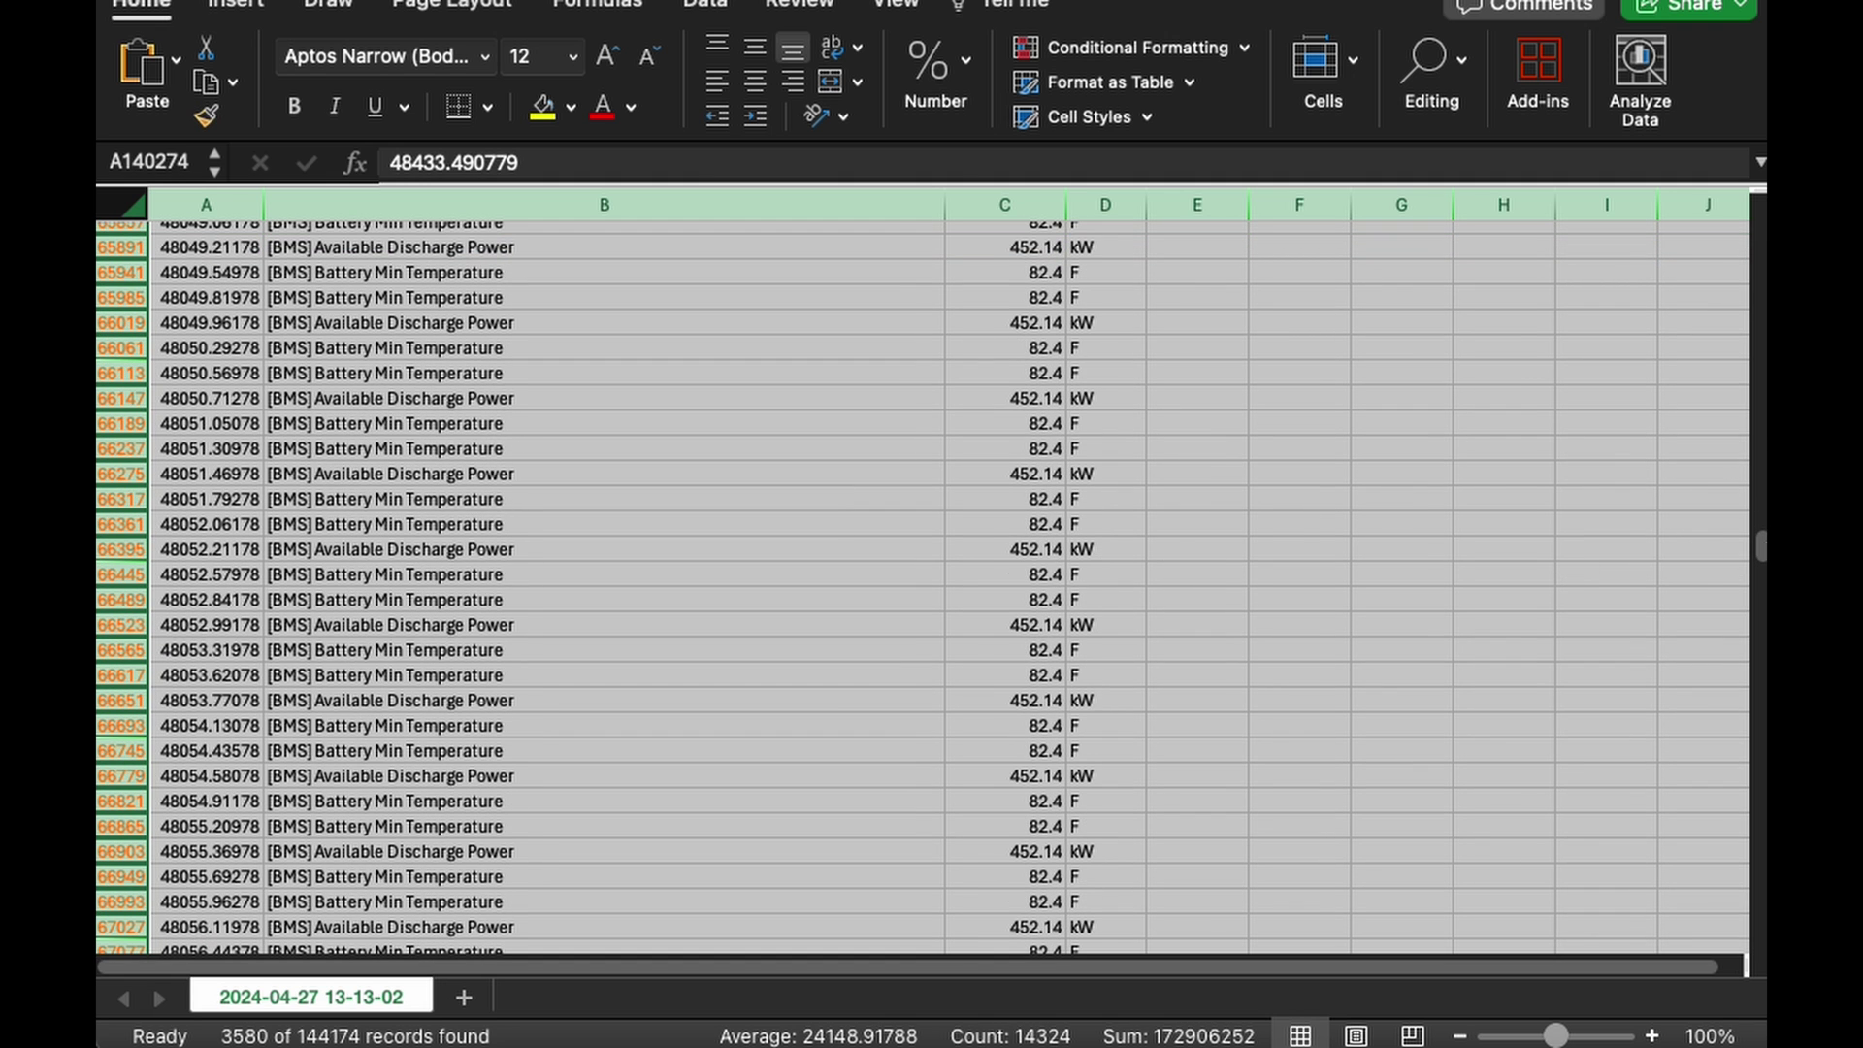
Follow the rise of Available Discharge Power against Battery Min Temperature forward from about row 111213 to the highlighted row 141244
left_click_drag(1763, 553, 1713, 791)
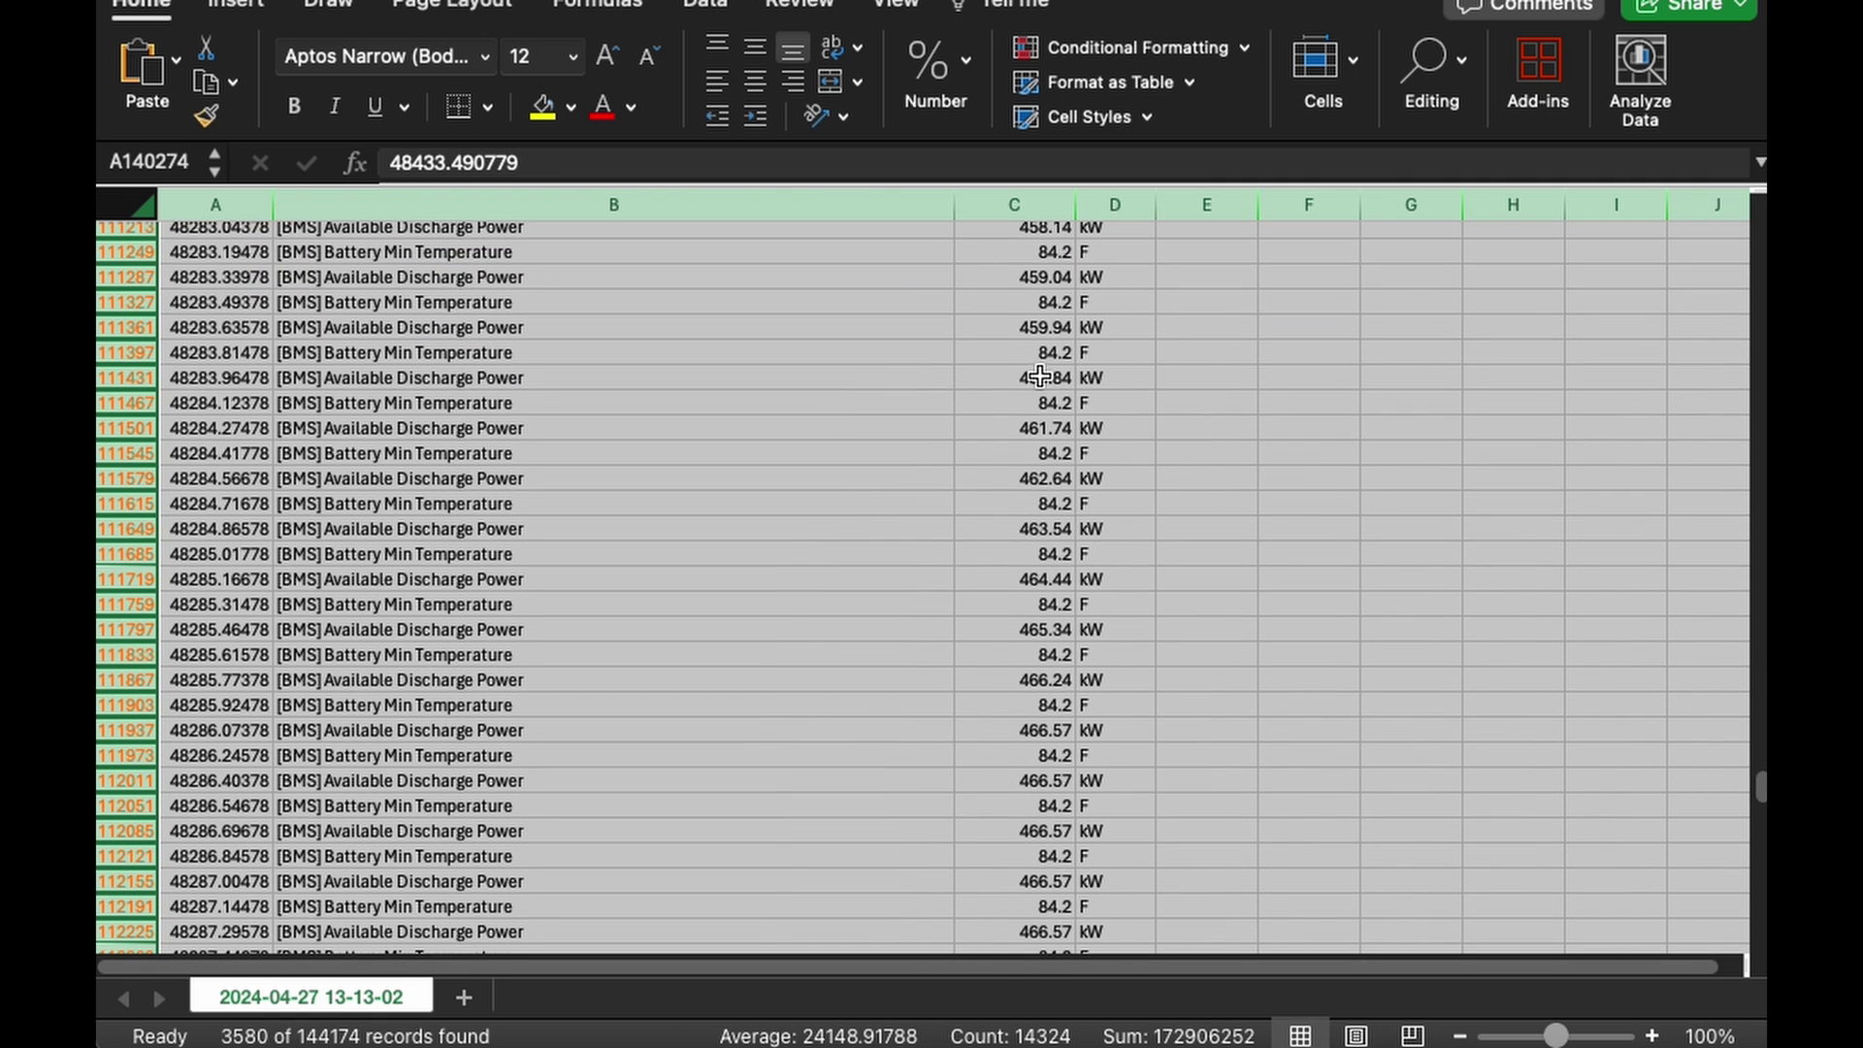
scroll(1046, 737, "down", 2)
scroll(1044, 794, "down", 20)
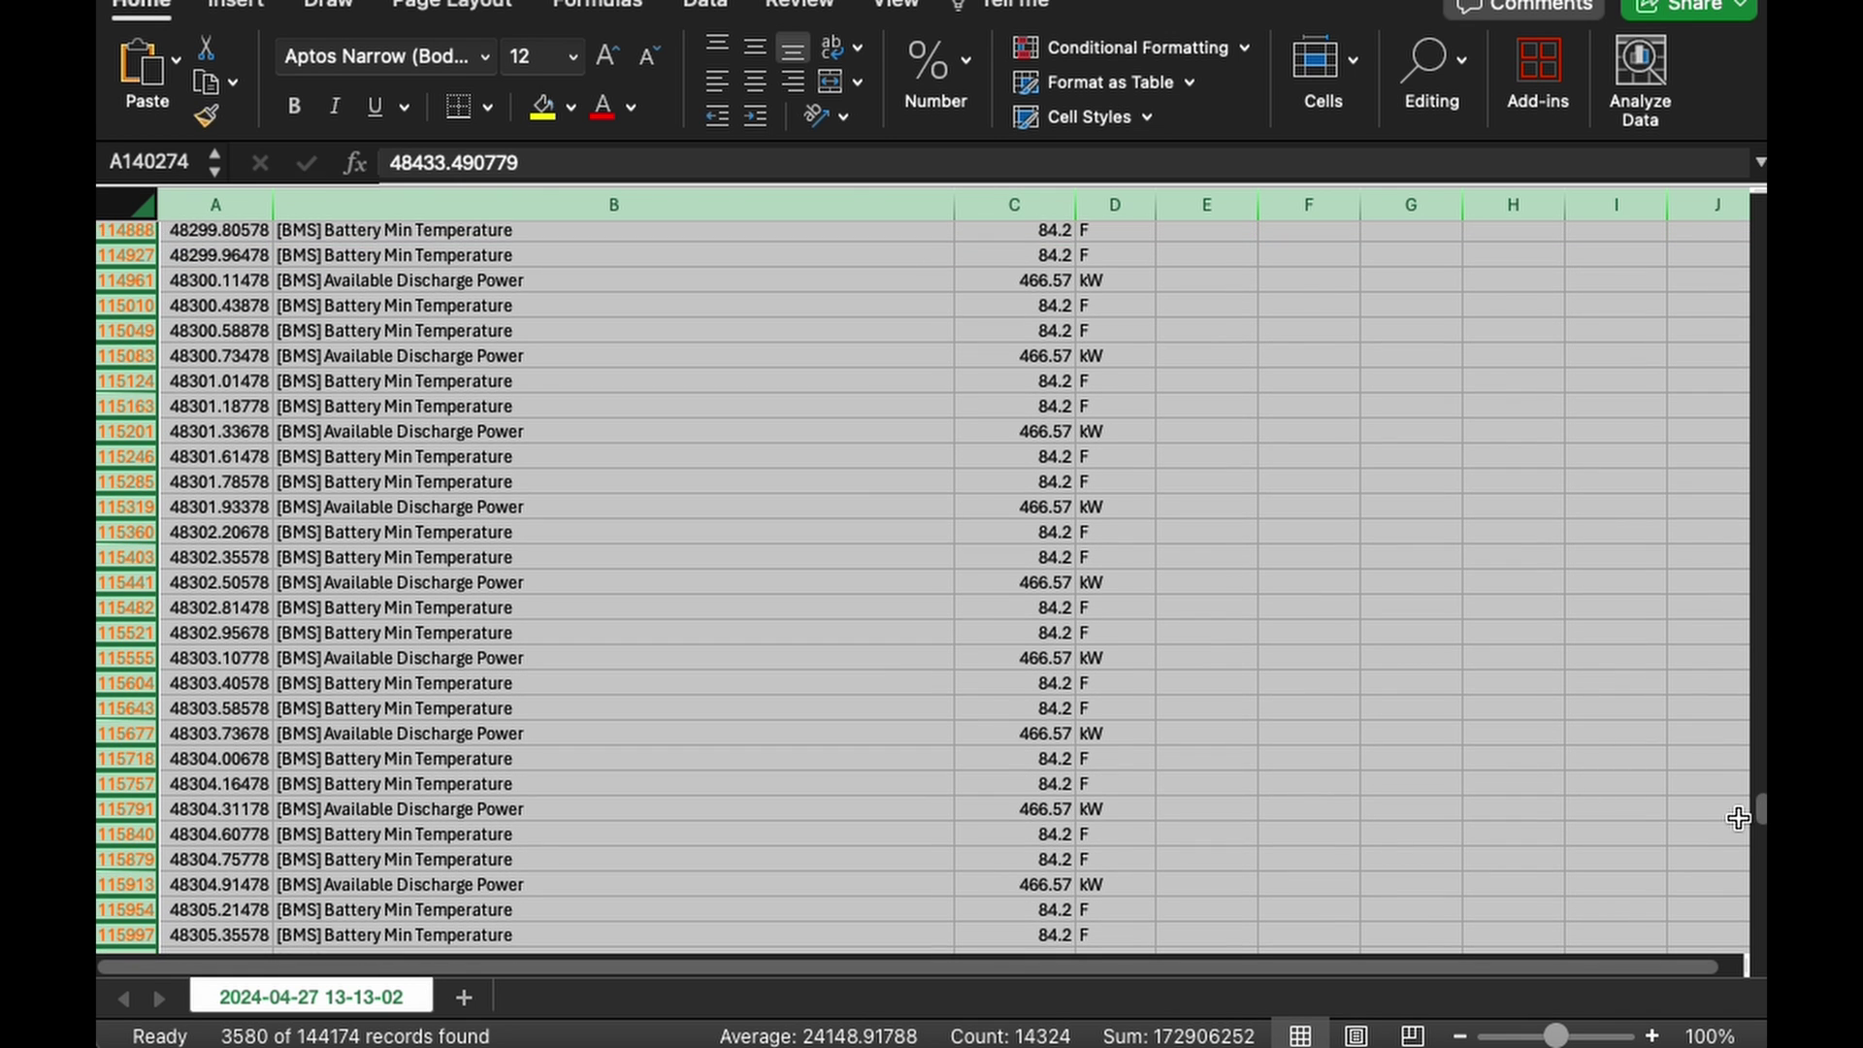
left_click_drag(1762, 823, 1752, 938)
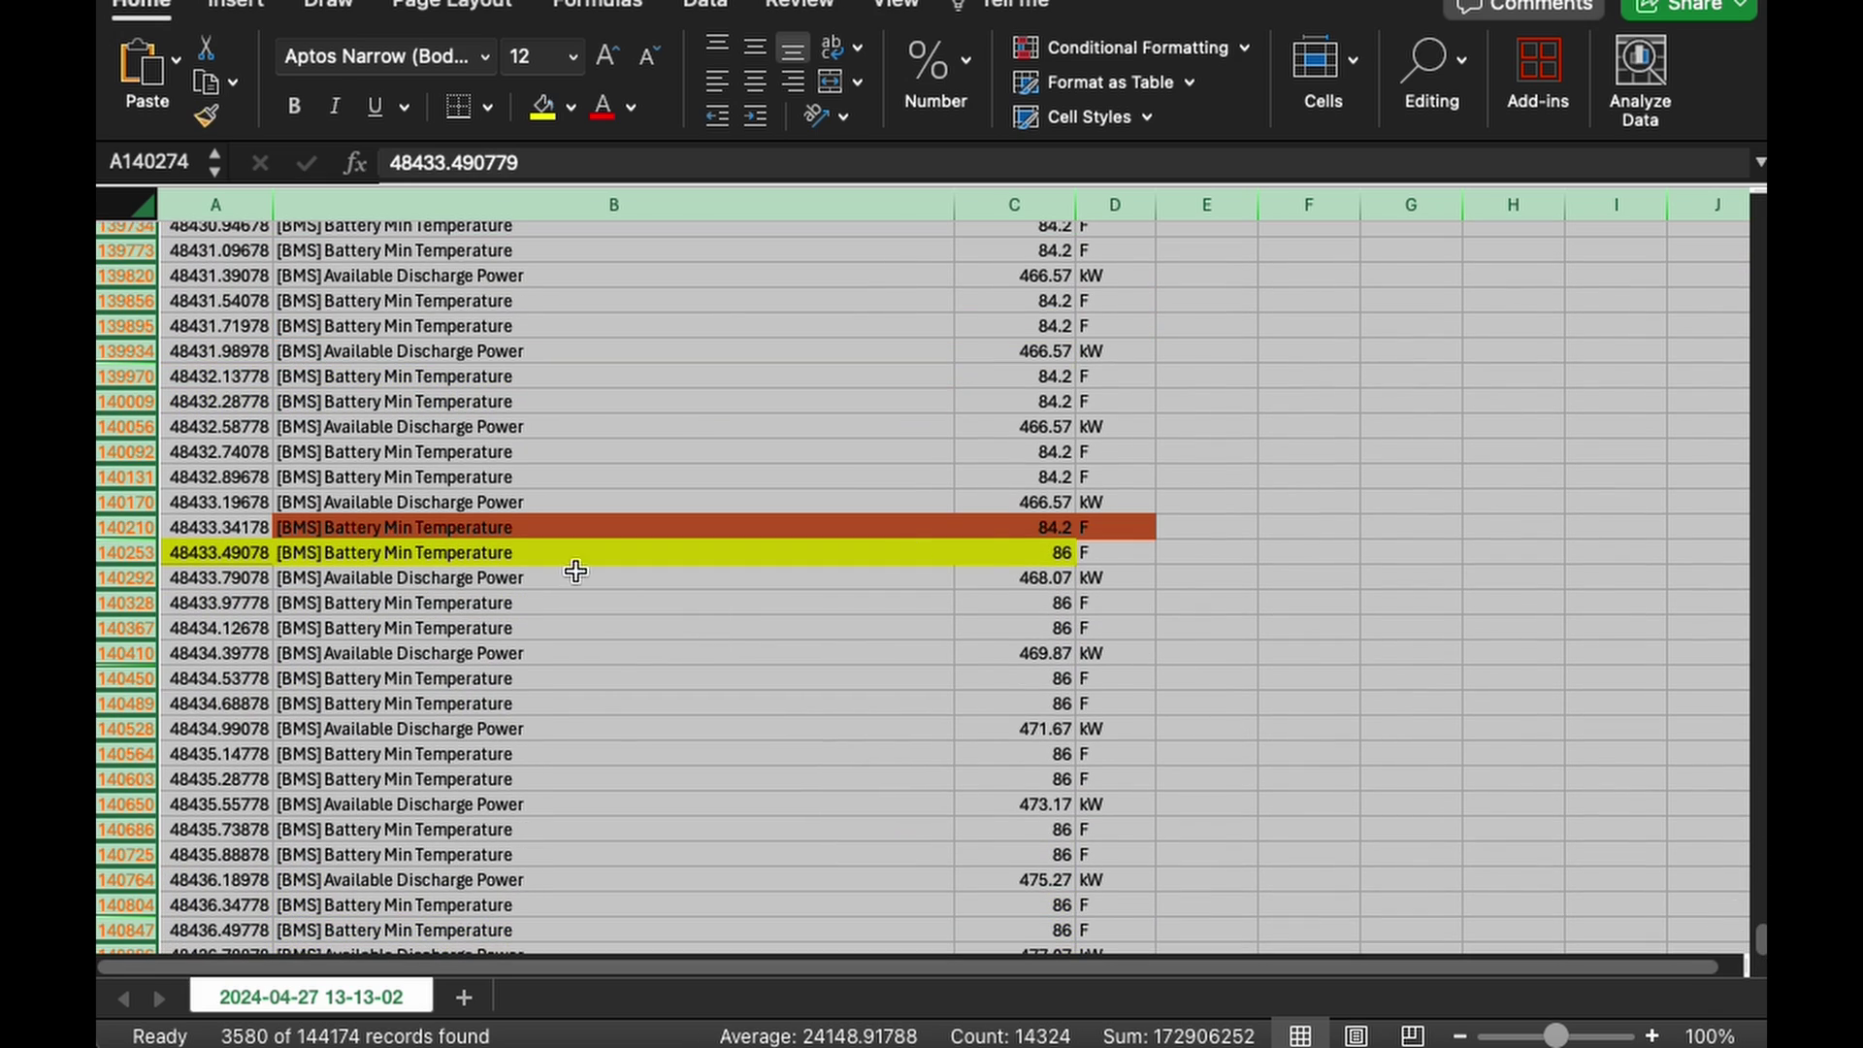
scroll(1056, 575, "down", 6)
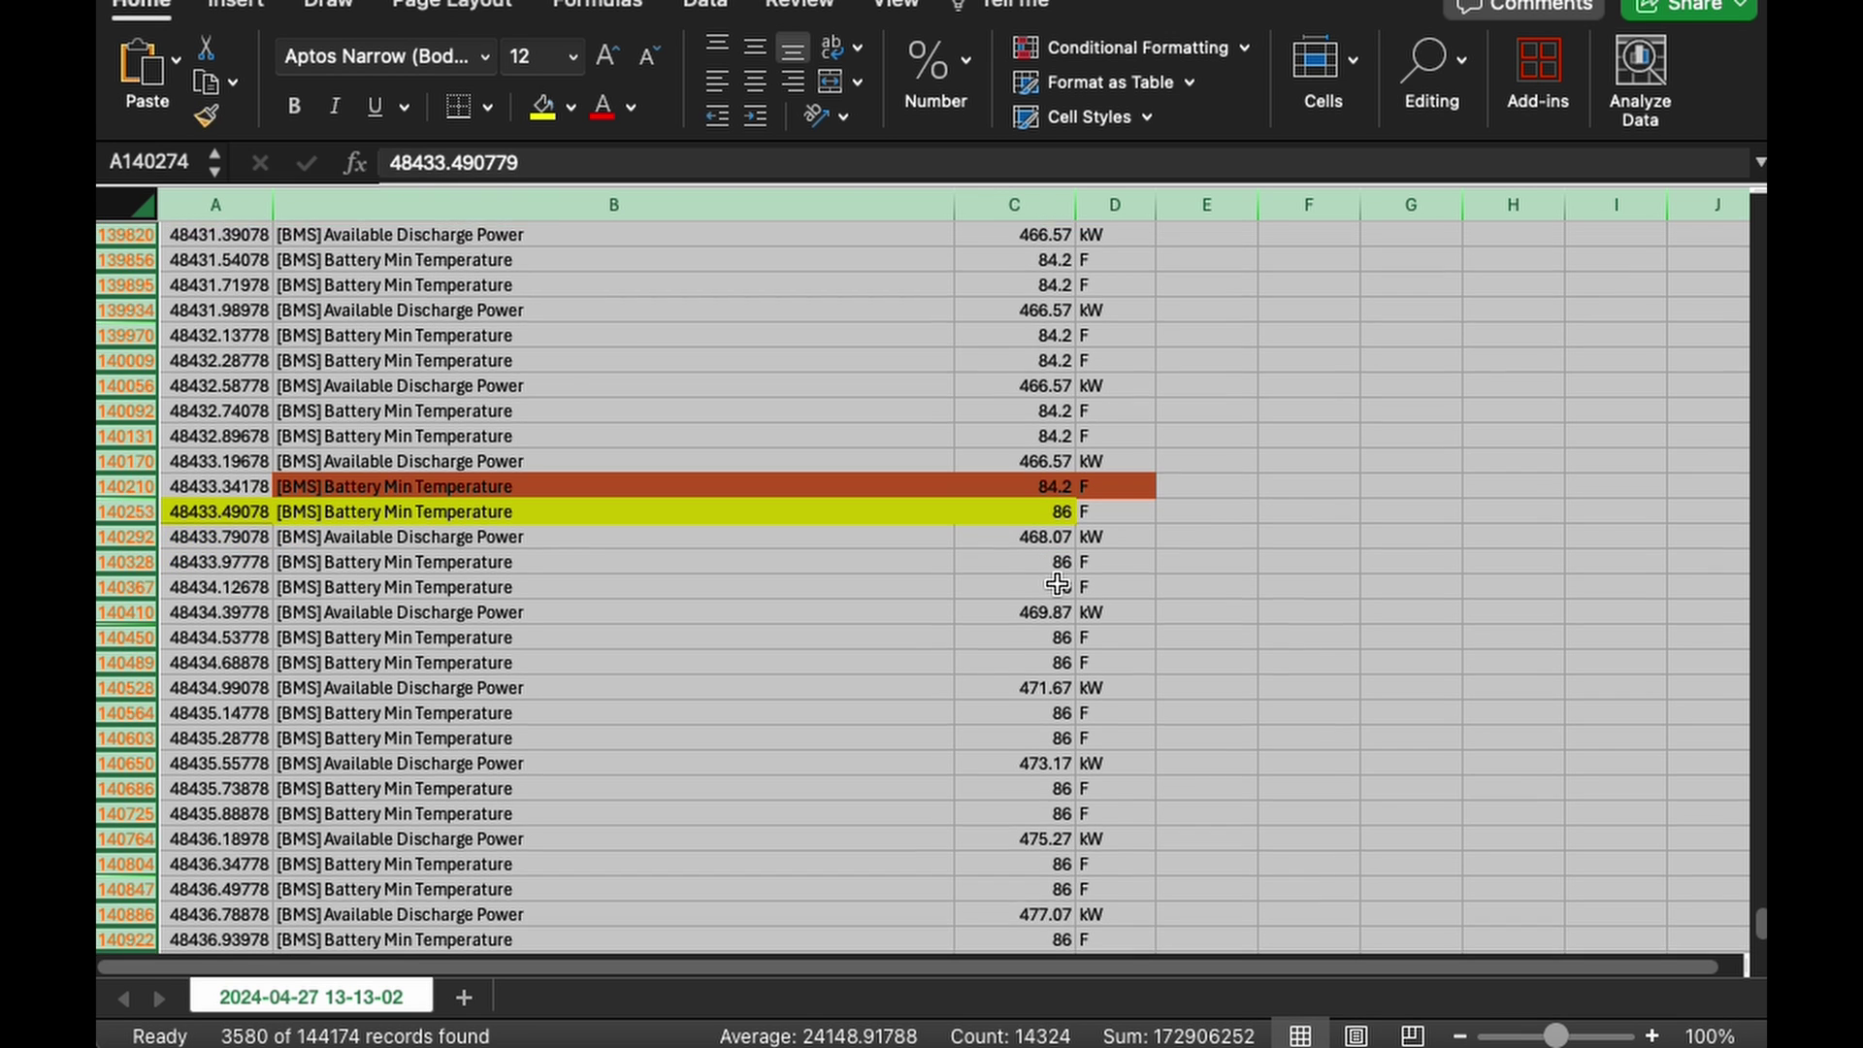
scroll(1059, 612, "down", 5)
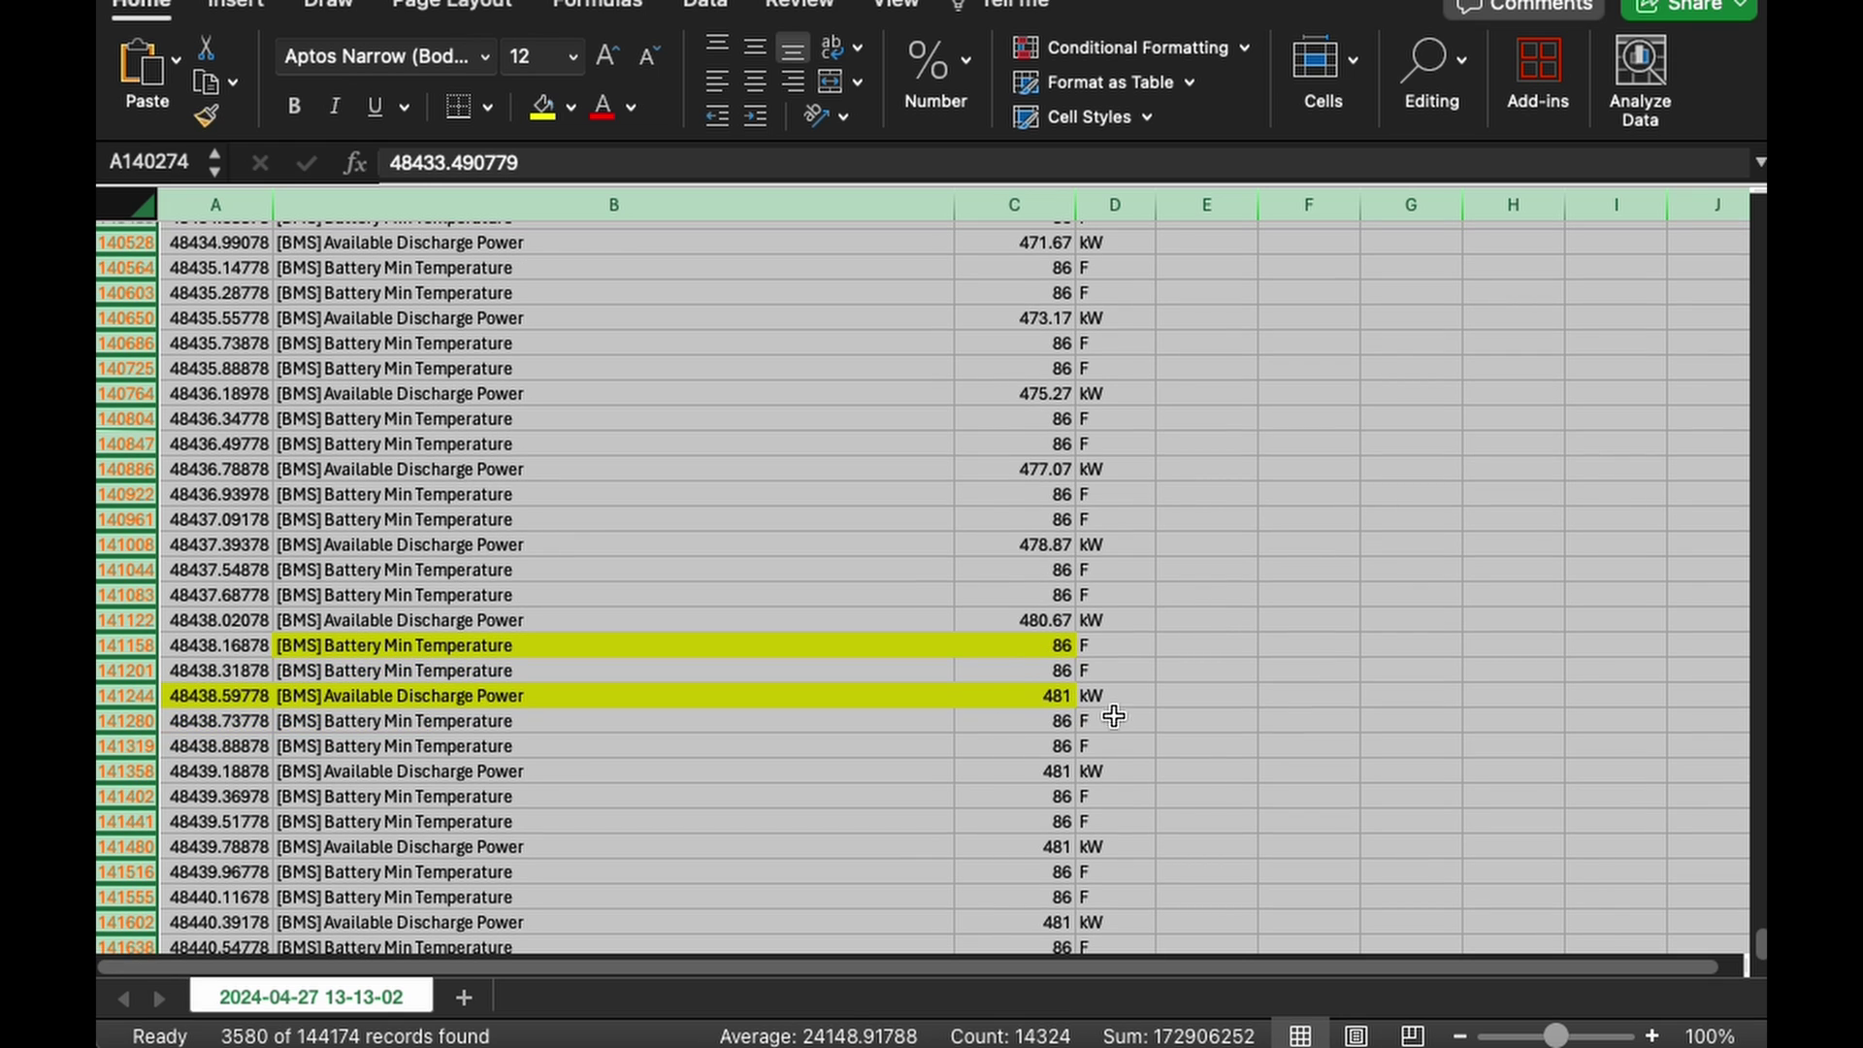
left_click(1759, 949)
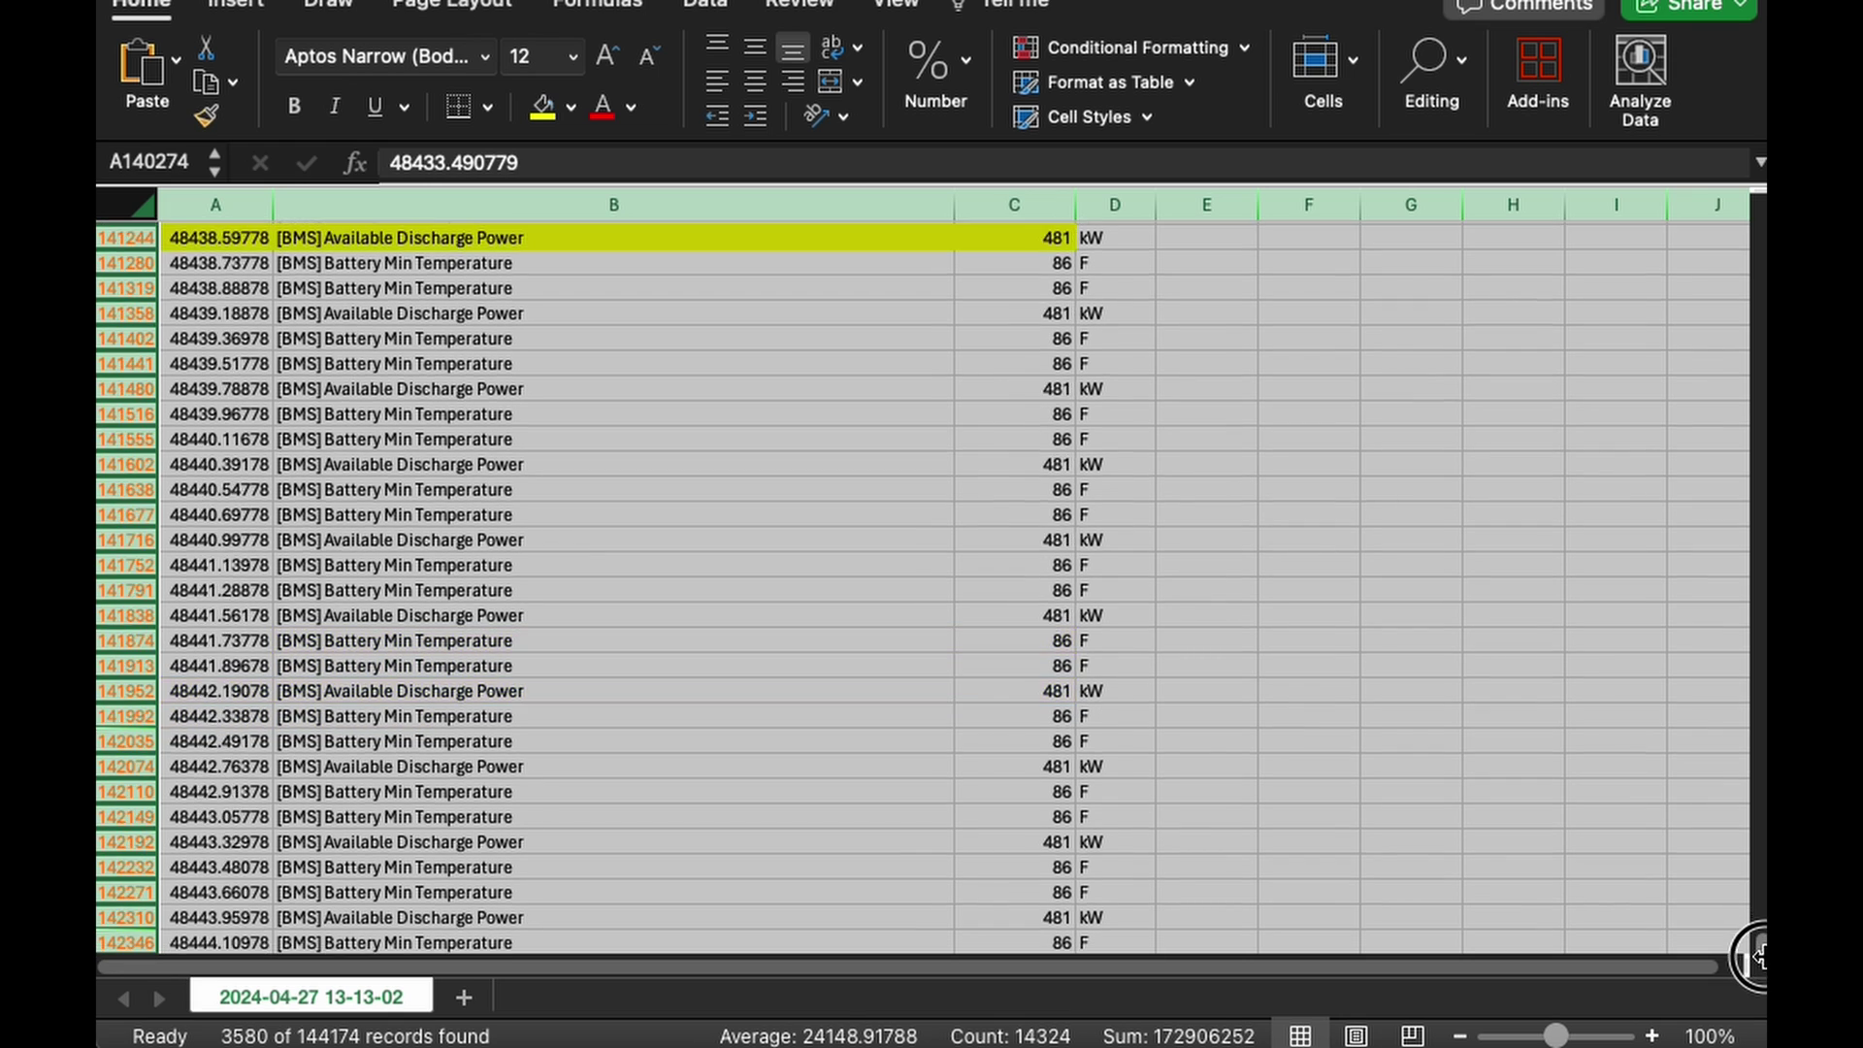
scroll(1737, 921, "up", 5)
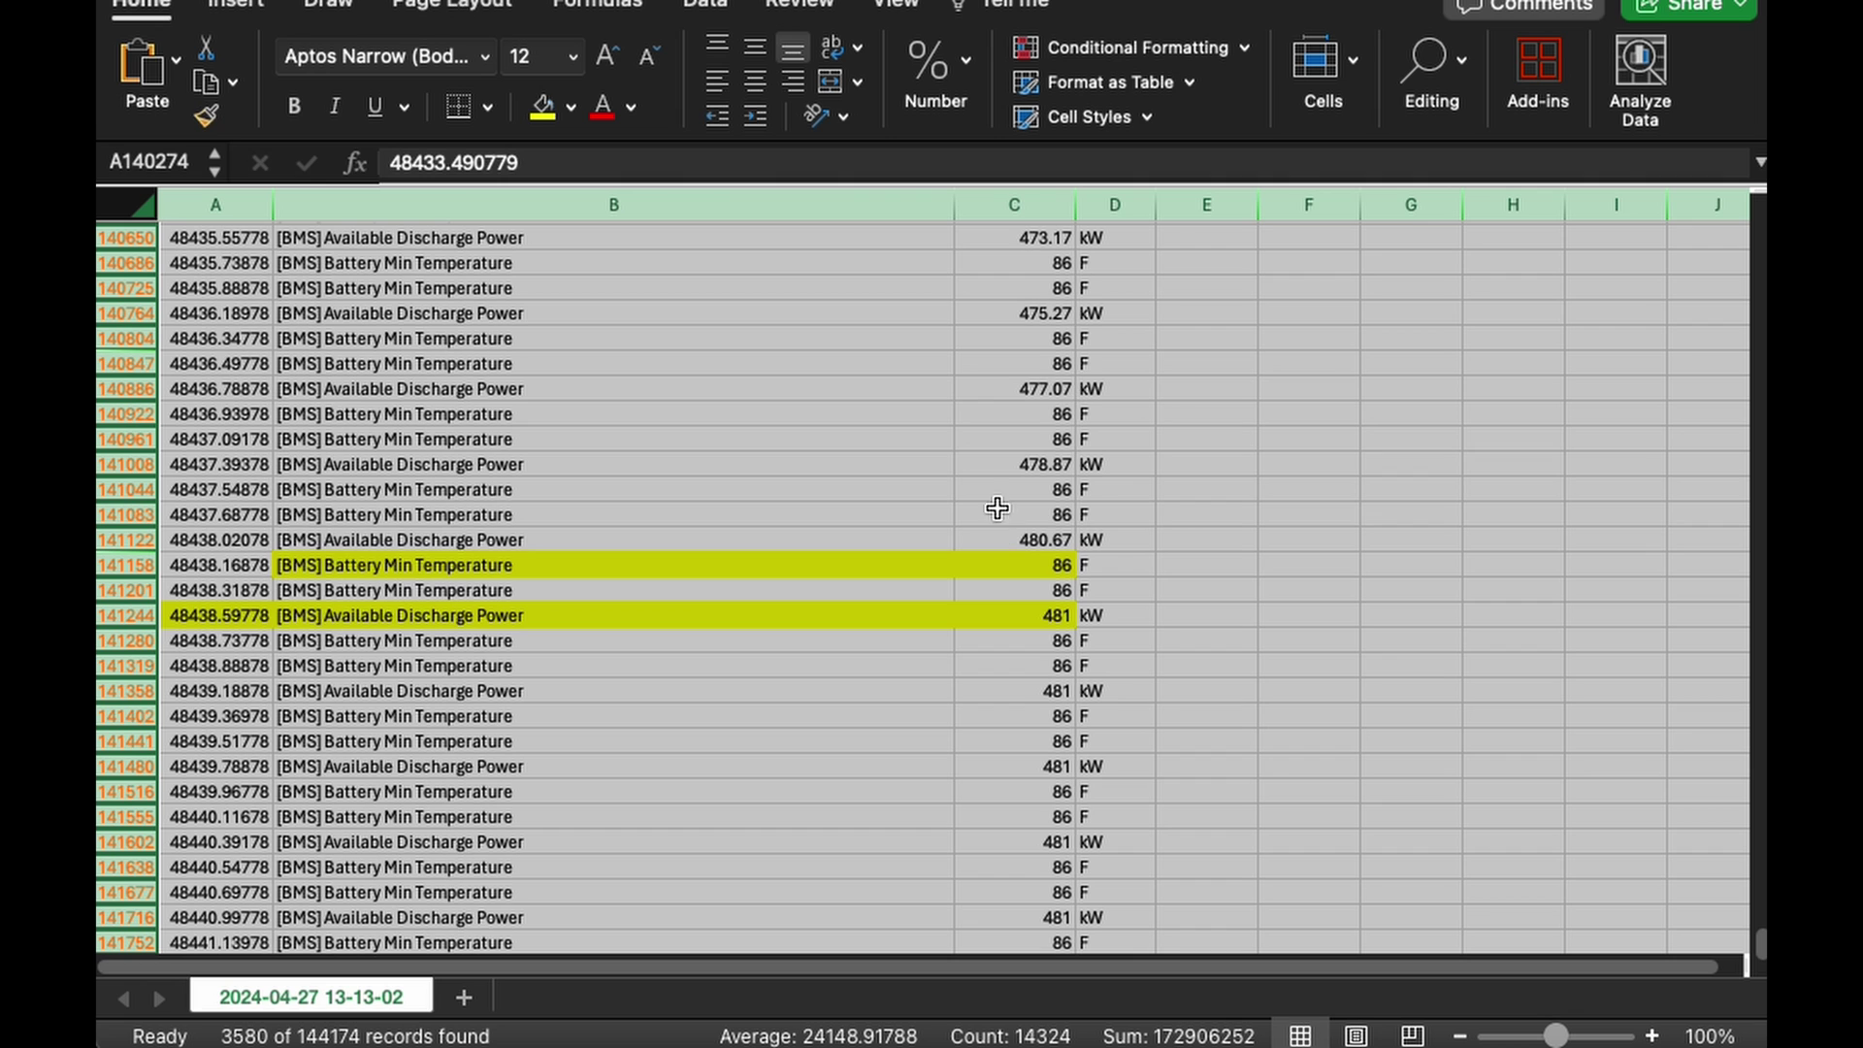
Clear the PID column's filter, filter it to entries containing "bms", and look through the rows for the battery pack entries
left_click_drag(1761, 941, 1255, 21)
left_click(920, 234)
scroll(1125, 852, "down", 4)
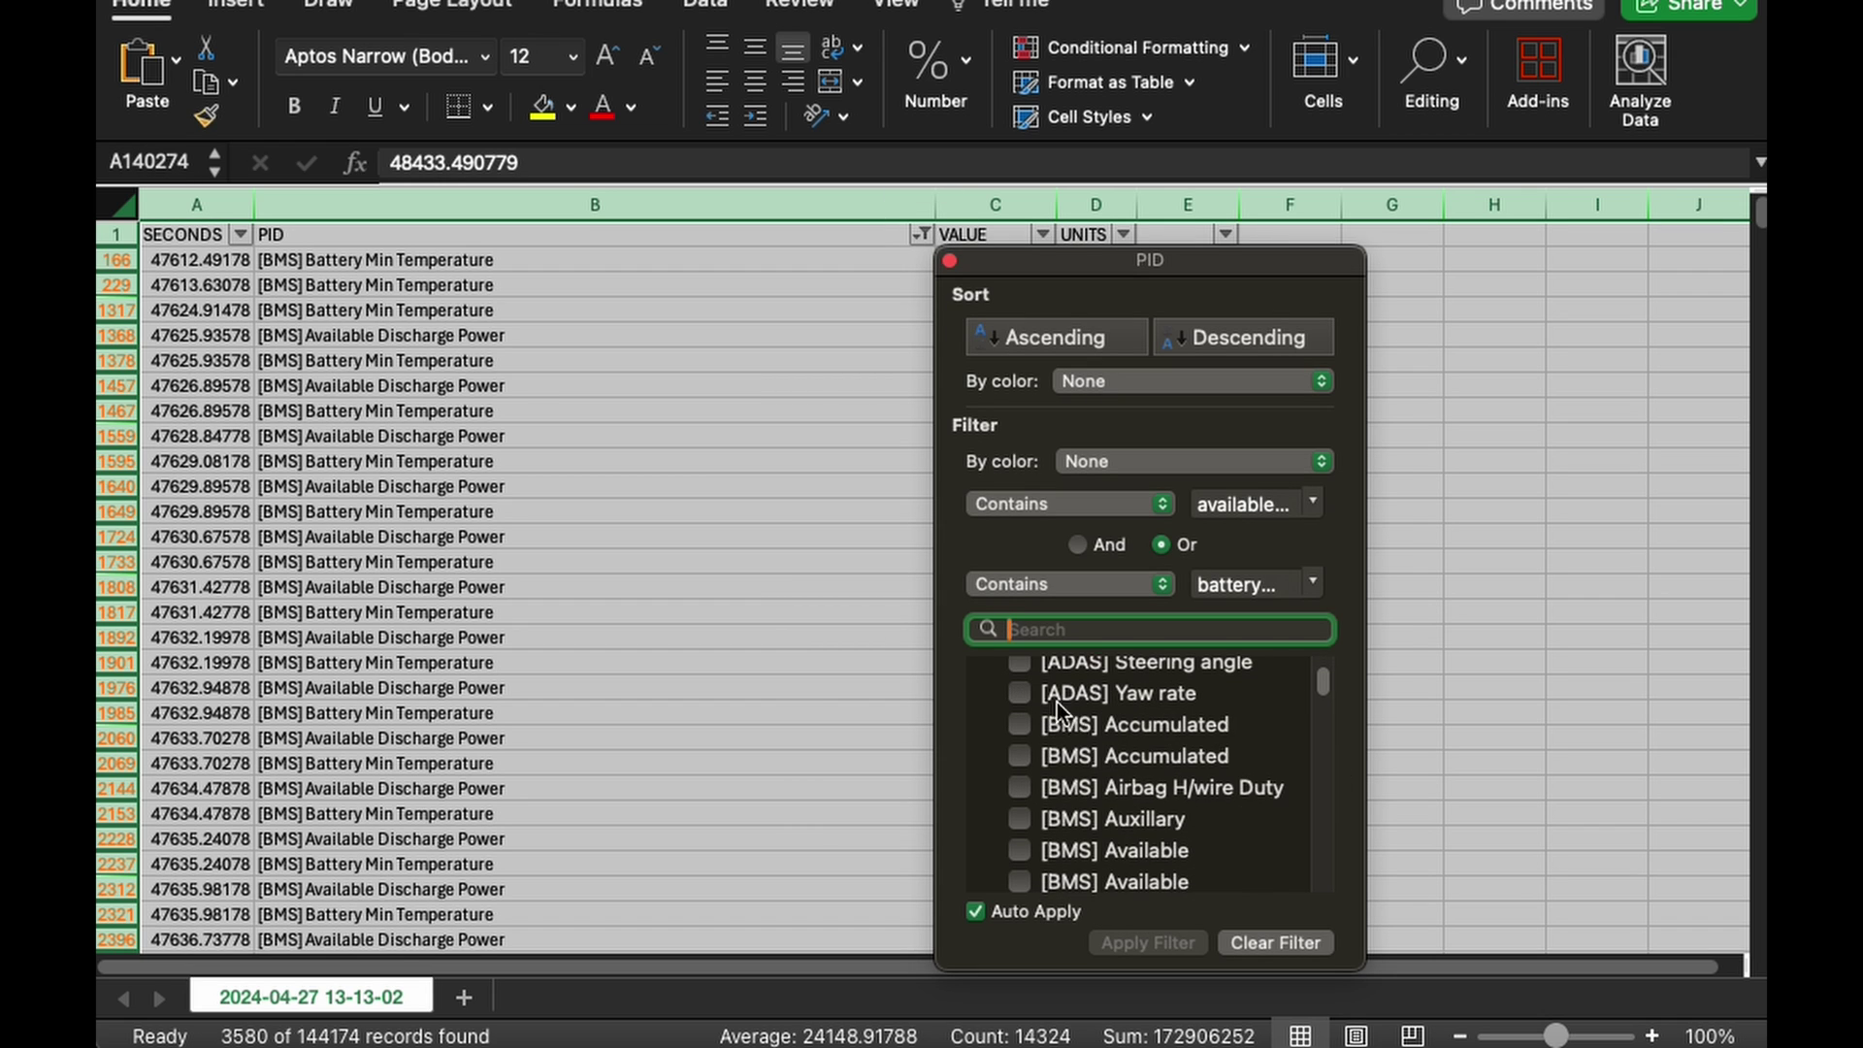
left_click(1305, 941)
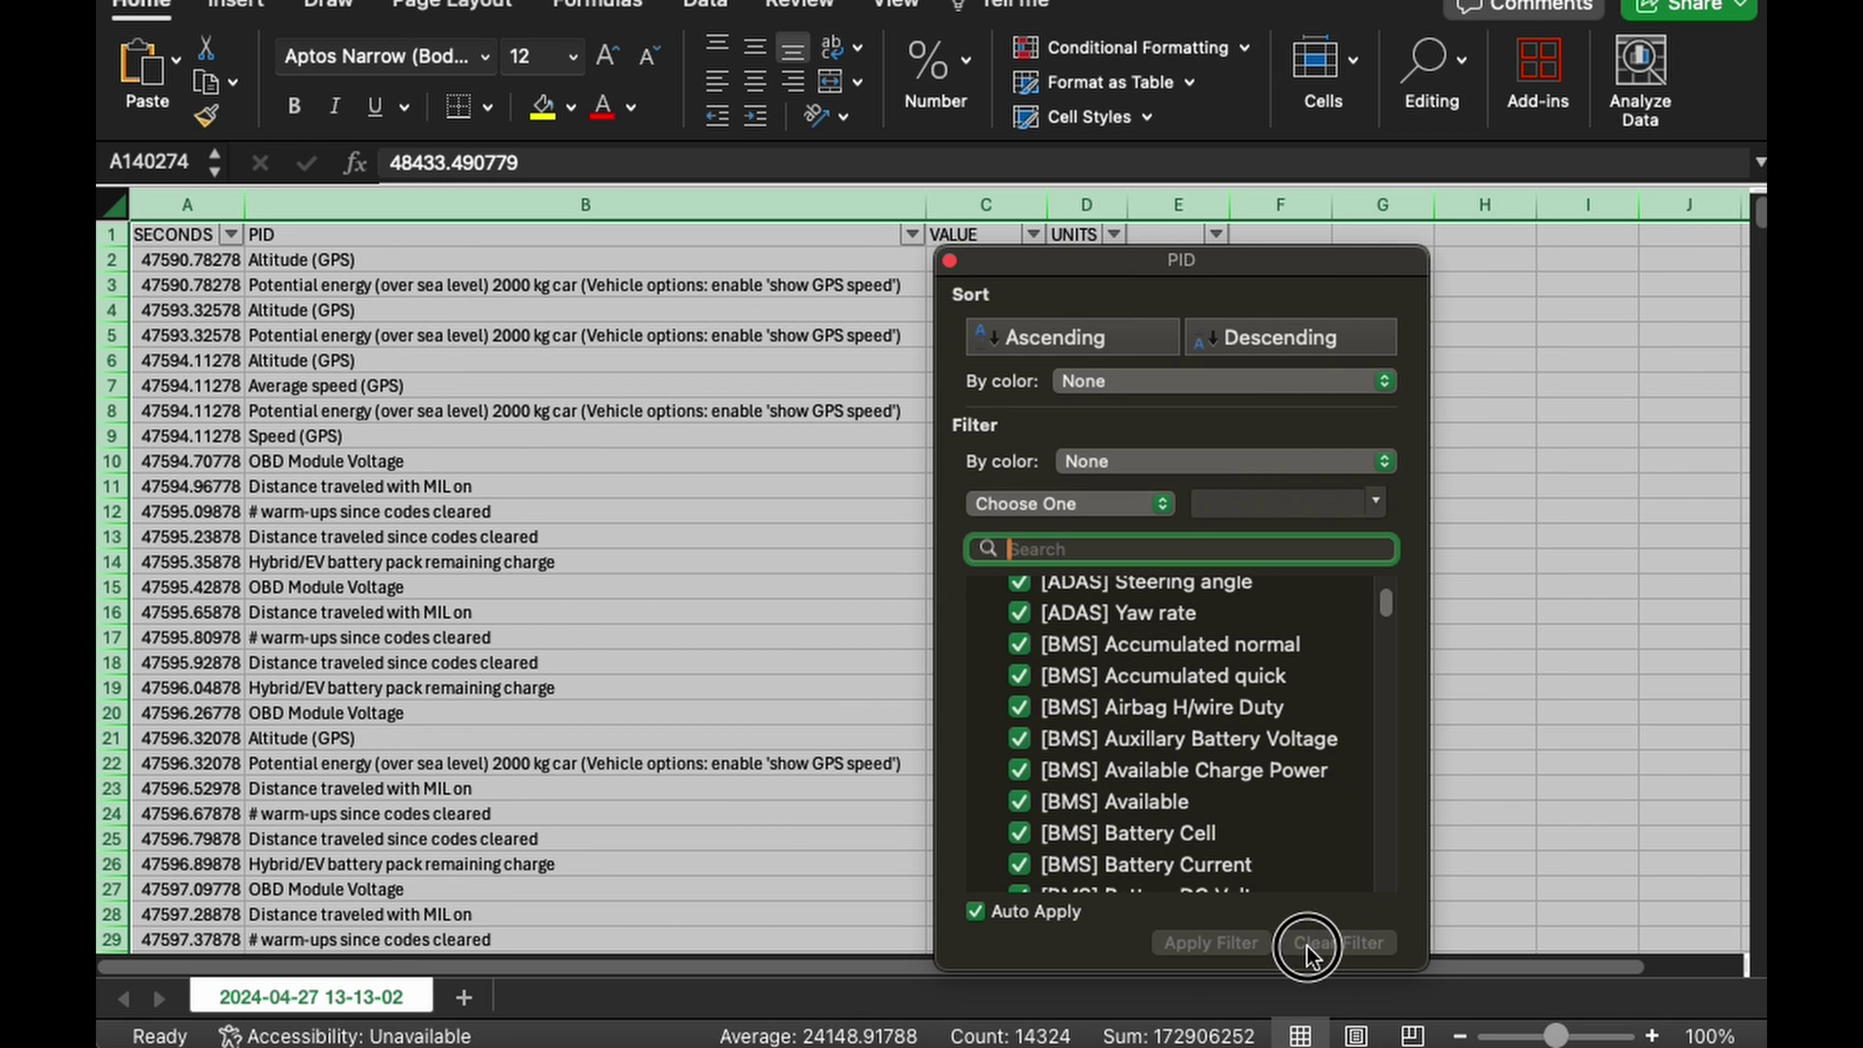
left_click(1116, 503)
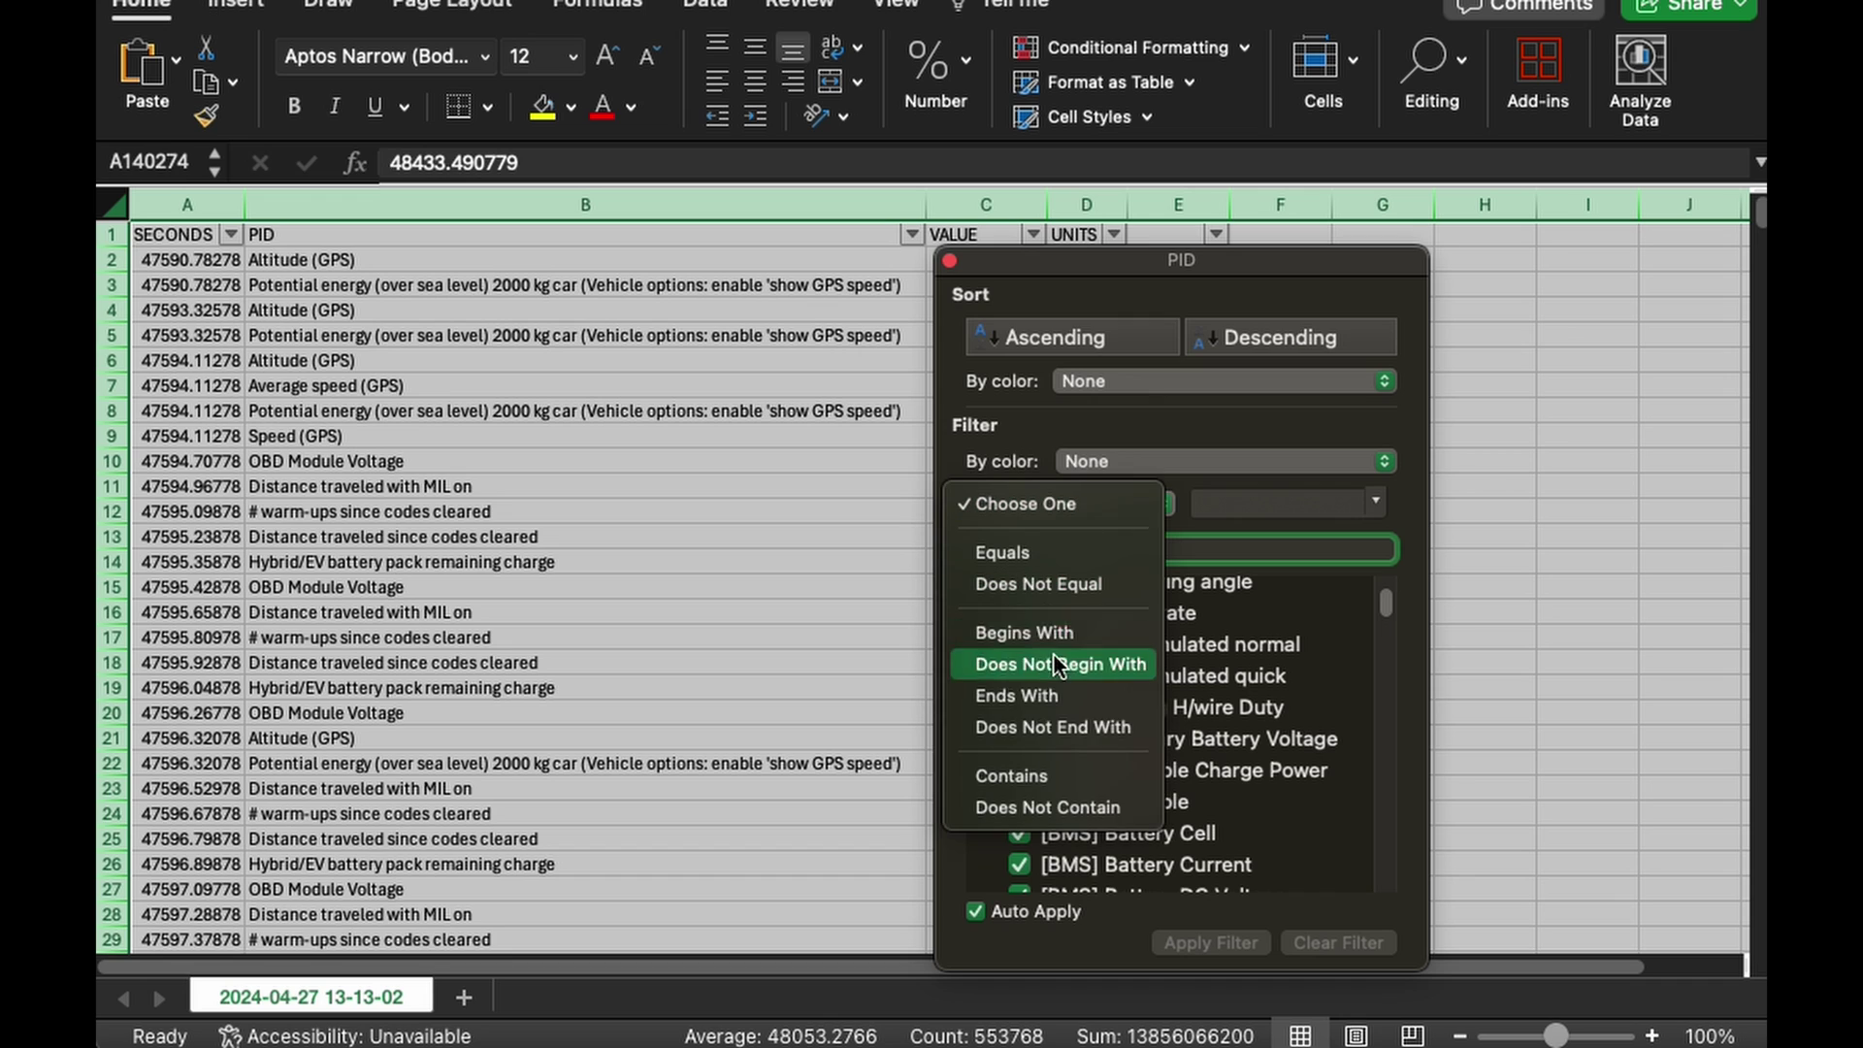
left_click(1034, 776)
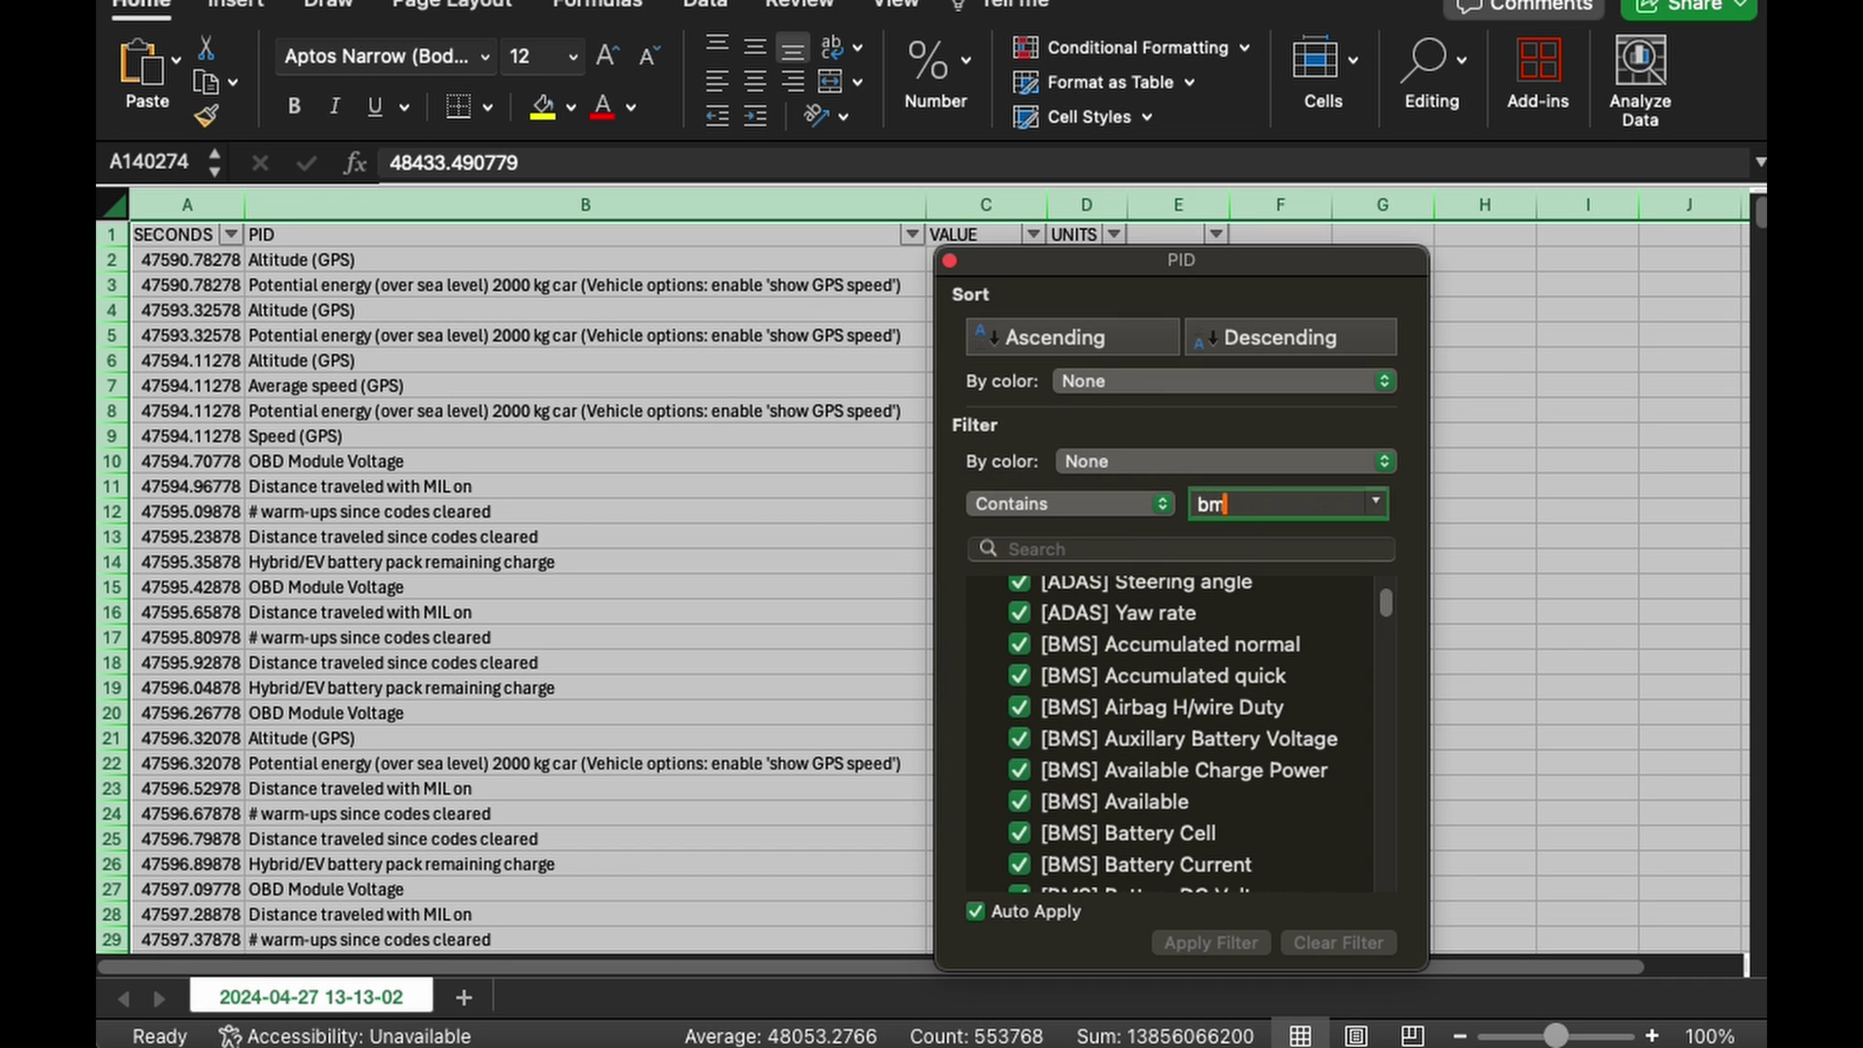
scroll(501, 687, "down", 5)
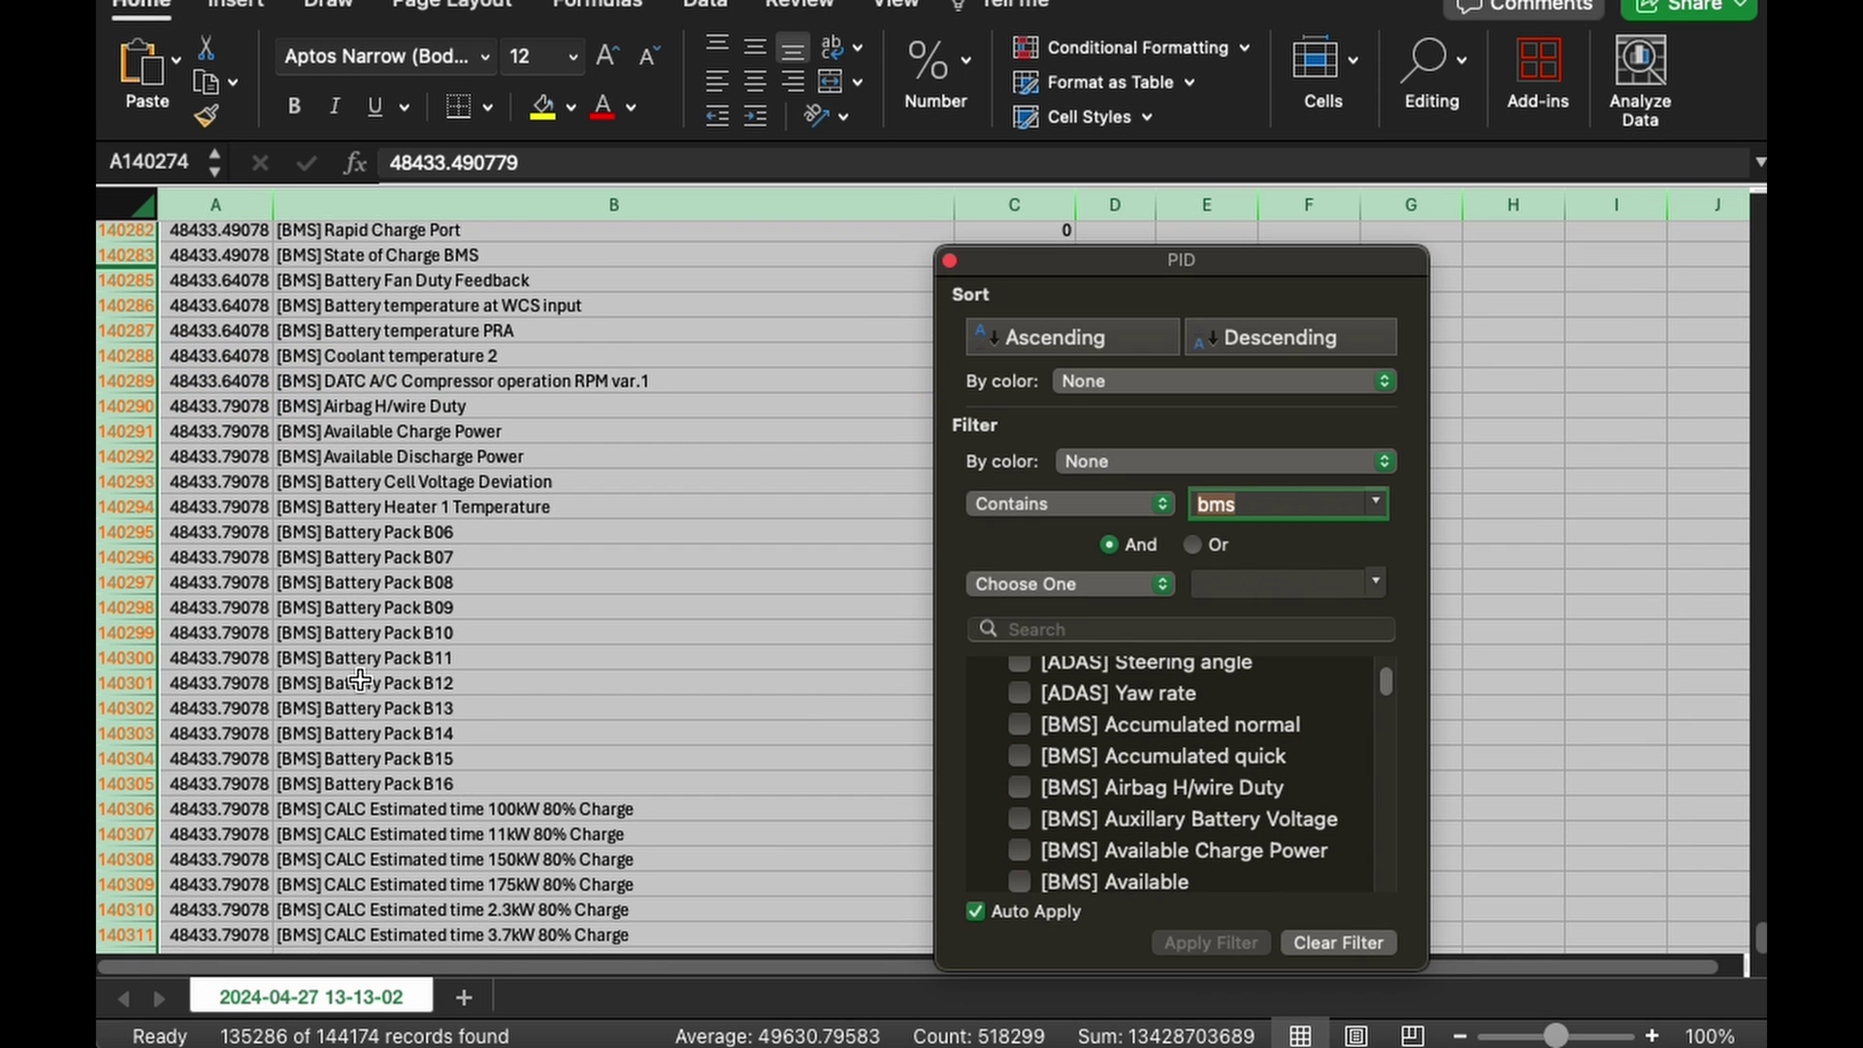
Change the PID filter text to "battery pack" and move the filter window away from the value column
left_click(1259, 508)
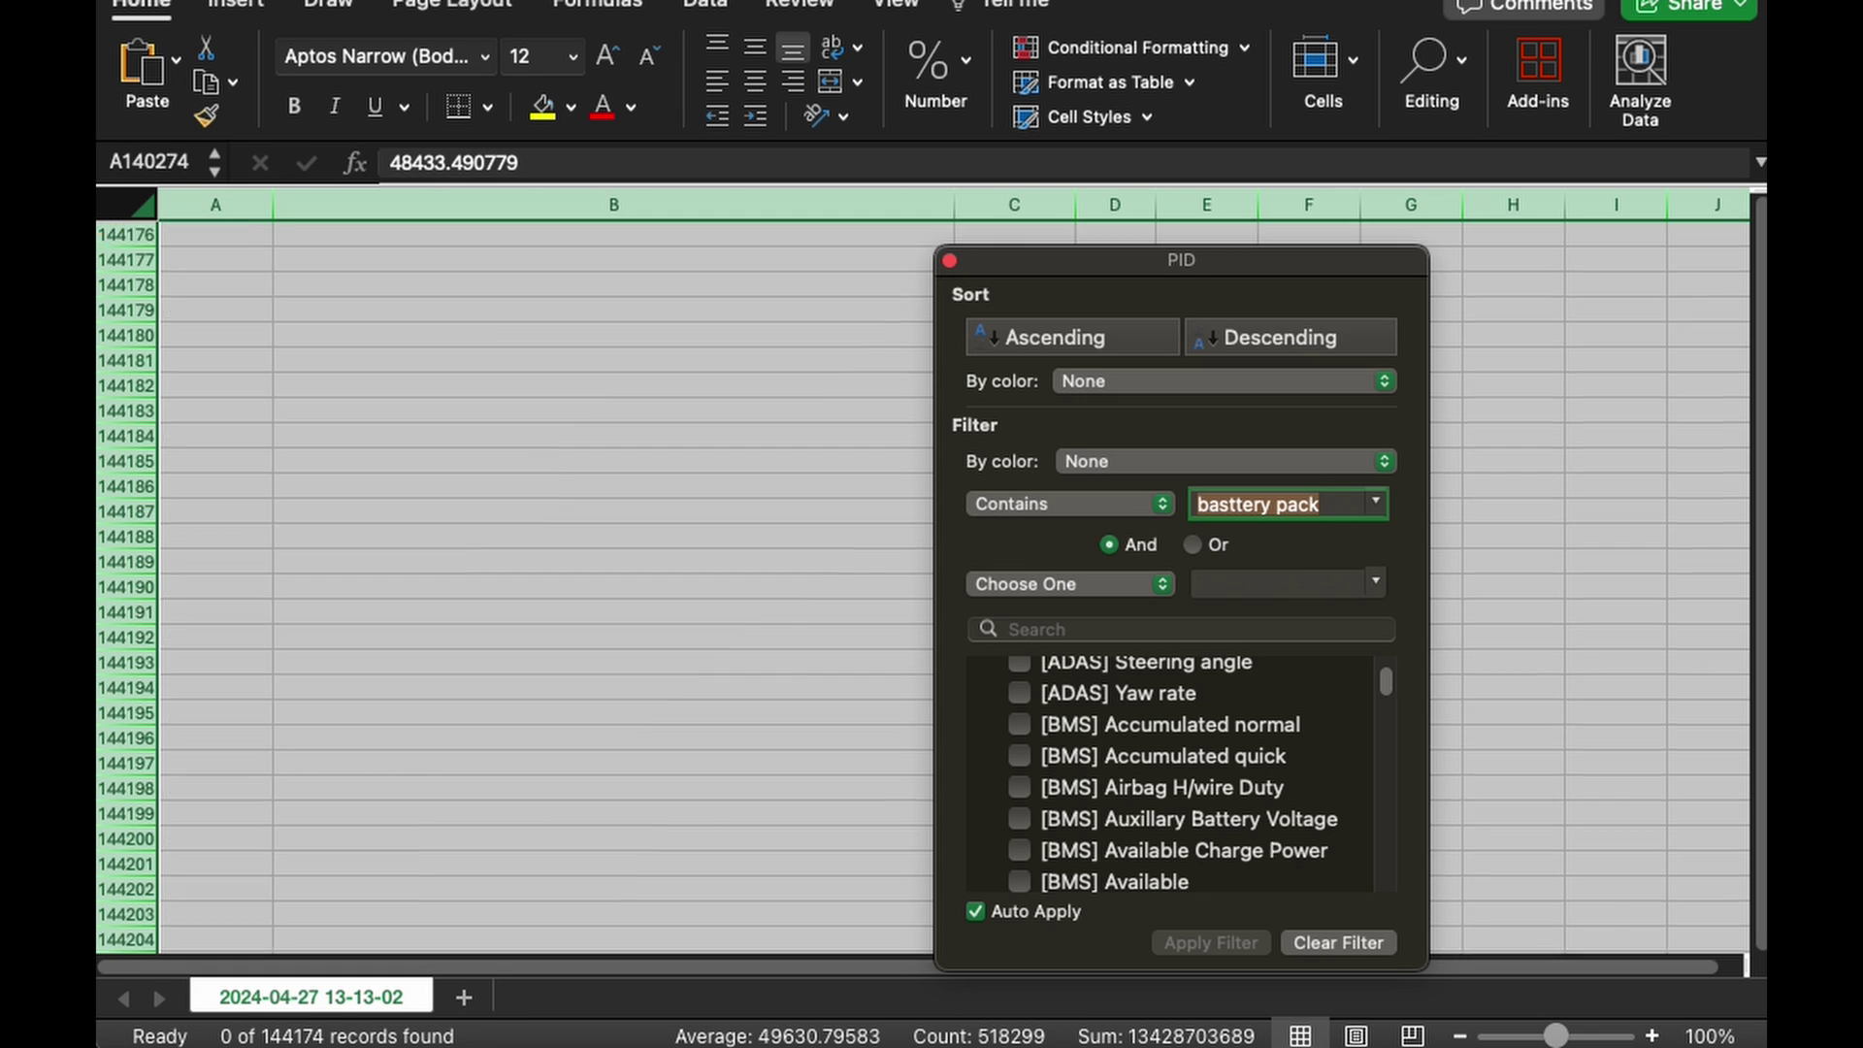
key("BackSpace")
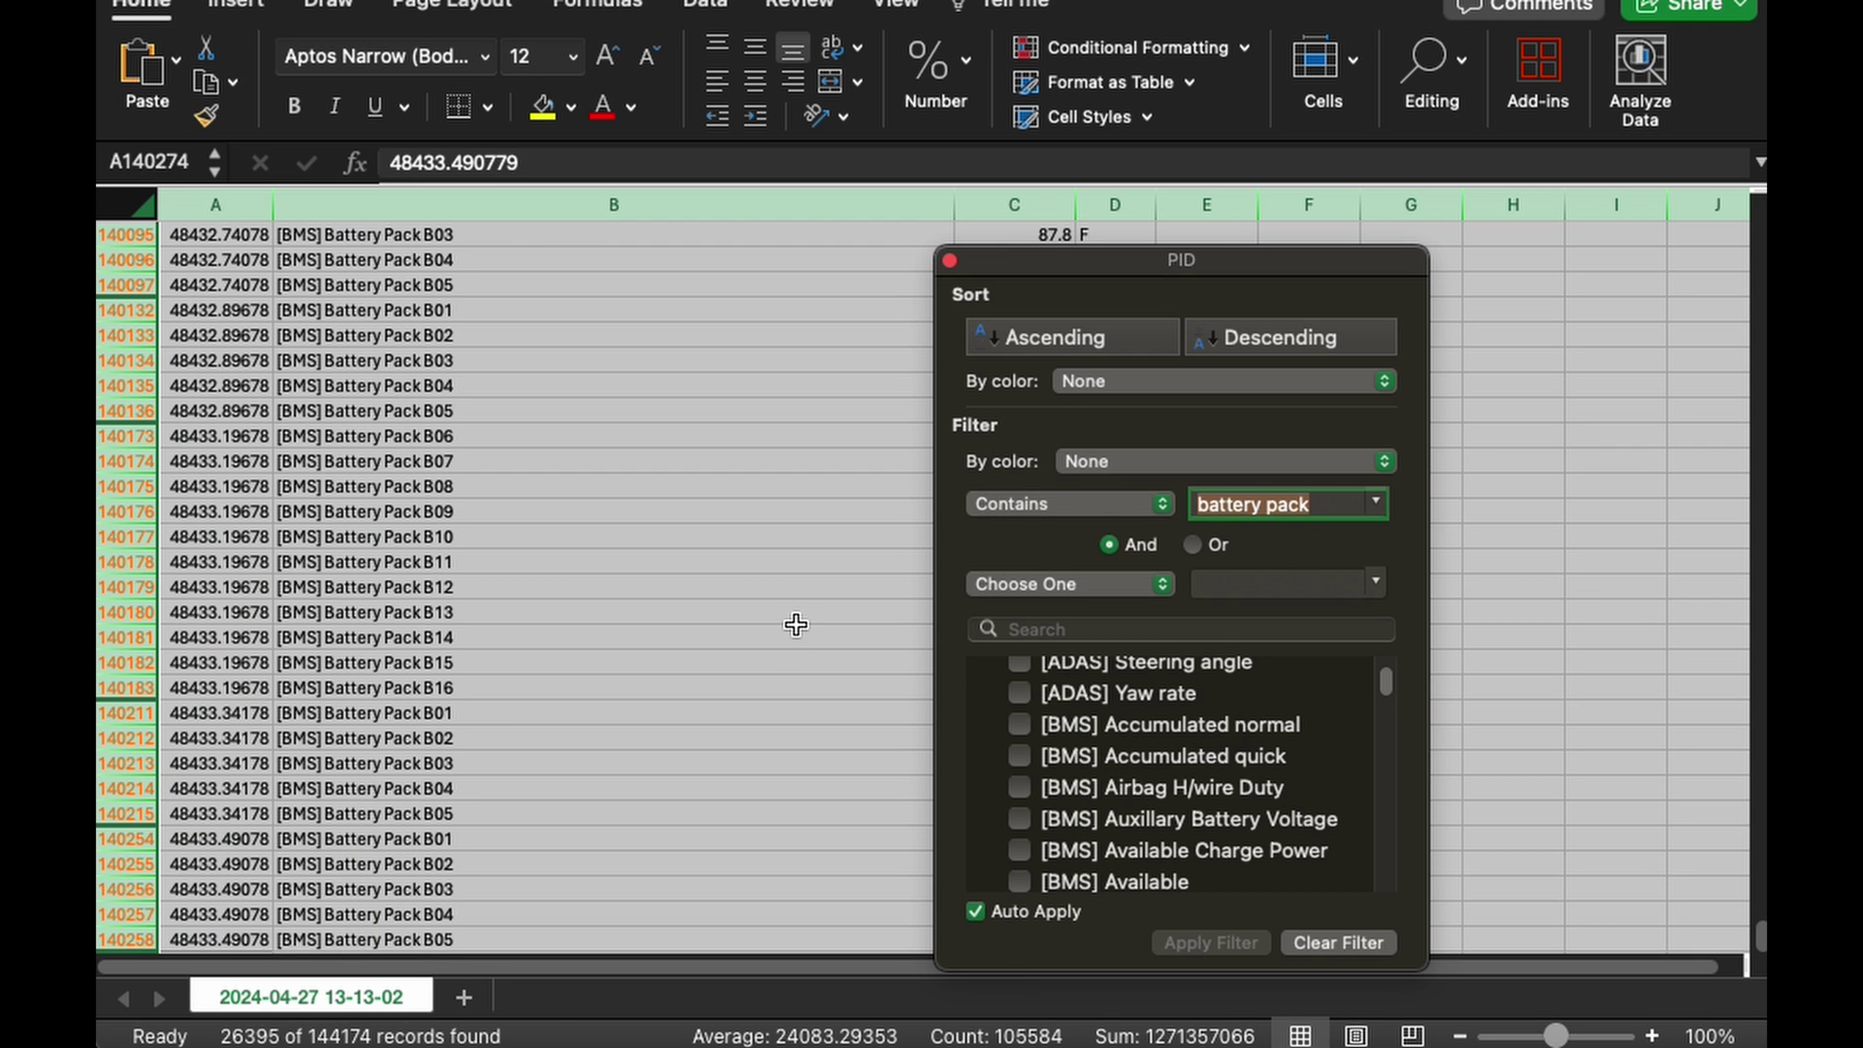
scroll(417, 621, "down", 10)
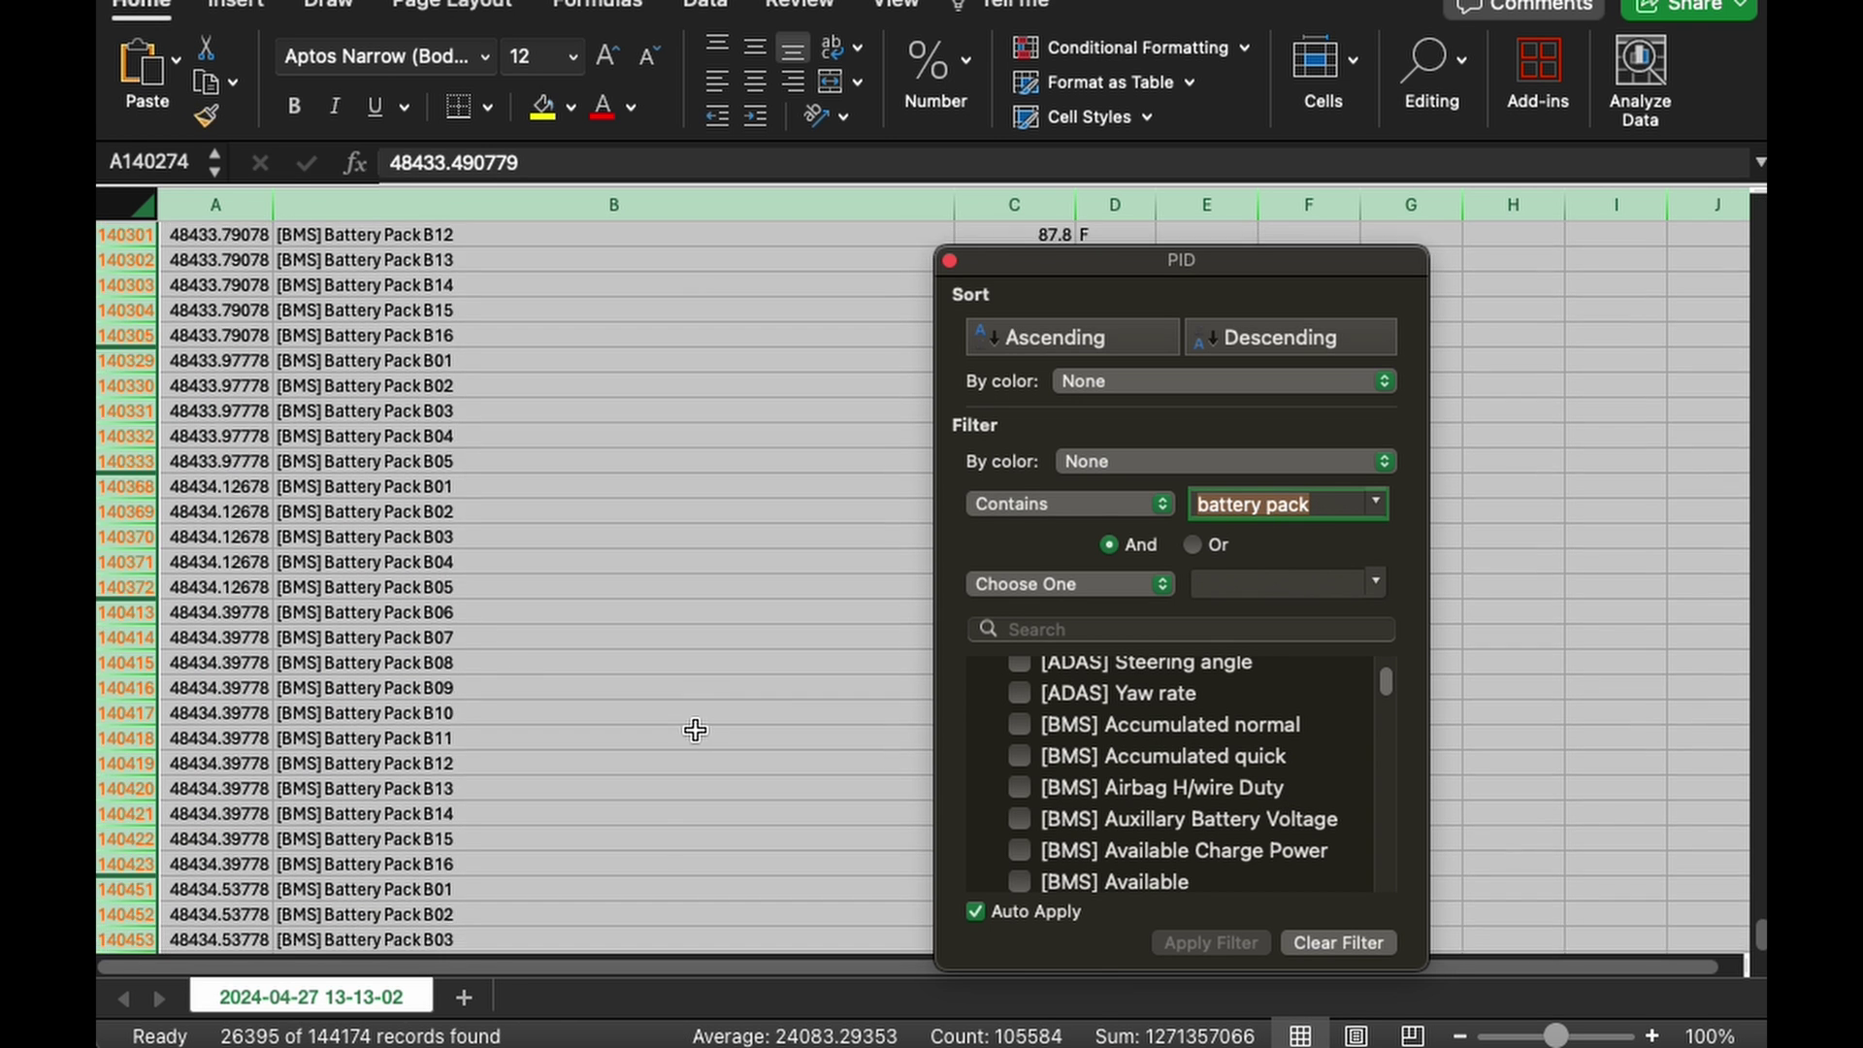
left_click_drag(1127, 259, 1444, 250)
Examine the battery pack temperatures before the highlighted row 141250, and select the Battery Pack B09 label and value in row 141128
scroll(657, 788, "down", 20)
scroll(658, 788, "down", 4)
scroll(656, 787, "up", 6)
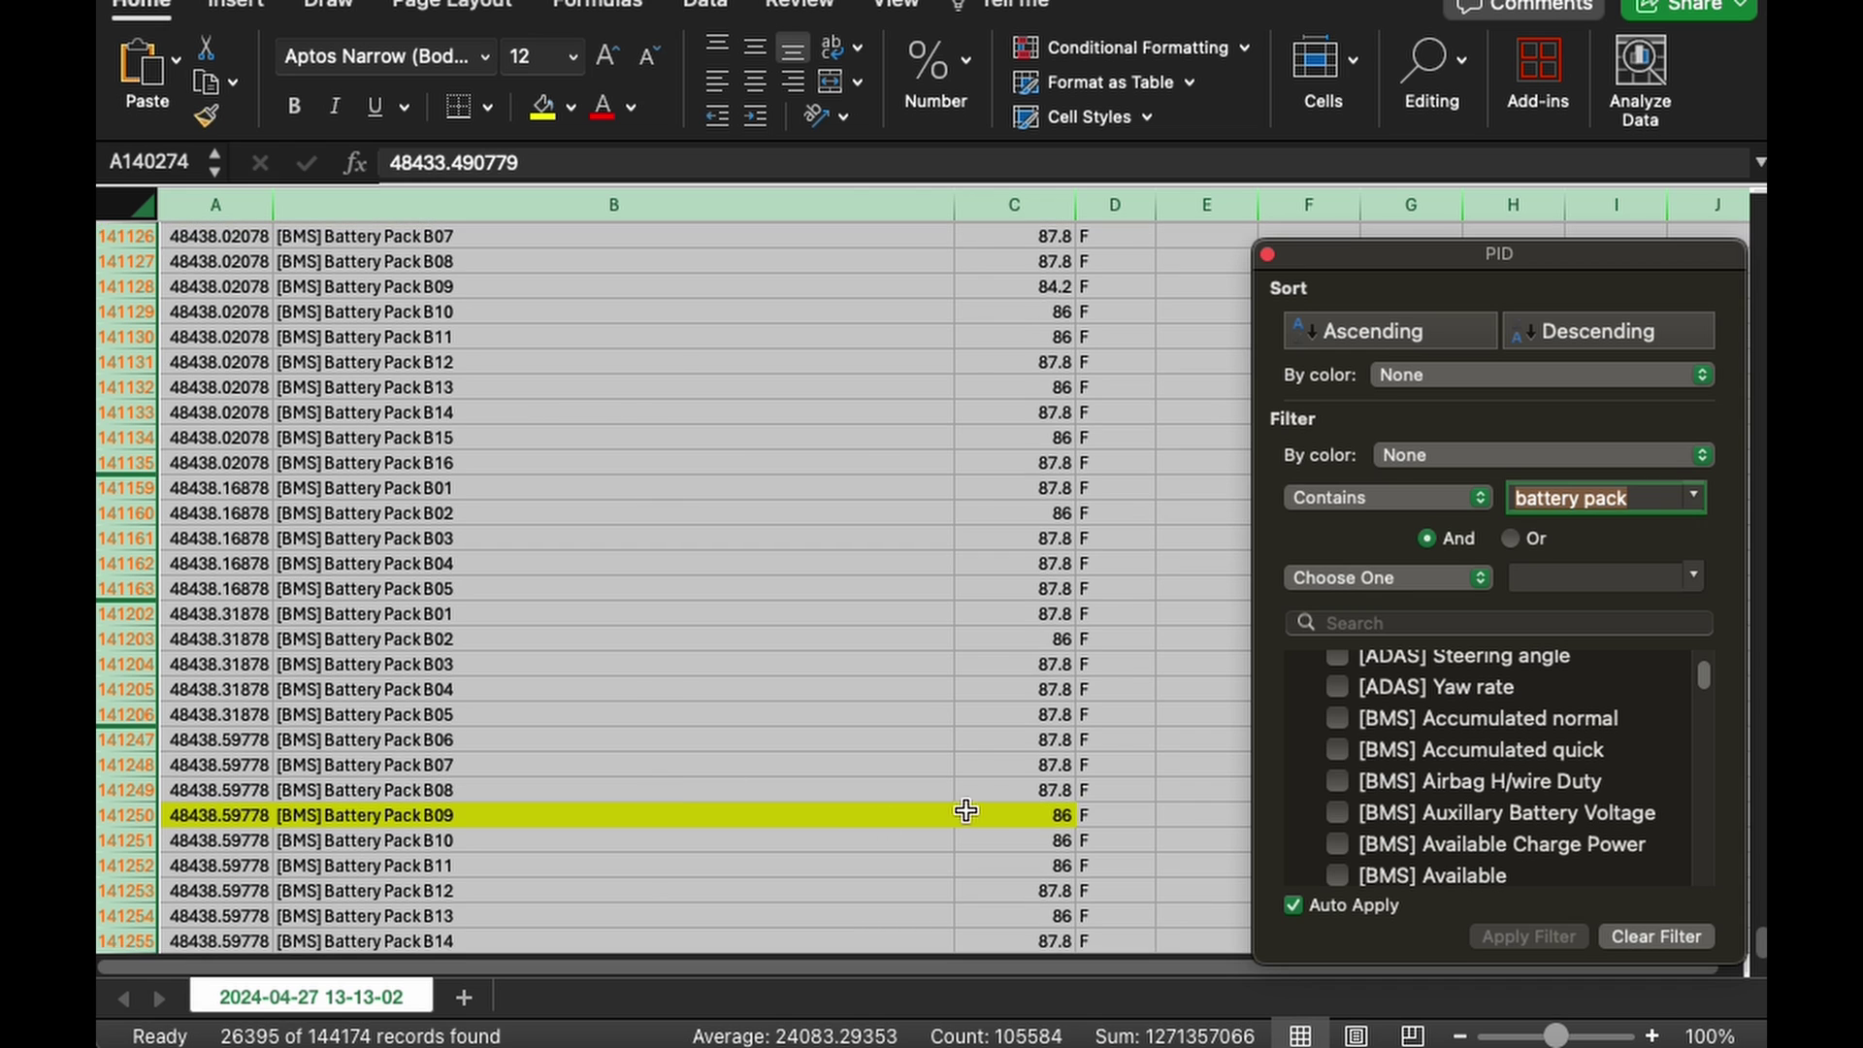
scroll(1044, 826, "up", 2)
scroll(1046, 820, "down", 7)
scroll(1049, 816, "up", 2)
scroll(1048, 810, "up", 5)
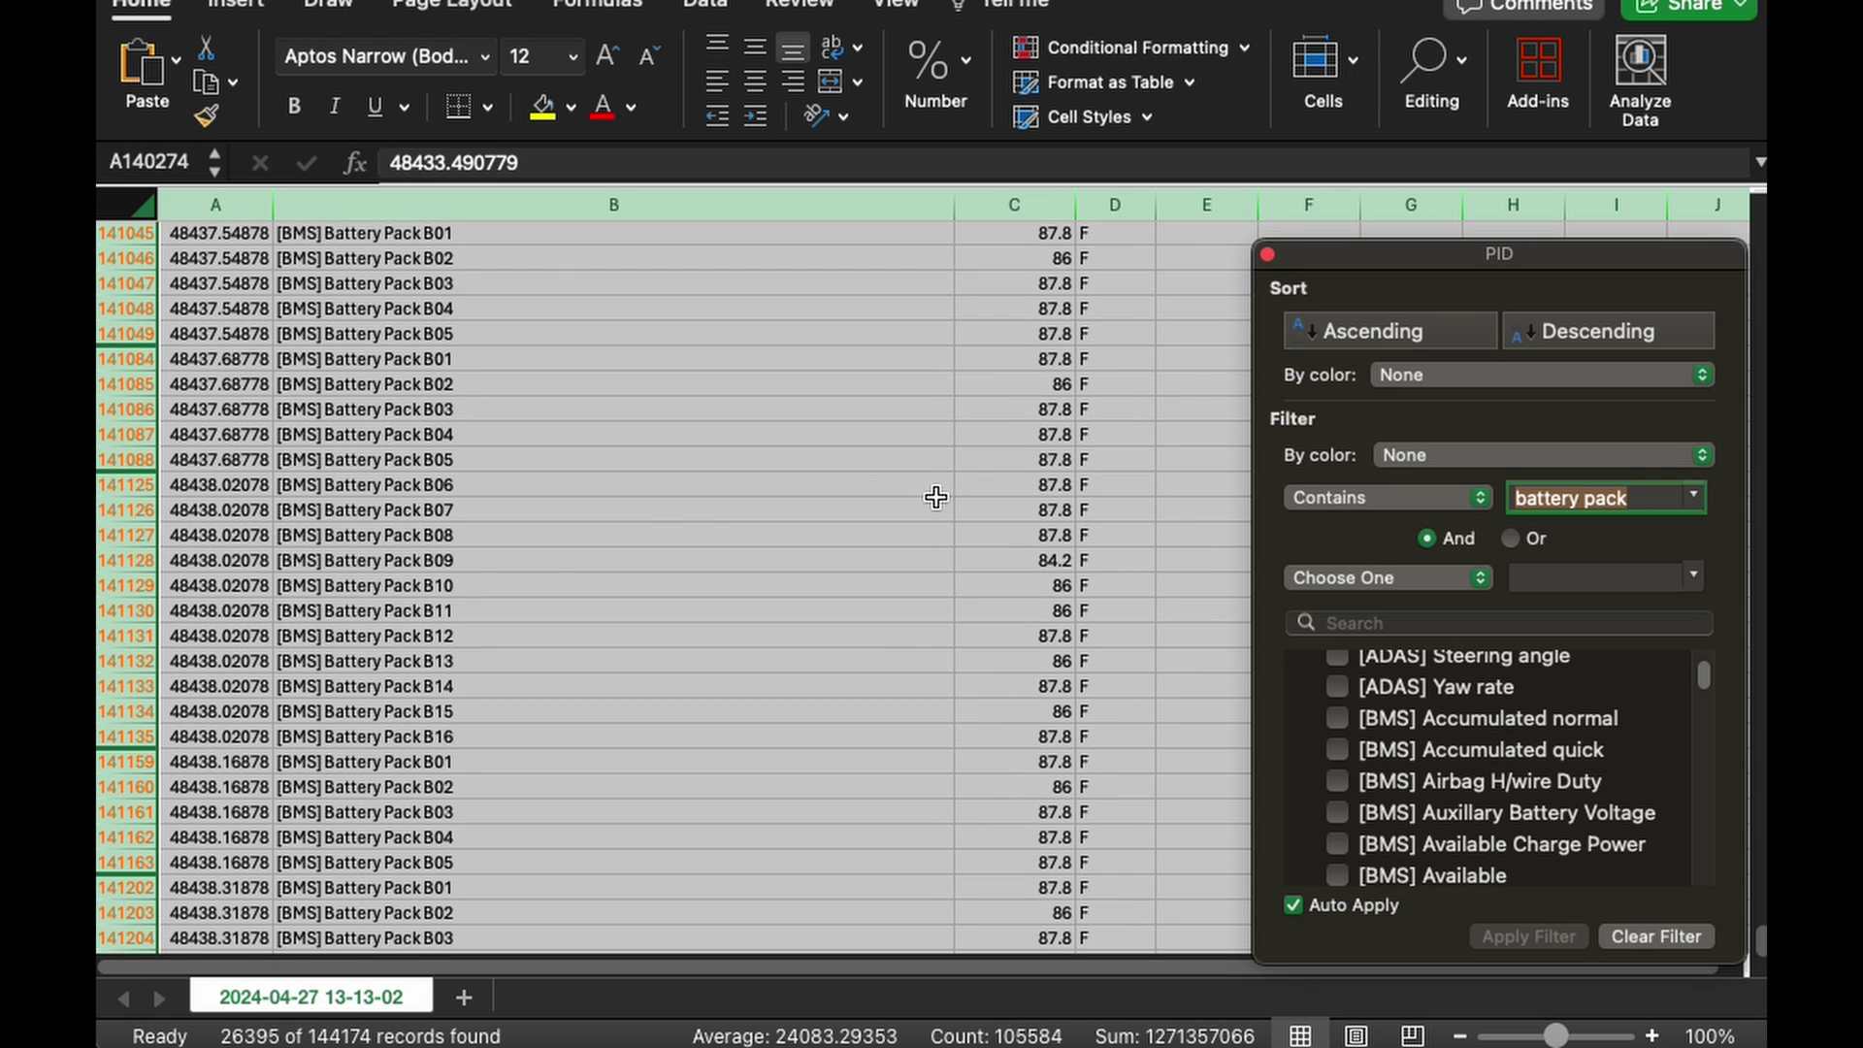
left_click(427, 563)
left_click(423, 561)
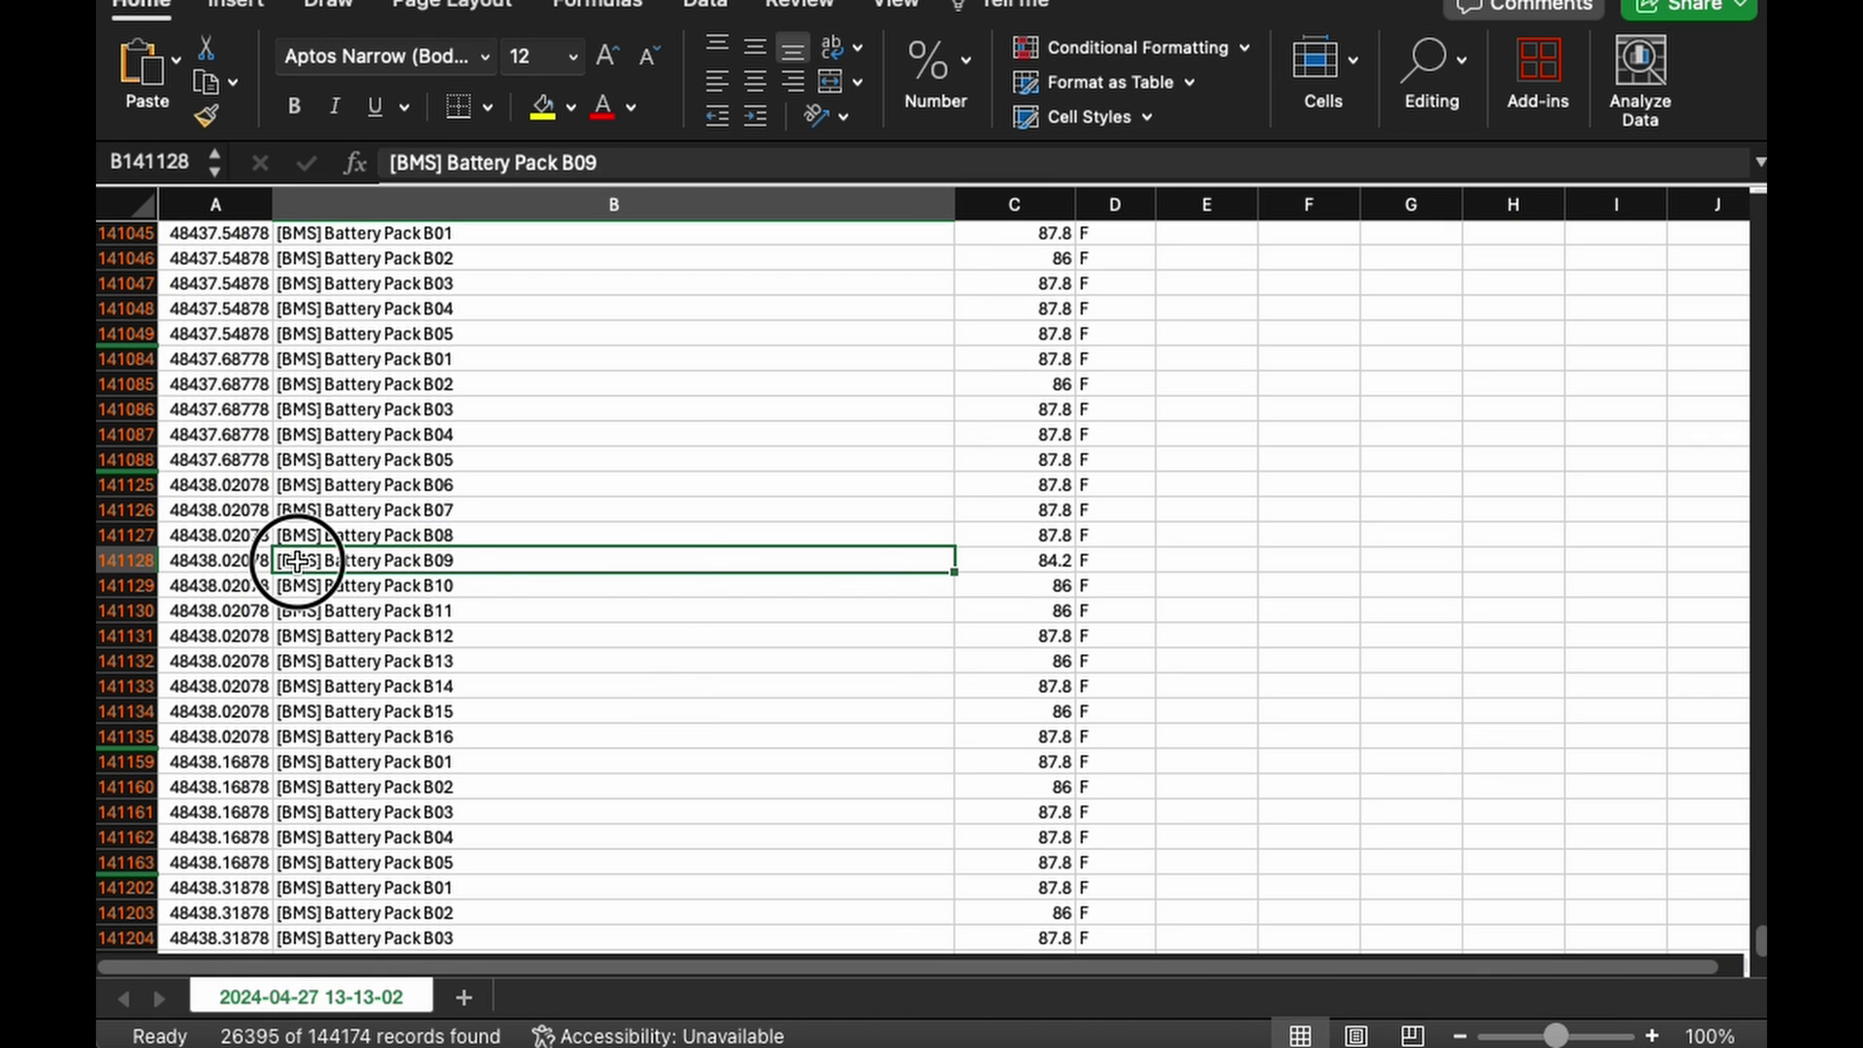
left_click(984, 562)
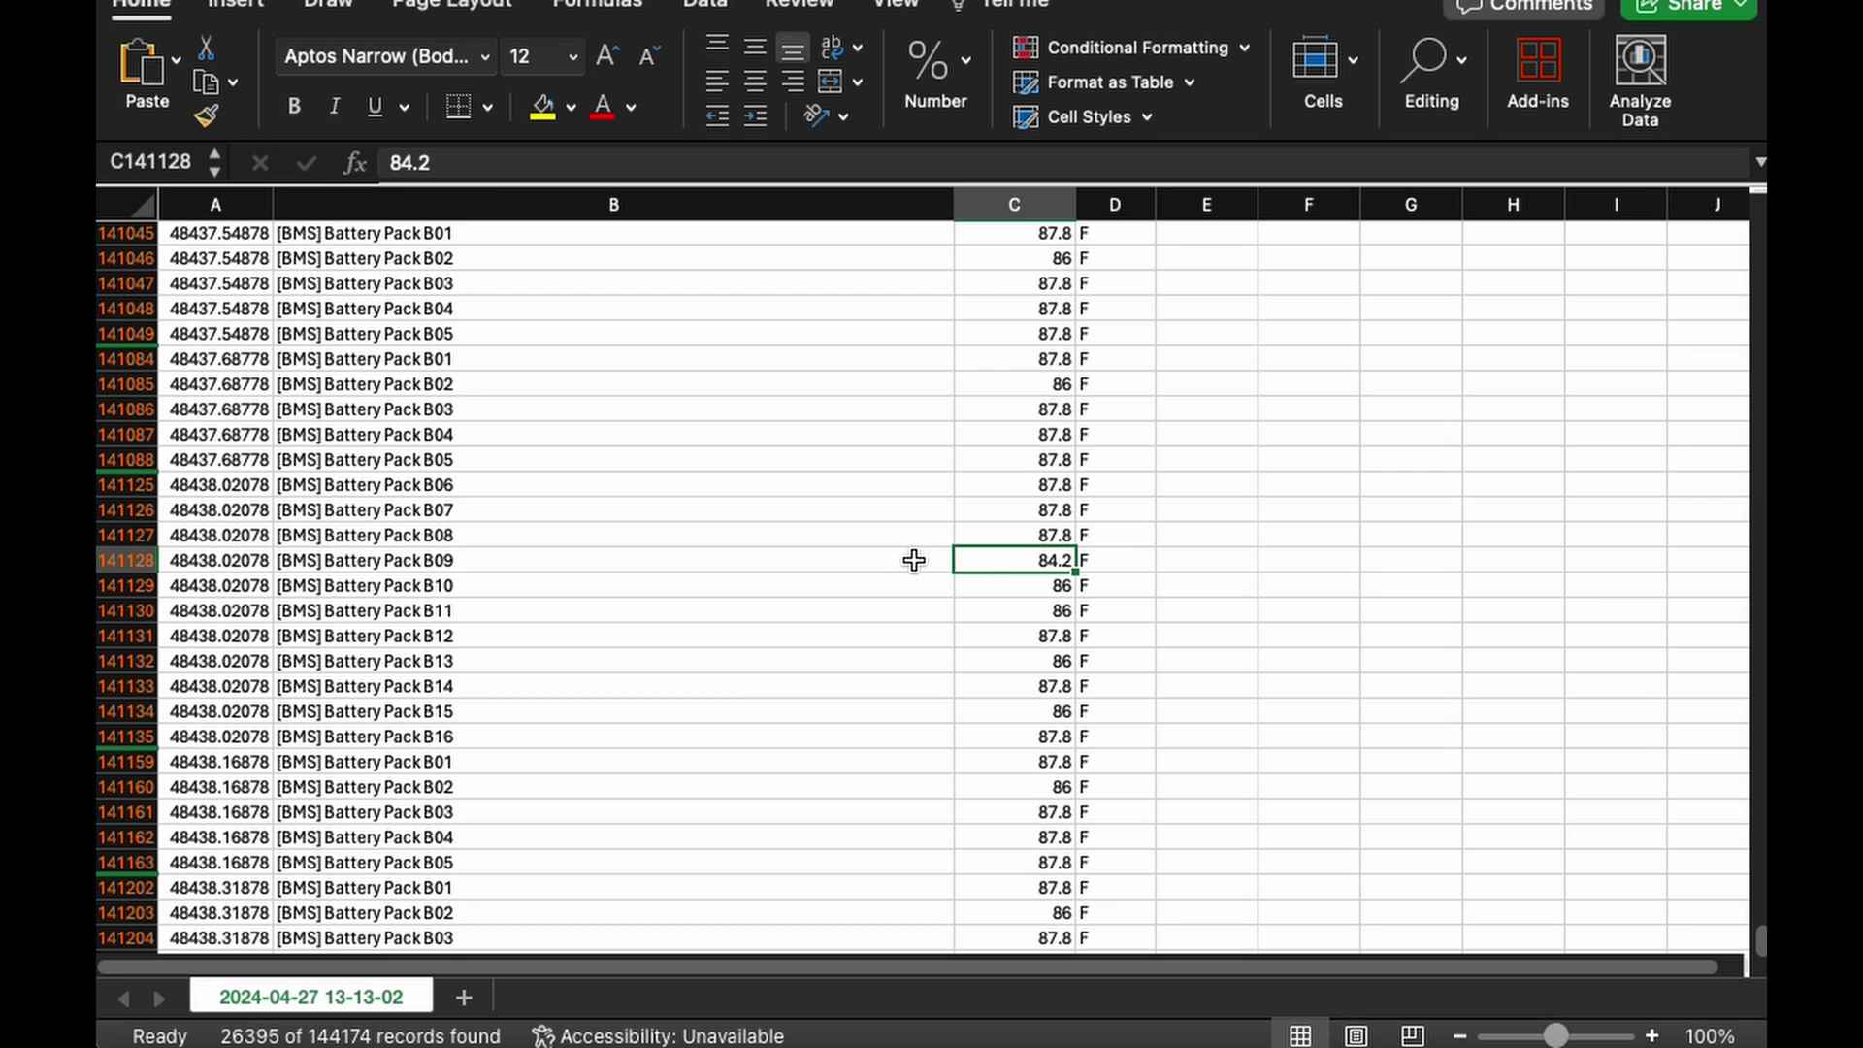
Compare the Battery Pack B09 temperature in row 141128 with the highlighted Battery Pack B09 reading in row 141250
scroll(956, 577, "down", 3)
scroll(961, 584, "down", 7)
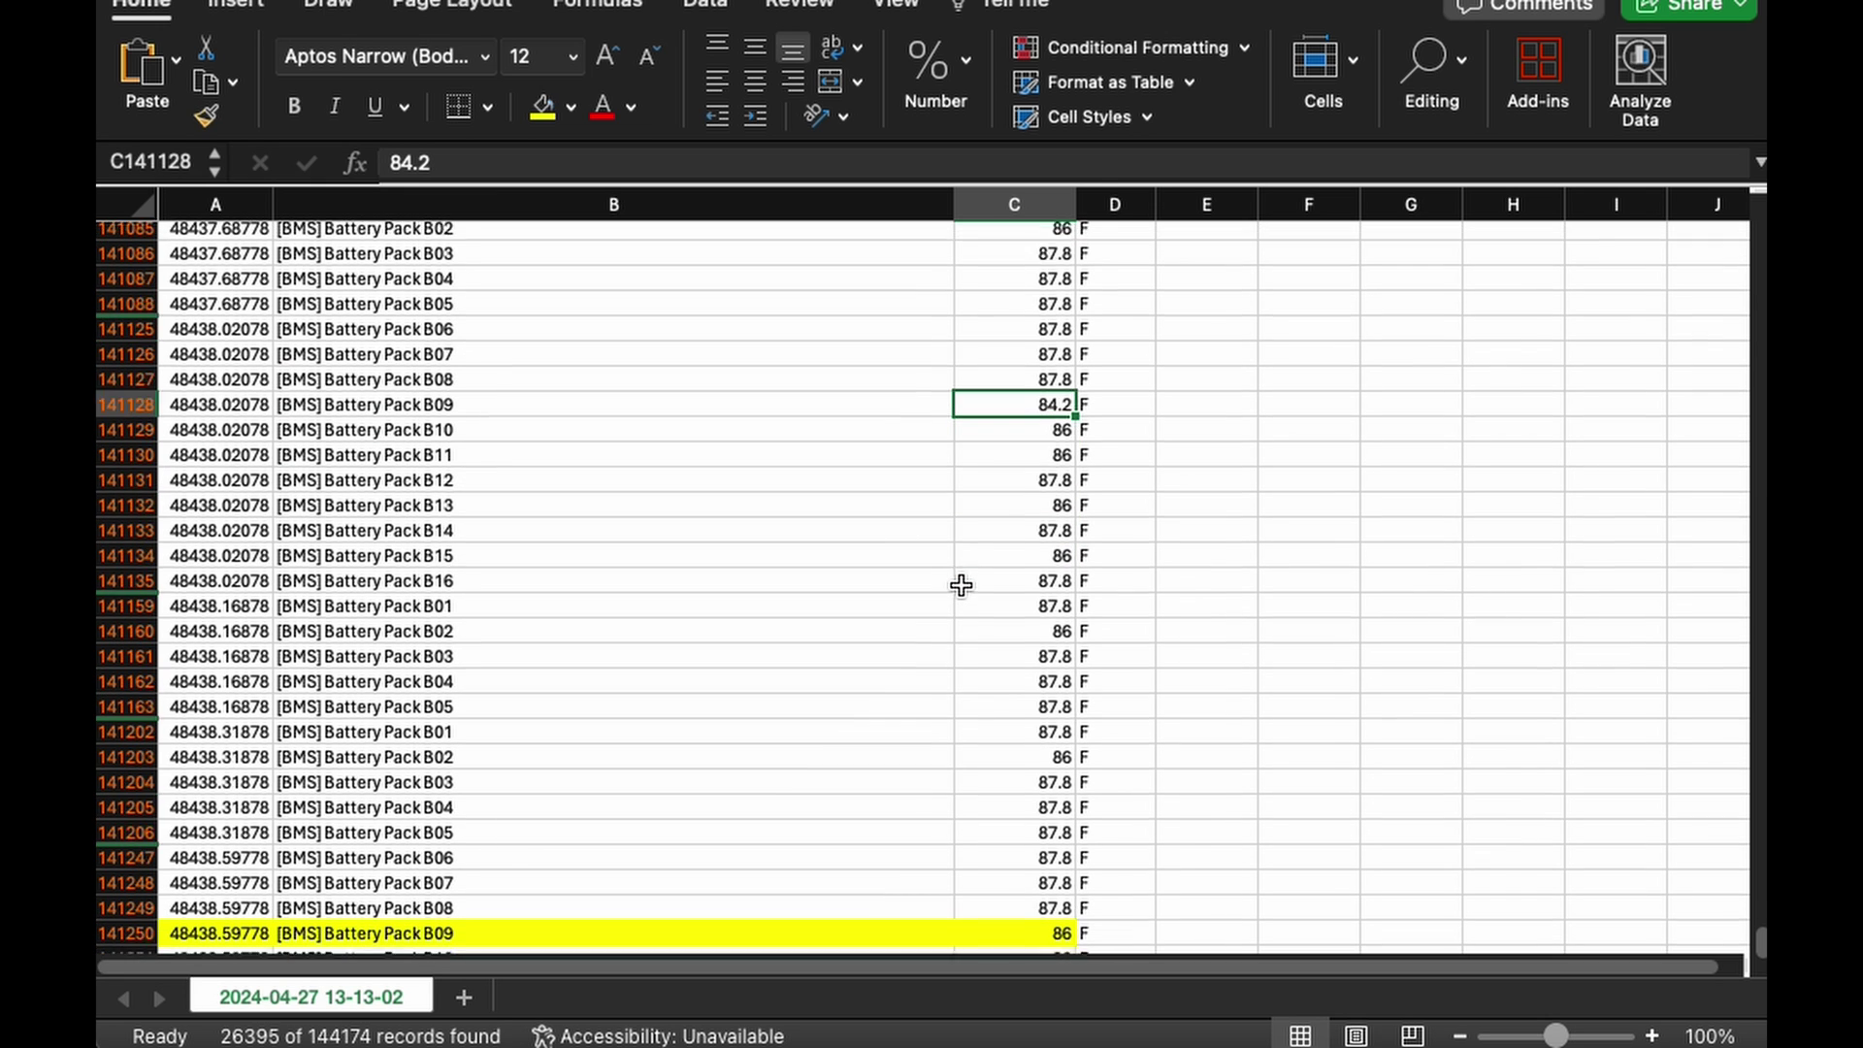
scroll(975, 609, "down", 1)
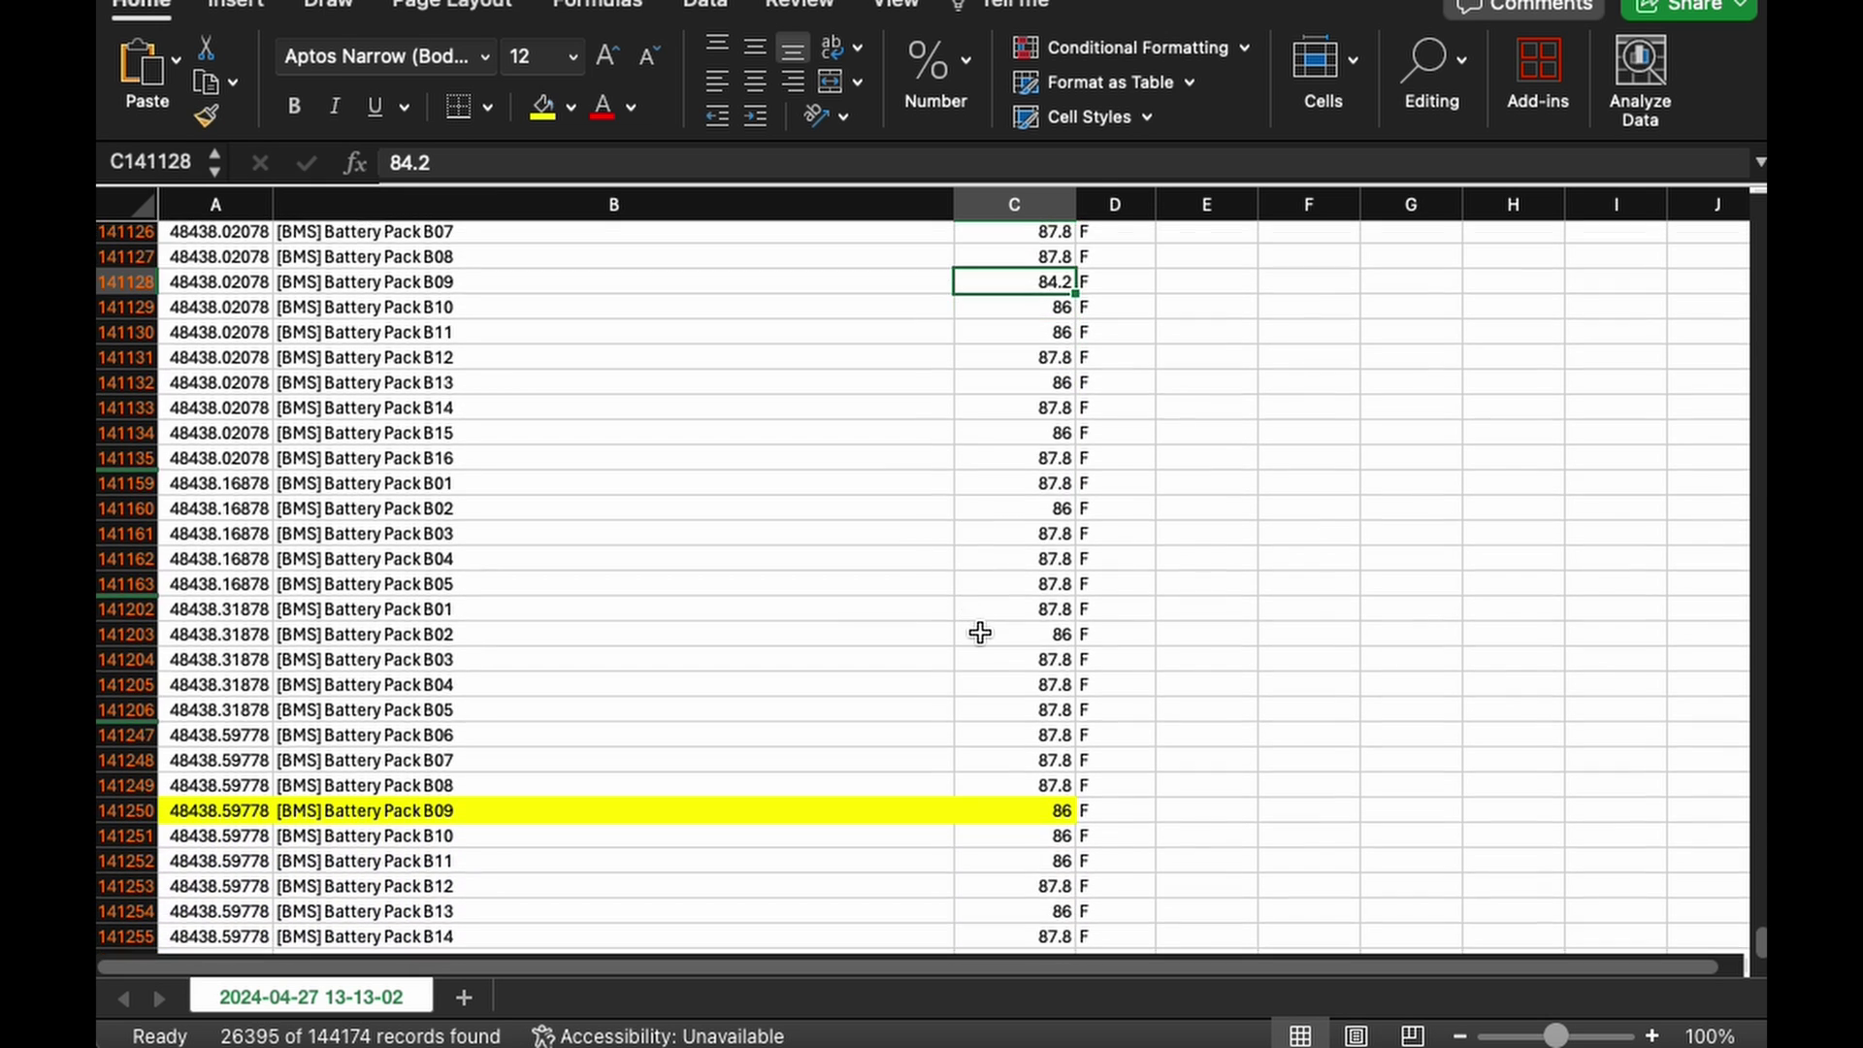
scroll(519, 786, "down", 2)
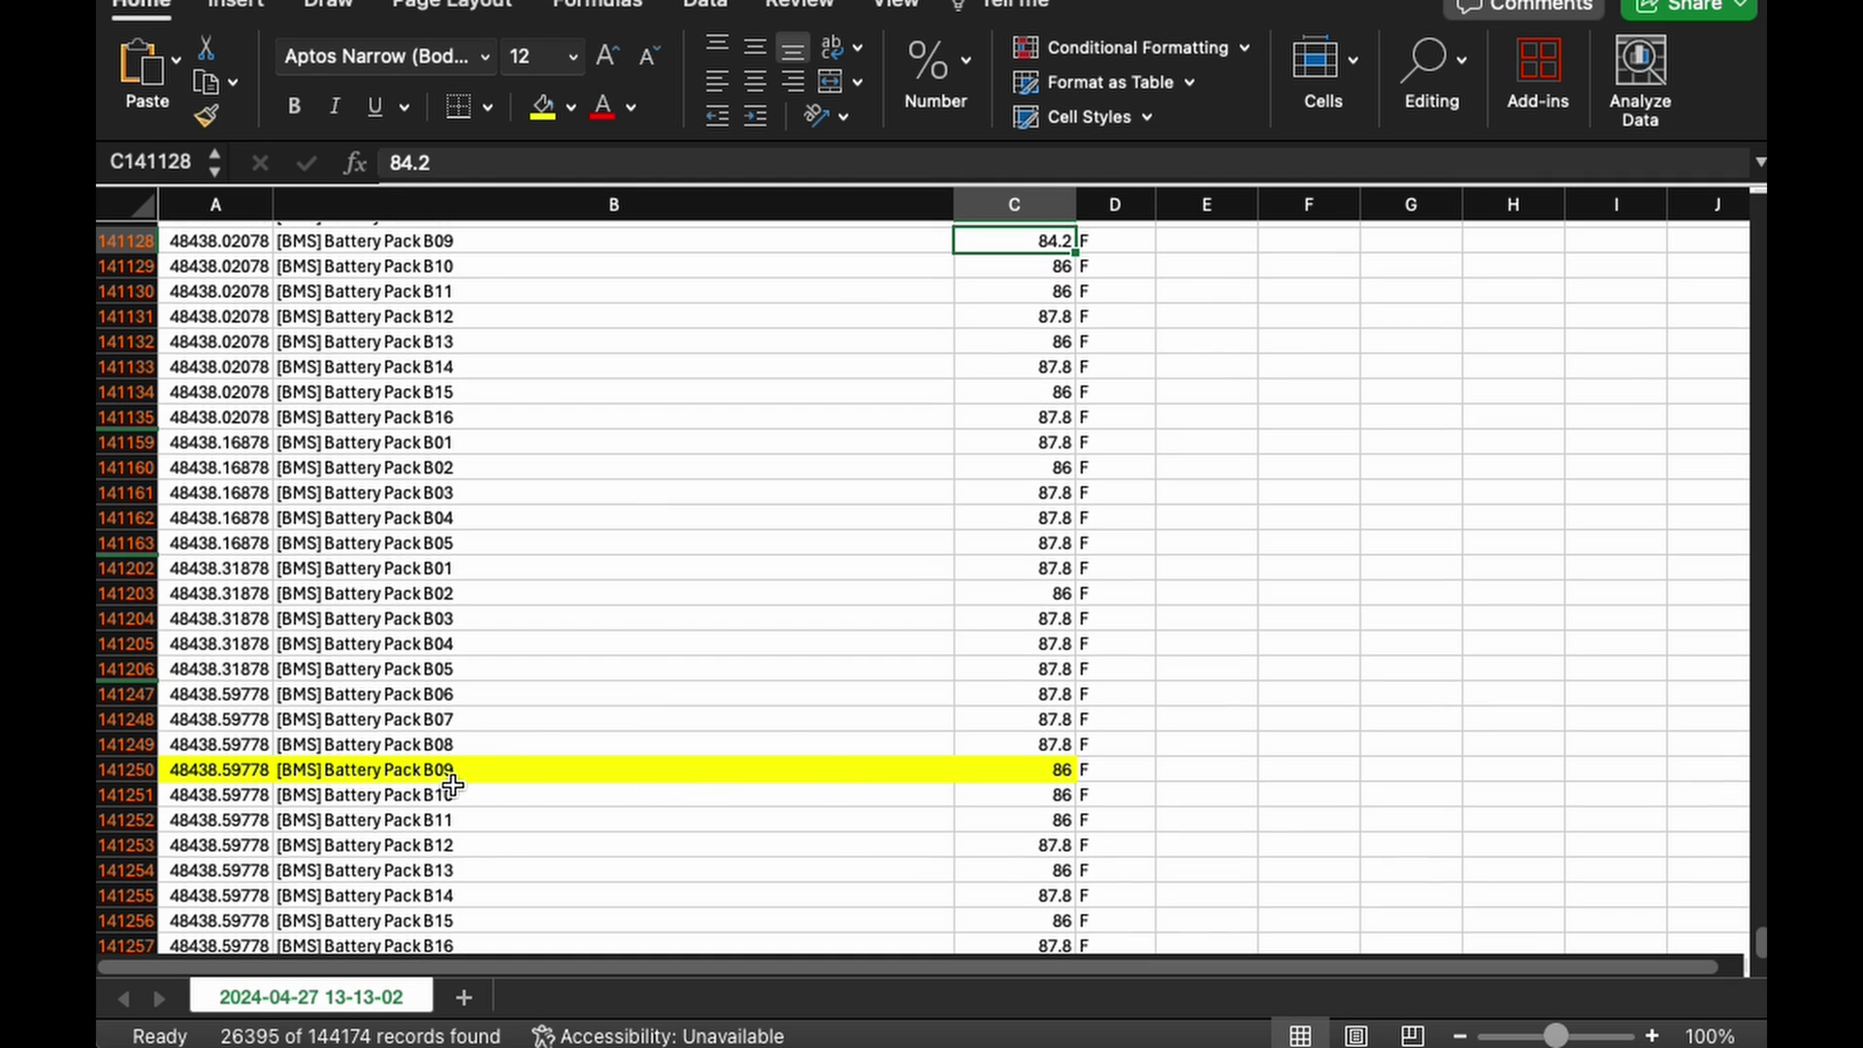
scroll(1038, 775, "down", 2)
scroll(1039, 773, "up", 4)
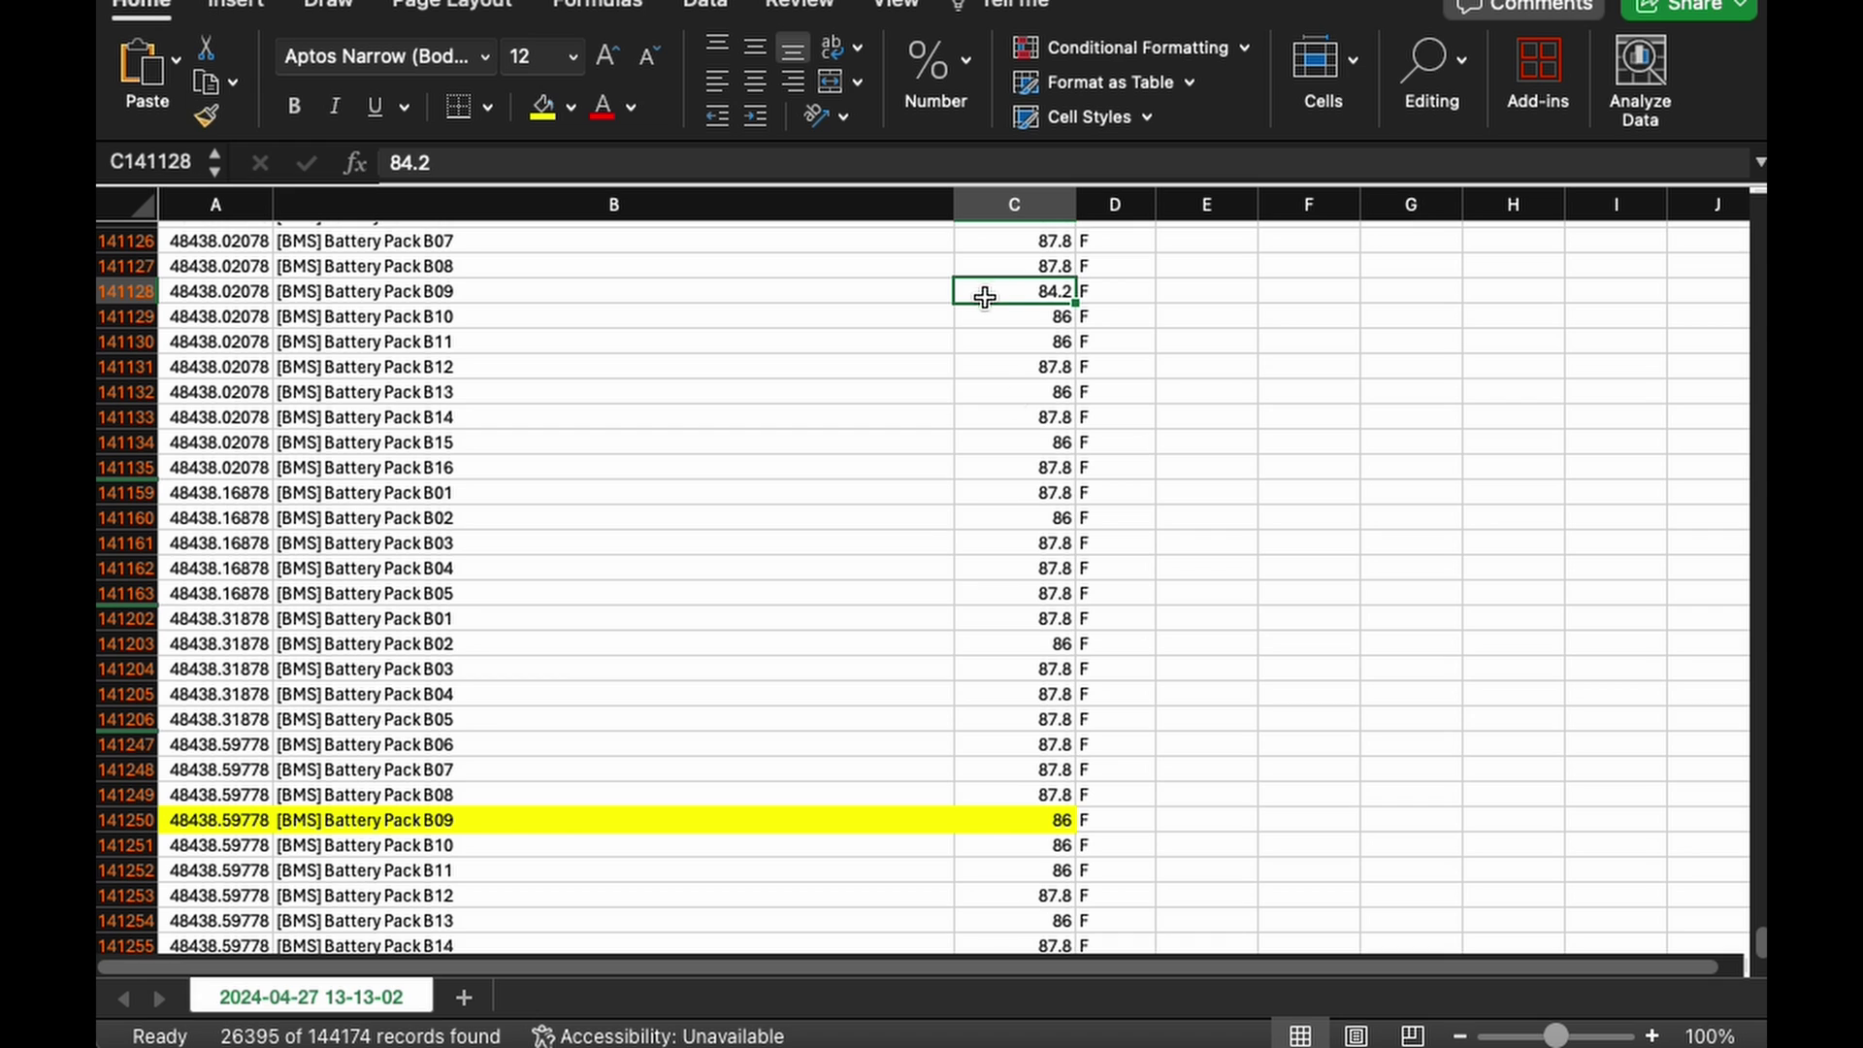
left_click(1428, 73)
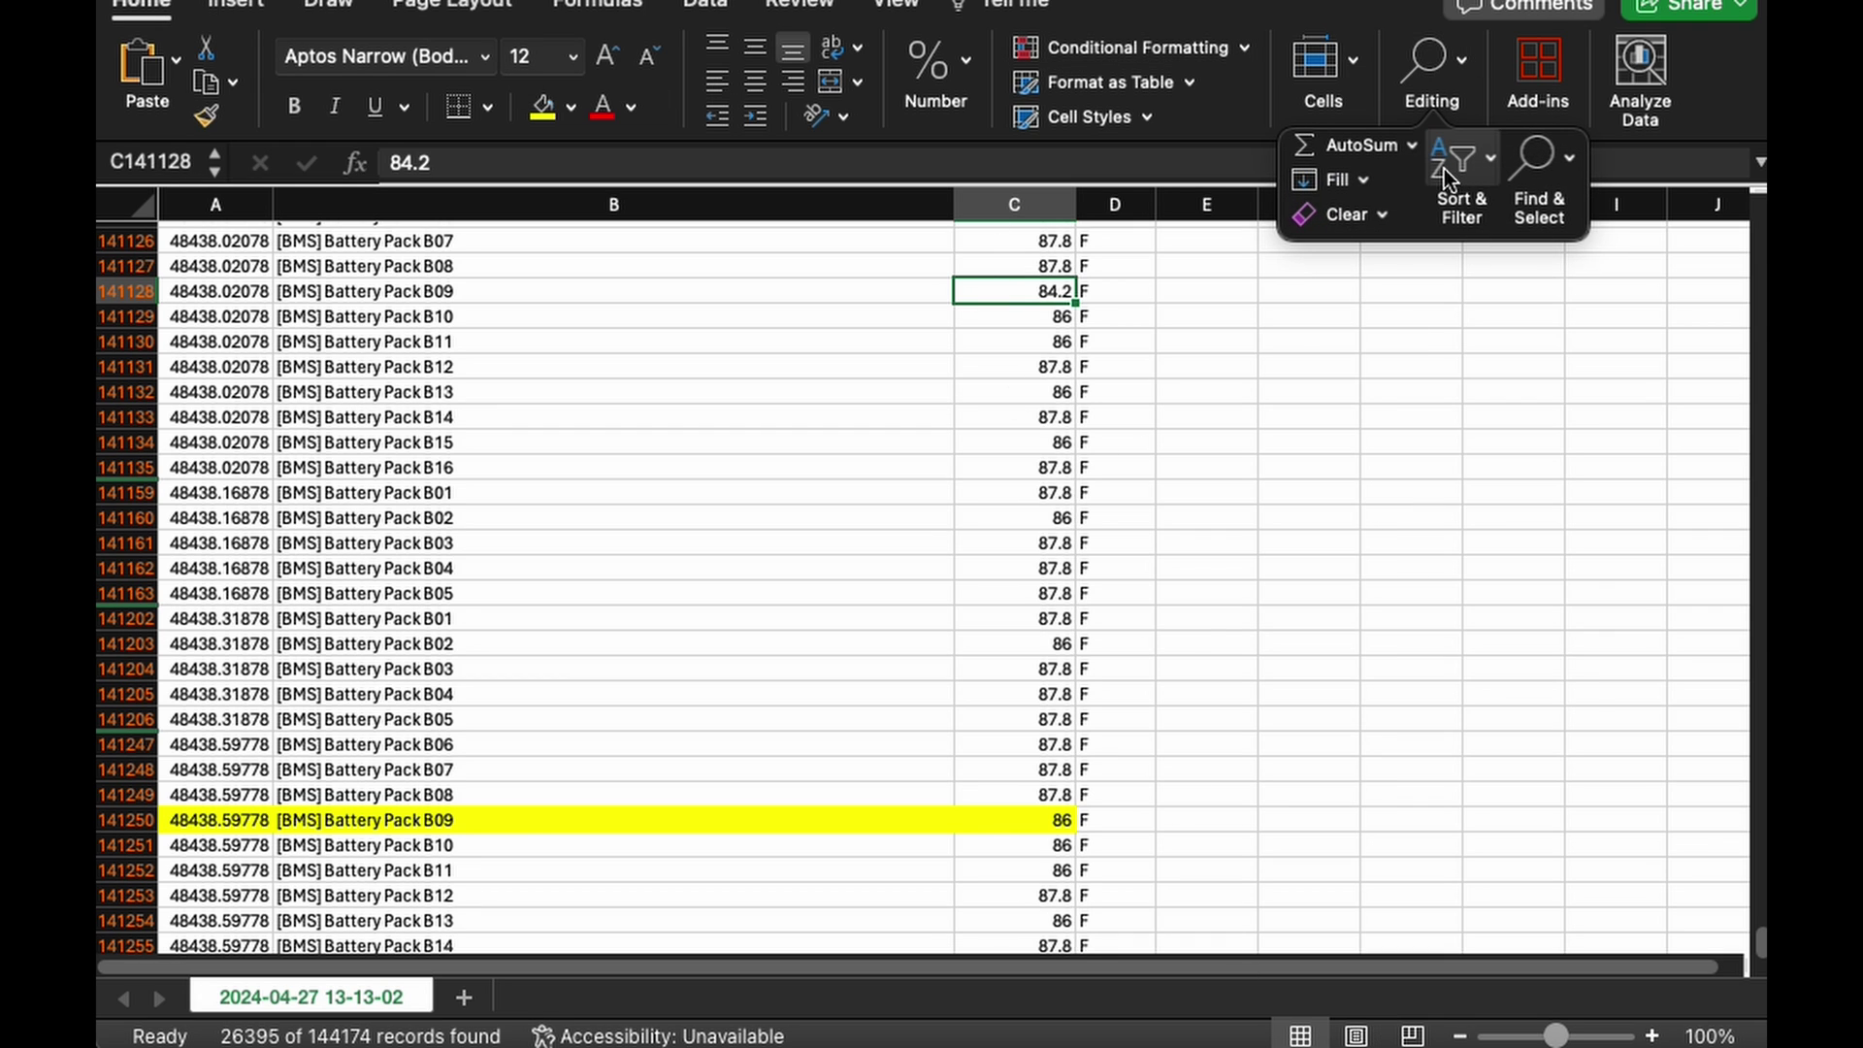
left_click(923, 467)
Change the PID column's filter text to "B09" and close the filter window
scroll(860, 457, "up", 1)
left_click_drag(1763, 946, 1759, 209)
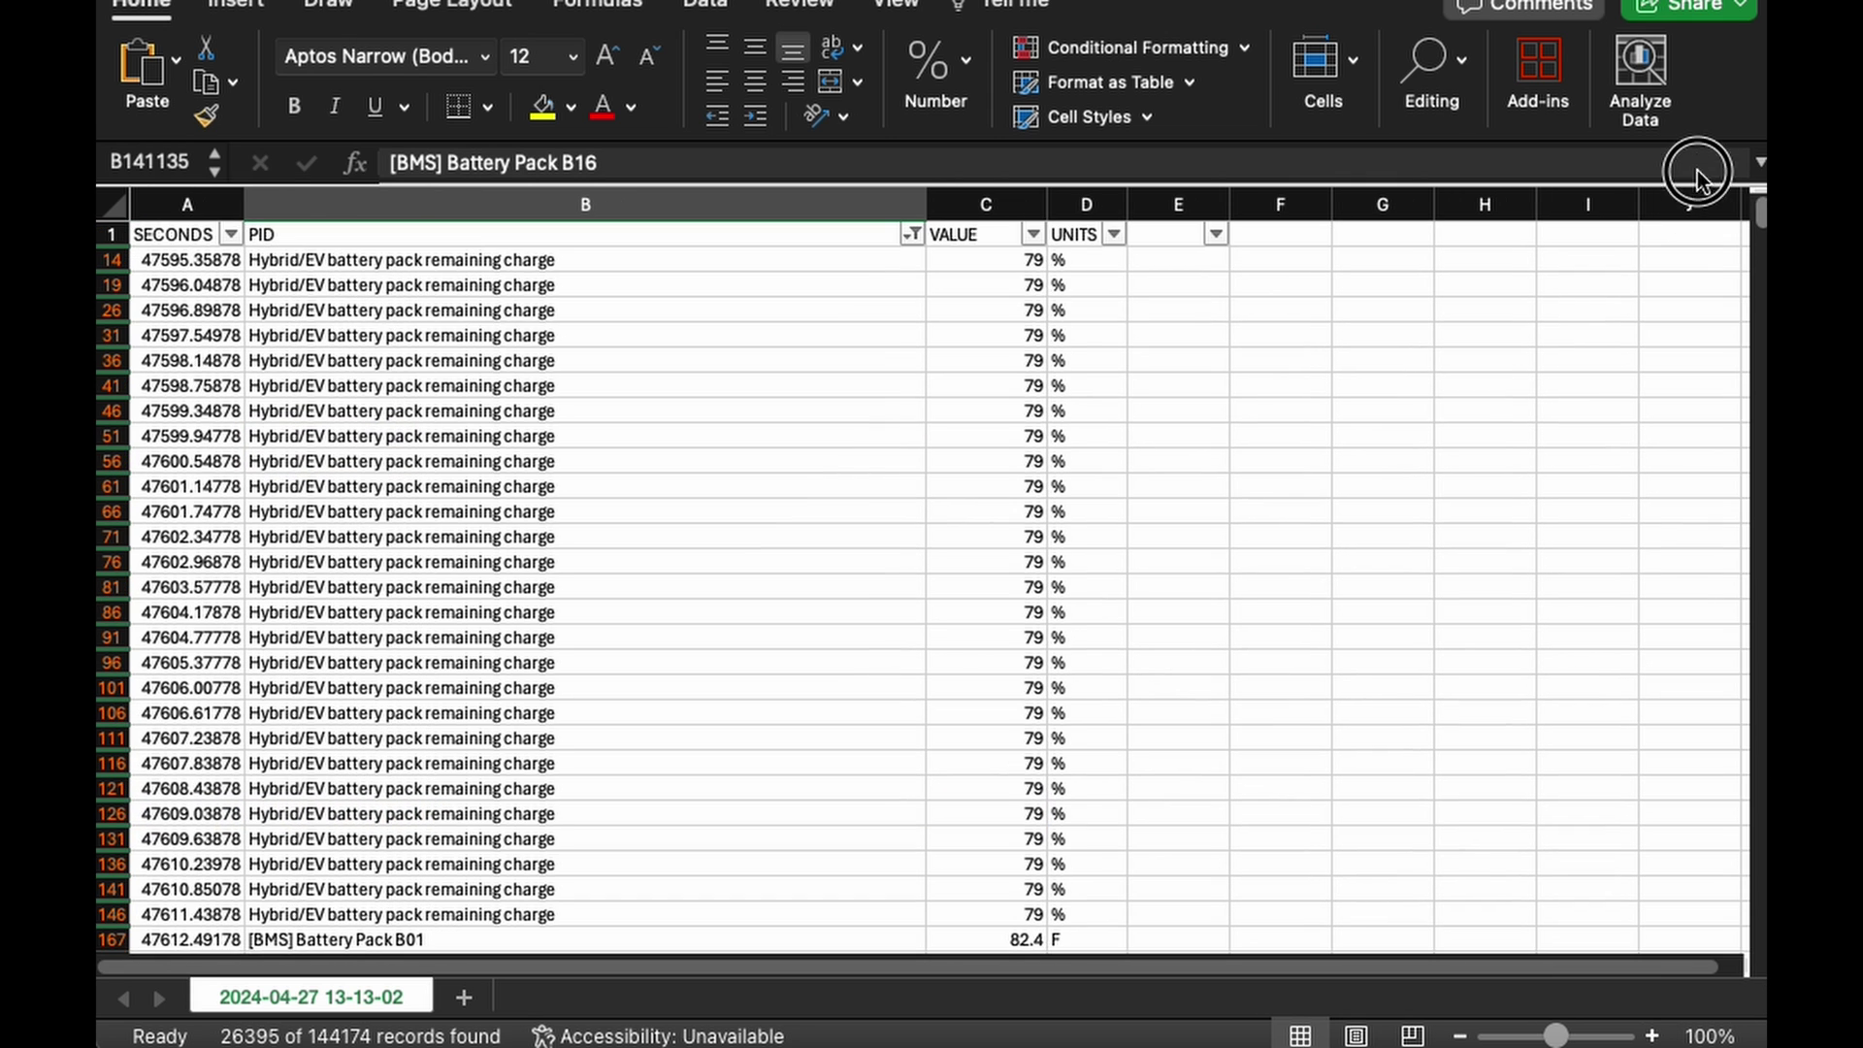
left_click(914, 235)
left_click_drag(1271, 516, 1320, 507)
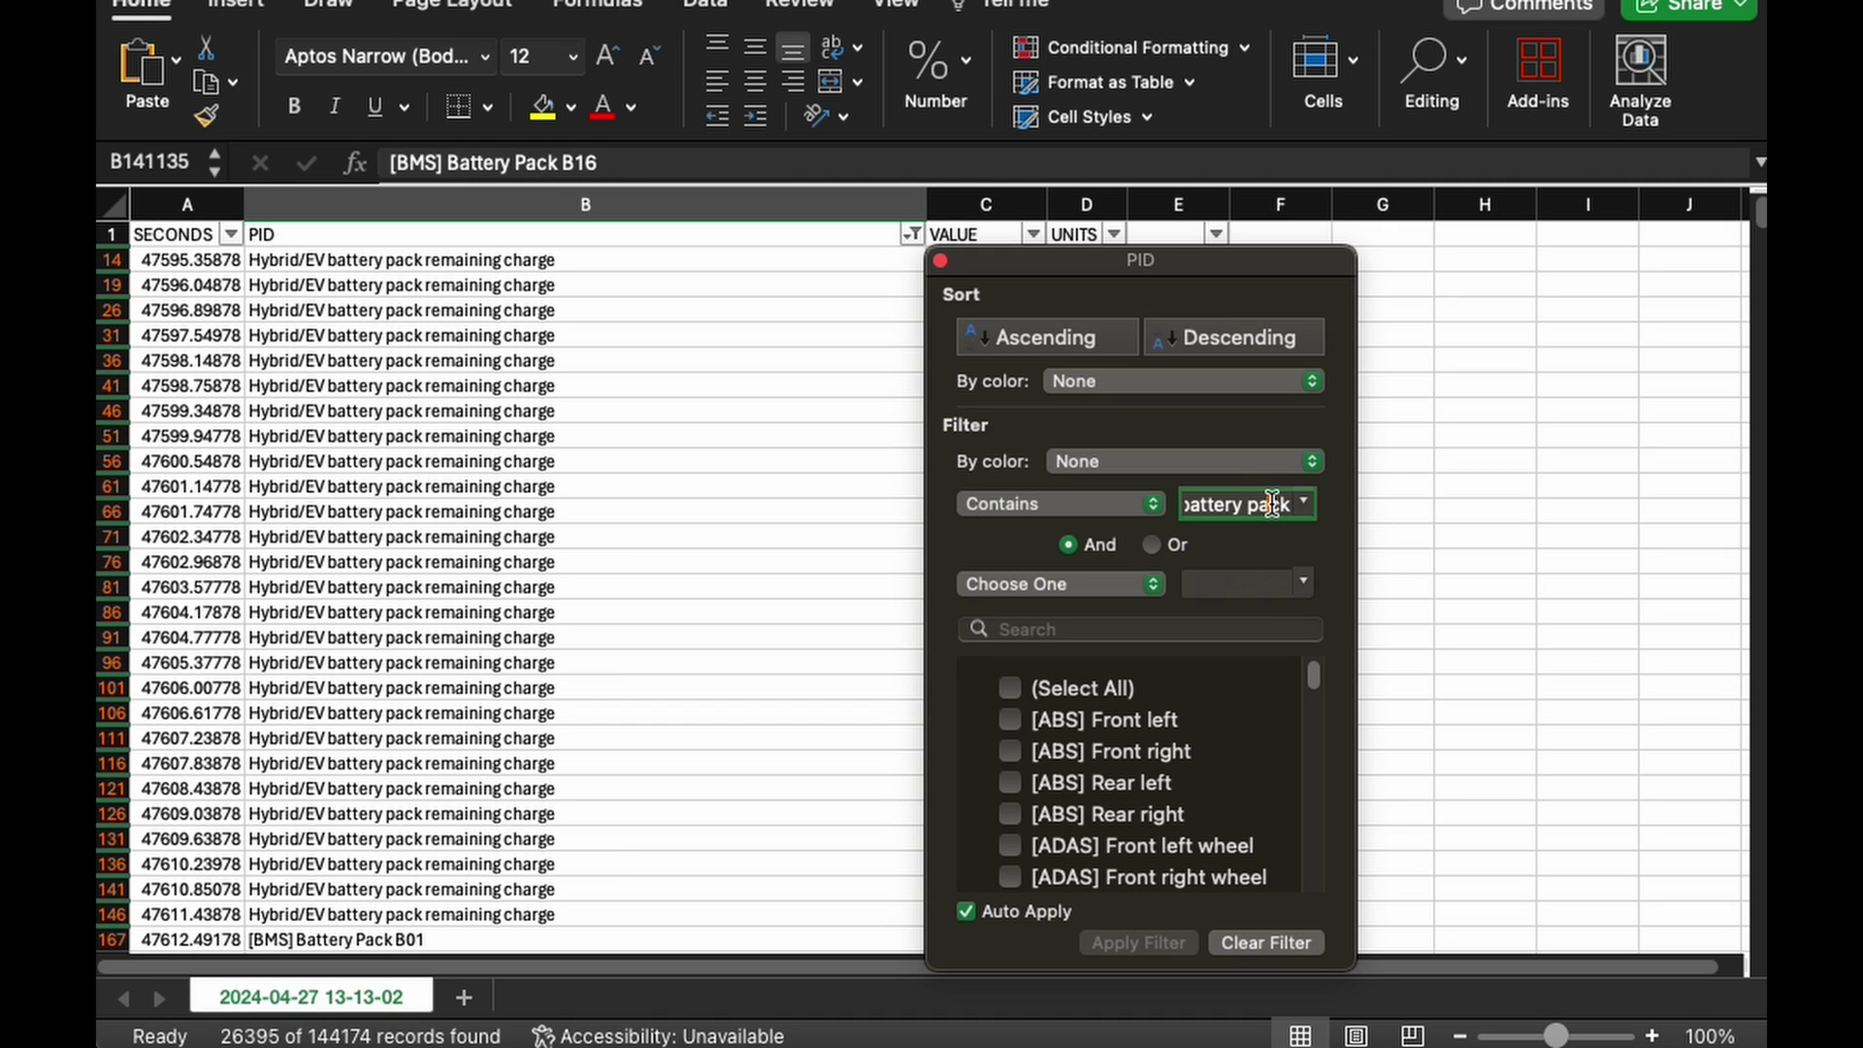
left_click(1290, 502)
key("super+a")
type("B0")
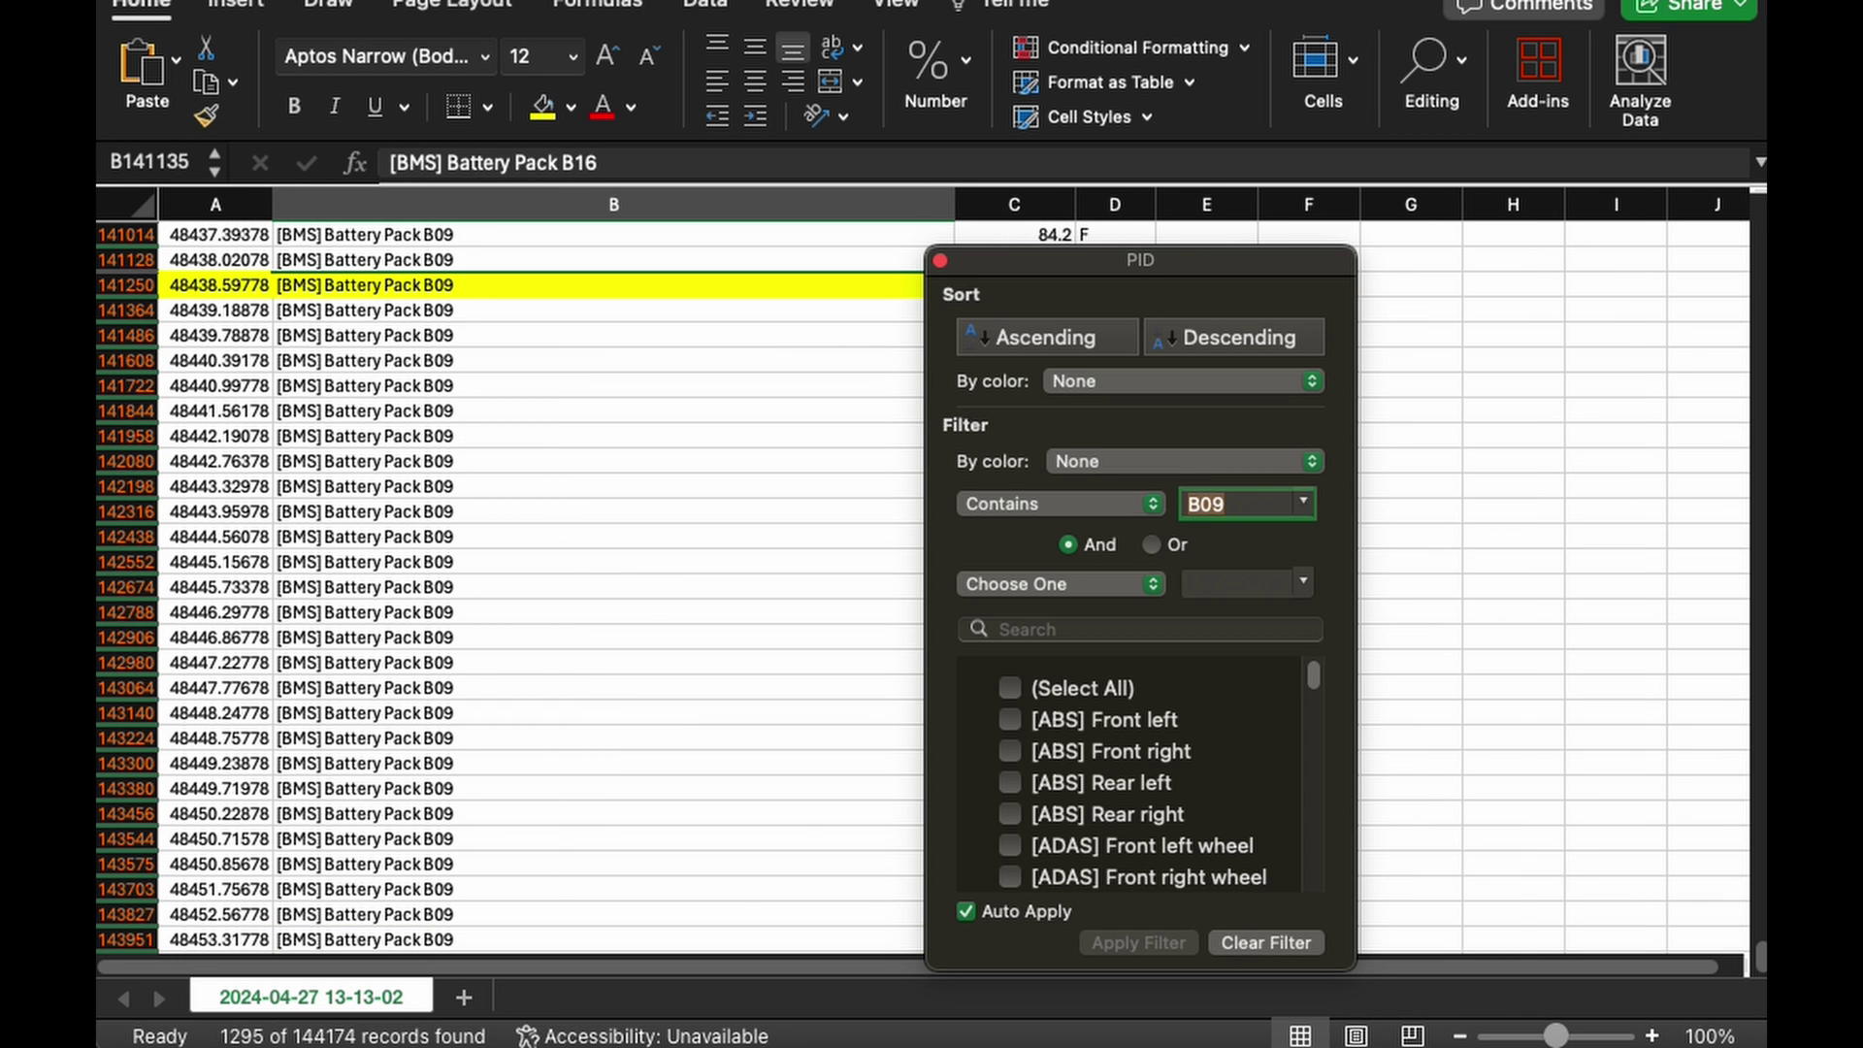
left_click(880, 377)
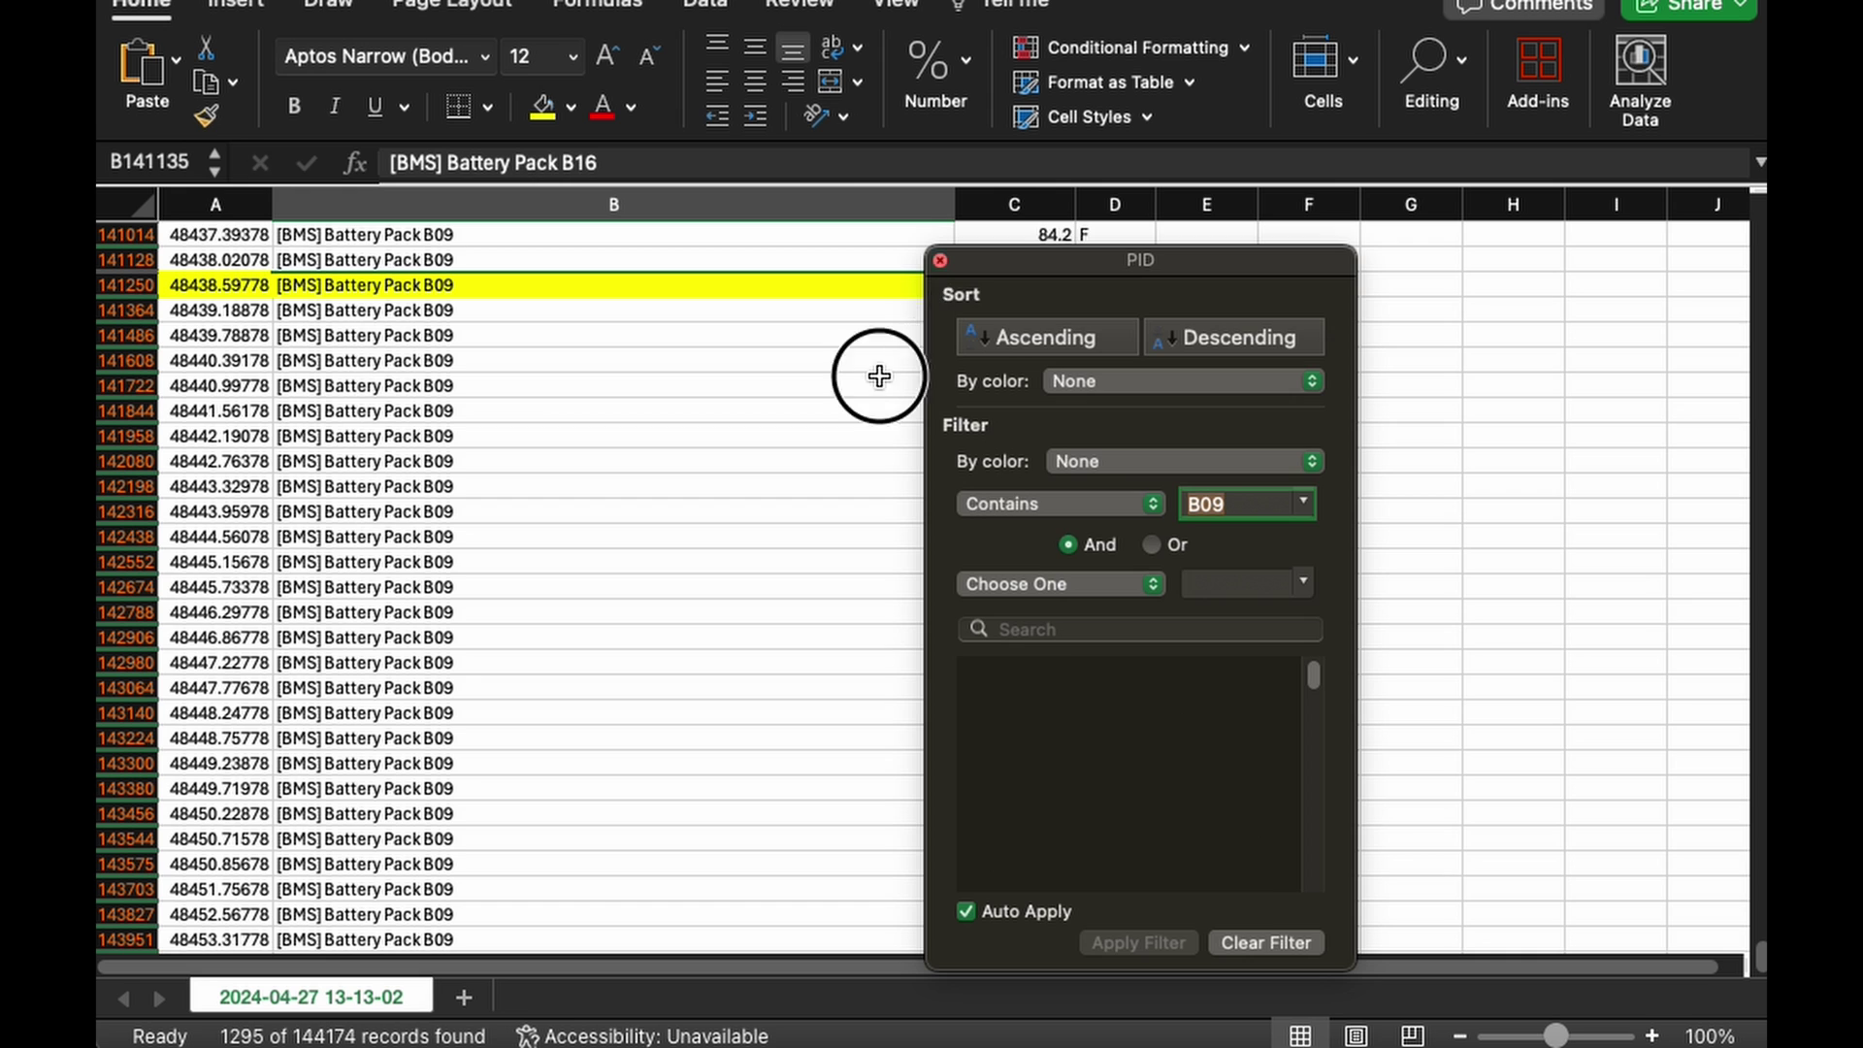
Examine the Battery Pack B09 temperatures in the rows before and after the highlighted row 141250
scroll(966, 529, "up", 15)
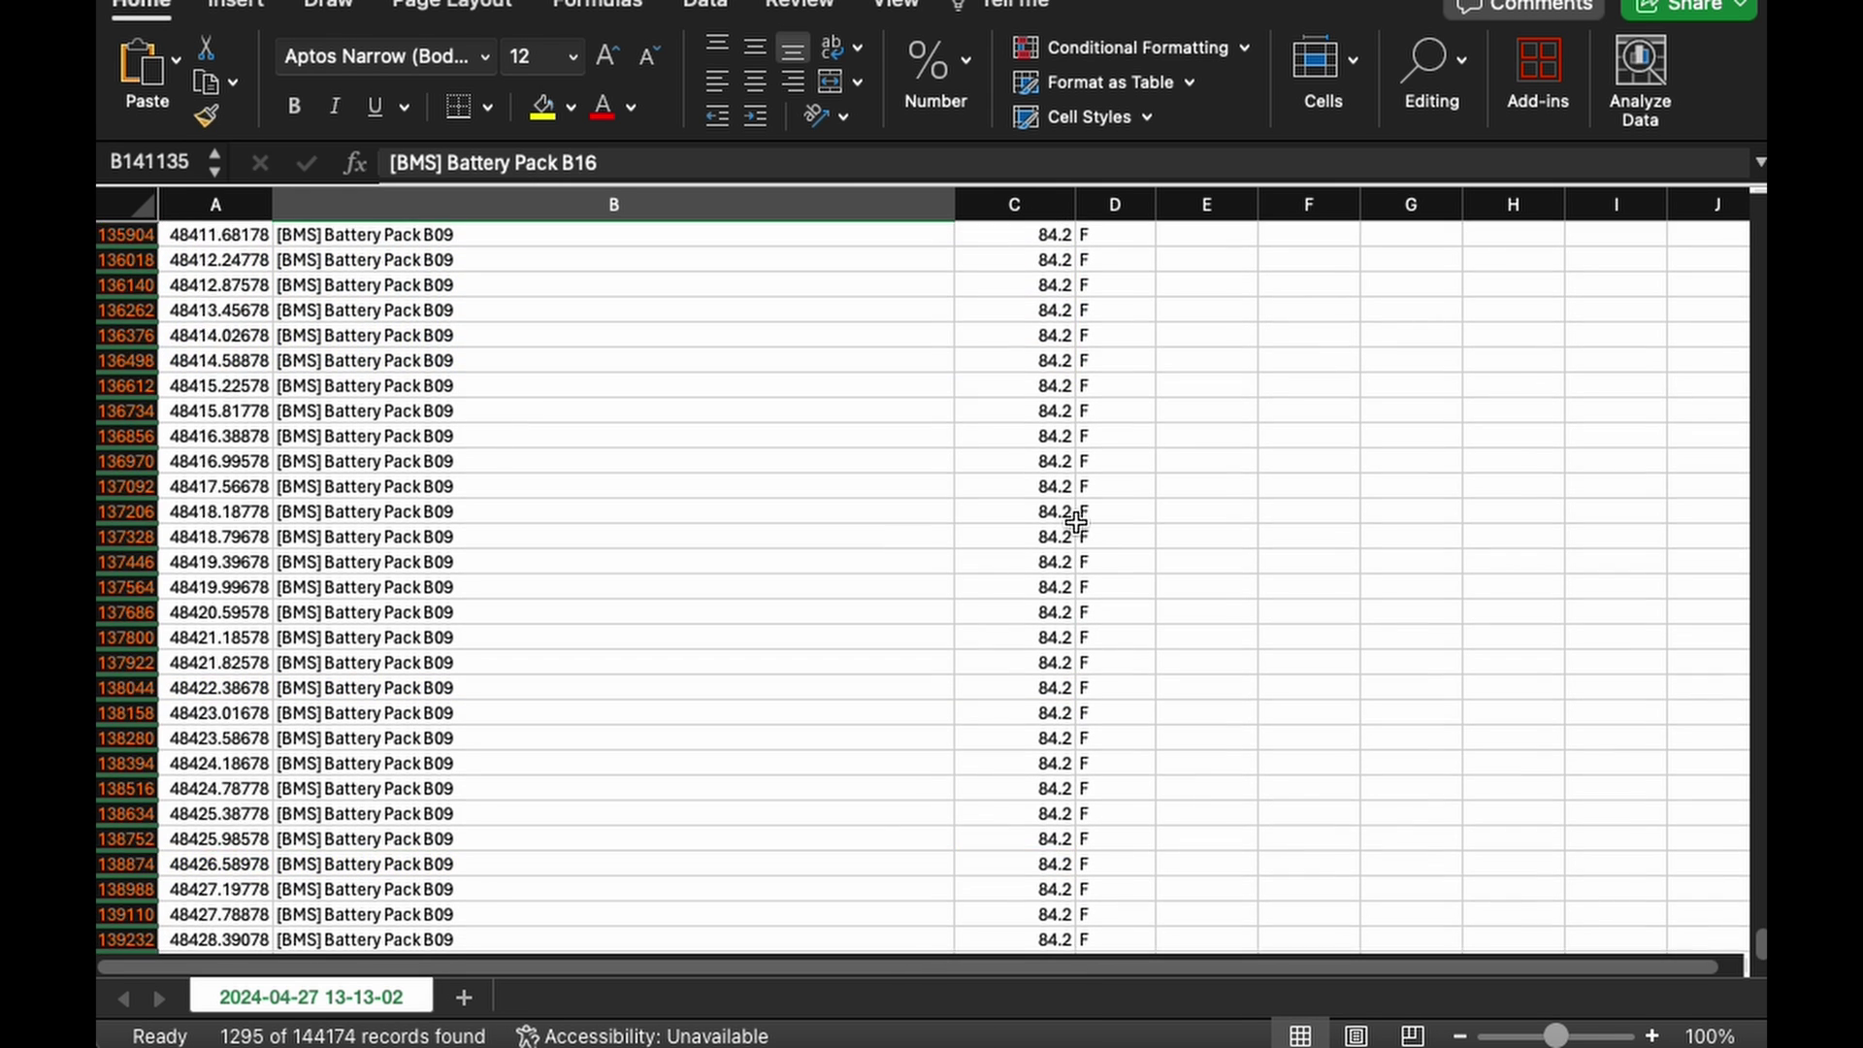
scroll(1023, 380, "up", 10)
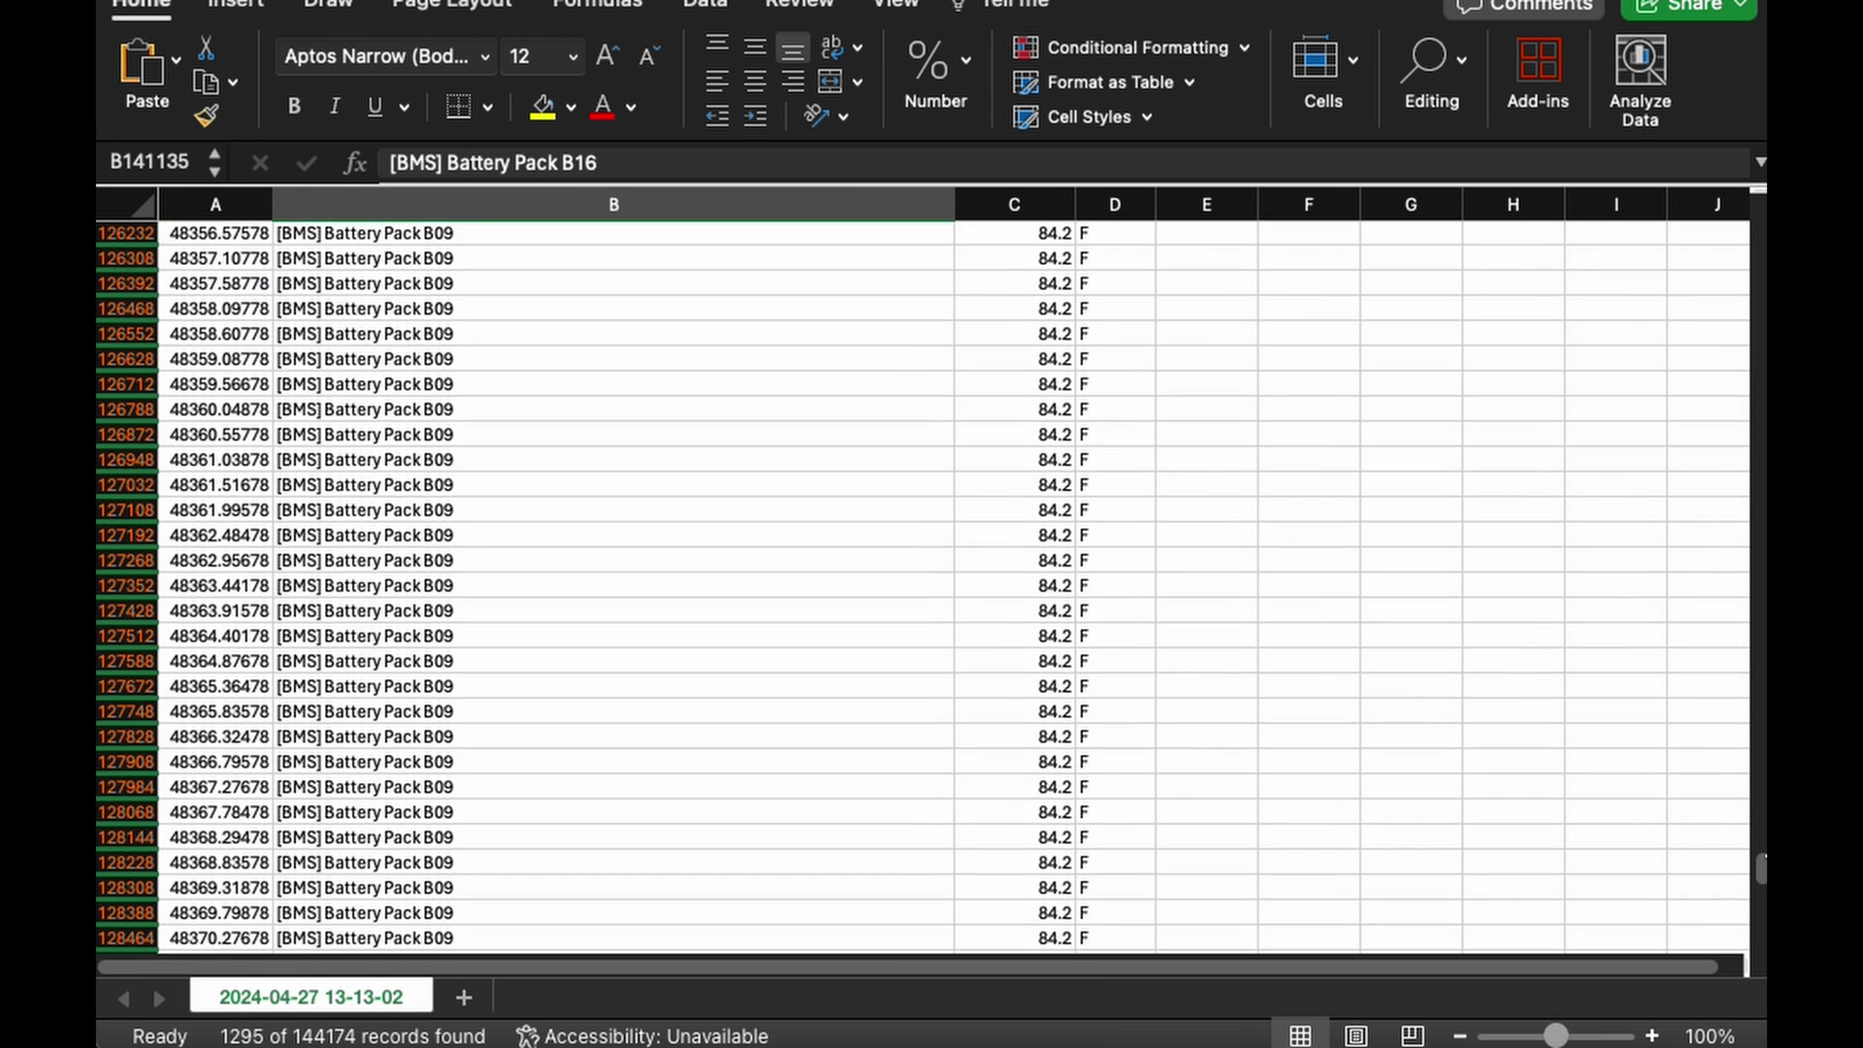
left_click_drag(1763, 870, 1633, 949)
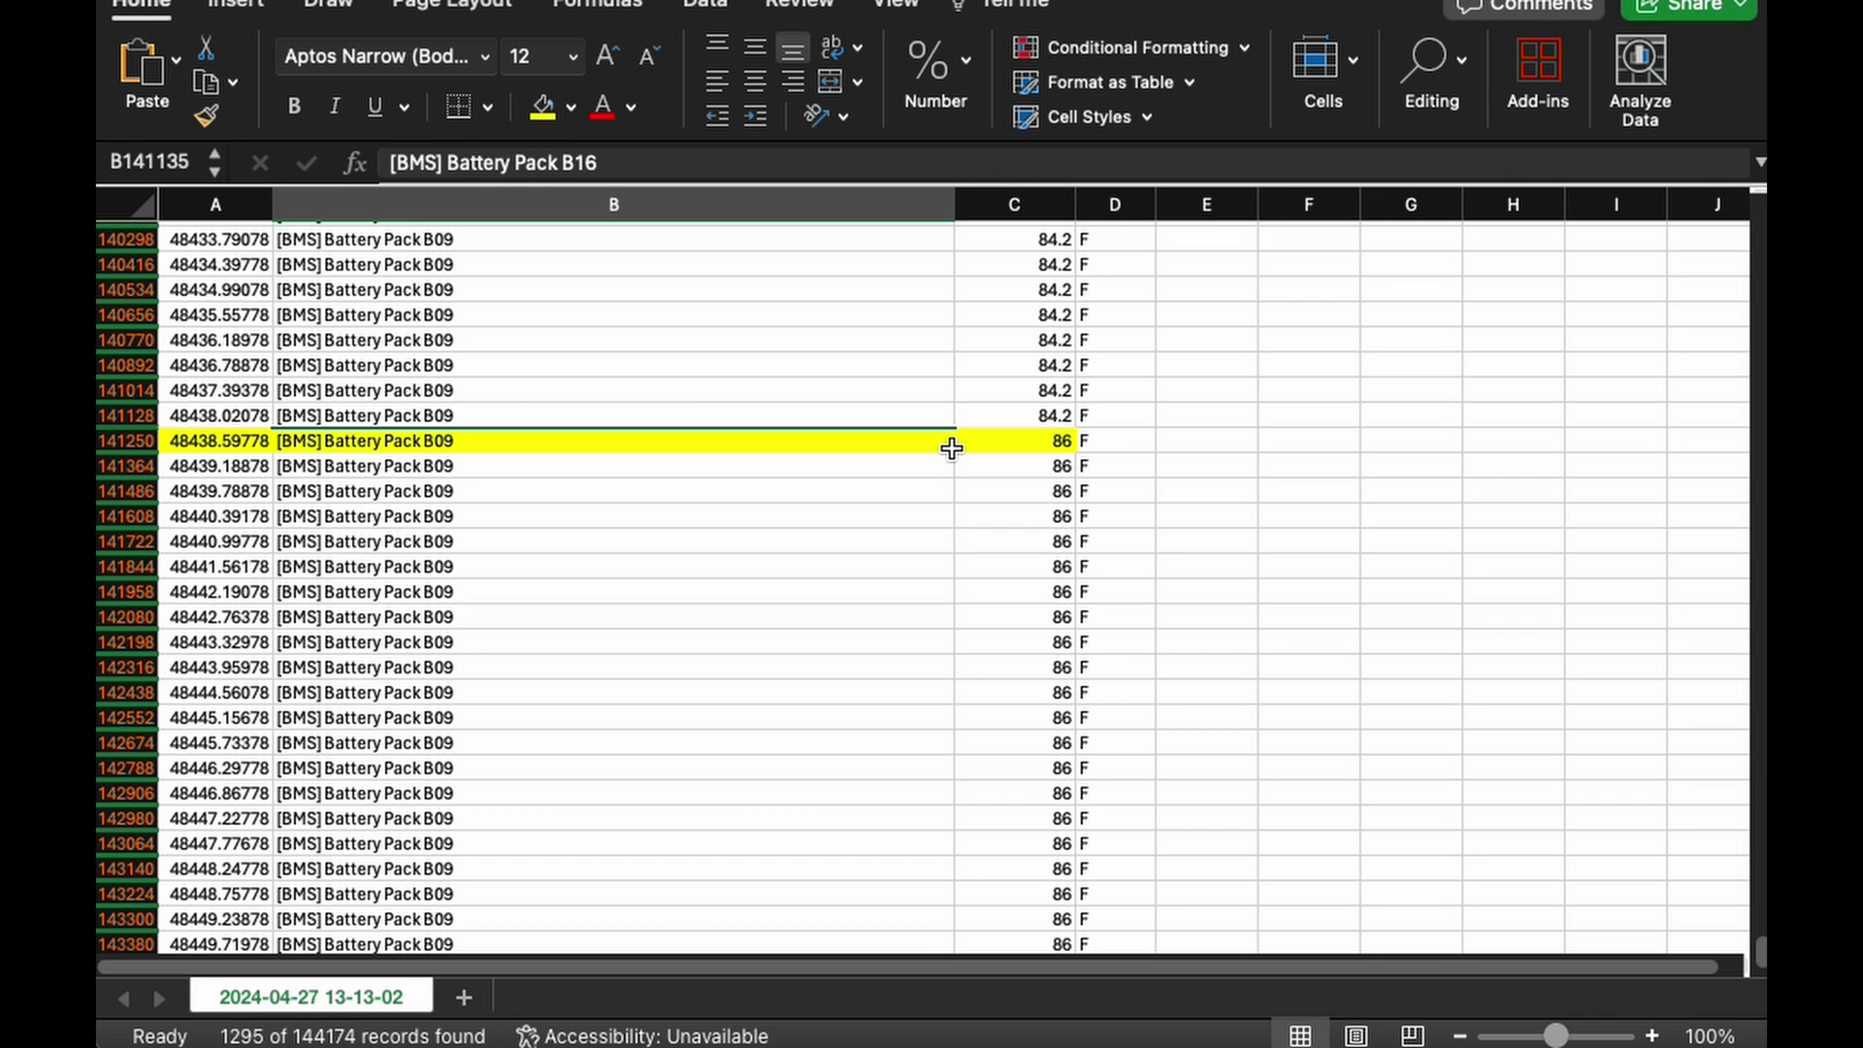
left_click_drag(1761, 949, 1752, 947)
Return to the battery pack rows with values of 84.2 and 86 F and compare B09 with the other packs before row 139828
key("ctrl+z")
scroll(637, 387, "up", 1)
left_click(629, 413)
scroll(637, 395, "up", 5)
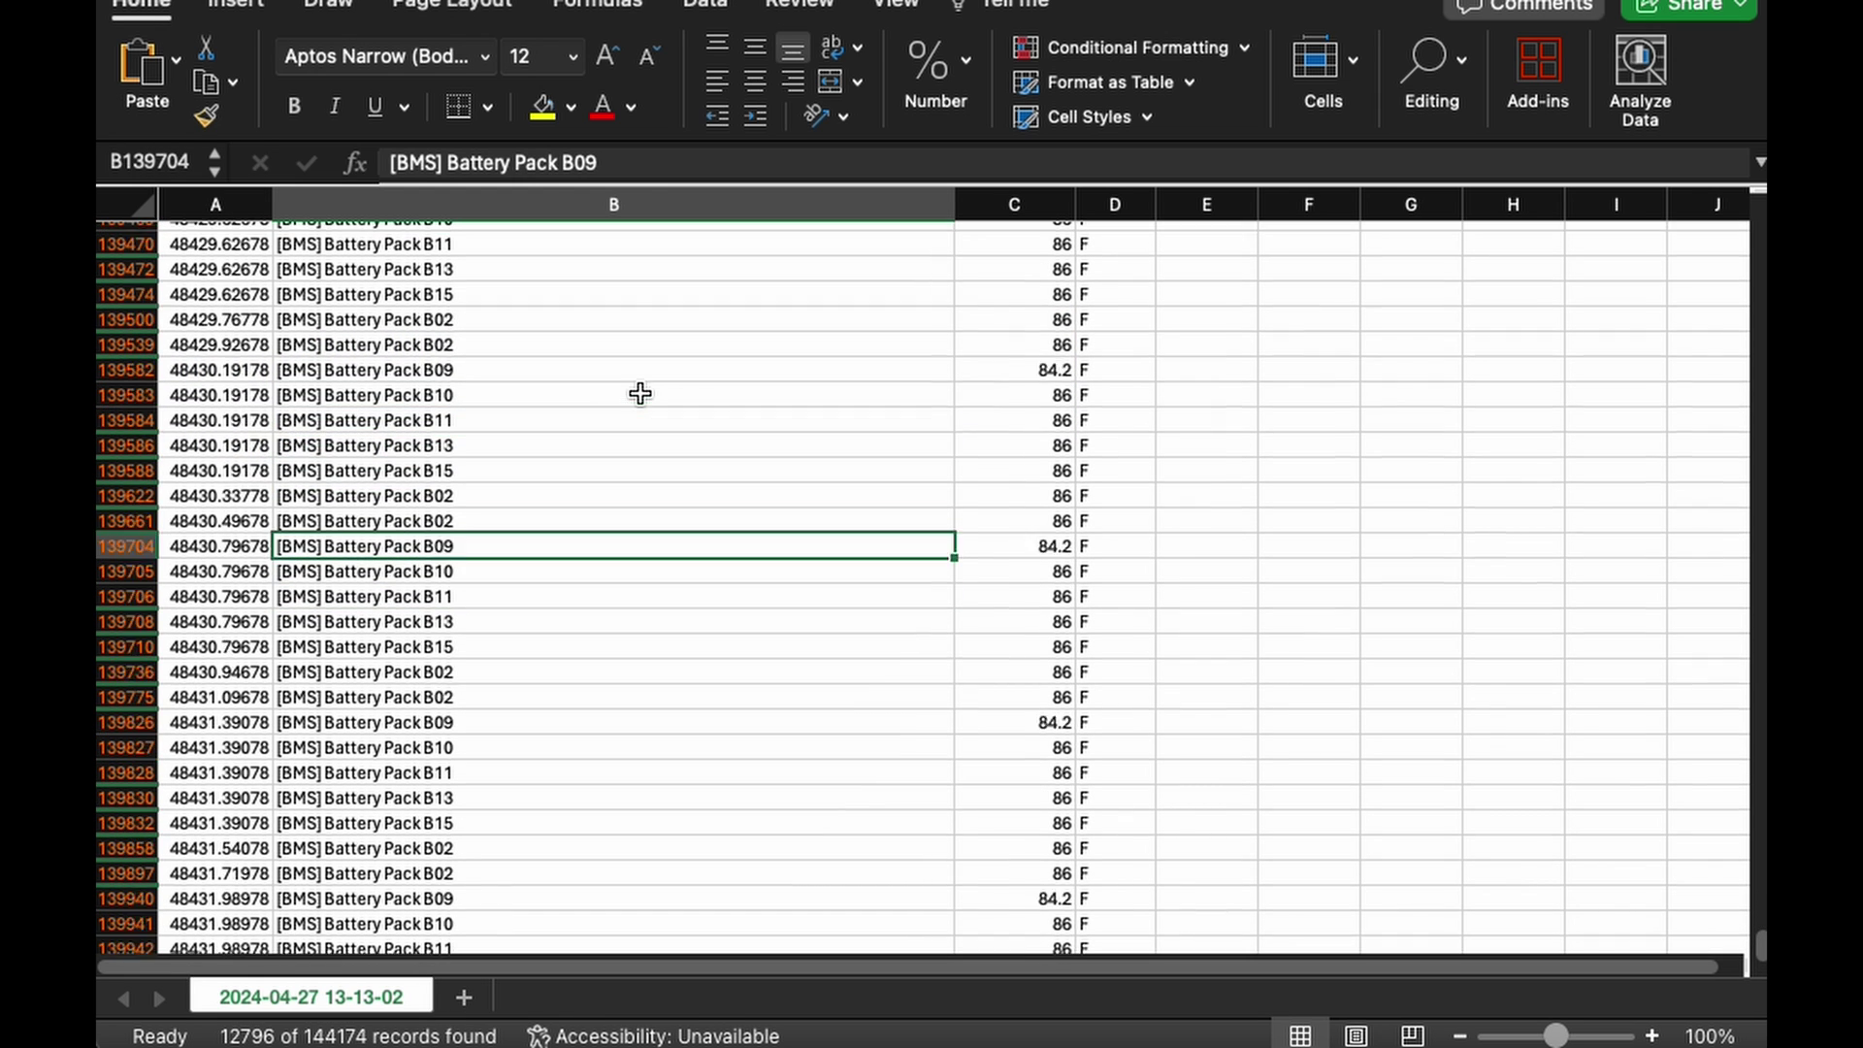
left_click(747, 508)
scroll(747, 507, "up", 1)
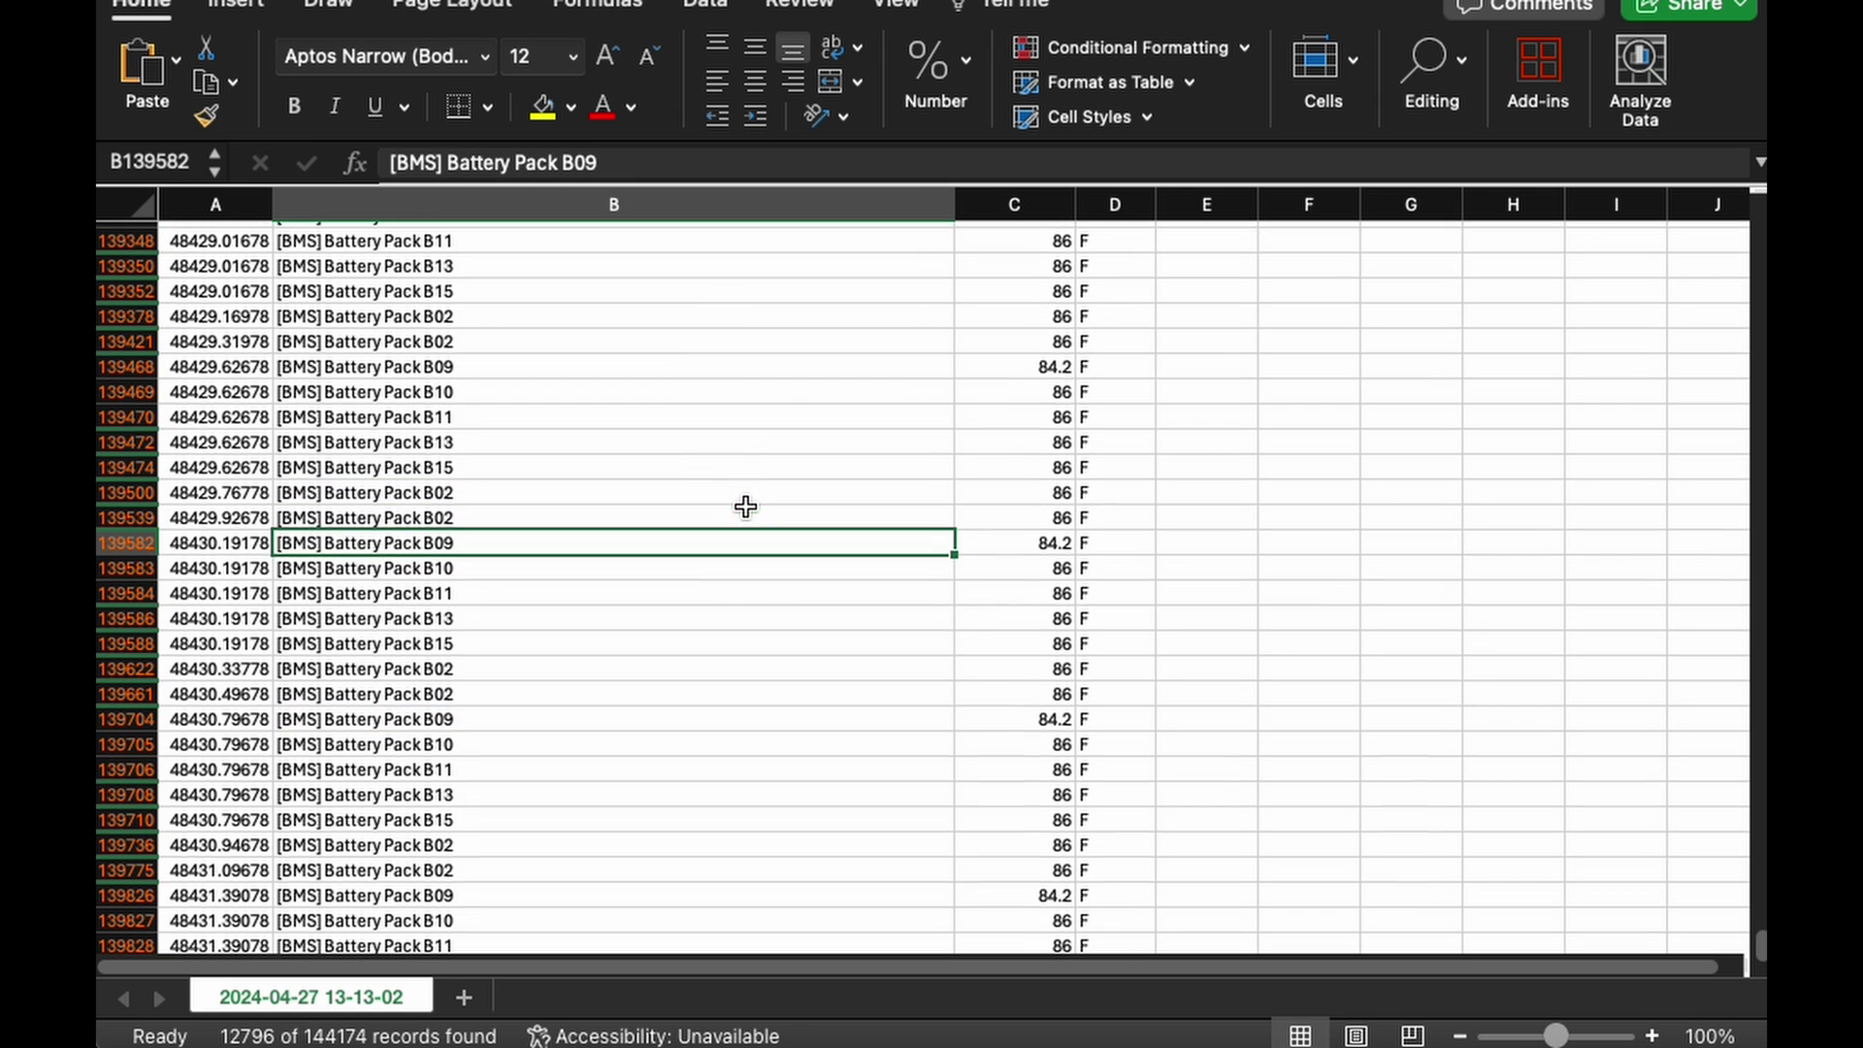
left_click(771, 392)
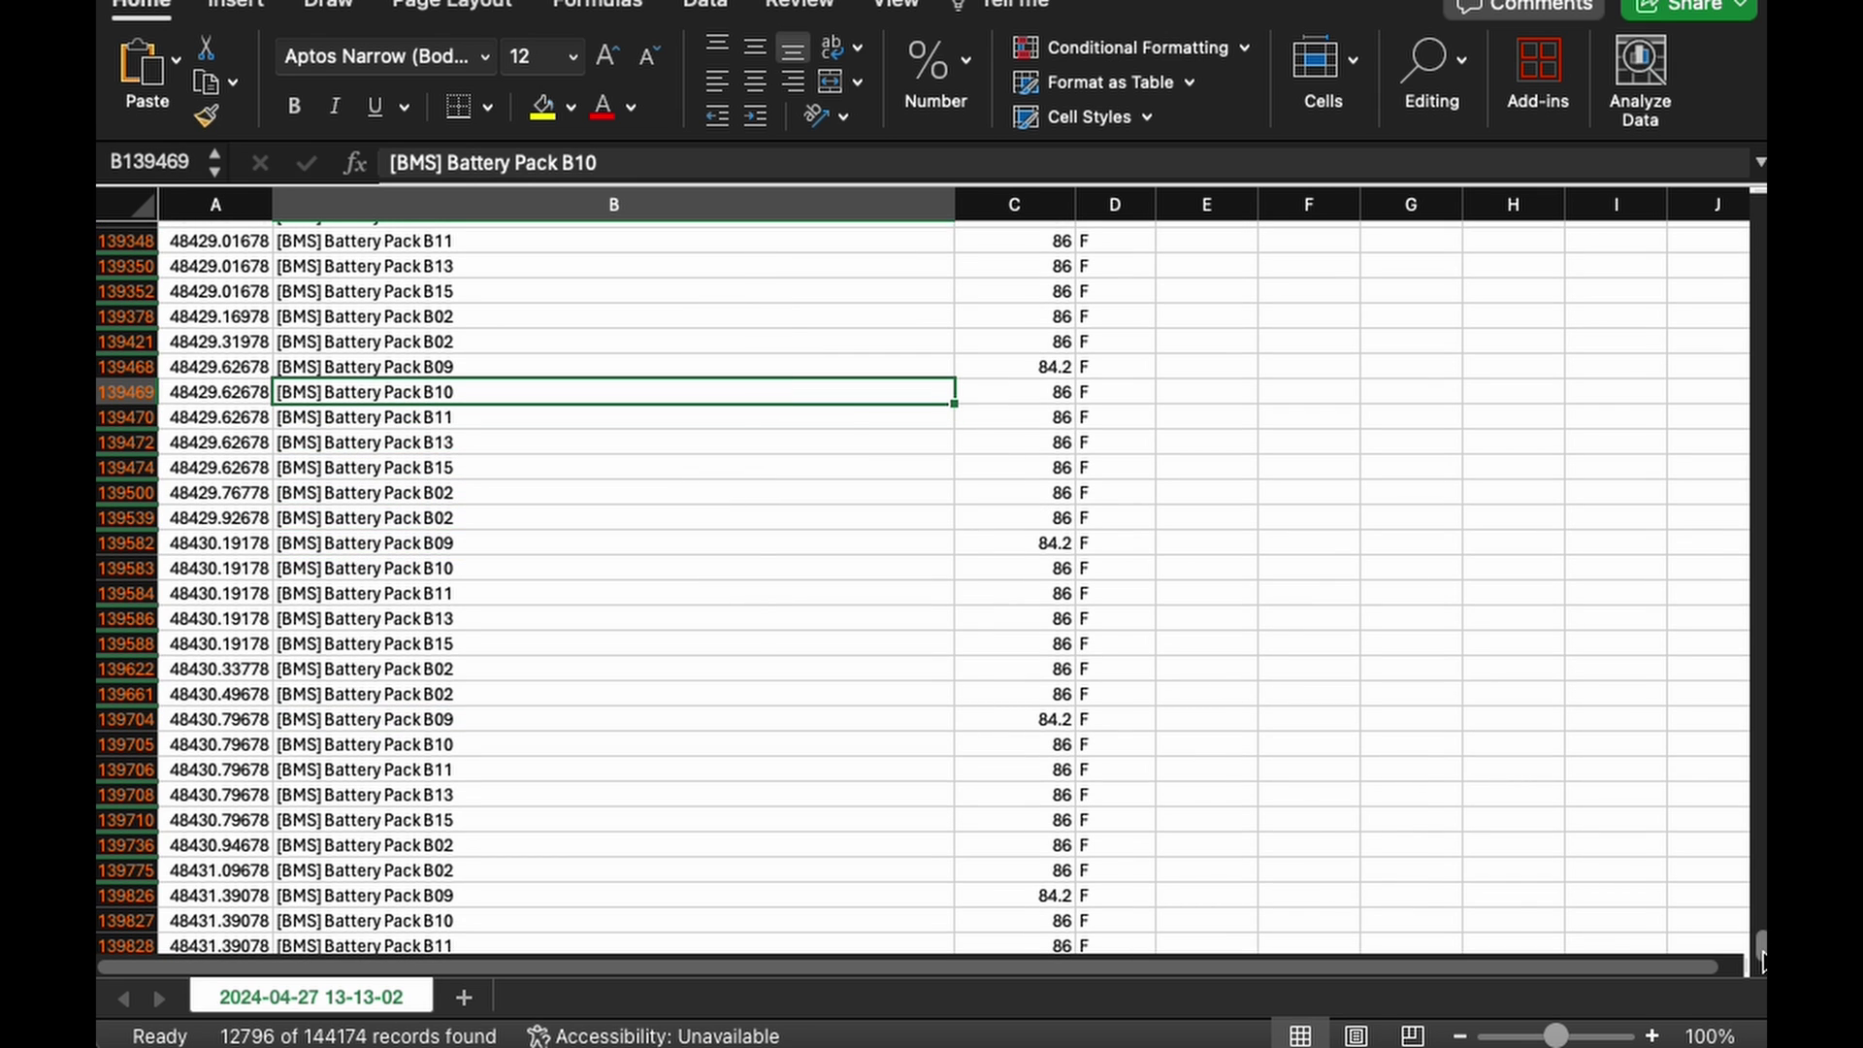
Clear the value column's filter and change the PID filter text to "heater"
left_click_drag(1758, 946, 1759, 209)
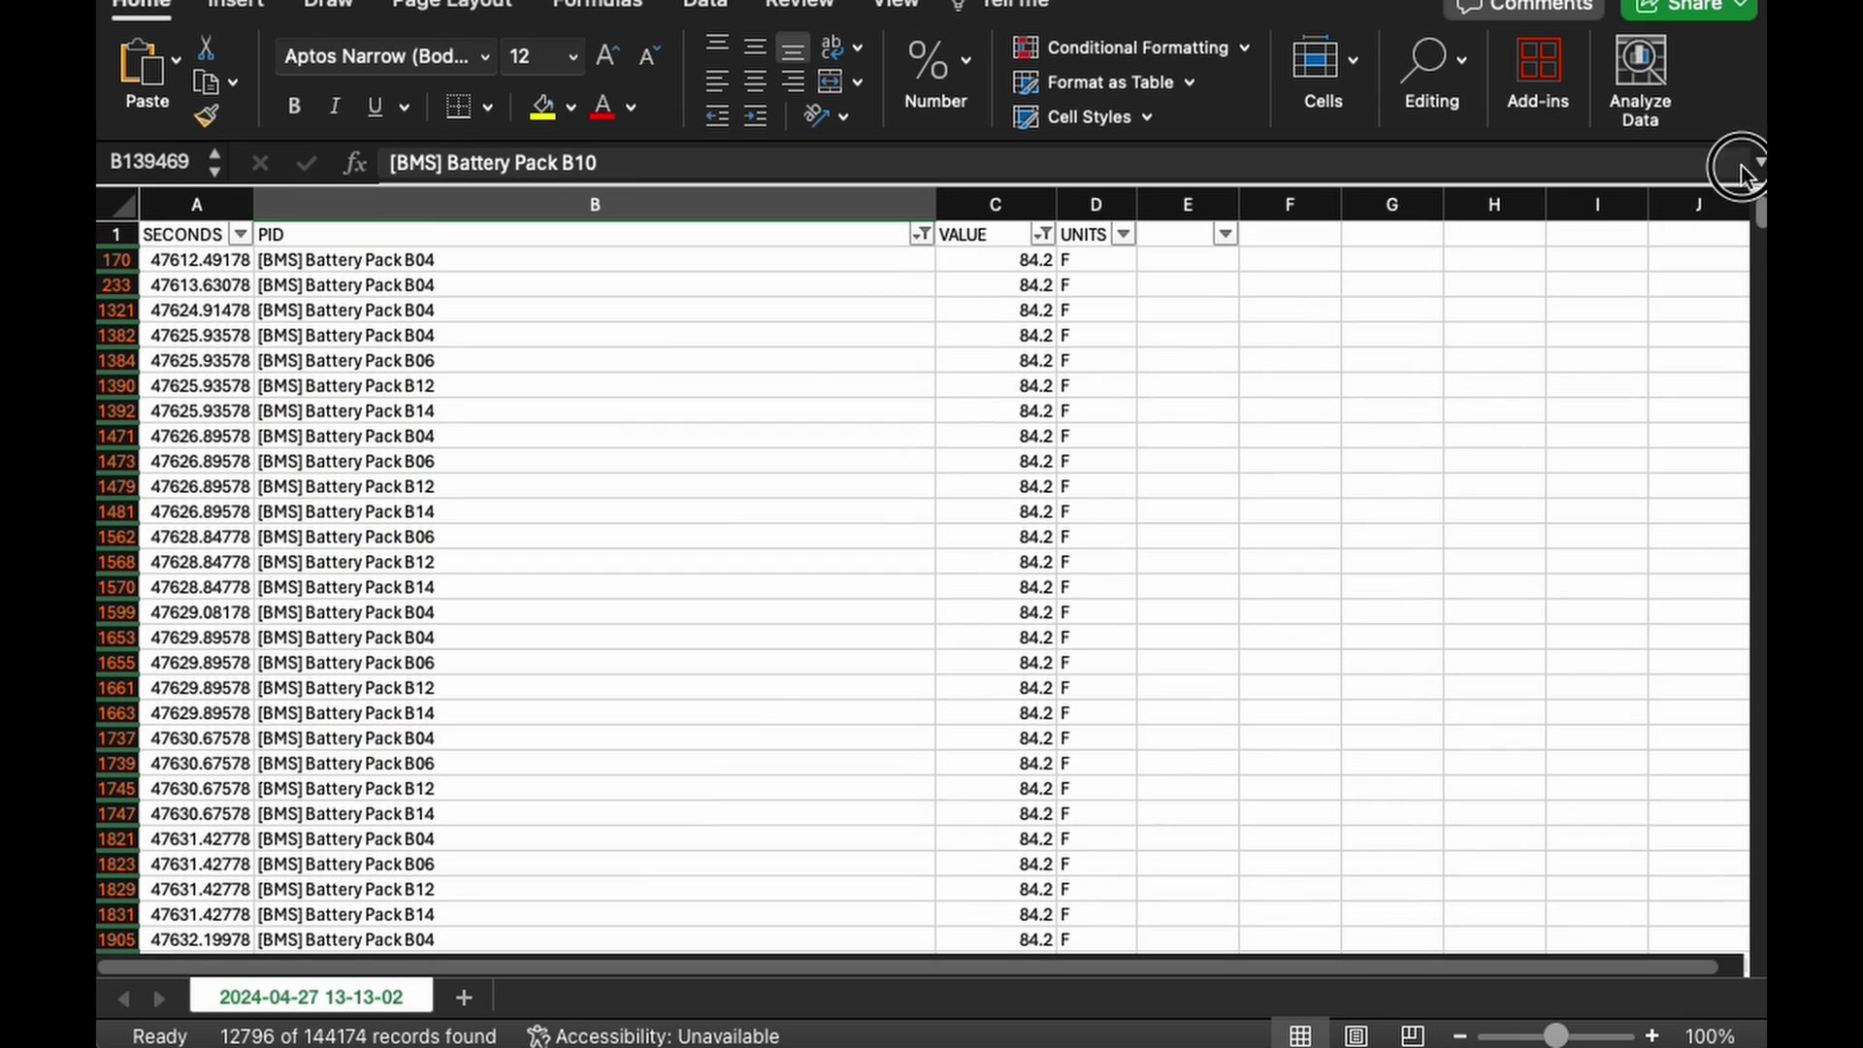
left_click(1042, 234)
left_click(920, 234)
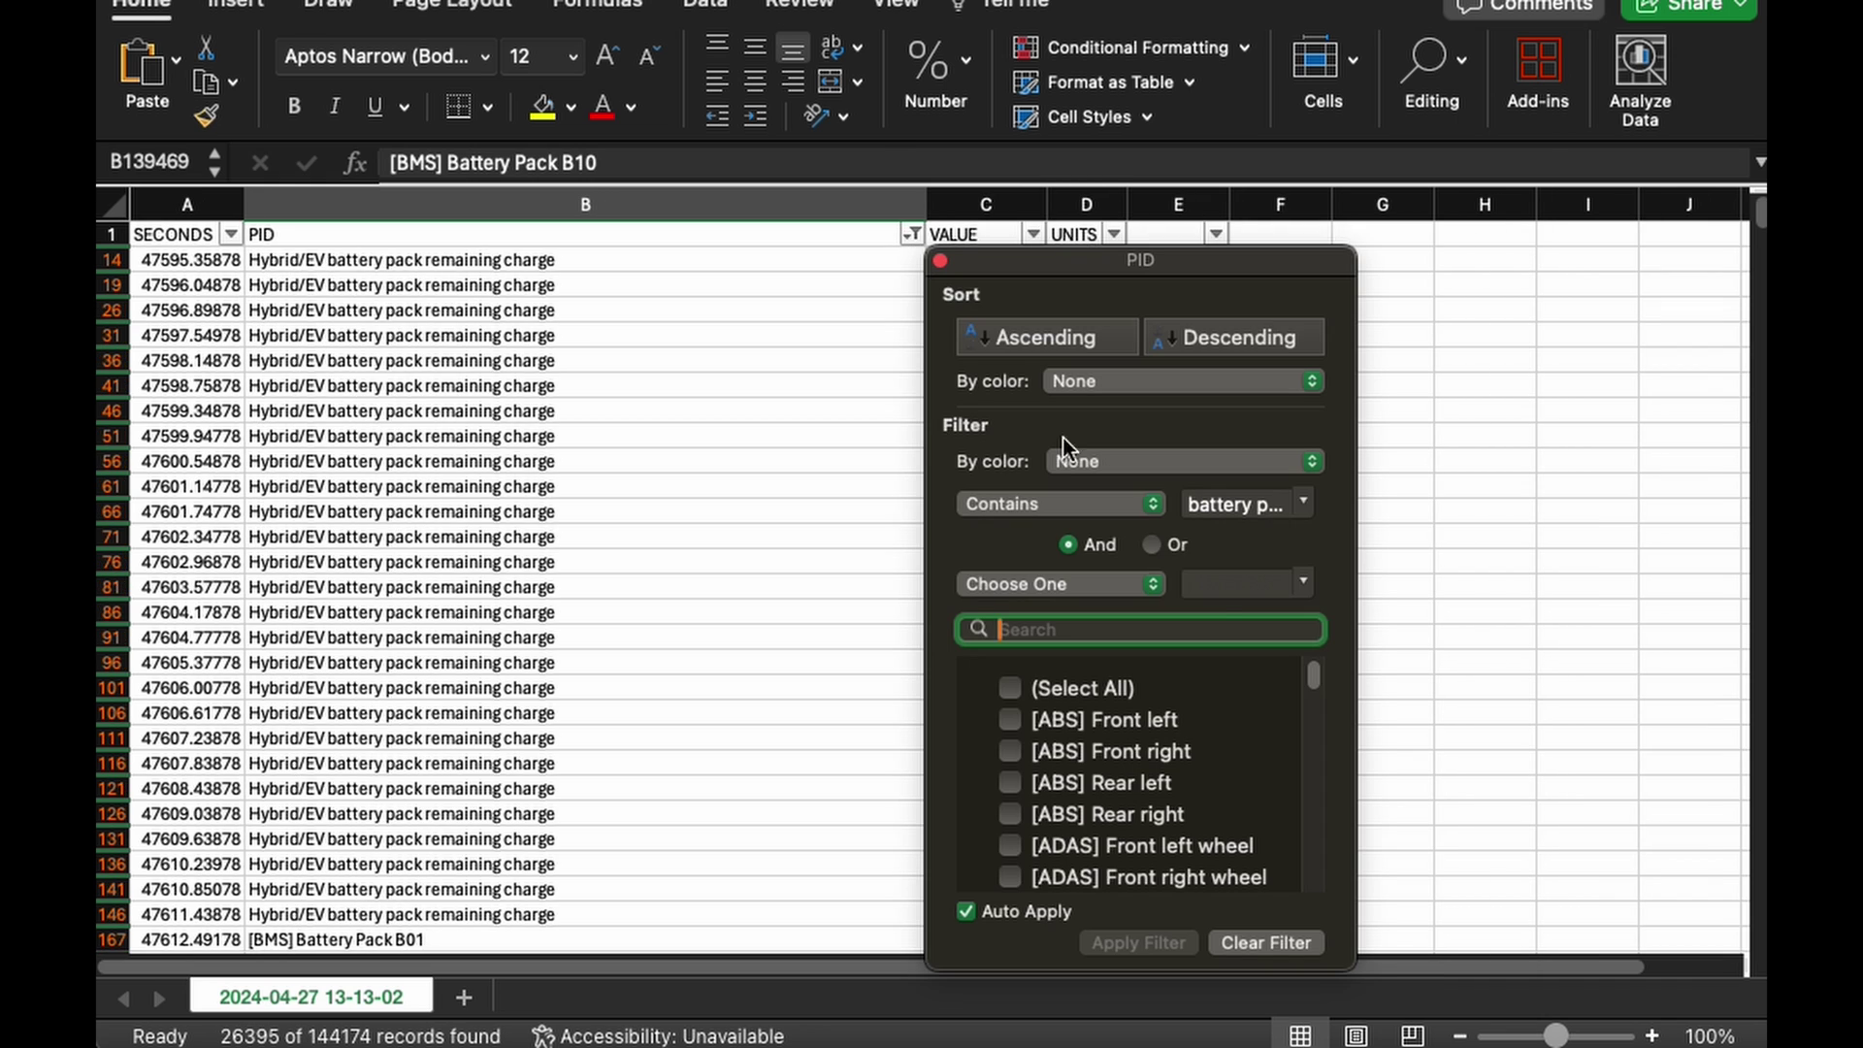
left_click(1220, 505)
type("he")
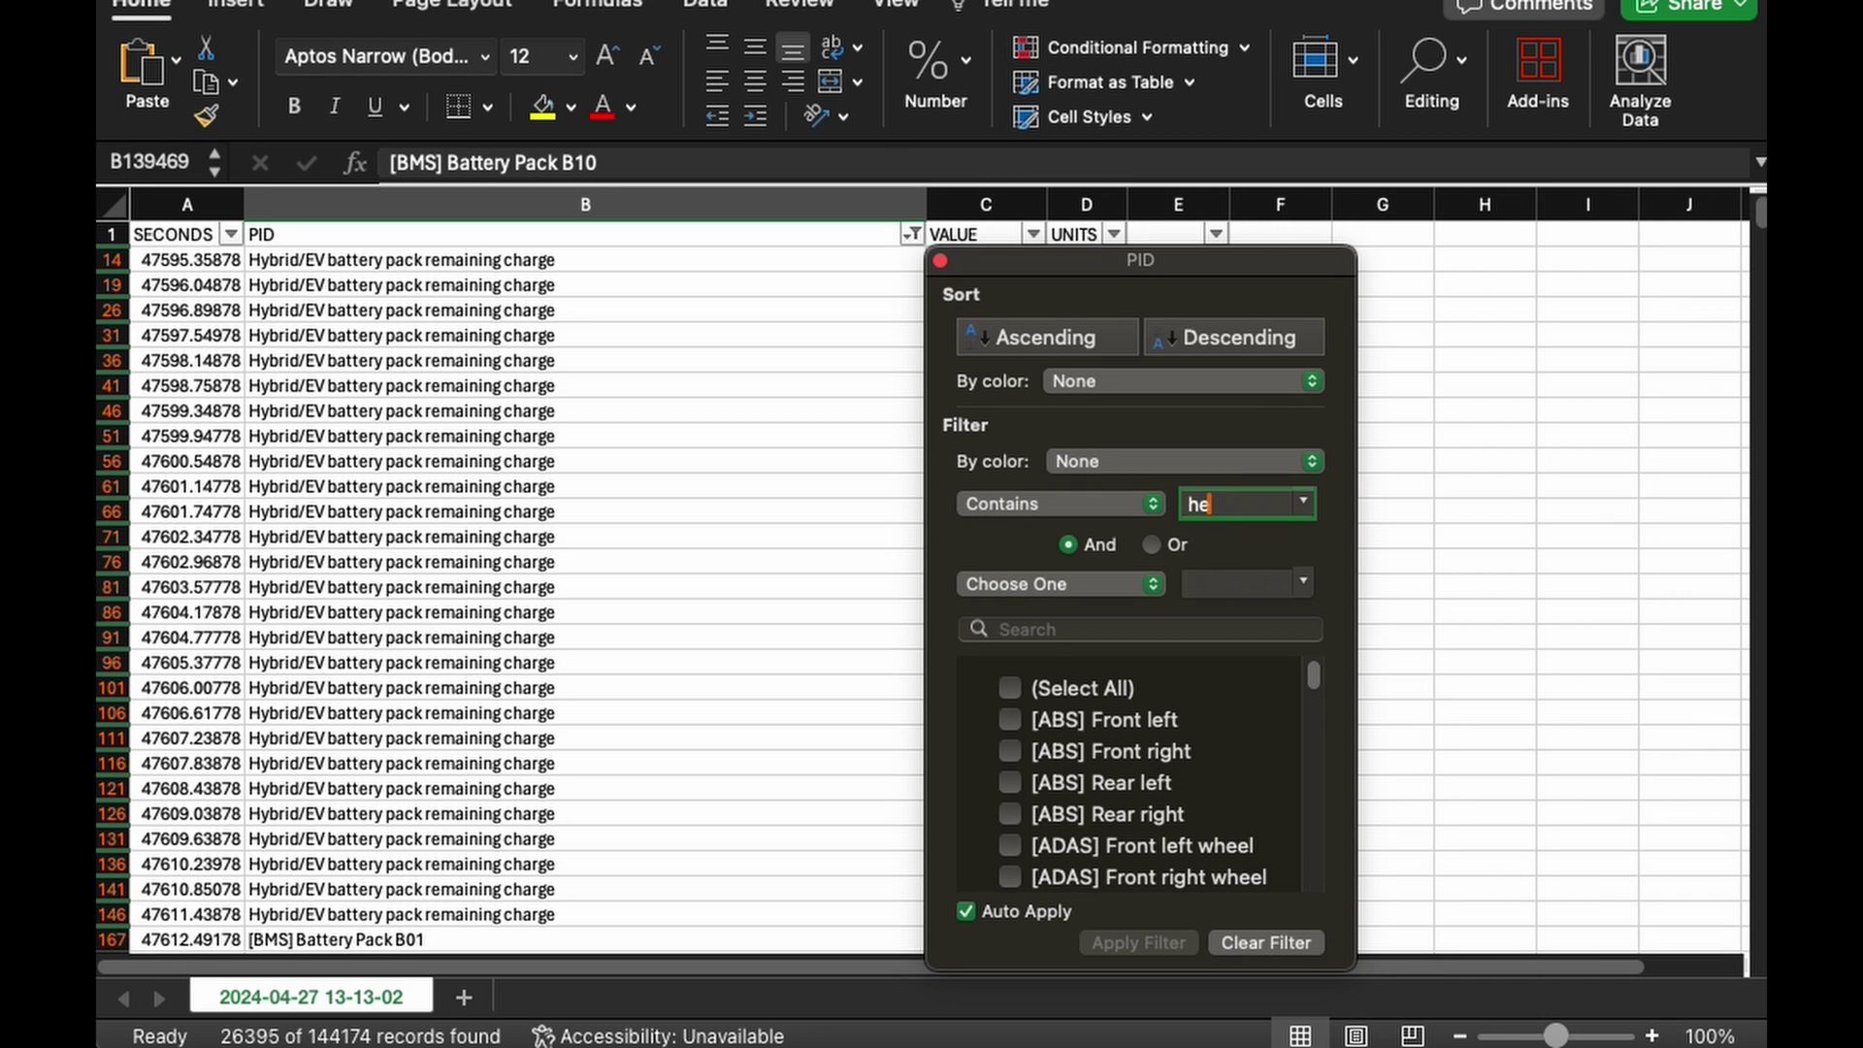
type("ater")
key("Return")
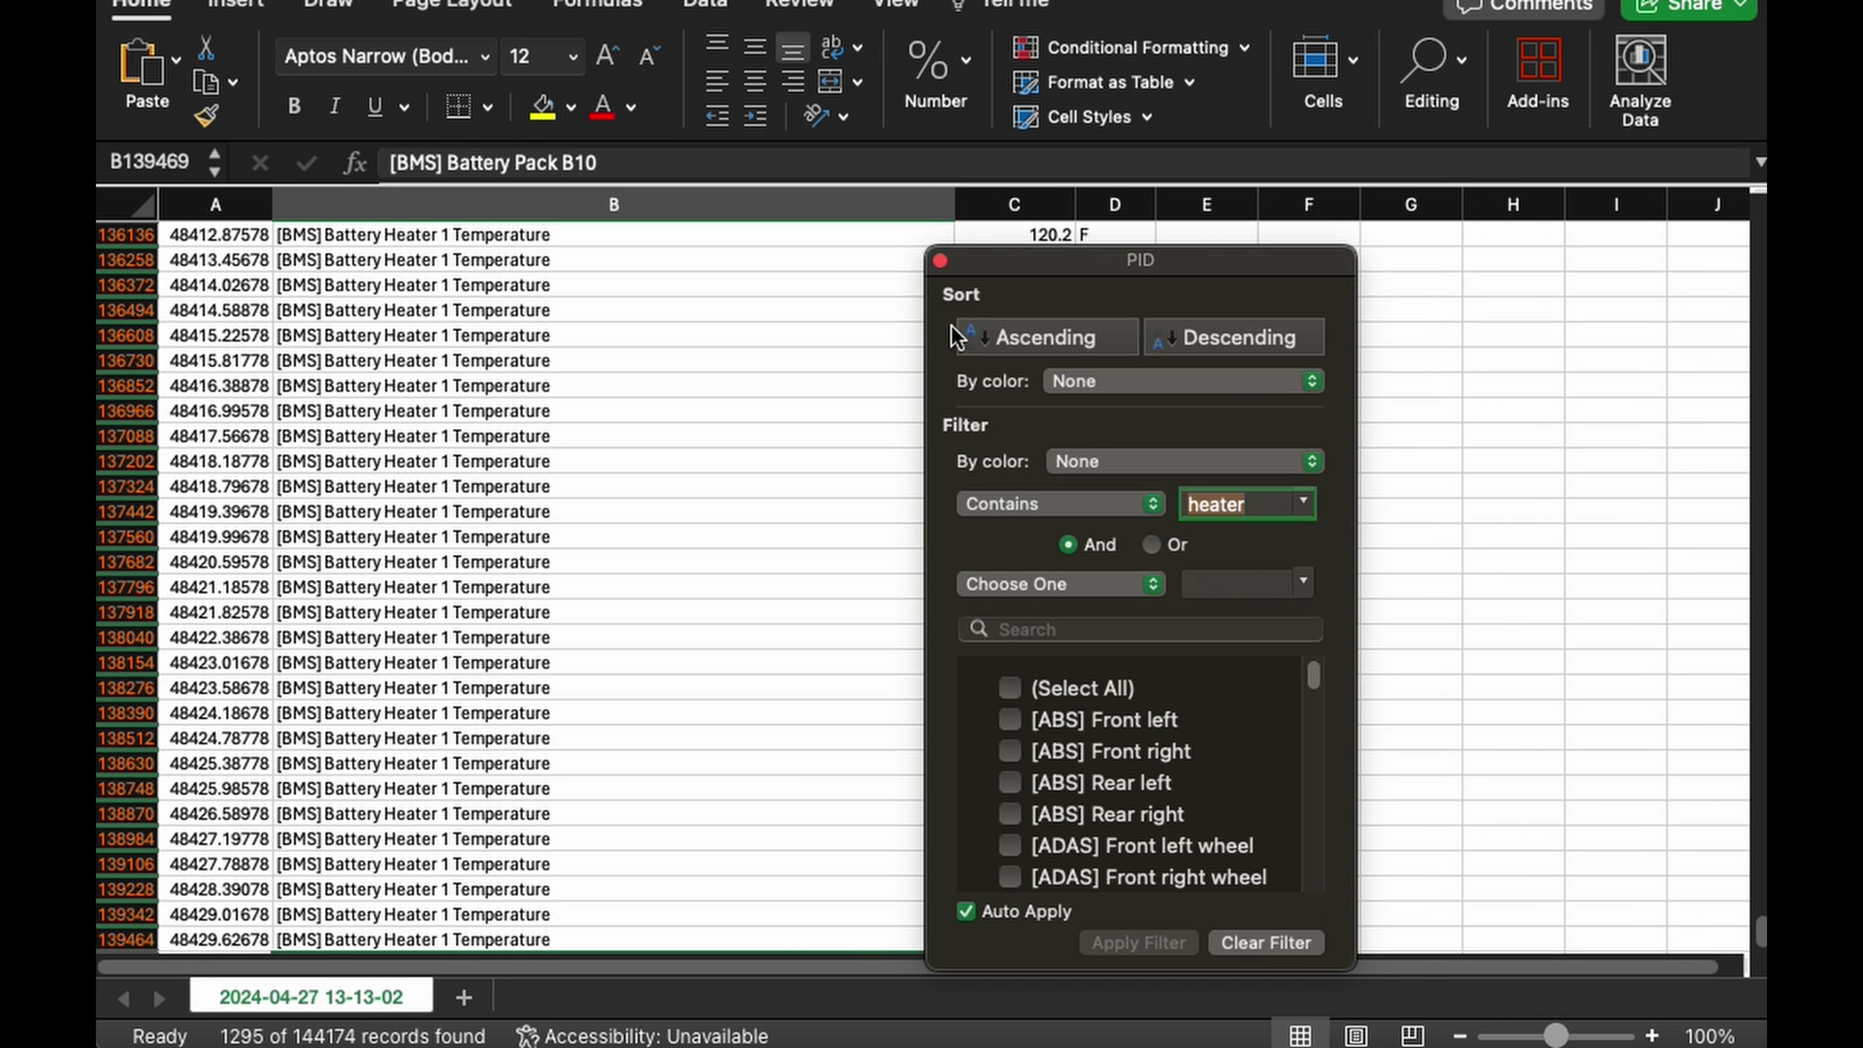
Examine the Battery Heater 1 Temperature readings across the whole log with the filter window closed
left_click(942, 262)
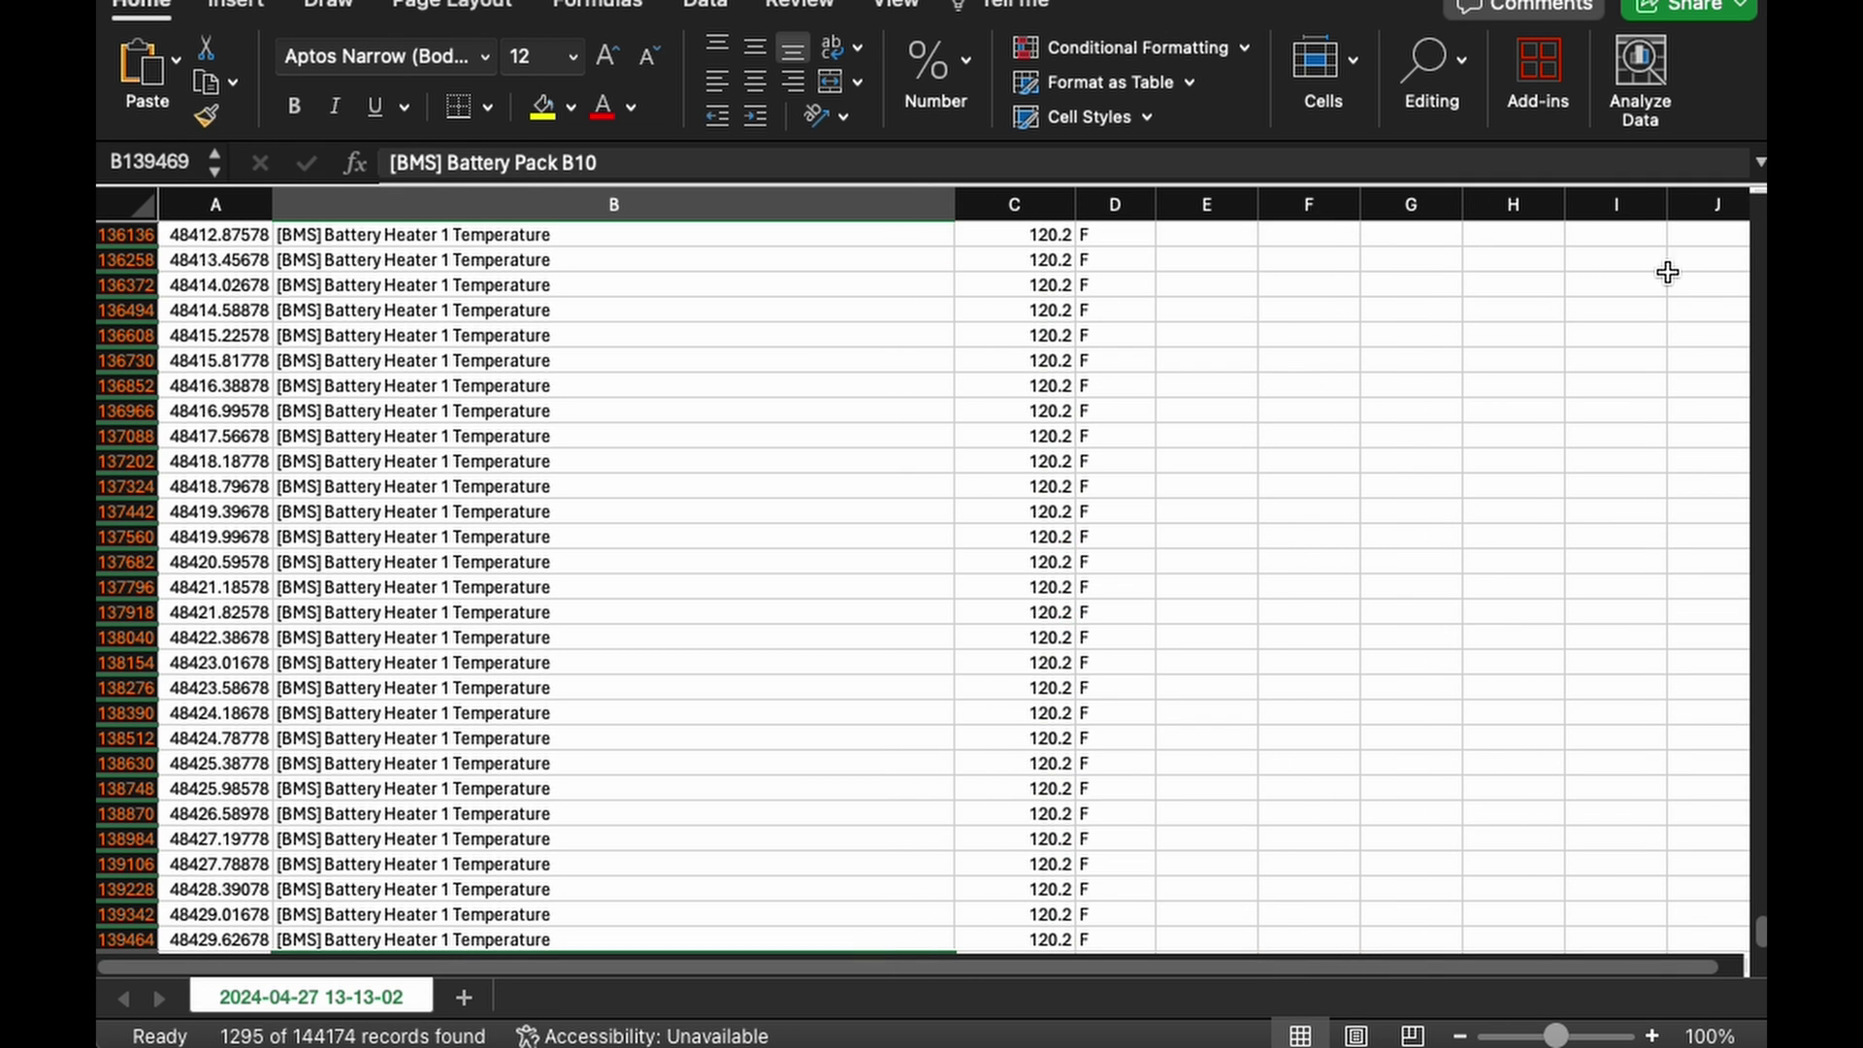
left_click_drag(1761, 937, 1697, 201)
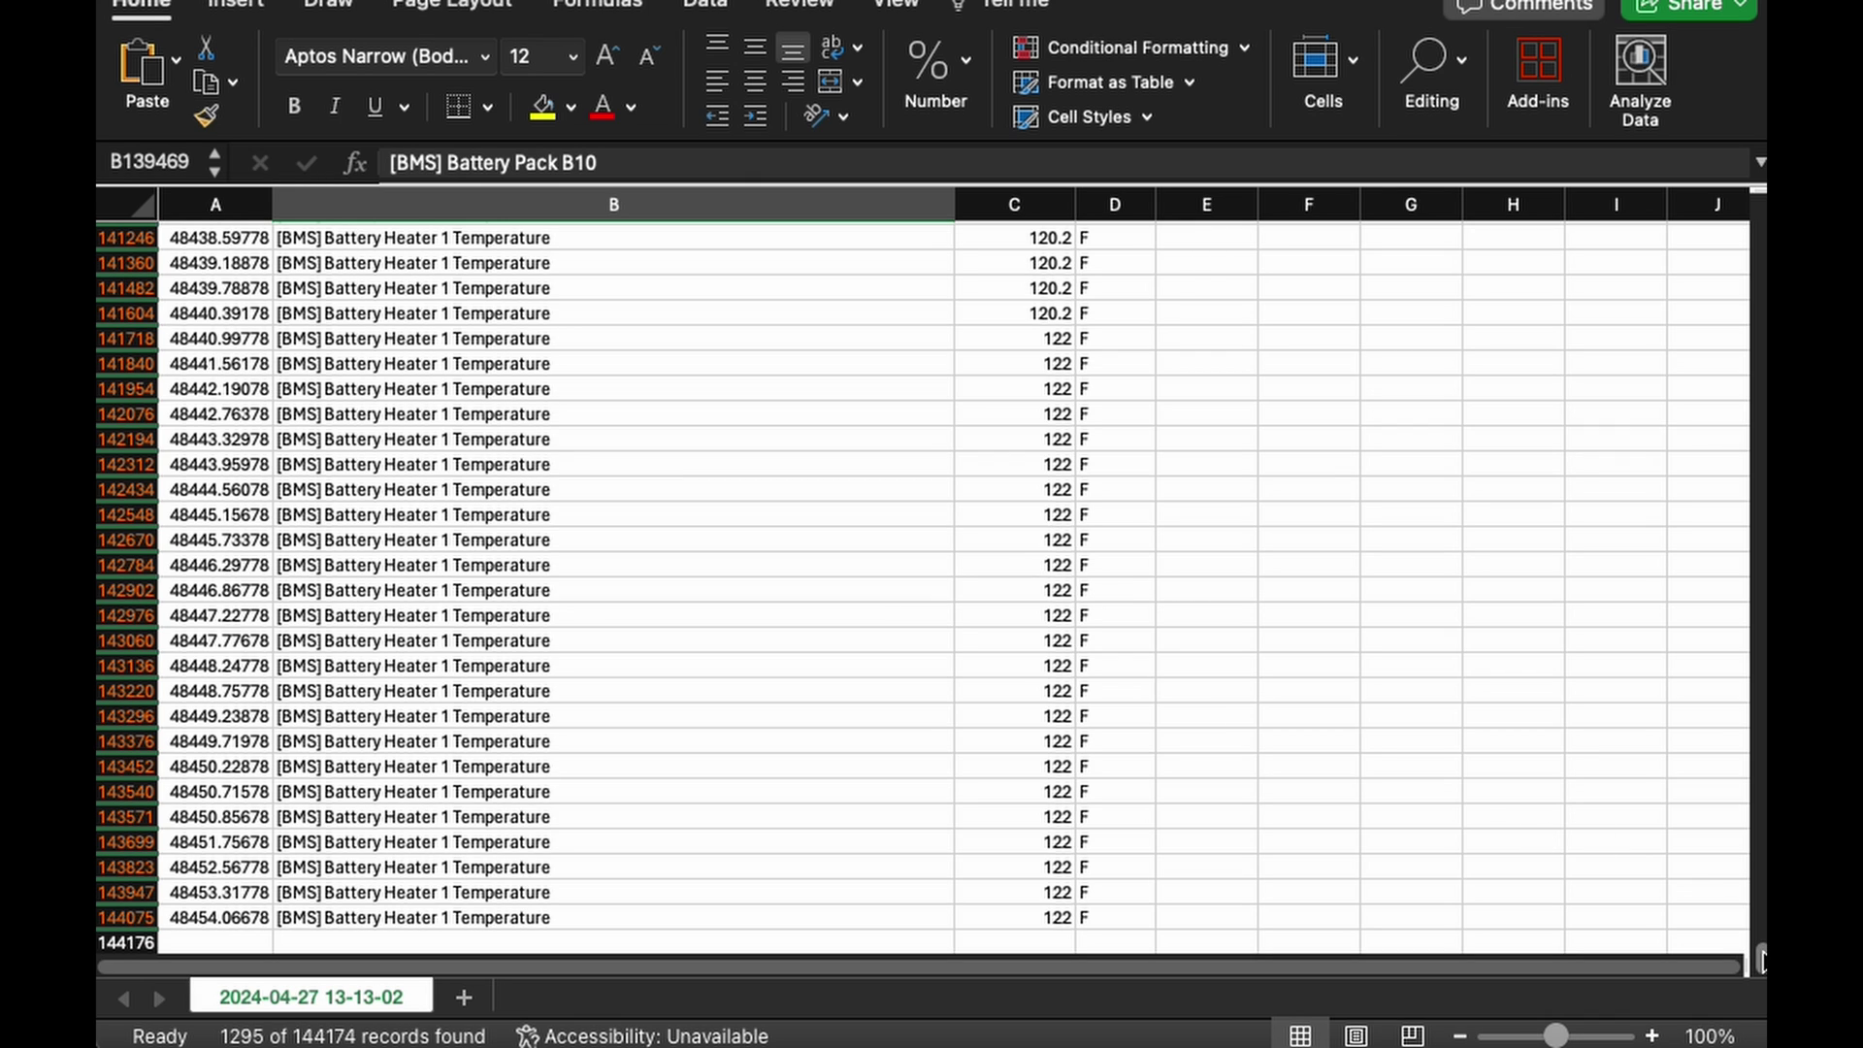
left_click_drag(1761, 961, 1685, 133)
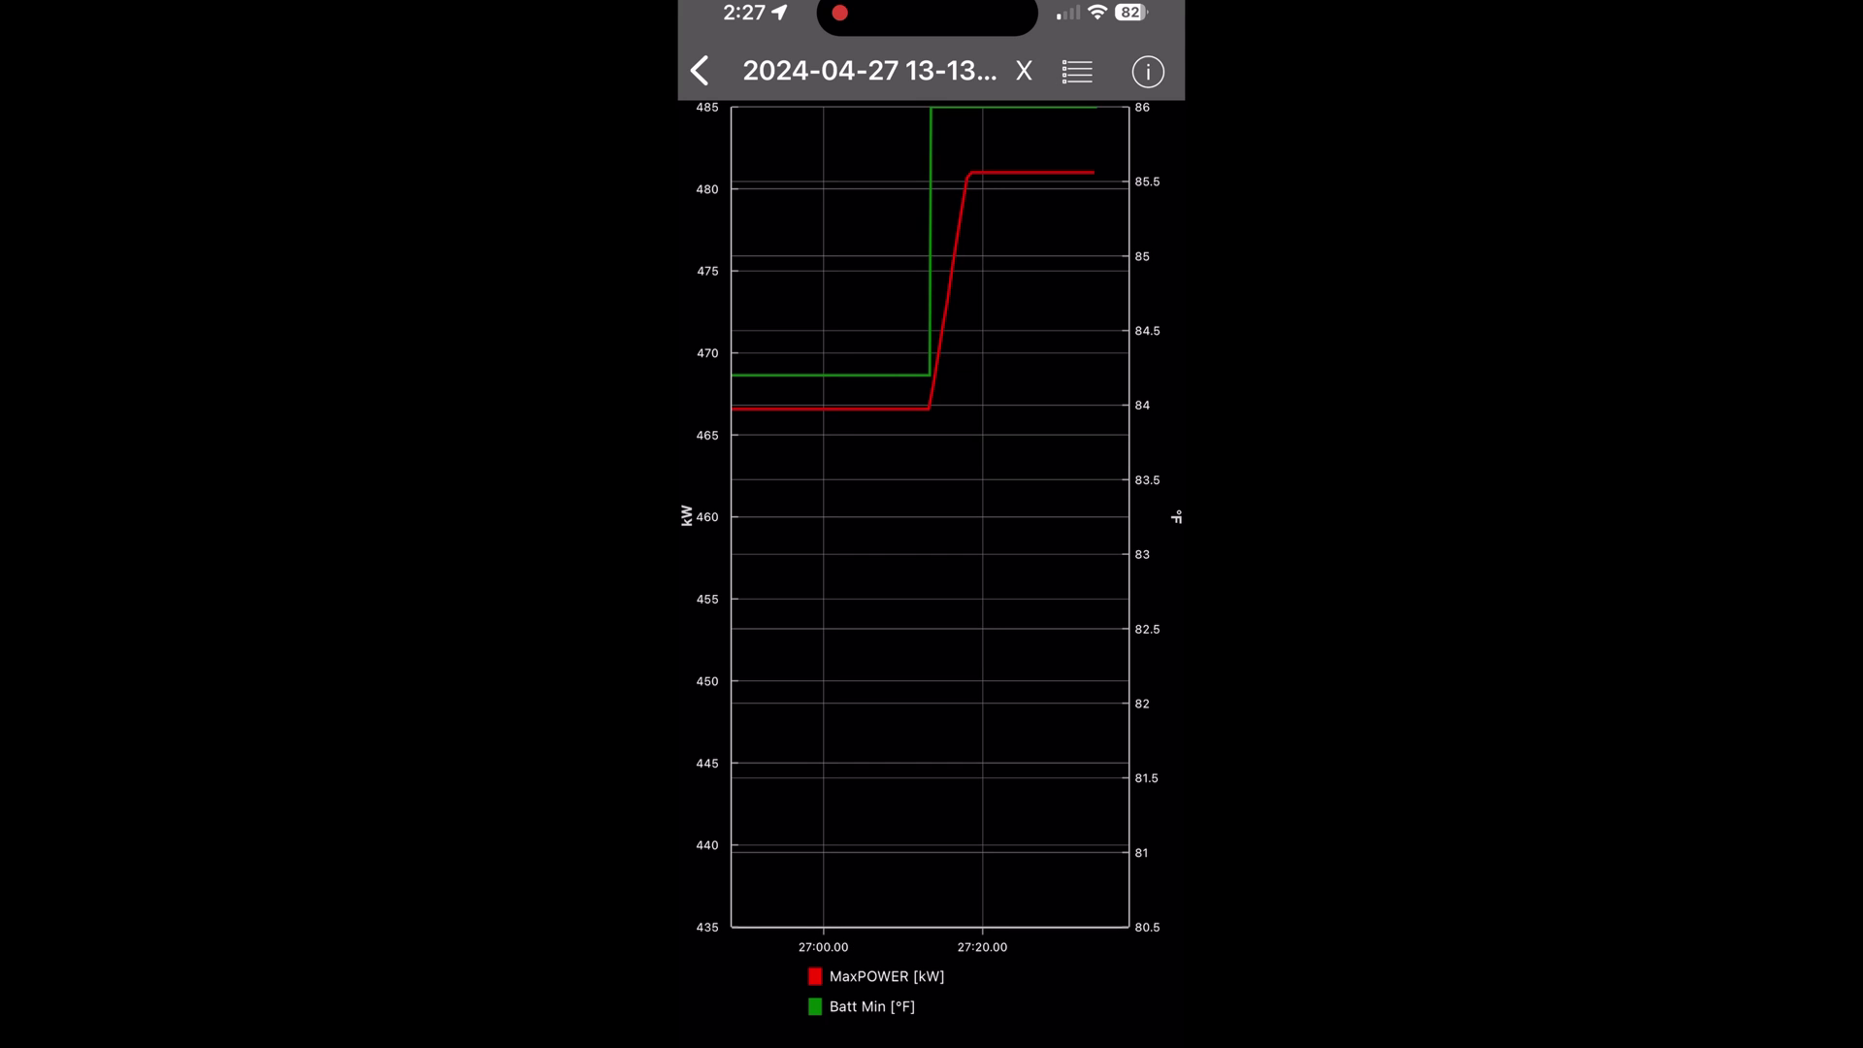
scroll(930, 514, "down", 5)
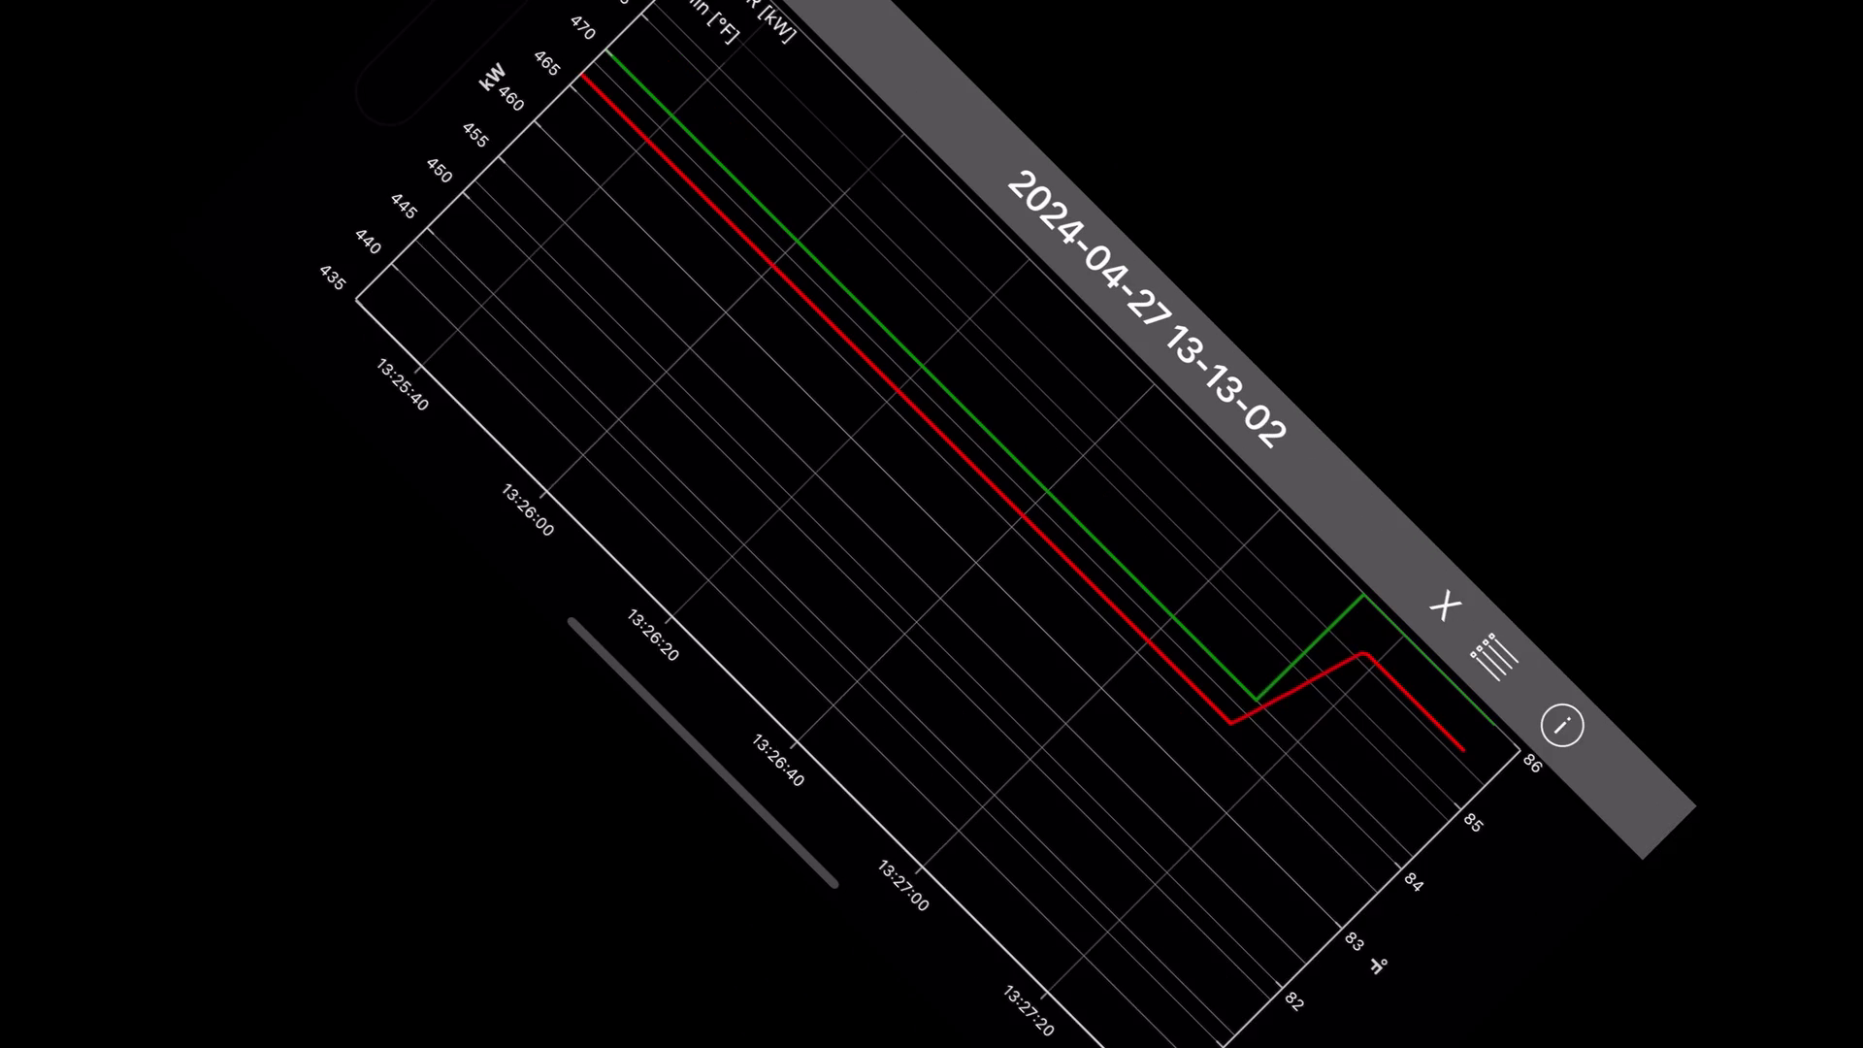
scroll(929, 514, "down", 5)
scroll(936, 514, "down", 3)
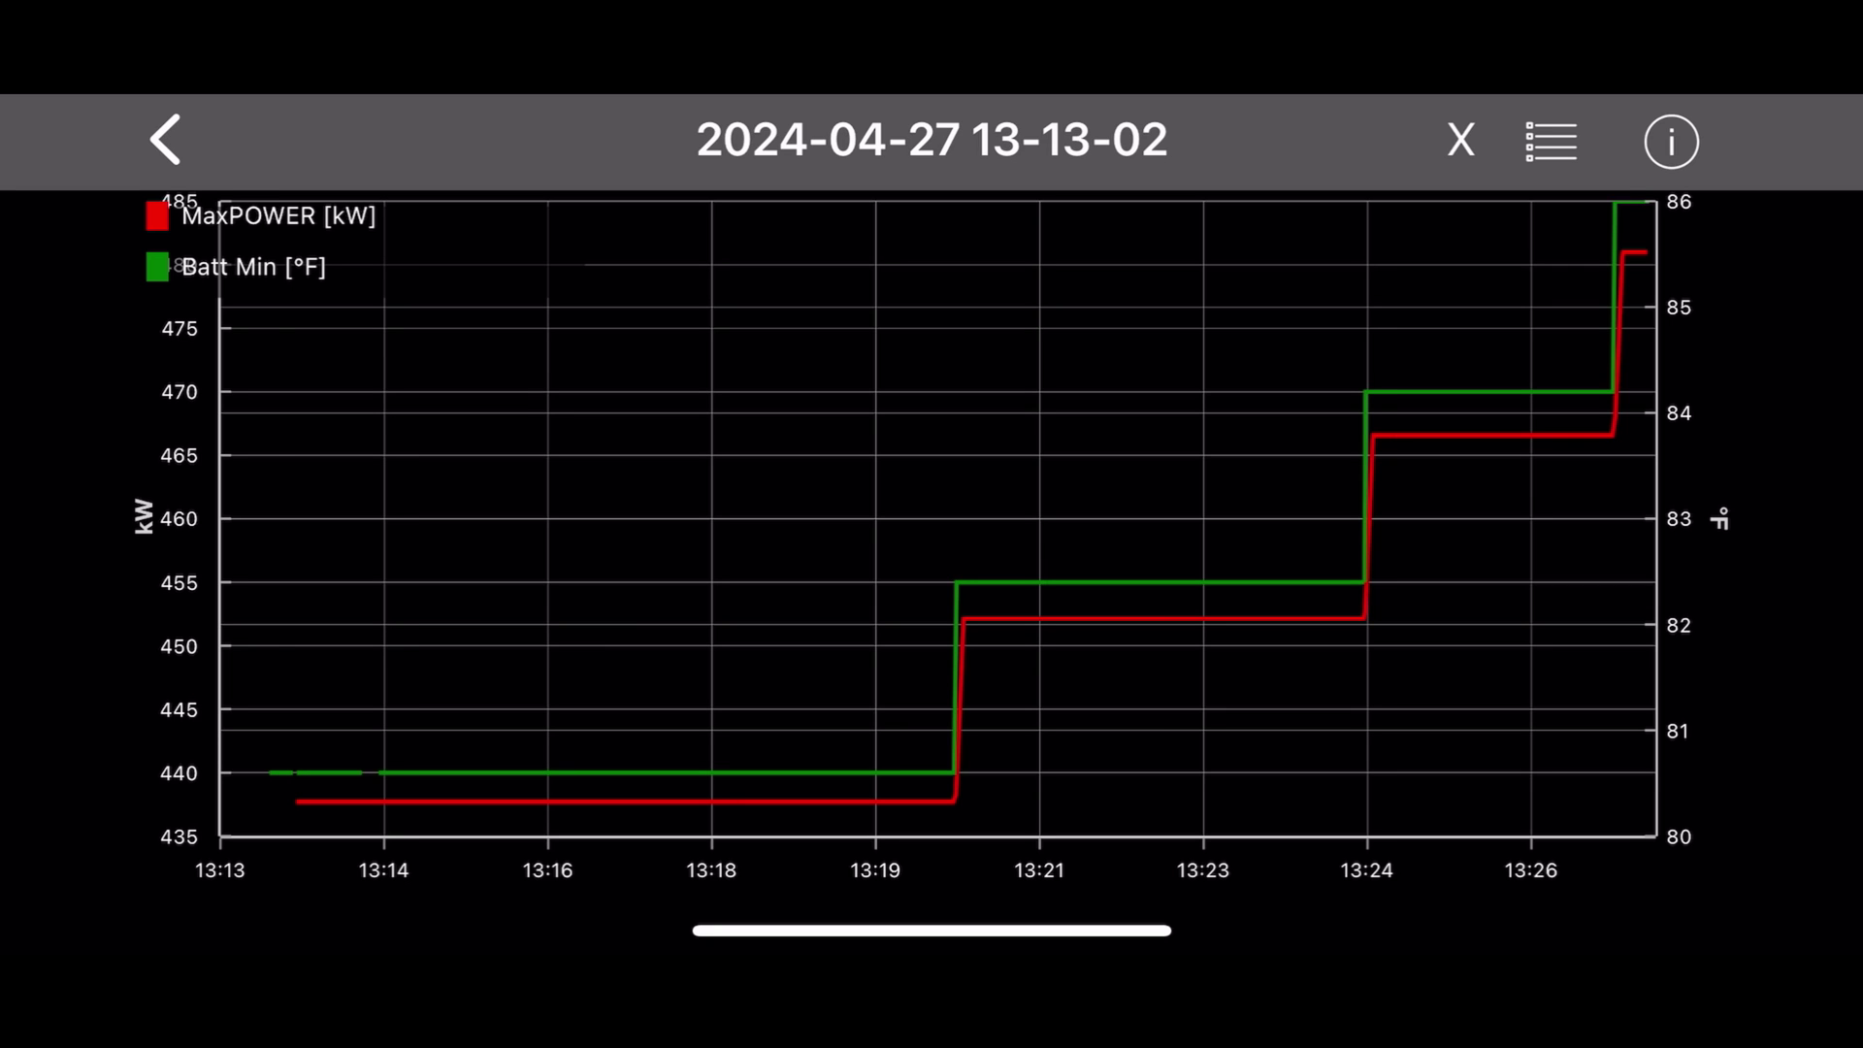
scroll(1455, 518, "up", 5)
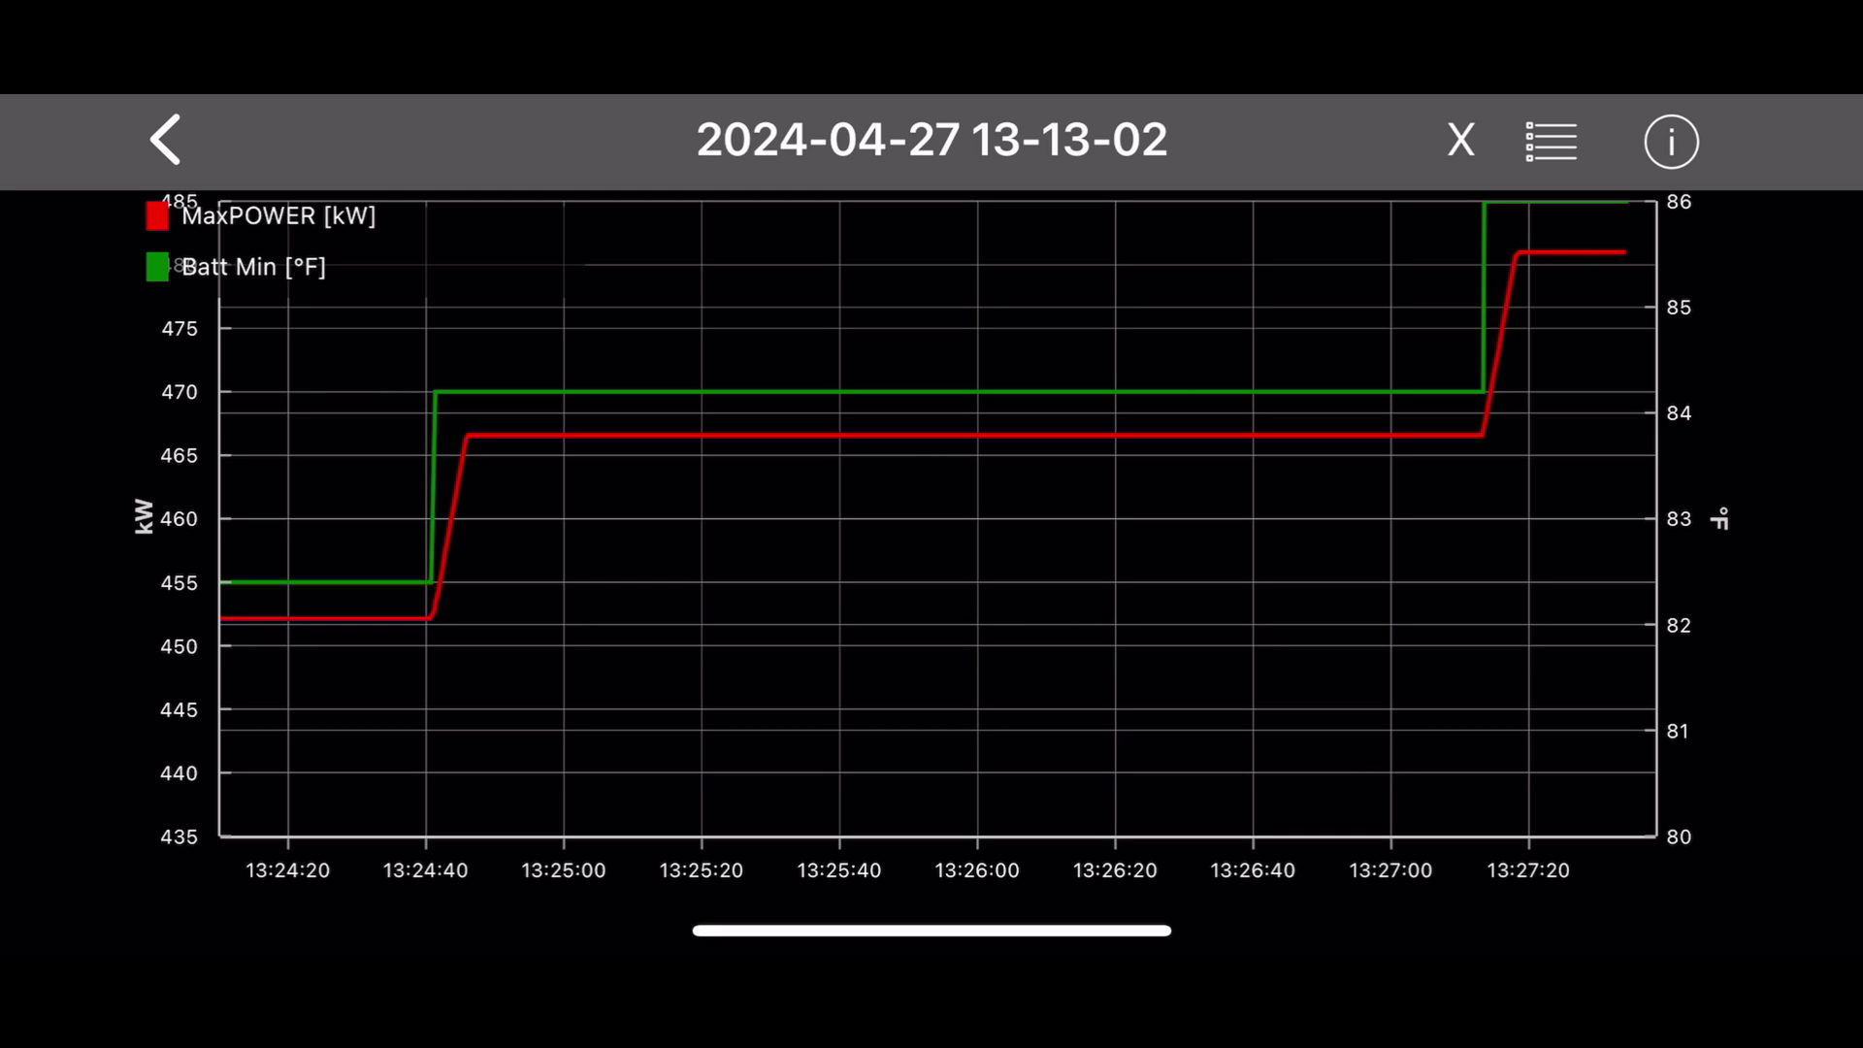
Open the recording's parameter list and enable Battery Pack B01, B02 and B03 for the graph
left_click(1551, 141)
scroll(932, 485, "up", 10)
scroll(931, 534, "down", 10)
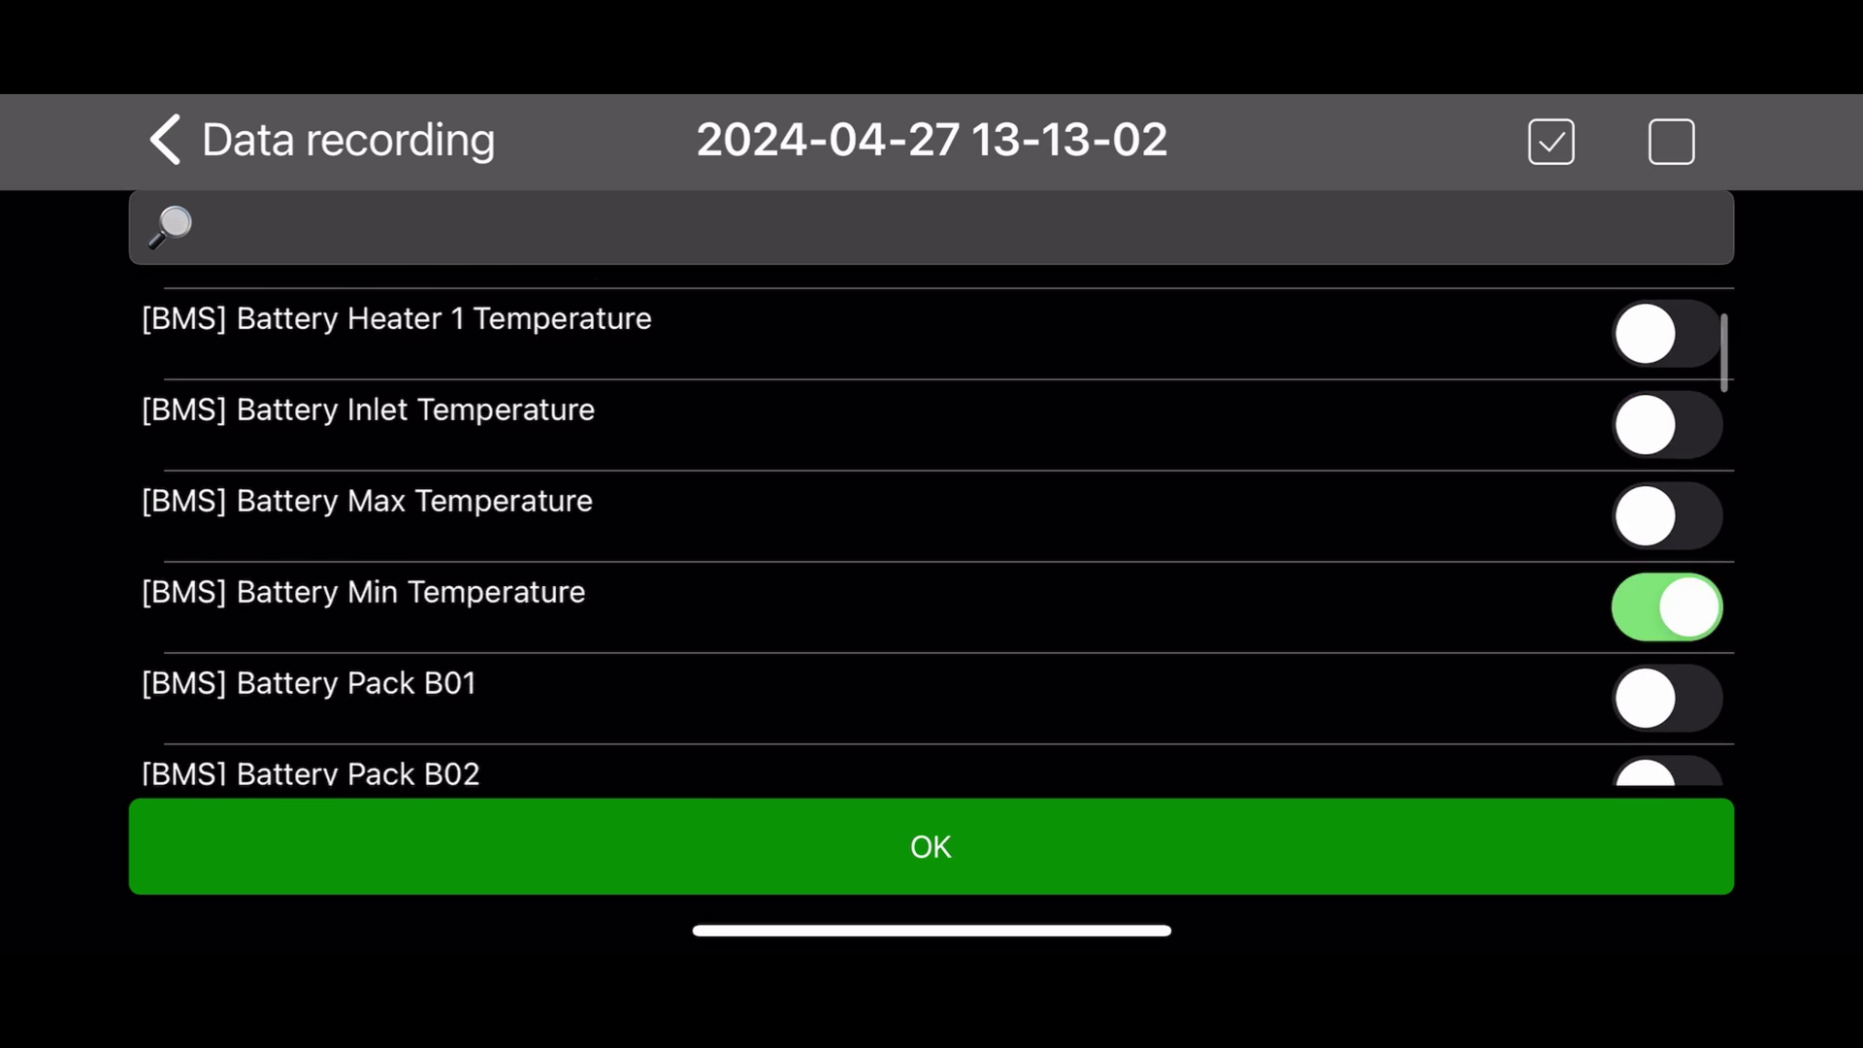
scroll(932, 534, "up", 3)
scroll(932, 534, "down", 1)
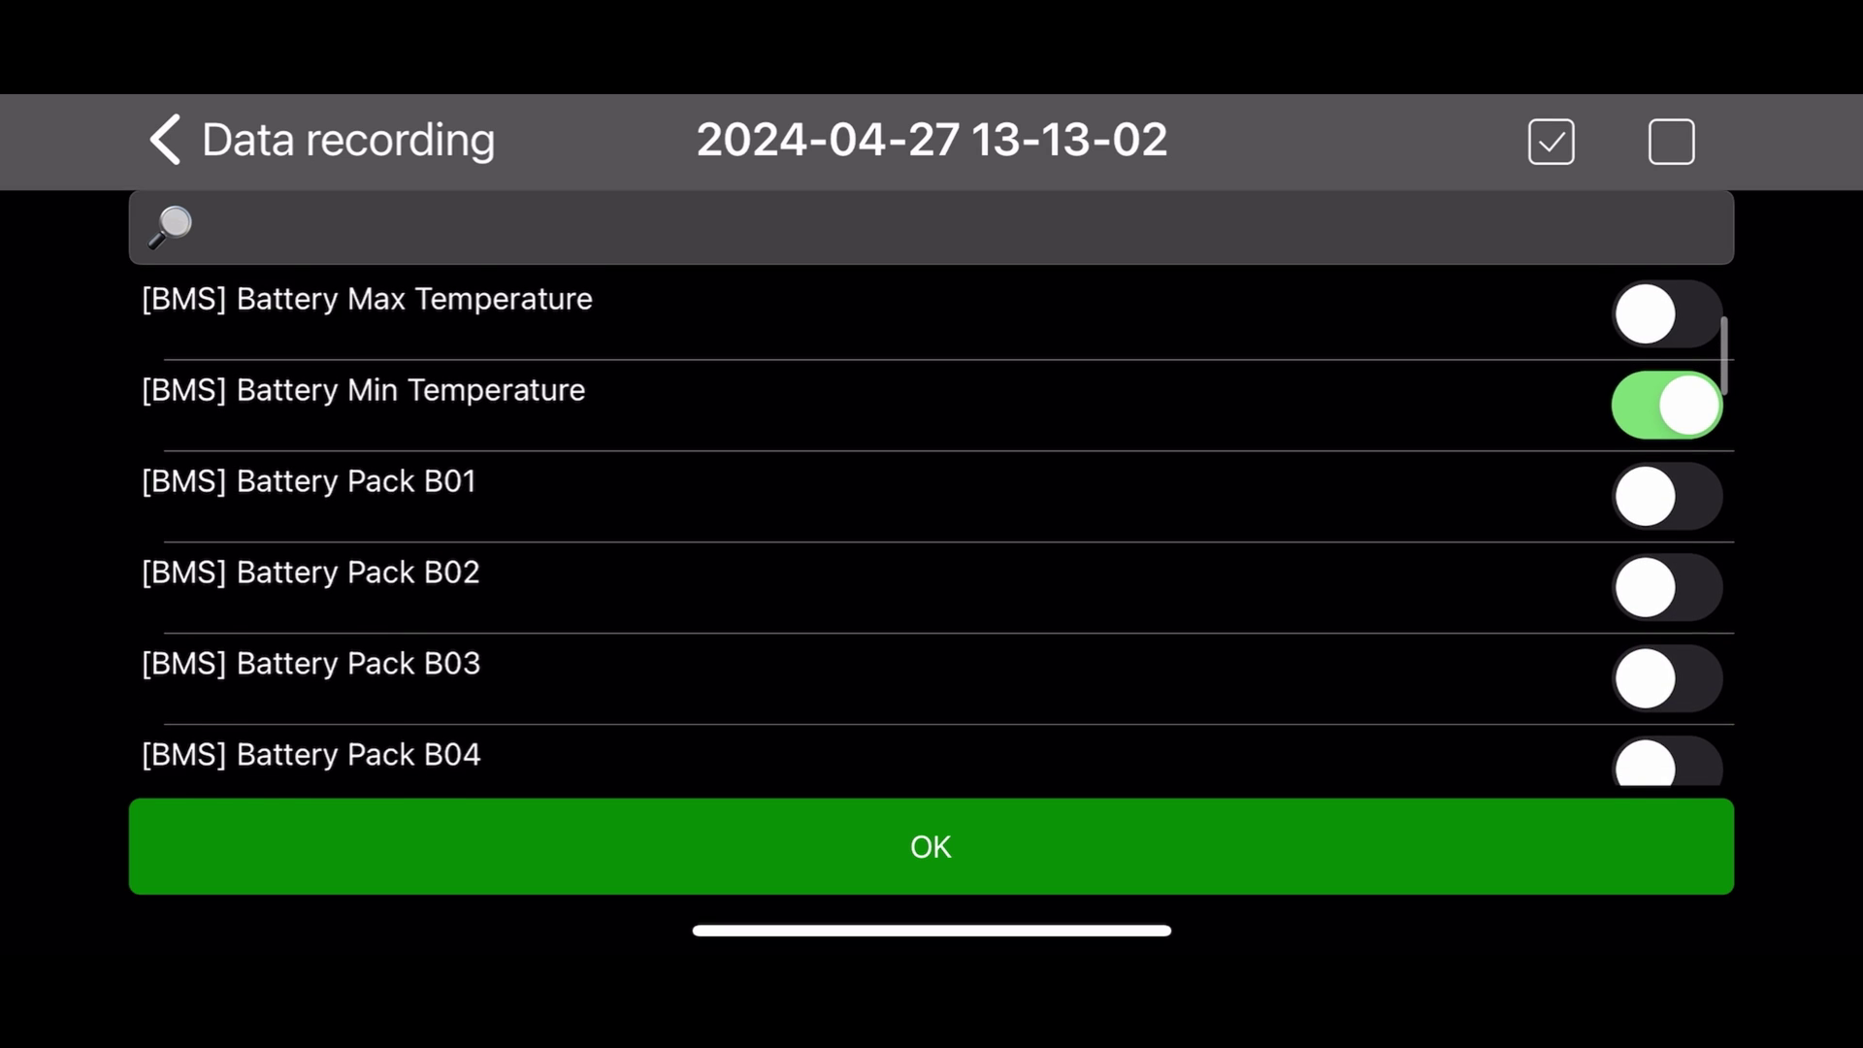
left_click(1667, 498)
left_click(1667, 589)
left_click(1667, 680)
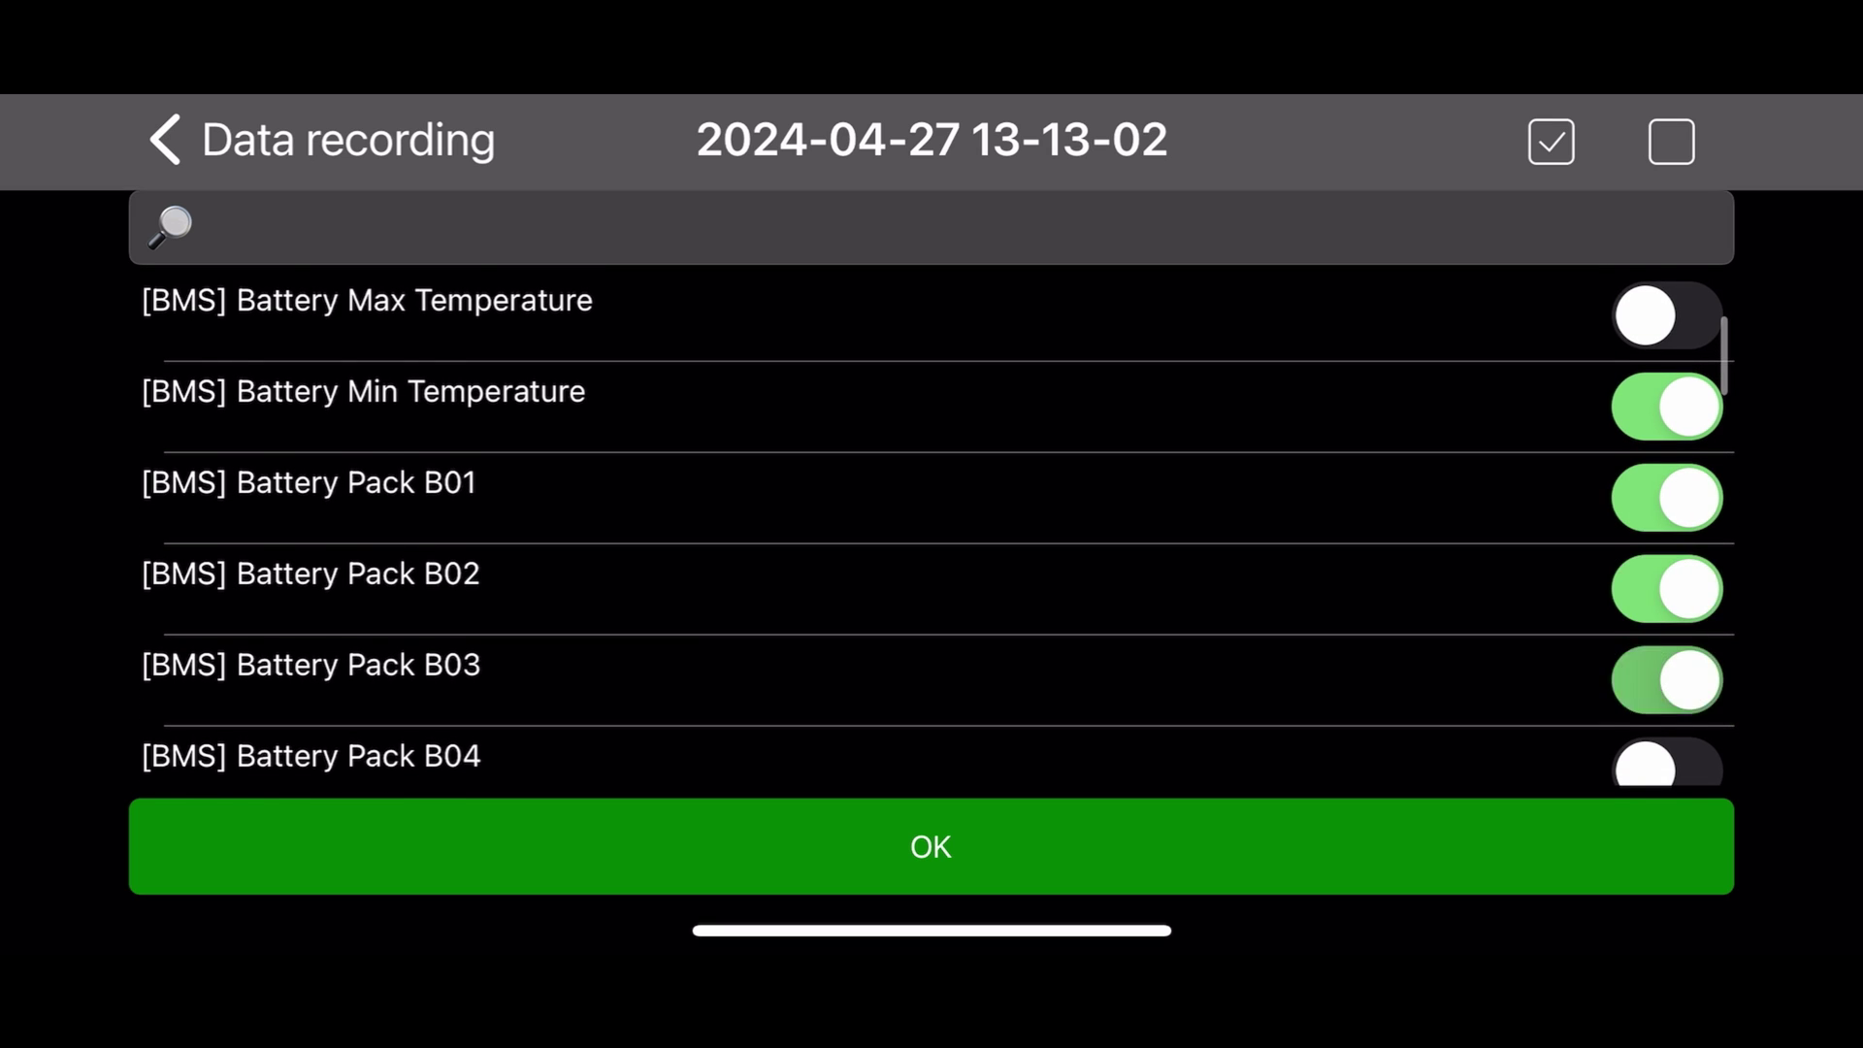
Enable Battery Pack B04 through B09 in the recording's parameter list
scroll(932, 534, "down", 3)
left_click(1667, 512)
left_click(1667, 603)
scroll(931, 534, "down", 2)
left_click(1667, 498)
left_click(1667, 589)
scroll(932, 533, "down", 2)
left_click(1667, 498)
left_click(1667, 589)
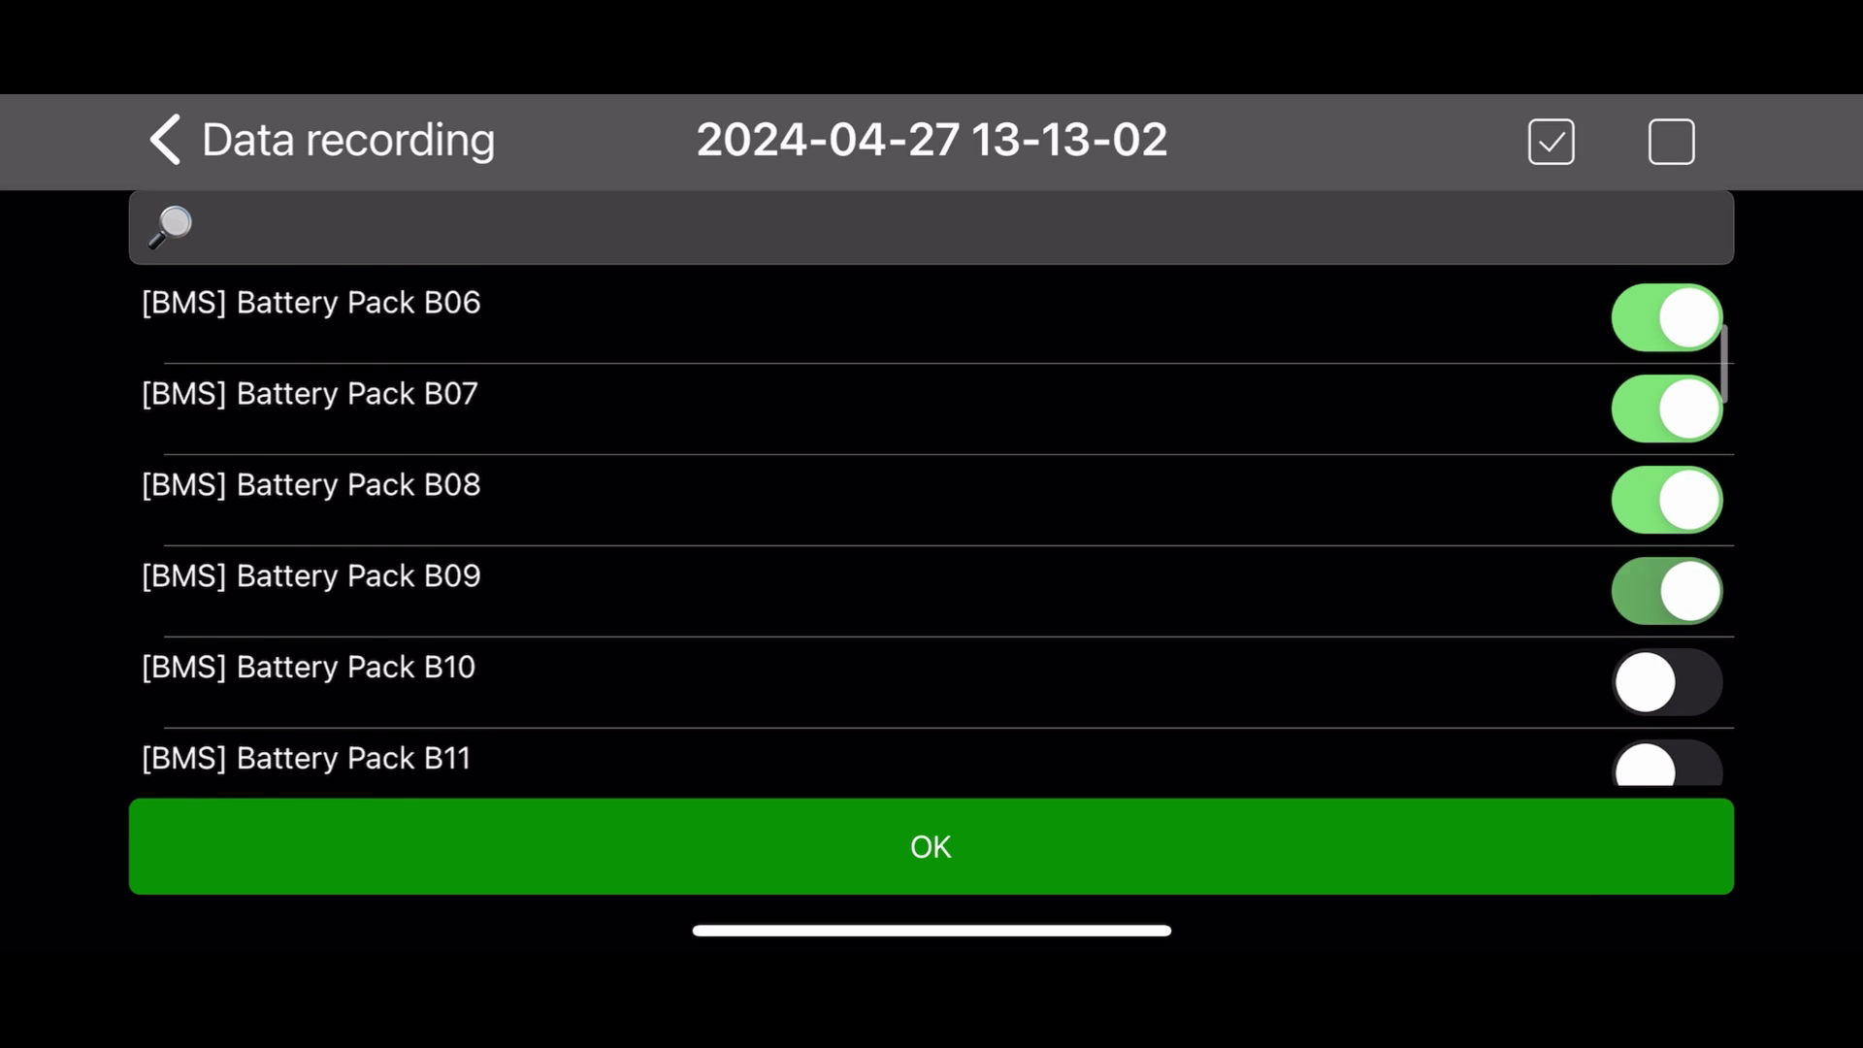
Enable Battery Pack B10 through B14 in the recording's parameter list
scroll(931, 534, "down", 2)
left_click(1667, 512)
left_click(1667, 601)
scroll(931, 533, "down", 2)
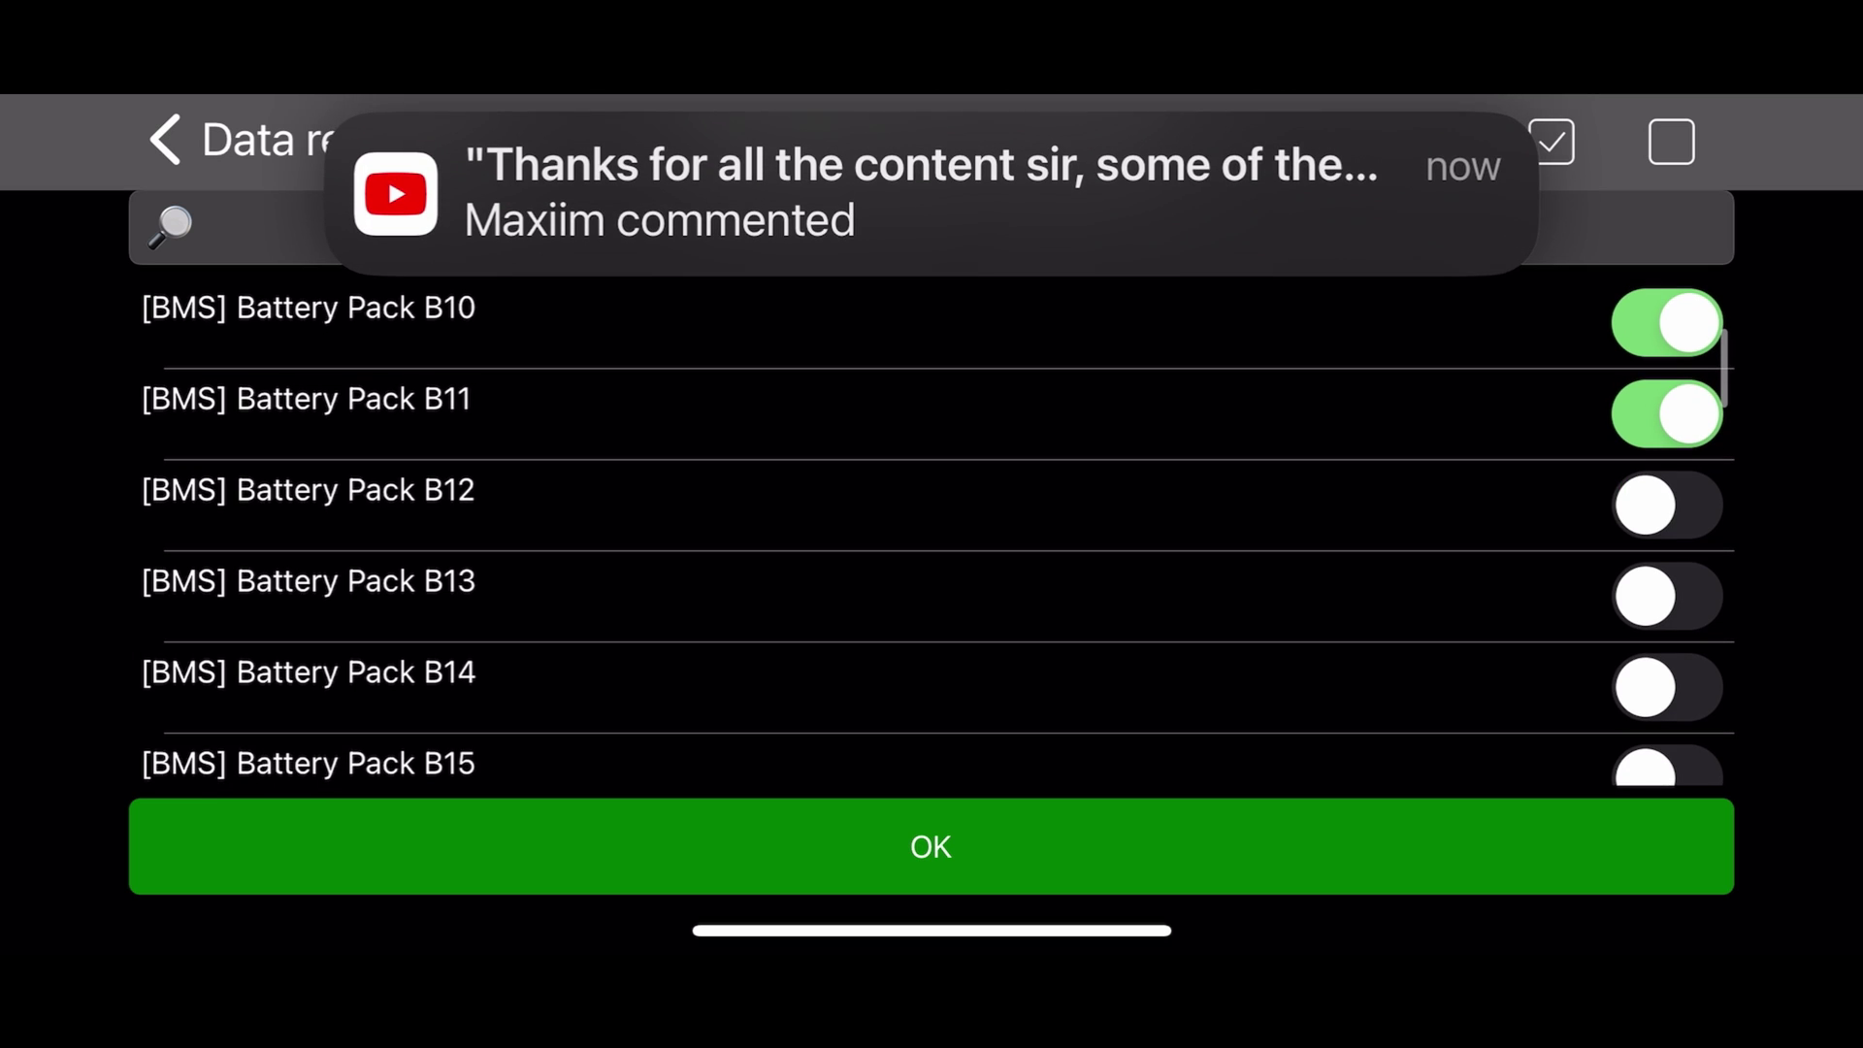
left_click(1667, 596)
left_click(1667, 506)
left_click(1667, 687)
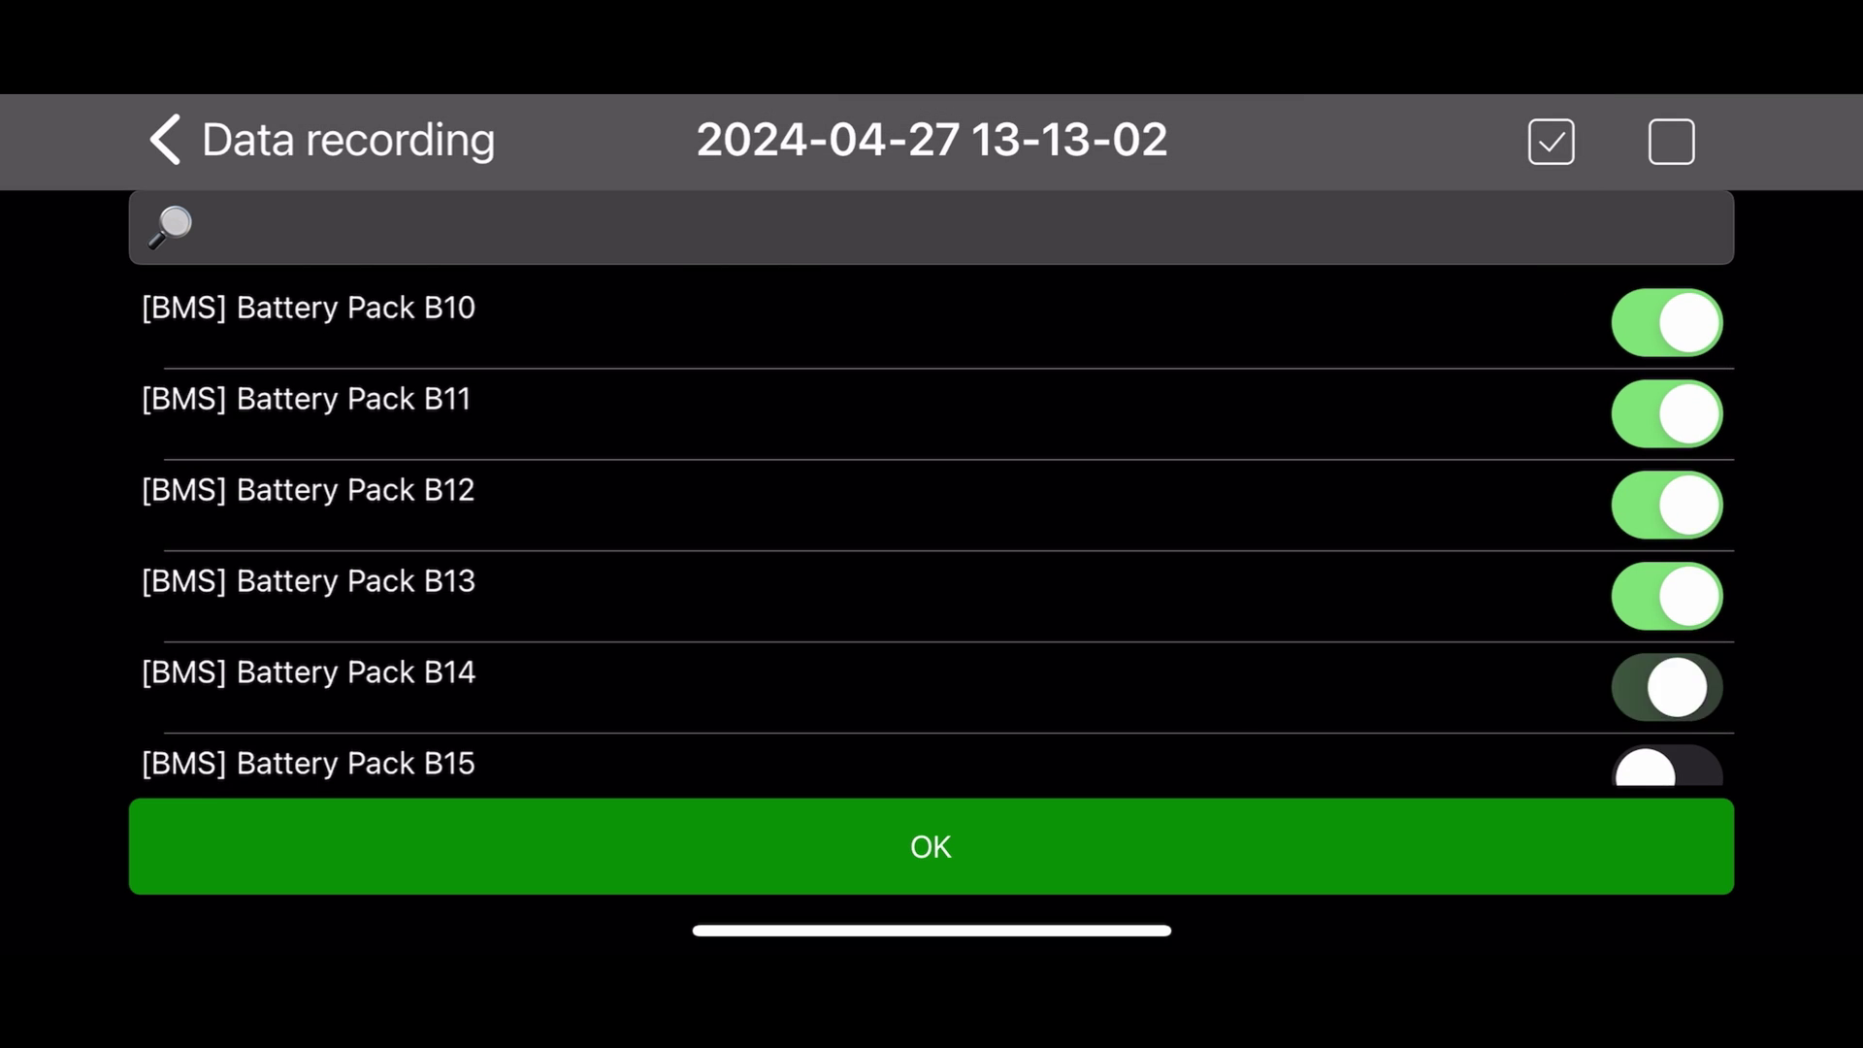
Enable Battery Pack B15 through B18 and plot all selected parameters on the graph
scroll(932, 534, "down", 2)
left_click(1667, 533)
left_click(1667, 624)
left_click(1667, 715)
scroll(932, 534, "down", 2)
left_click(1667, 648)
left_click(931, 846)
left_click(931, 453)
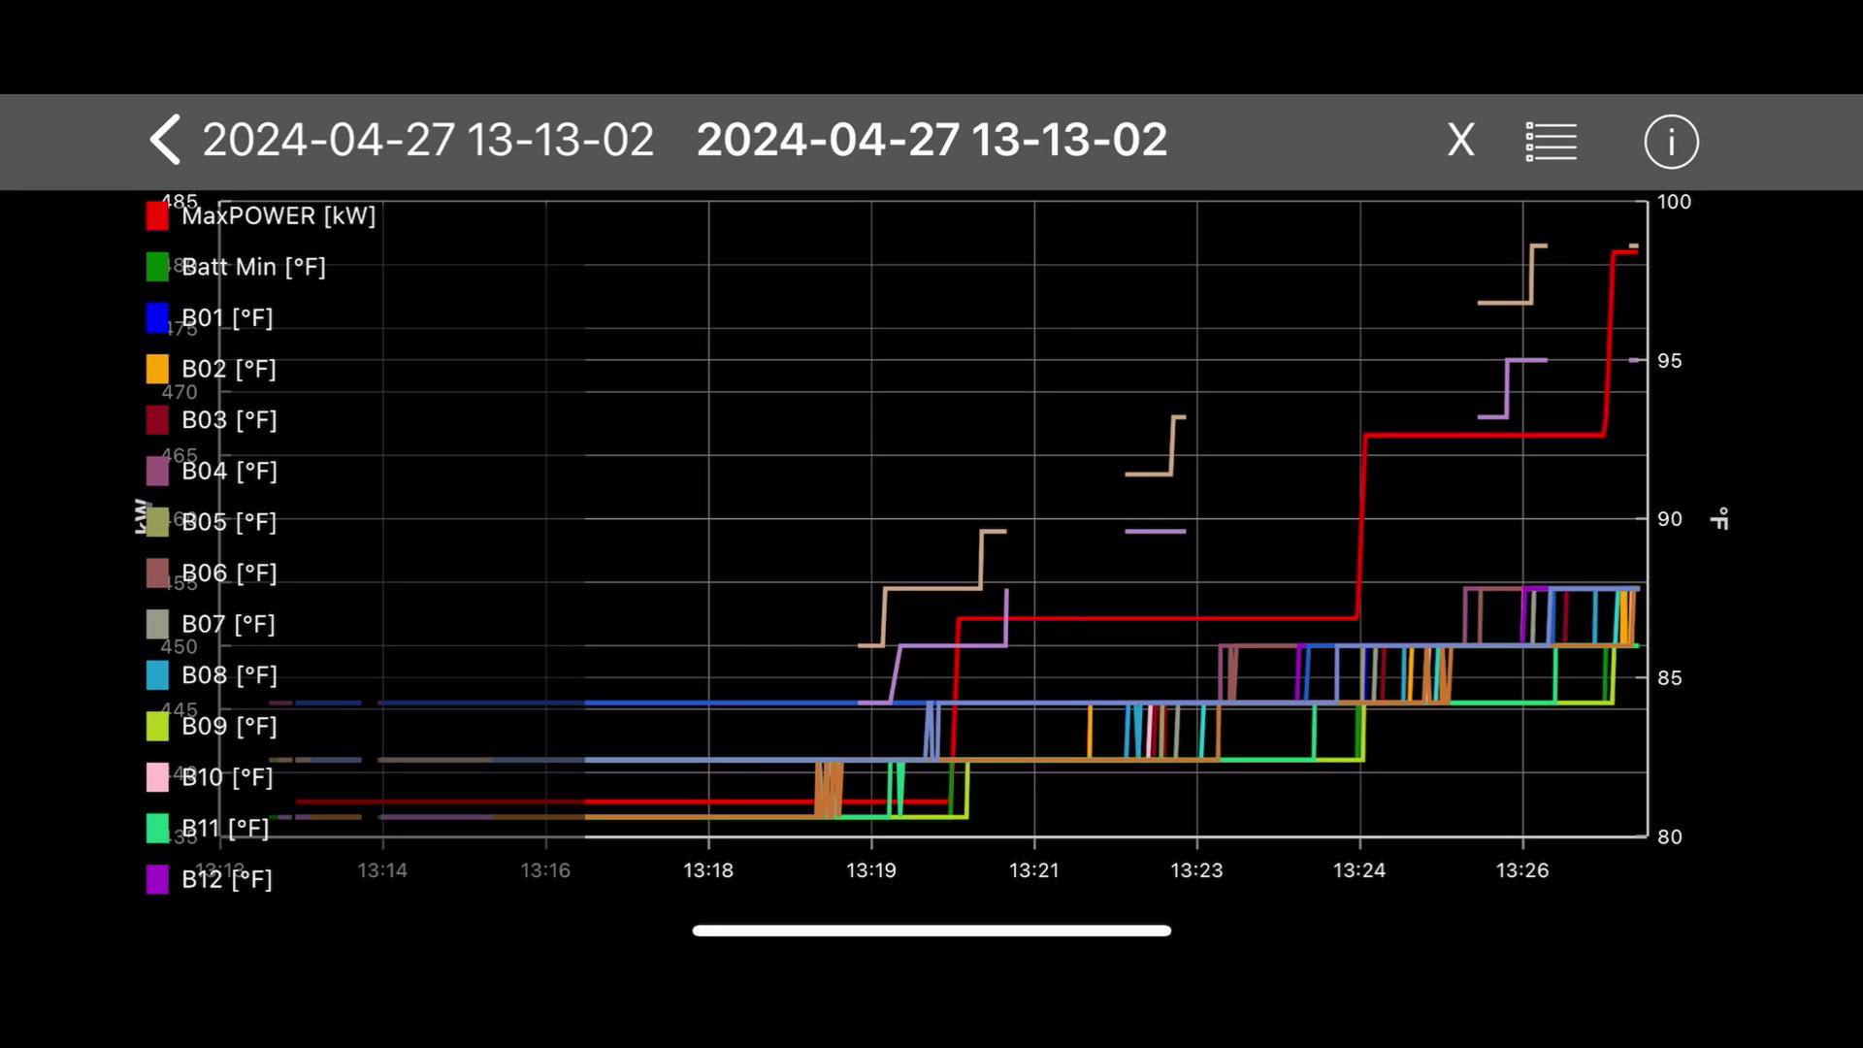
Examine the individual battery pack temperatures against MaxPOWER on the combined graph
scroll(932, 518, "up", 5)
scroll(931, 518, "right", 10)
scroll(932, 518, "down", 5)
Return to the recording's parameter list and disable Battery Pack B18, B17 and B16
left_click(165, 140)
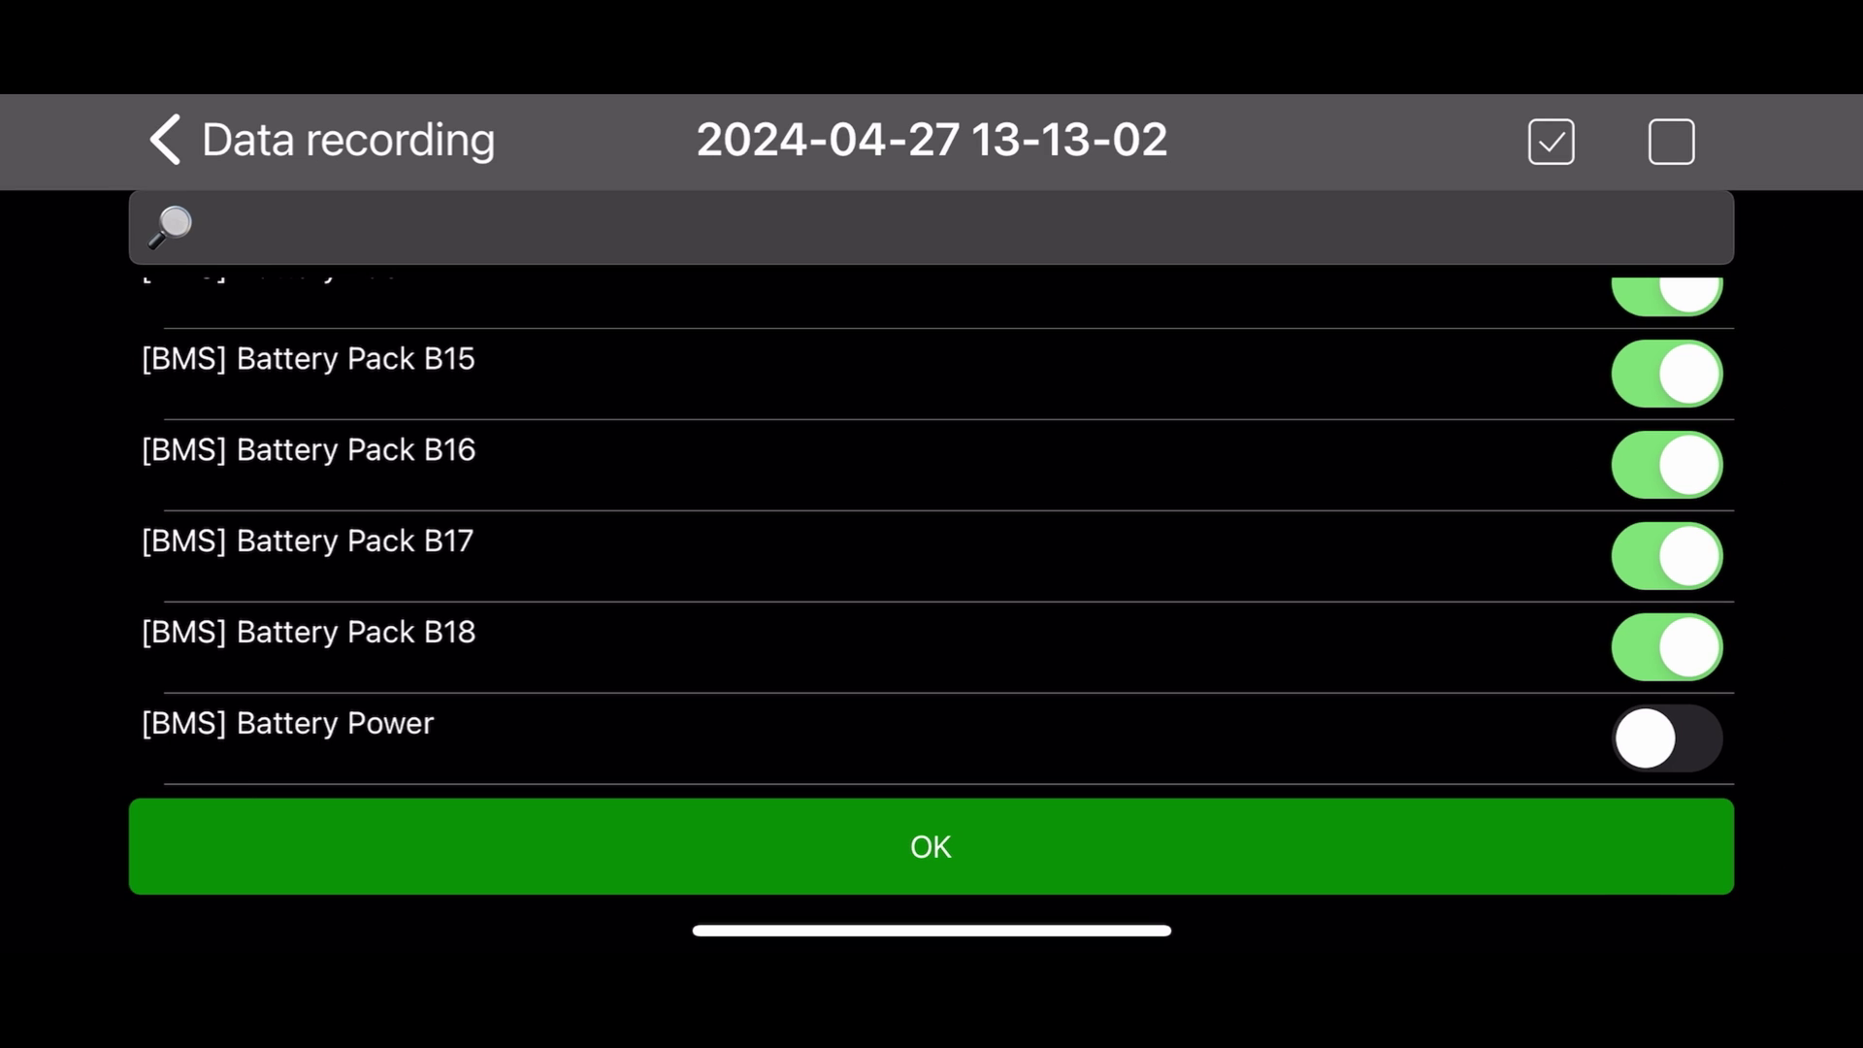
left_click(1667, 647)
left_click(1667, 556)
left_click(1667, 465)
scroll(931, 533, "up", 2)
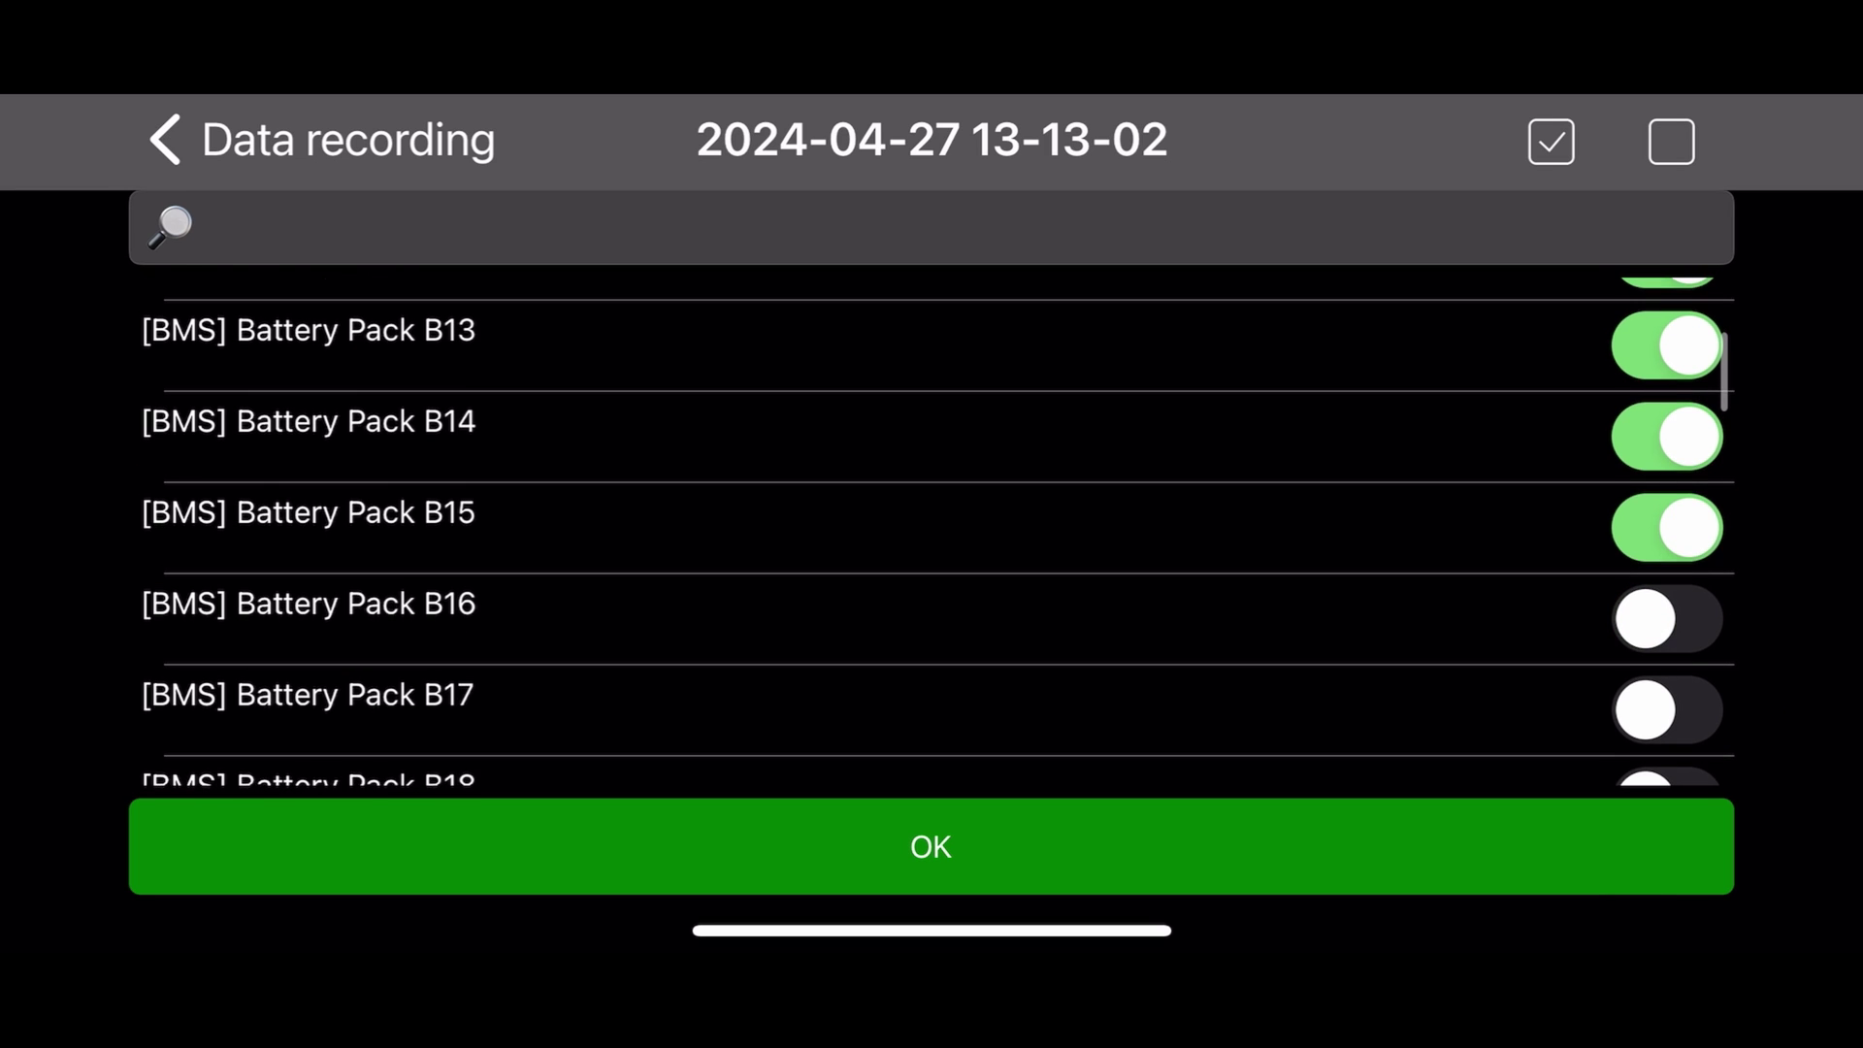